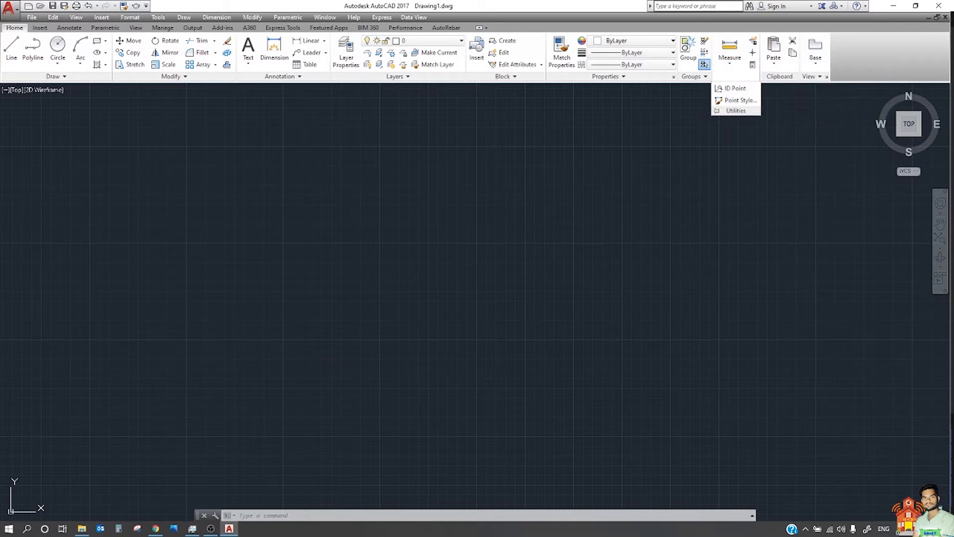
# Draw a closed, irregular four-sided outline with the Polyline tool in the empty drawing area.
pyautogui.press('Escape')
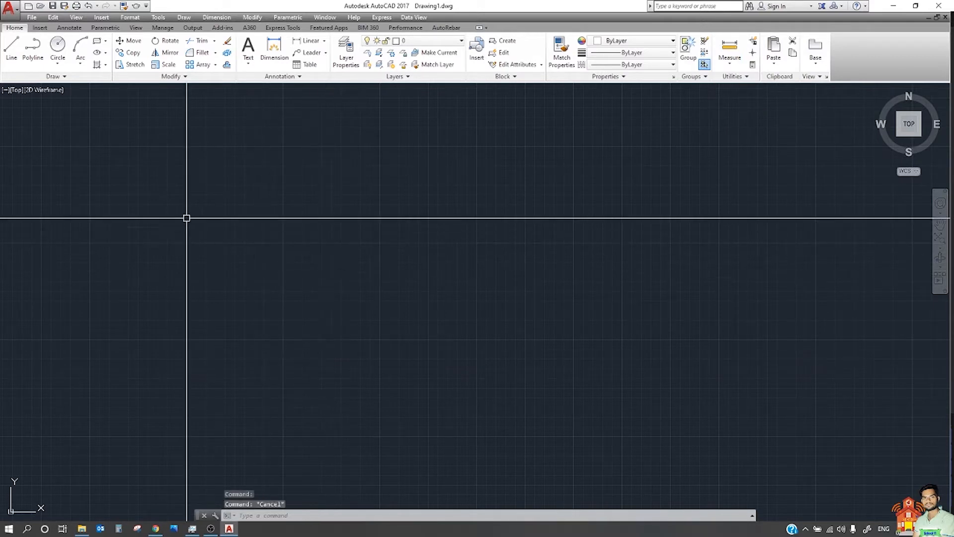
pyautogui.click(33, 46)
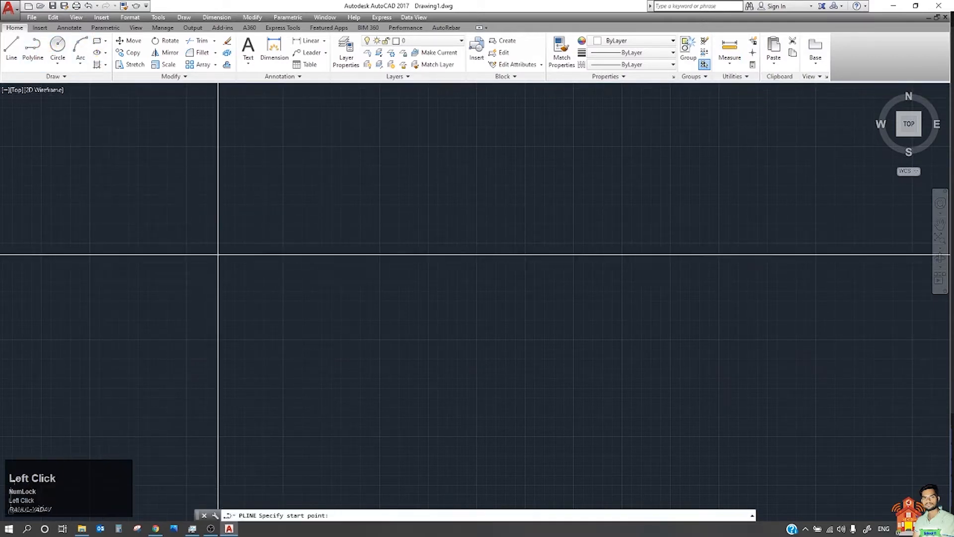
pyautogui.click(222, 259)
pyautogui.click(280, 386)
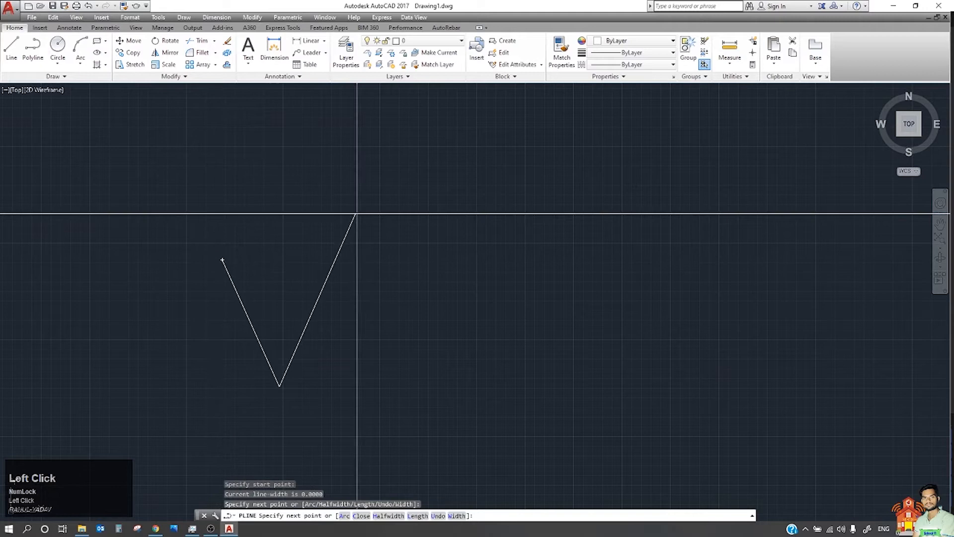
pyautogui.click(594, 289)
pyautogui.click(438, 150)
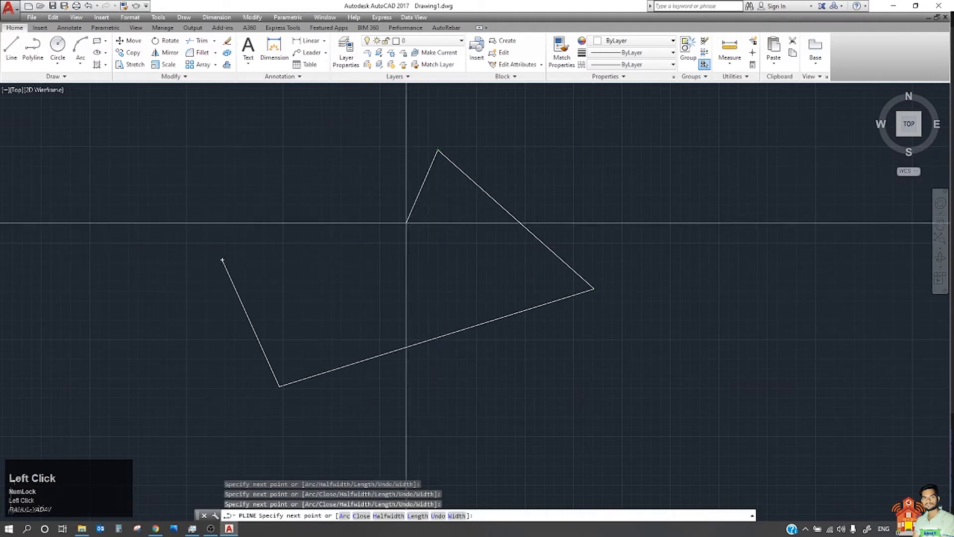
pyautogui.click(222, 260)
pyautogui.press('Escape')
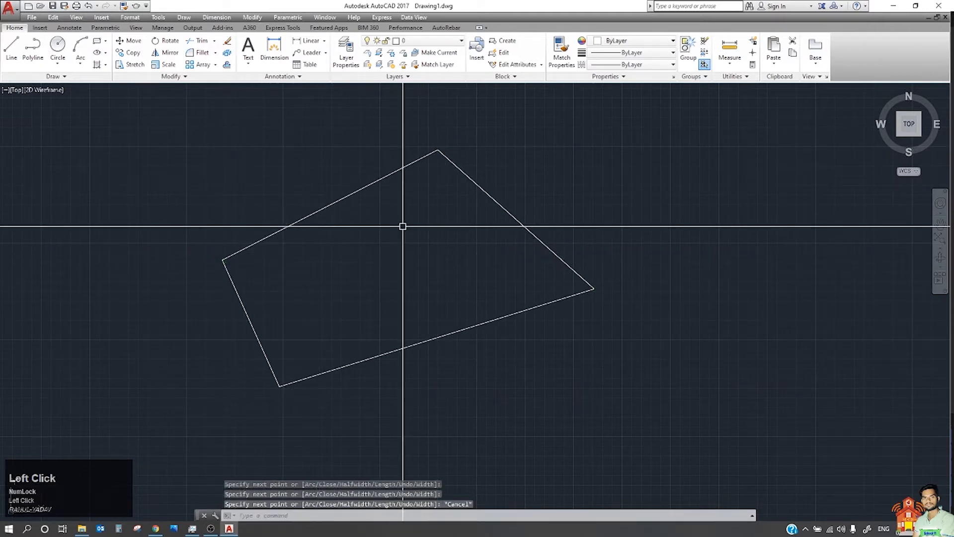
pyautogui.click(403, 224)
pyautogui.click(319, 190)
pyautogui.press('Escape')
# Stretch the lower-left vertex of the four-sided polyline outward, down and to the left, and clear the selection.
pyautogui.click(281, 339)
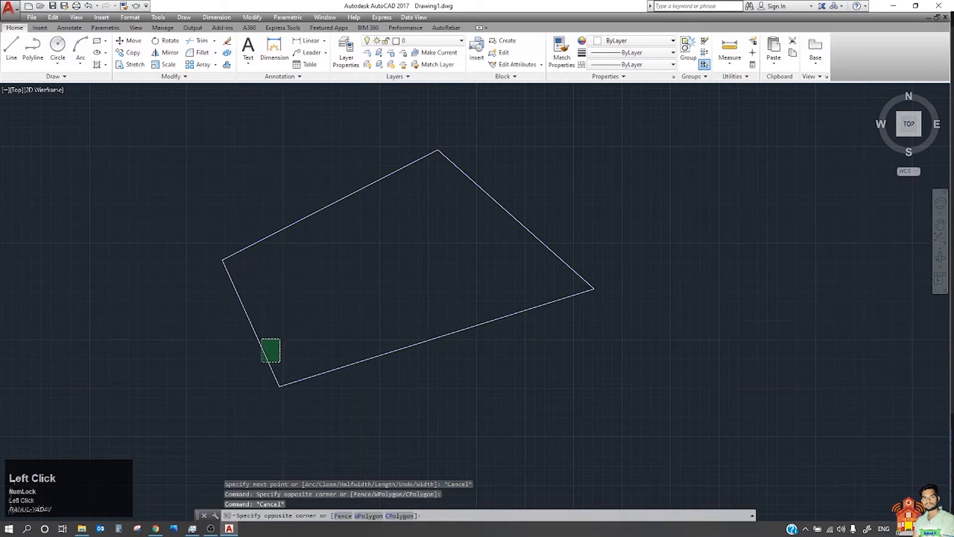
pyautogui.click(261, 362)
pyautogui.click(279, 386)
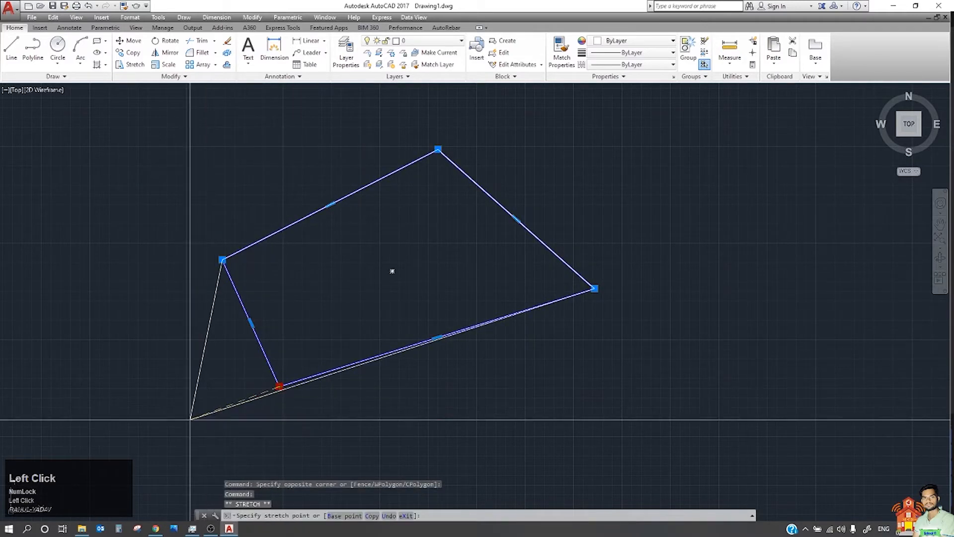
pyautogui.click(191, 423)
pyautogui.press('Escape')
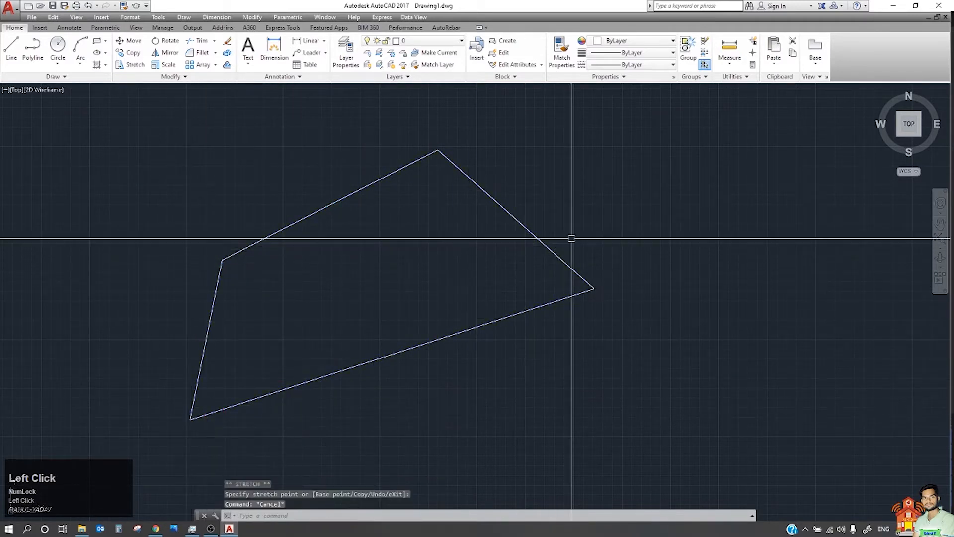
pyautogui.click(571, 237)
pyautogui.click(390, 284)
pyautogui.press('Escape')
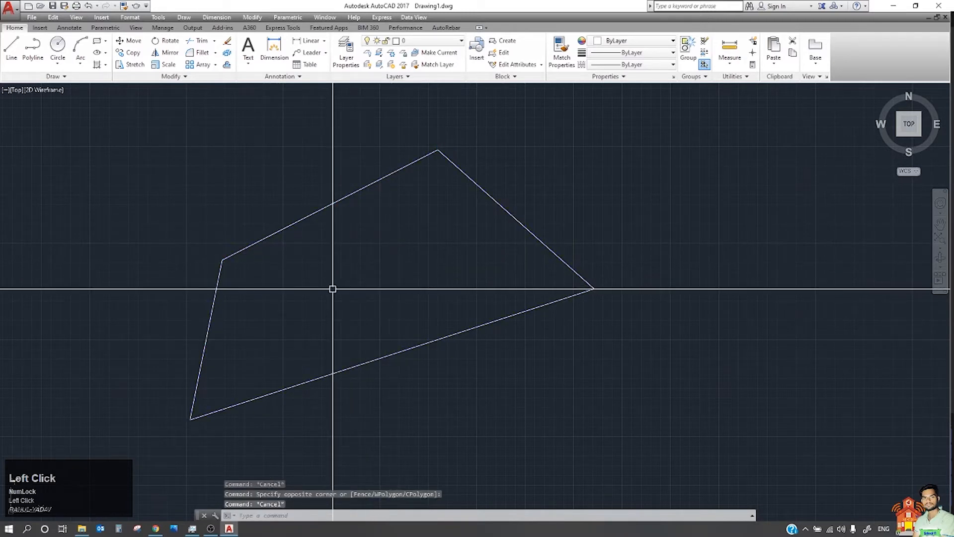
pyautogui.moveTo(329, 281); pyautogui.dragTo(351, 284, button='middle')
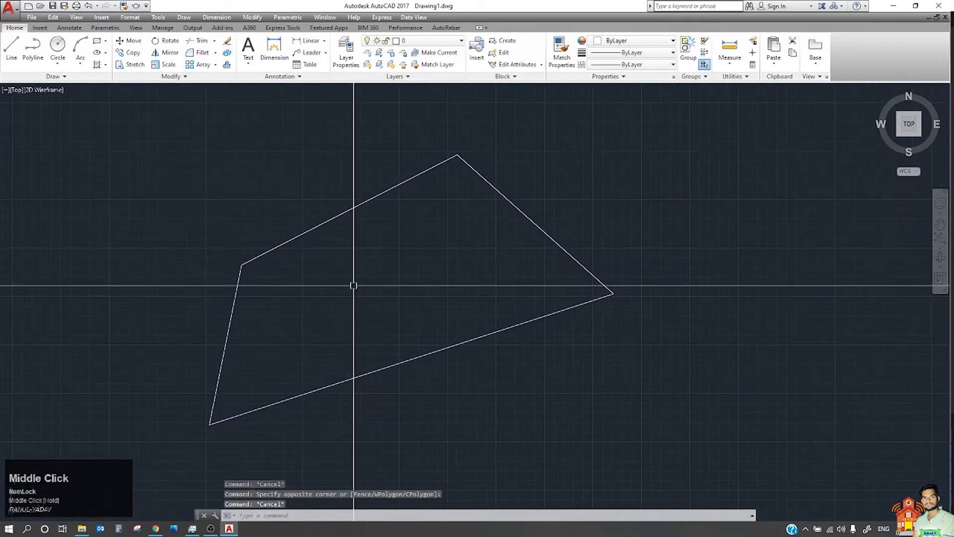
pyautogui.click(542, 181)
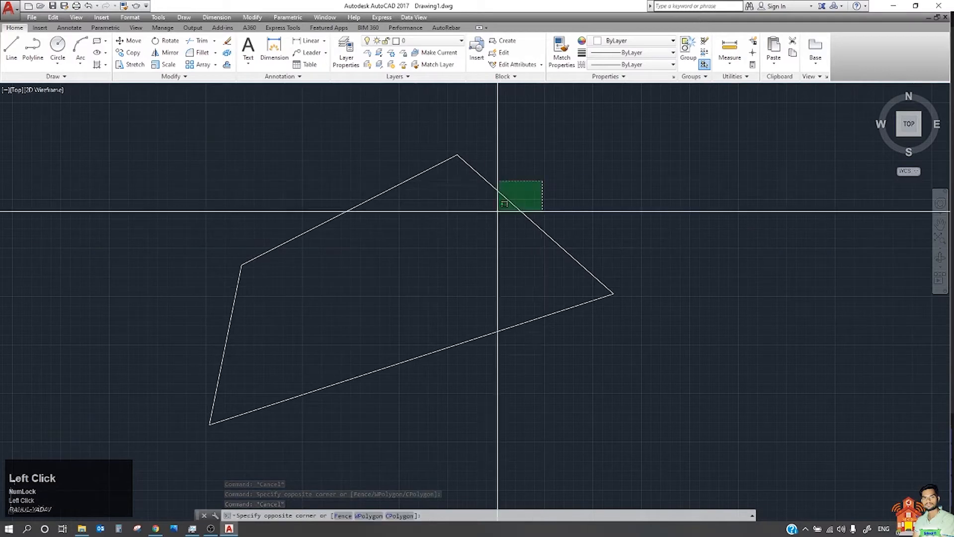
pyautogui.click(493, 211)
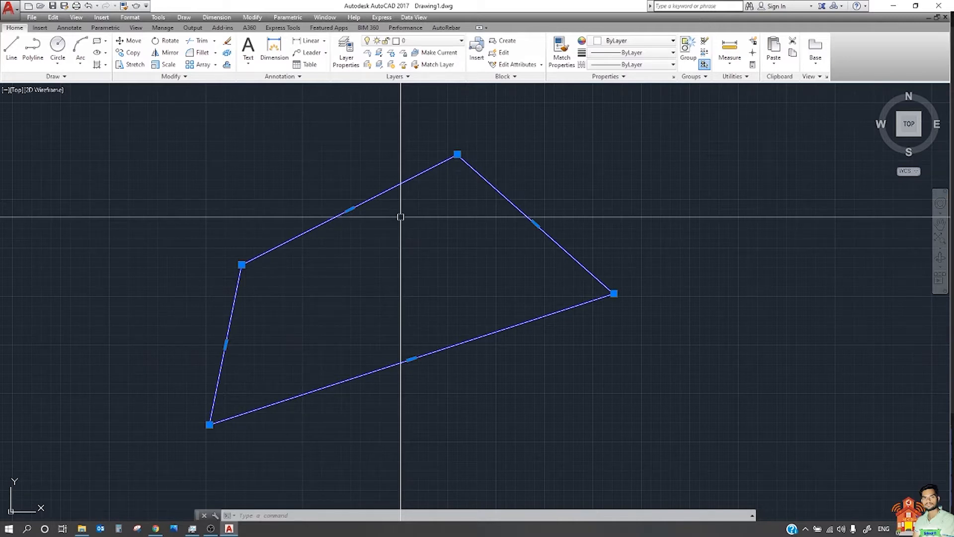
pyautogui.scroll(2, 488, 245)
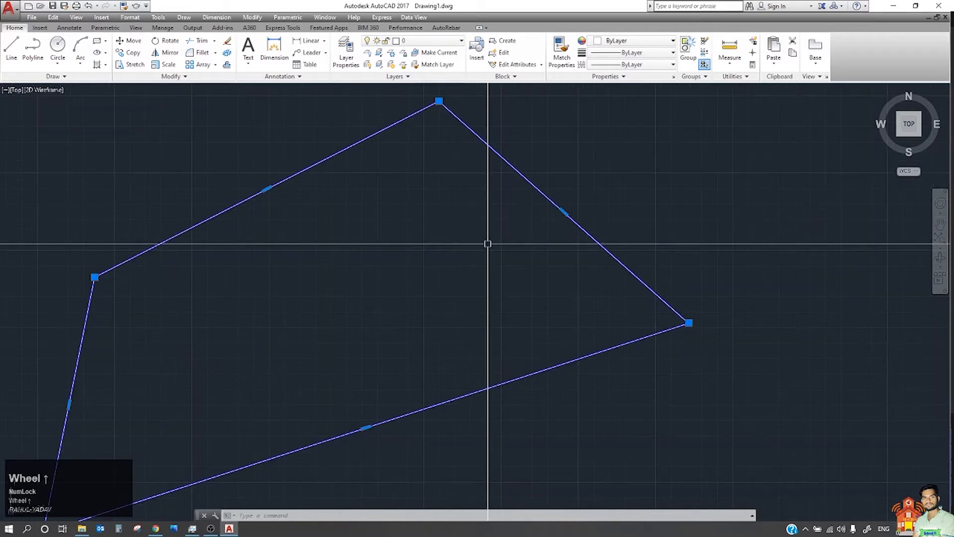
pyautogui.scroll(-5, 524, 245)
pyautogui.scroll(2, 513, 247)
pyautogui.press('Escape')
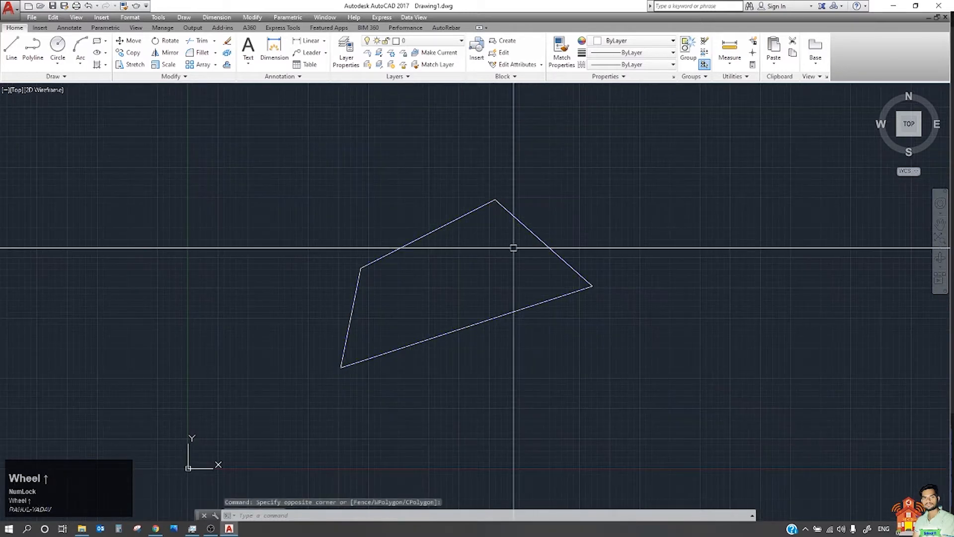
pyautogui.click(484, 250)
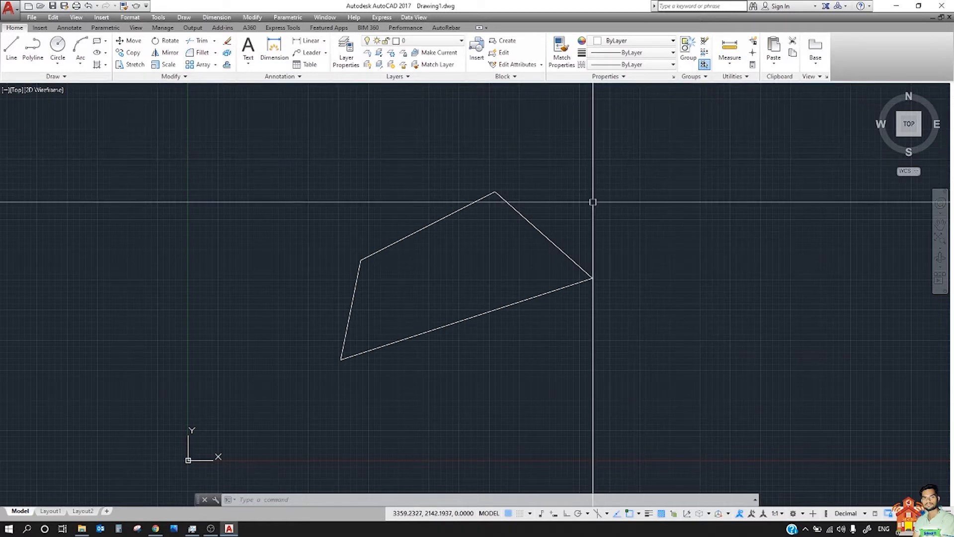
pyautogui.click(940, 238)
pyautogui.scroll(-3, 358, 294)
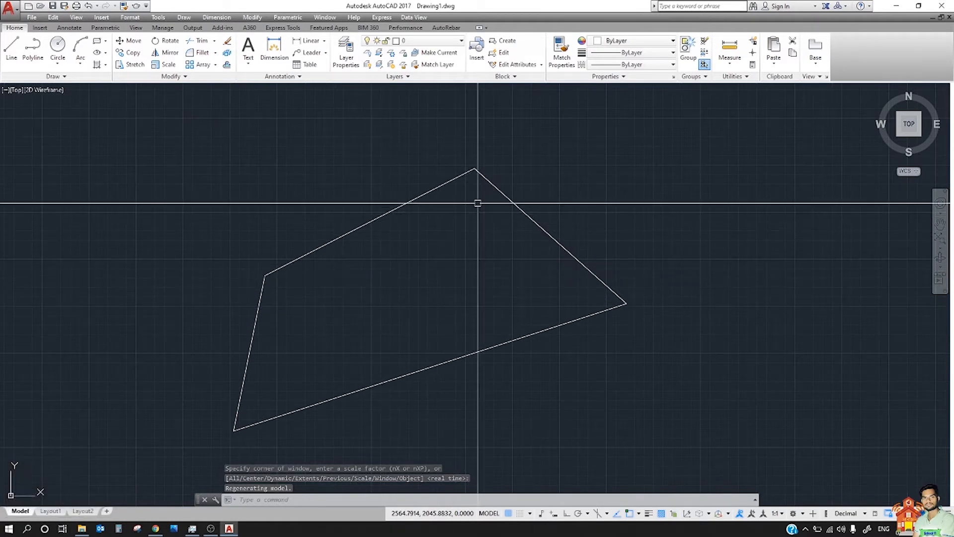
pyautogui.click(499, 159)
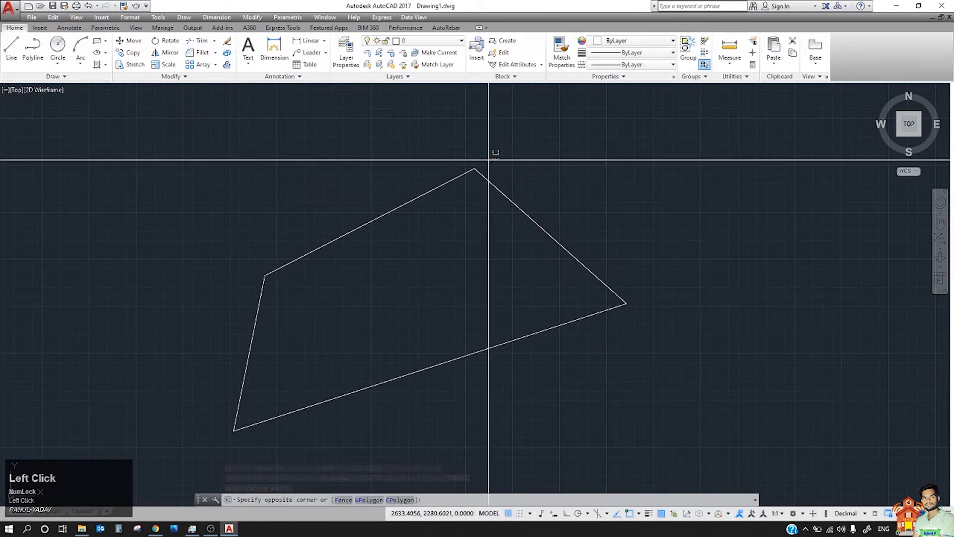
pyautogui.click(467, 172)
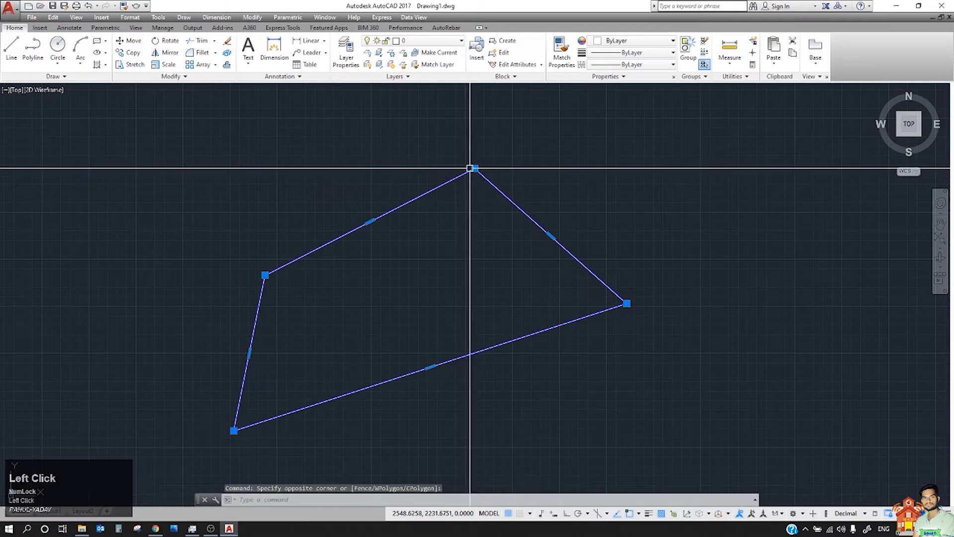
pyautogui.press('Escape')
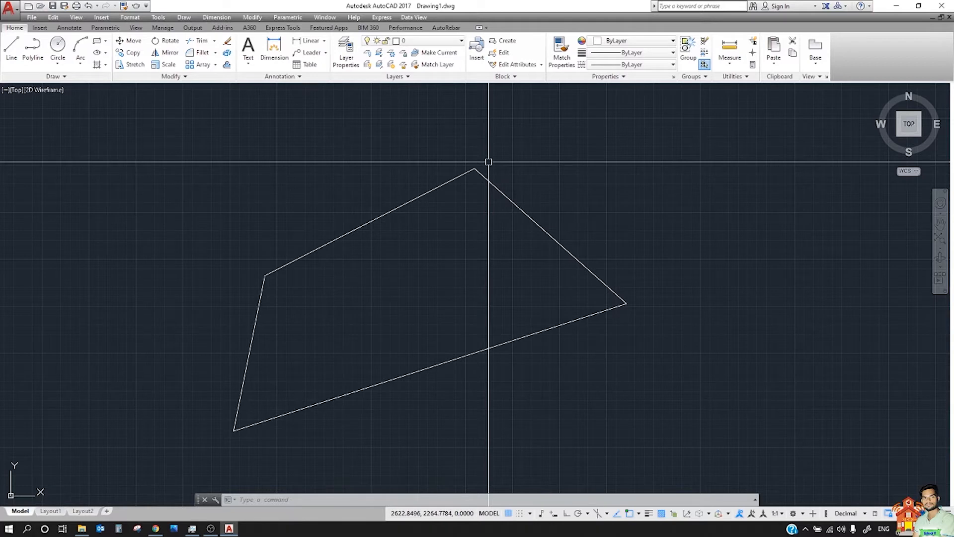
# Query the coordinates of the four-sided polyline's topmost vertex with the ID command.
pyautogui.write('id')
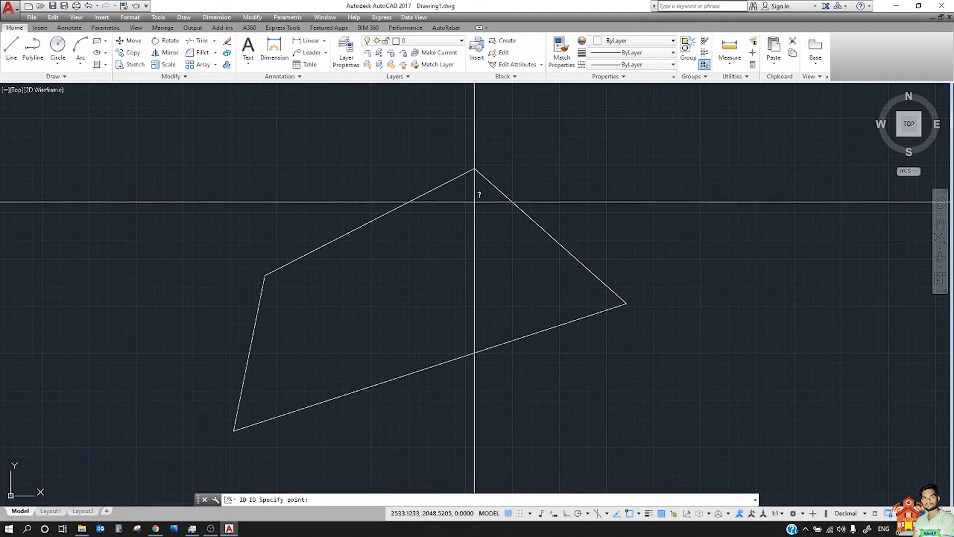
pyautogui.click(475, 169)
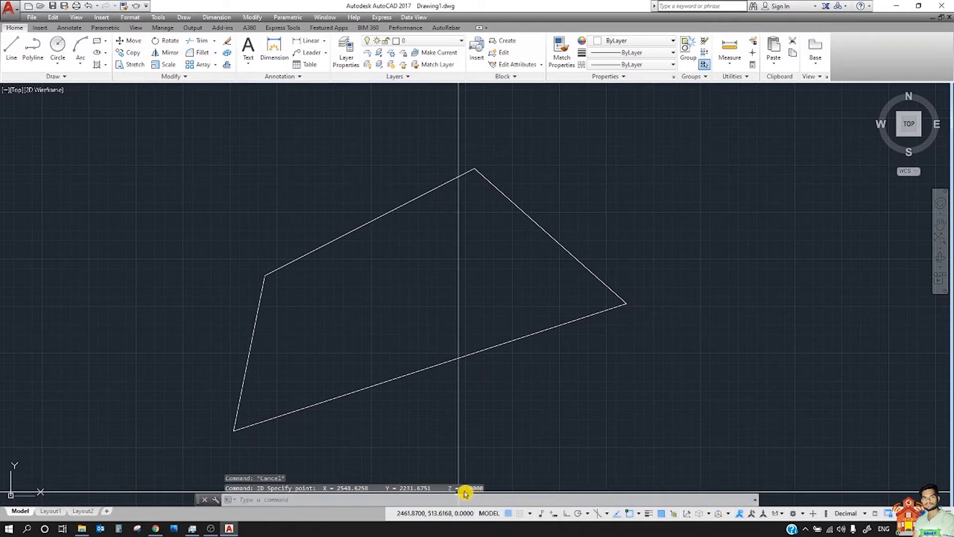
pyautogui.click(422, 492)
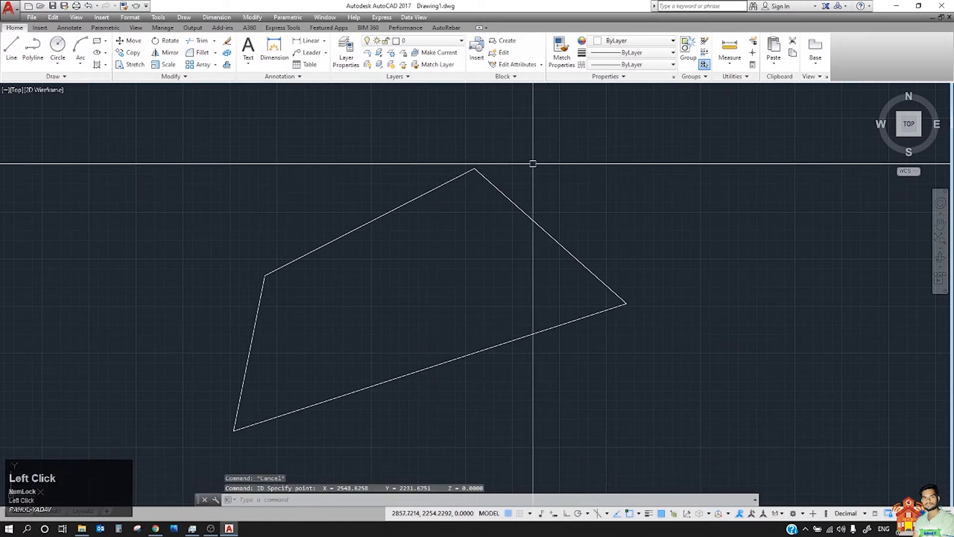
pyautogui.scroll(-2, 584, 312)
pyautogui.moveTo(442, 358); pyautogui.dragTo(494, 290, button='middle')
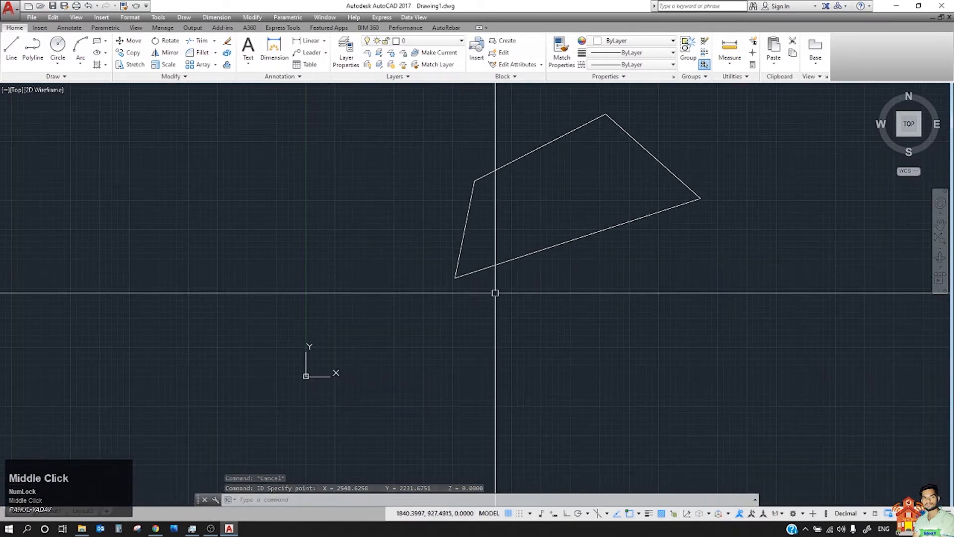
pyautogui.scroll(4, 306, 400)
pyautogui.scroll(4, 318, 280)
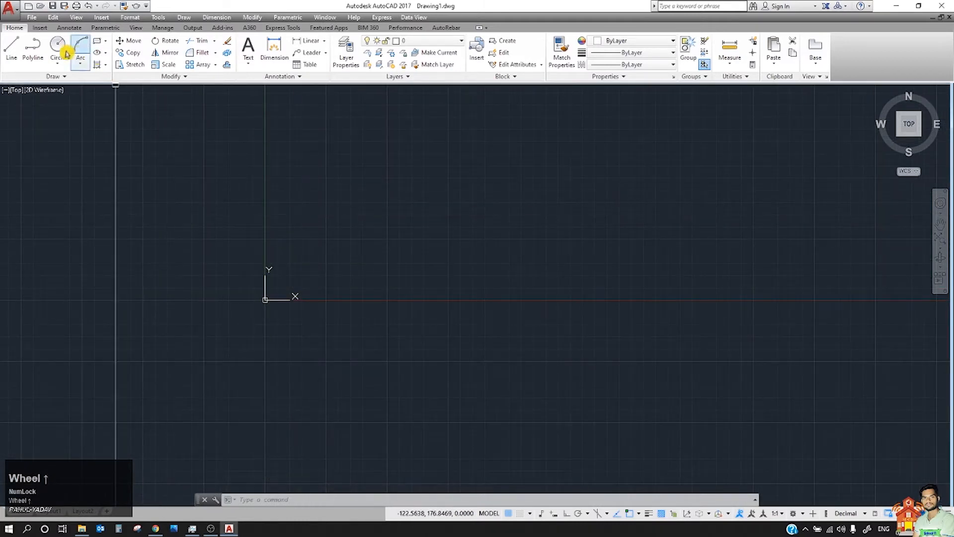
pyautogui.click(36, 57)
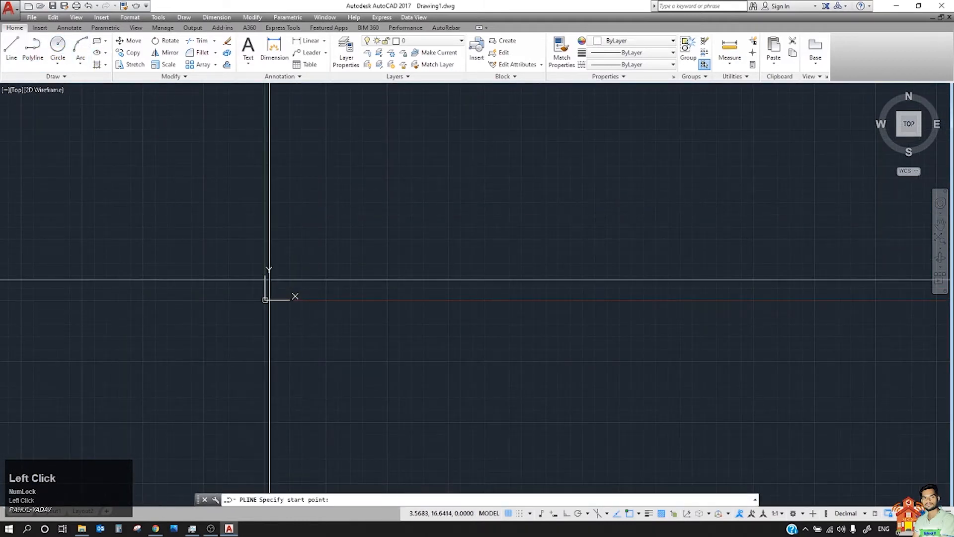
pyautogui.click(33, 50)
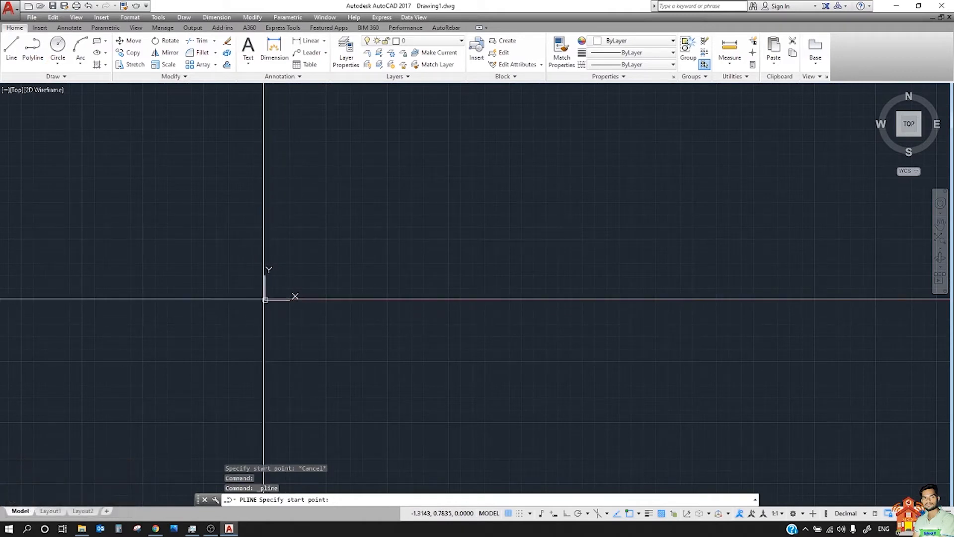
pyautogui.click(97, 40)
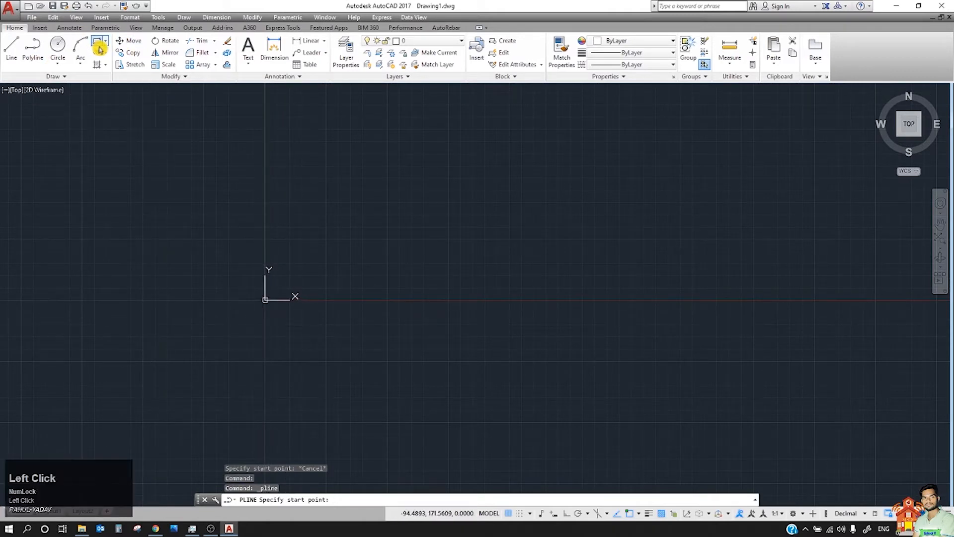
# Draw a line from the origin 0,0 to 0,5 and keep the Line command running.
pyautogui.click(12, 47)
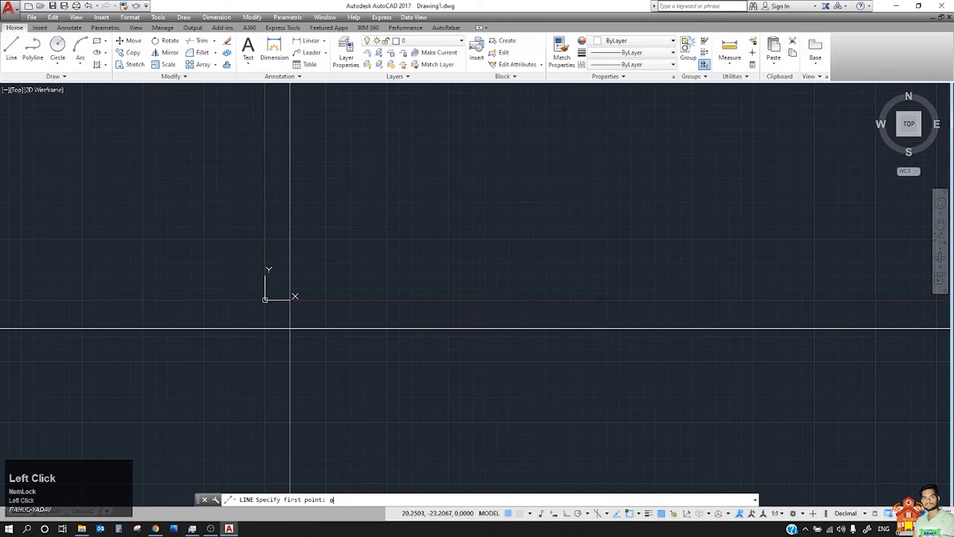
pyautogui.write('0,0')
pyautogui.press('Return')
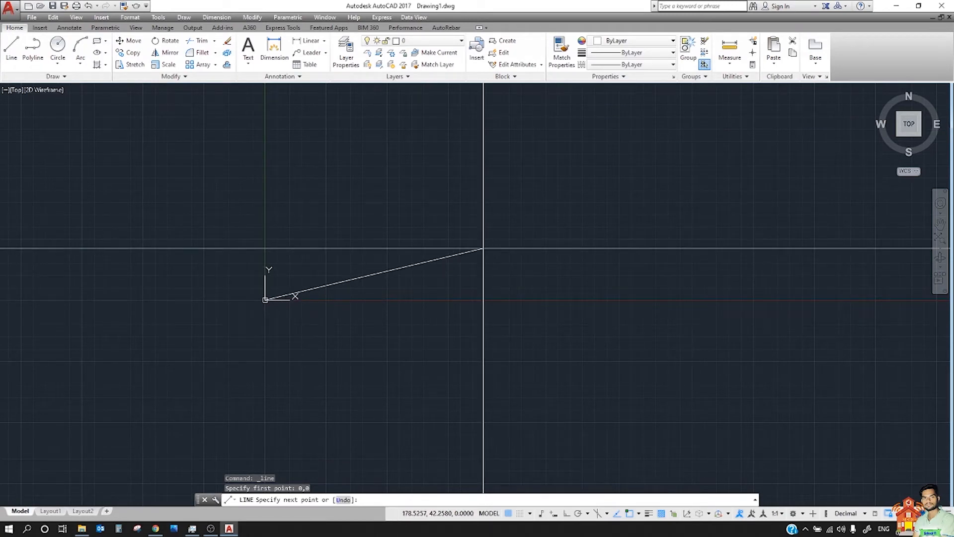
pyautogui.write('0,5')
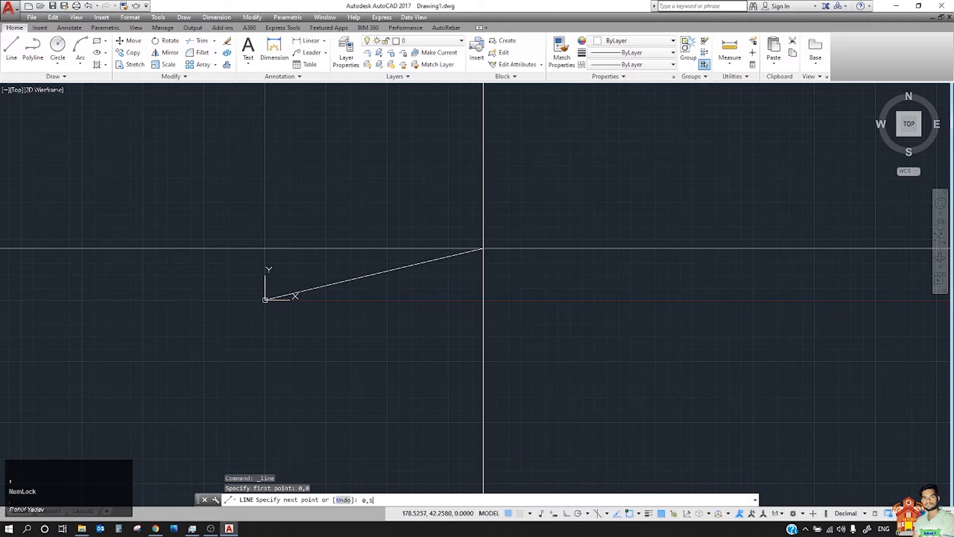
pyautogui.press('Return')
pyautogui.scroll(4, 484, 249)
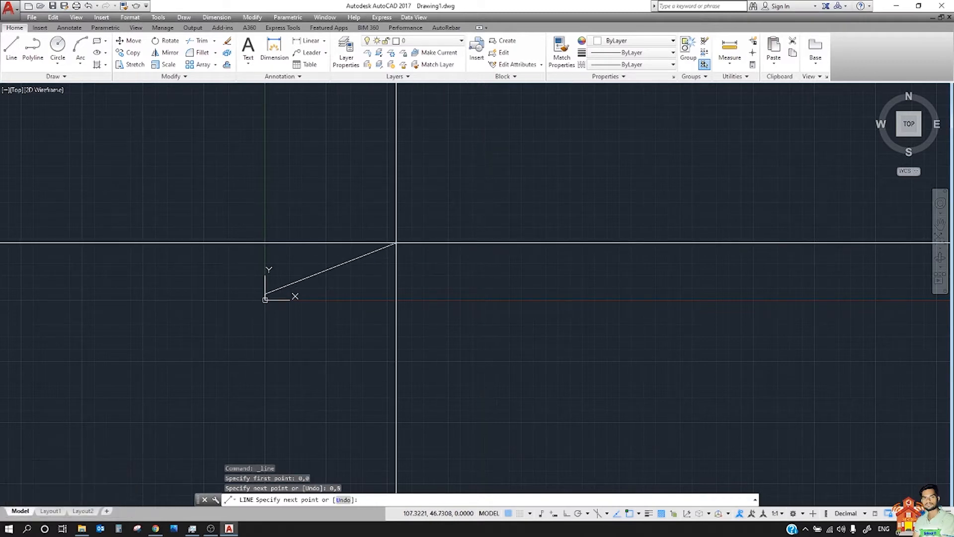
pyautogui.scroll(5, 252, 319)
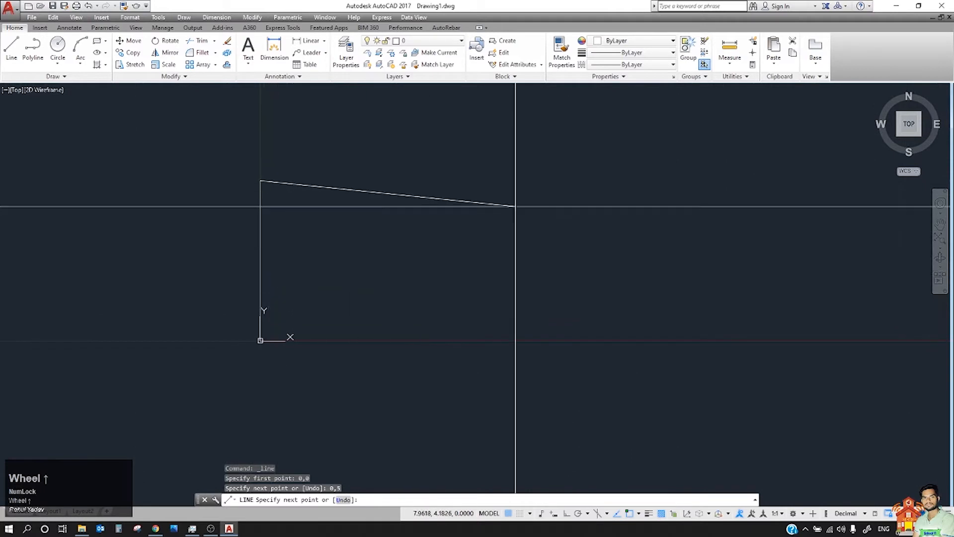
# Continue the line through 5,5 and 5,0, then back to the origin to complete the square.
pyautogui.write('5')
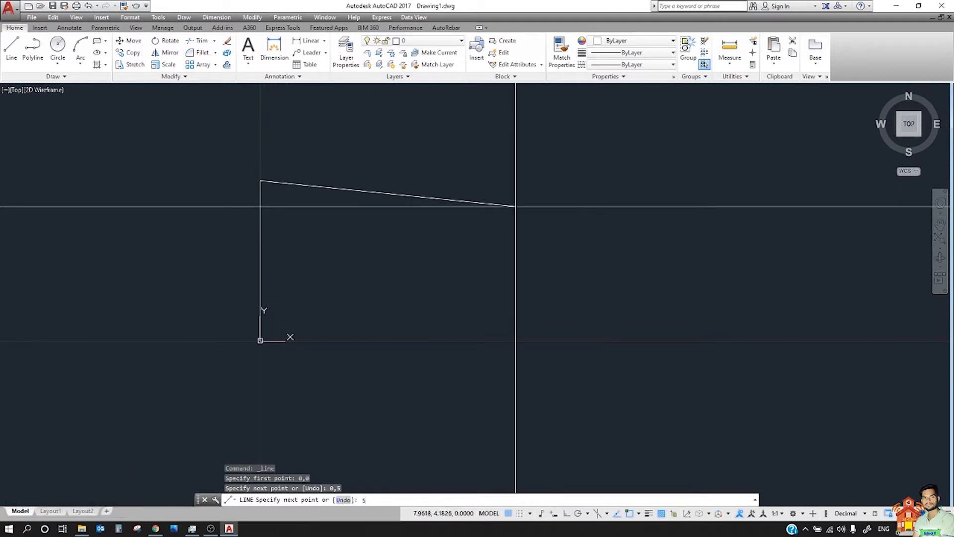
pyautogui.write(',5')
pyautogui.press('Return')
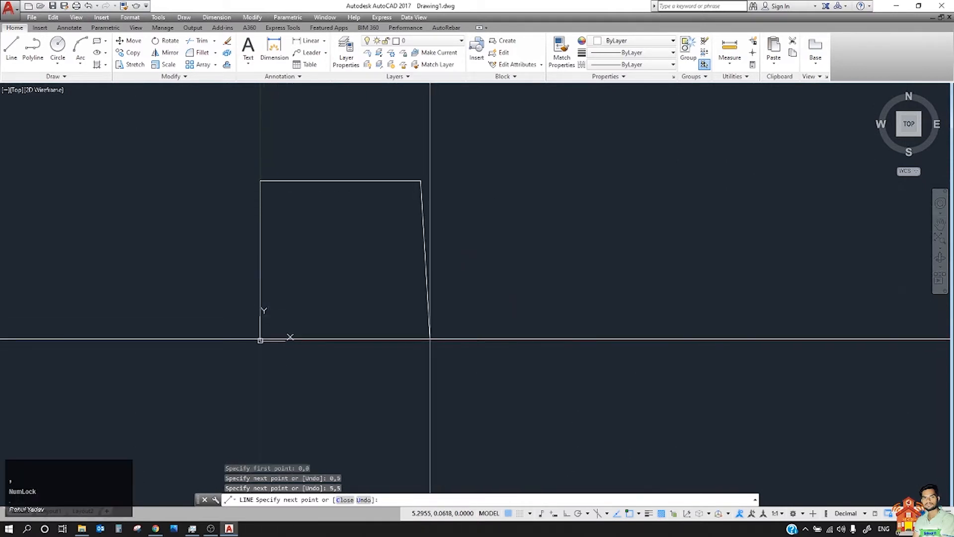
pyautogui.write('5')
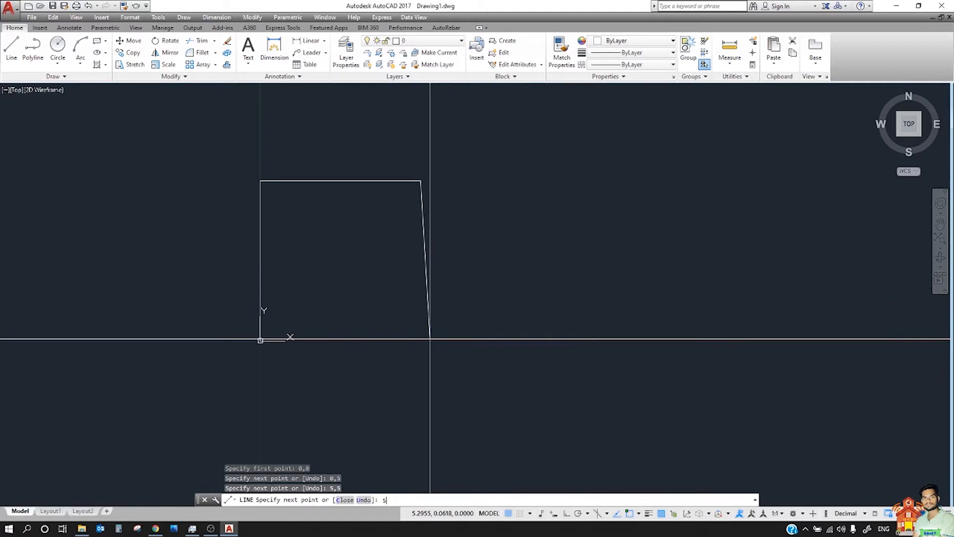
pyautogui.write(',0')
pyautogui.press('Return')
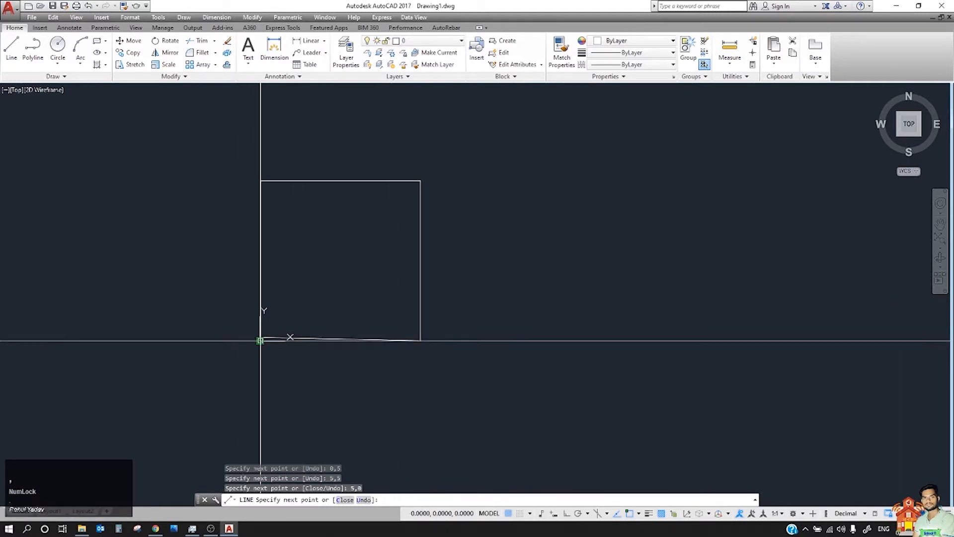
pyautogui.click(260, 340)
pyautogui.press('Escape')
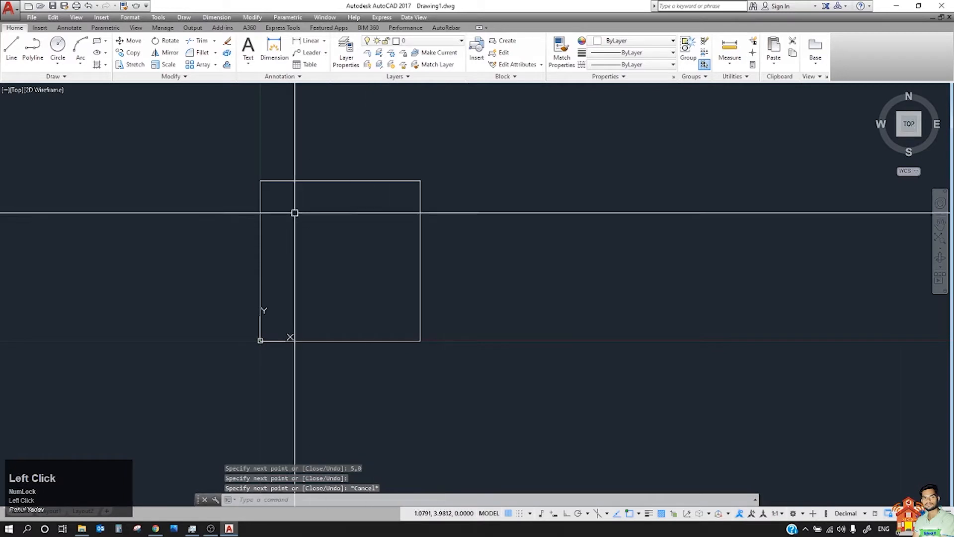
# Query the coordinates of the square's corner at the origin with the ID command.
pyautogui.write('i')
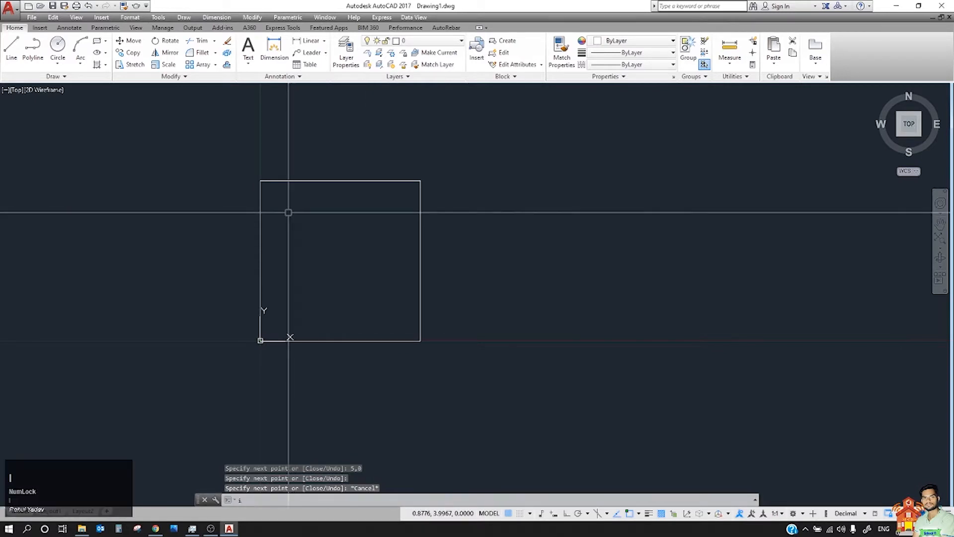
pyautogui.write('d')
pyautogui.press('space')
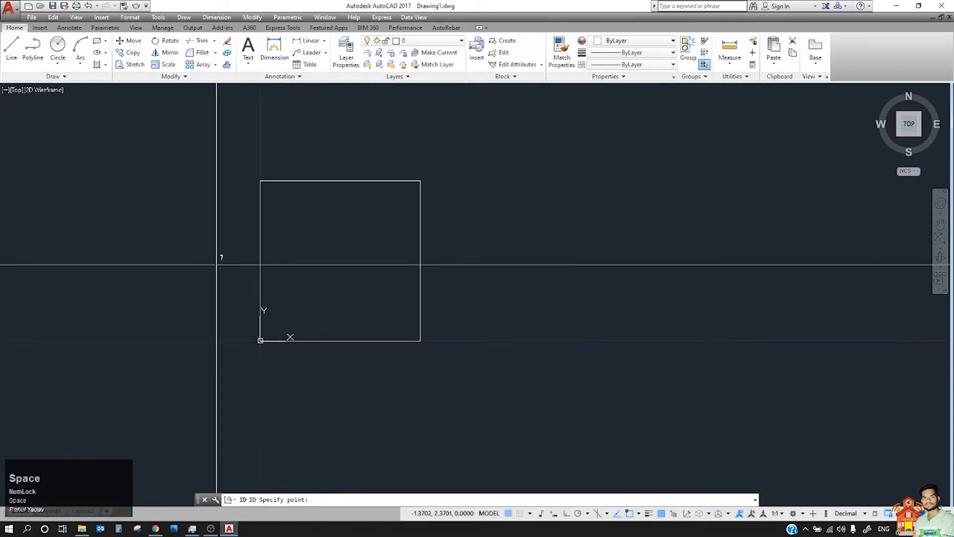
pyautogui.click(259, 340)
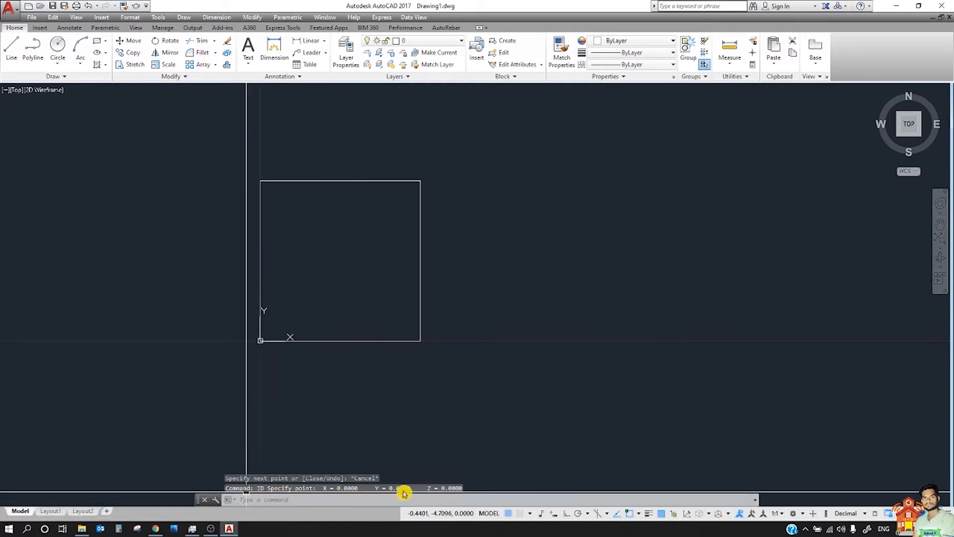
pyautogui.press('Escape')
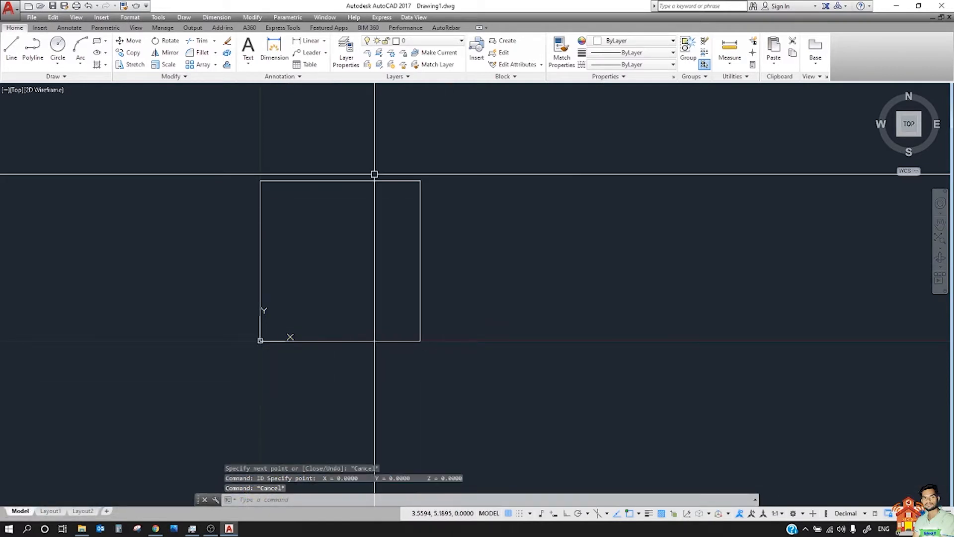
# Query the coordinates of the square's upper-left, upper-right and lower-right corners with the ID command.
pyautogui.press('space')
pyautogui.click(260, 181)
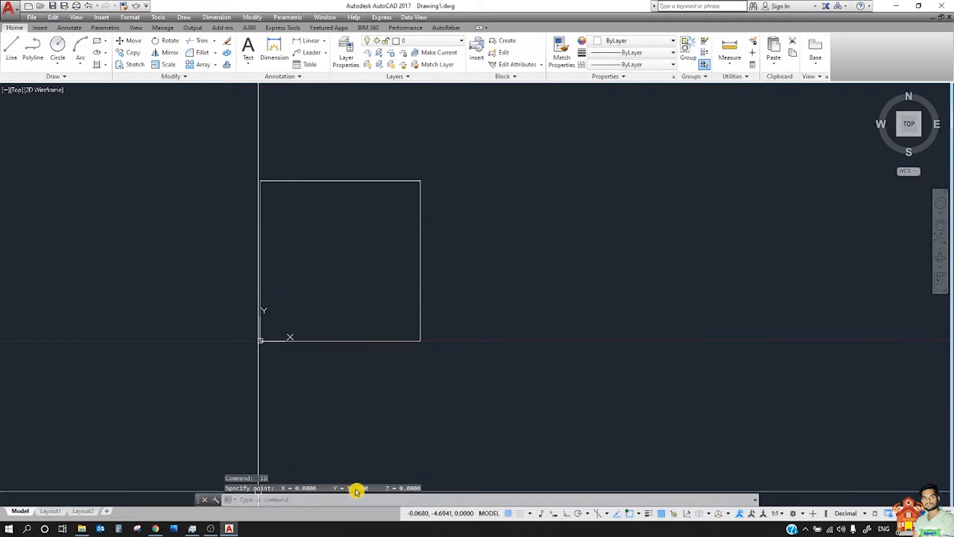
pyautogui.press('space')
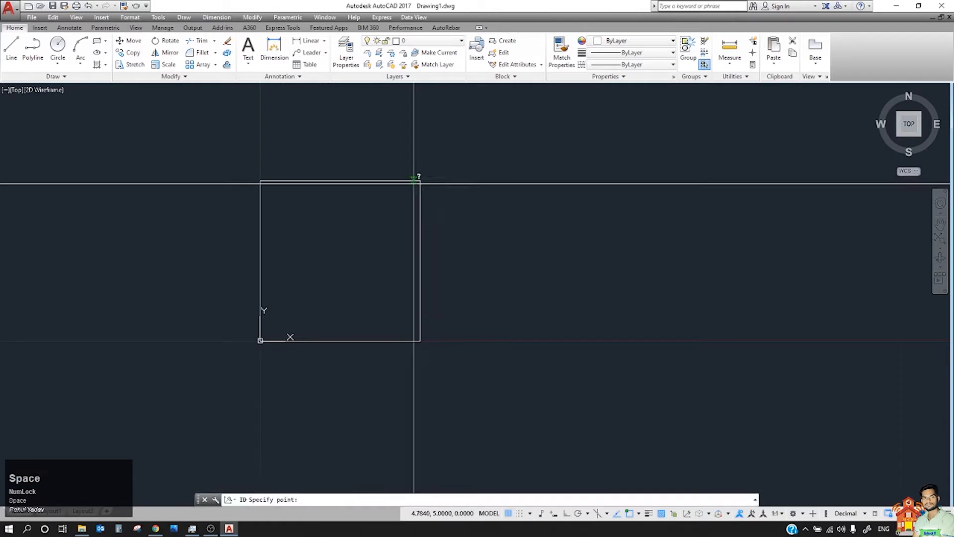
pyautogui.click(420, 181)
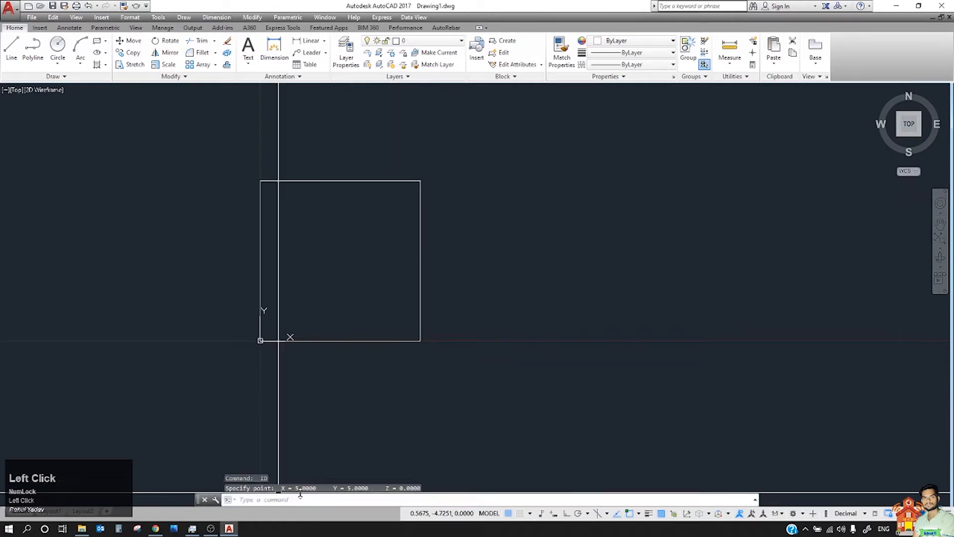
pyautogui.press('space')
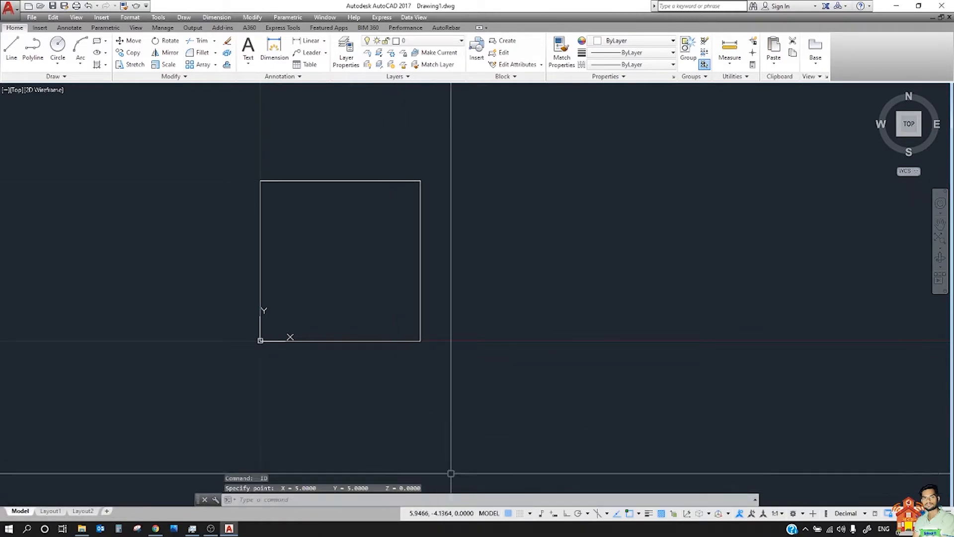
pyautogui.click(420, 341)
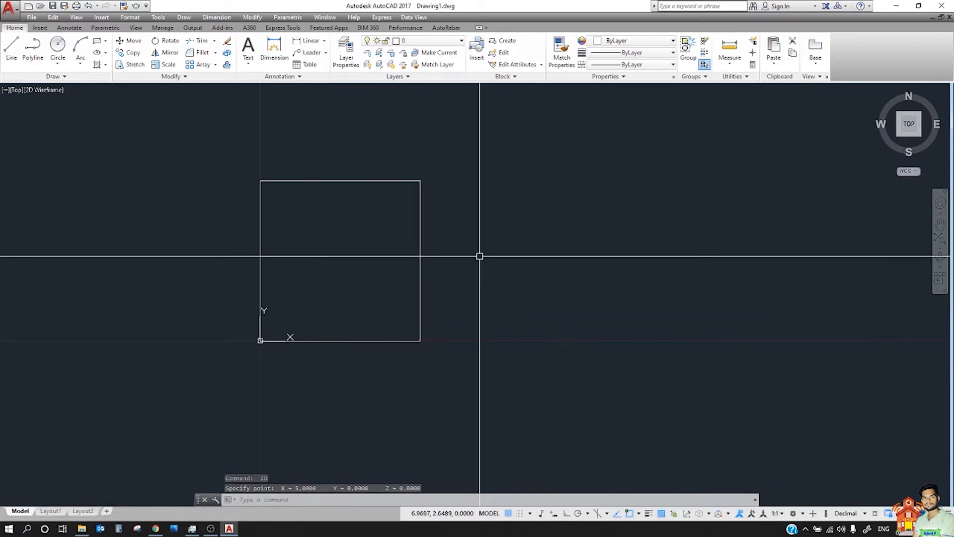
pyautogui.scroll(-4, 480, 255)
pyautogui.click(372, 206)
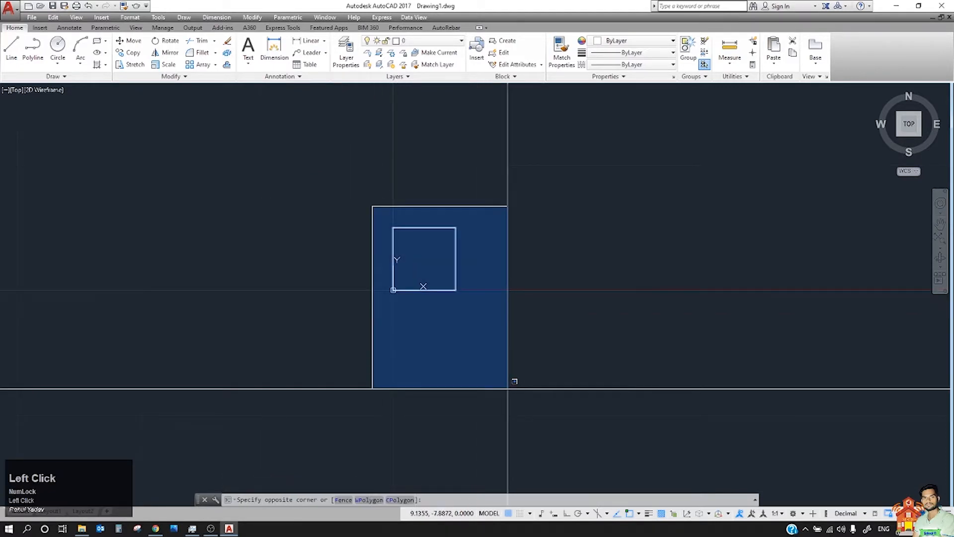
pyautogui.press('Escape')
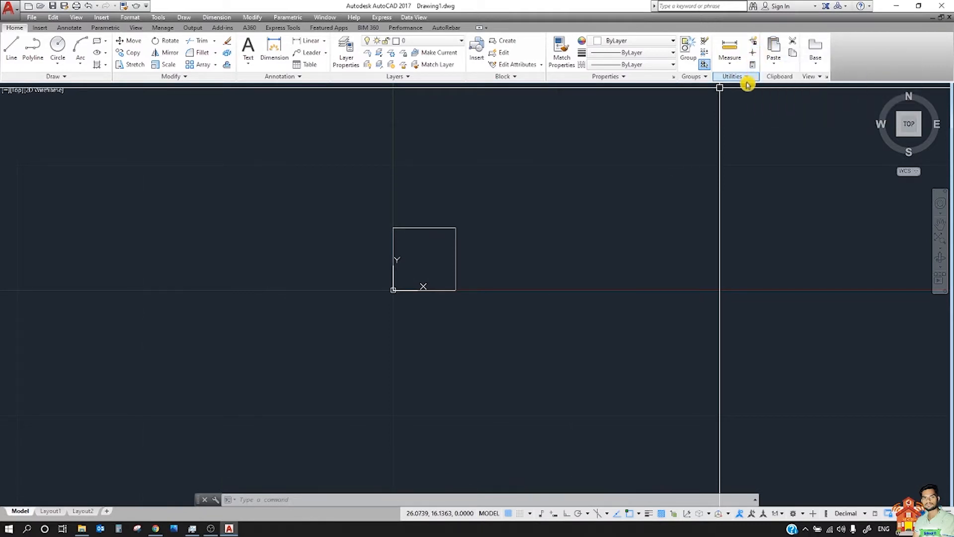
pyautogui.click(731, 66)
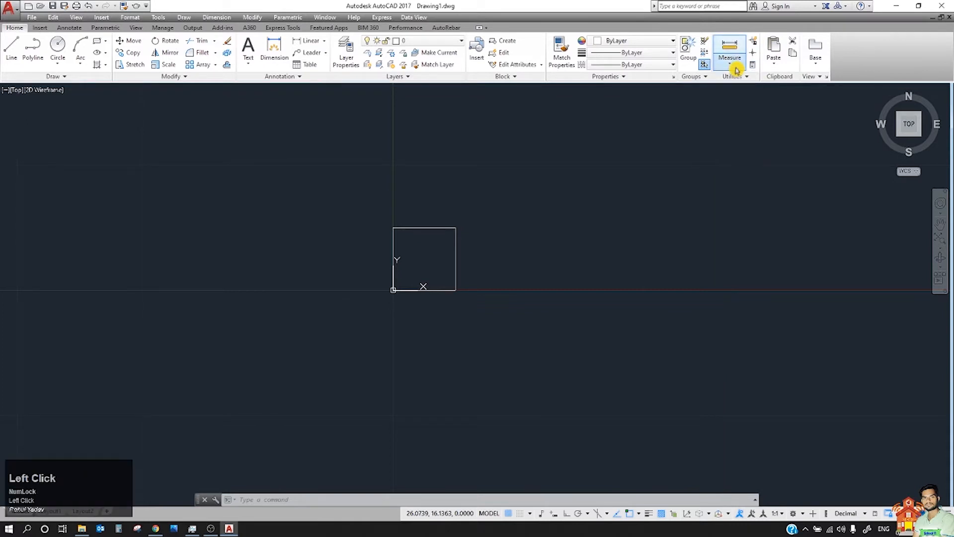
pyautogui.click(734, 77)
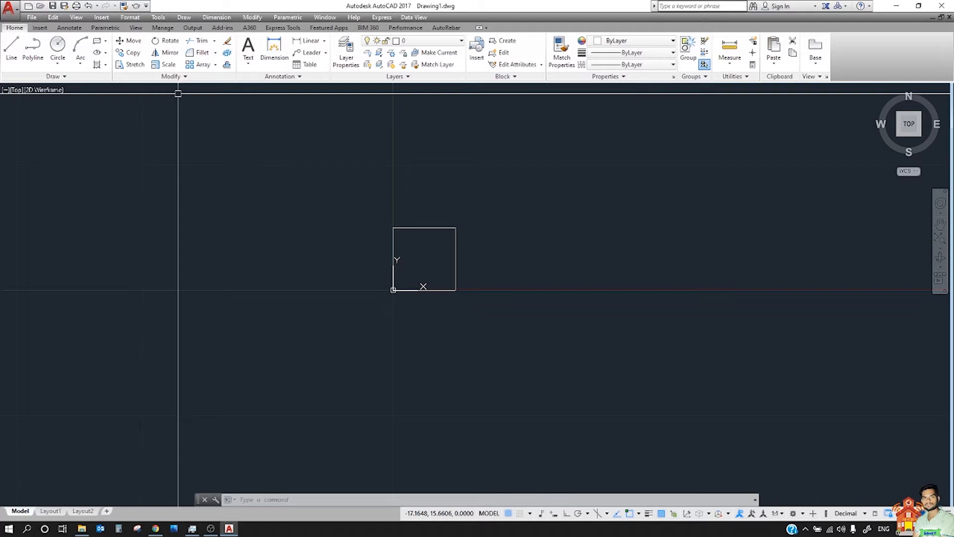
pyautogui.click(164, 17)
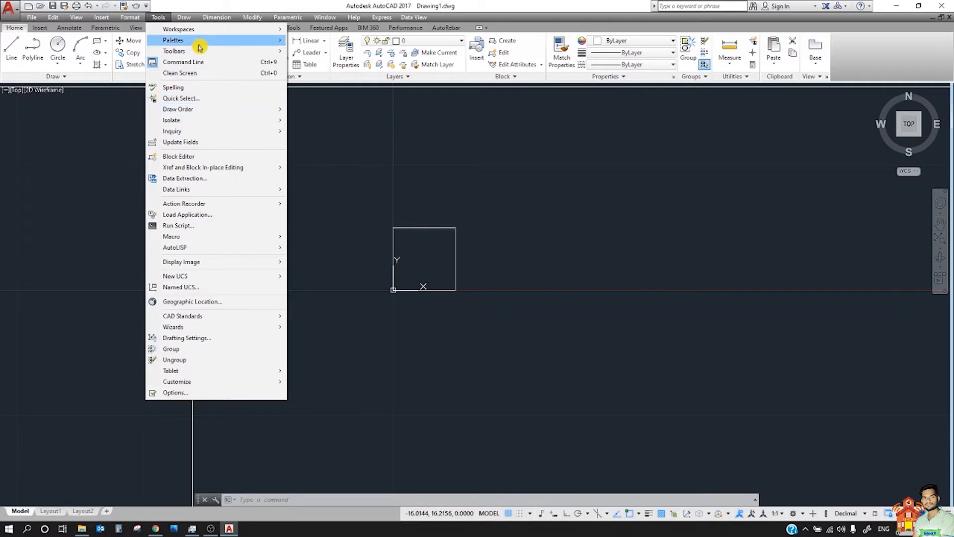
pyautogui.click(185, 132)
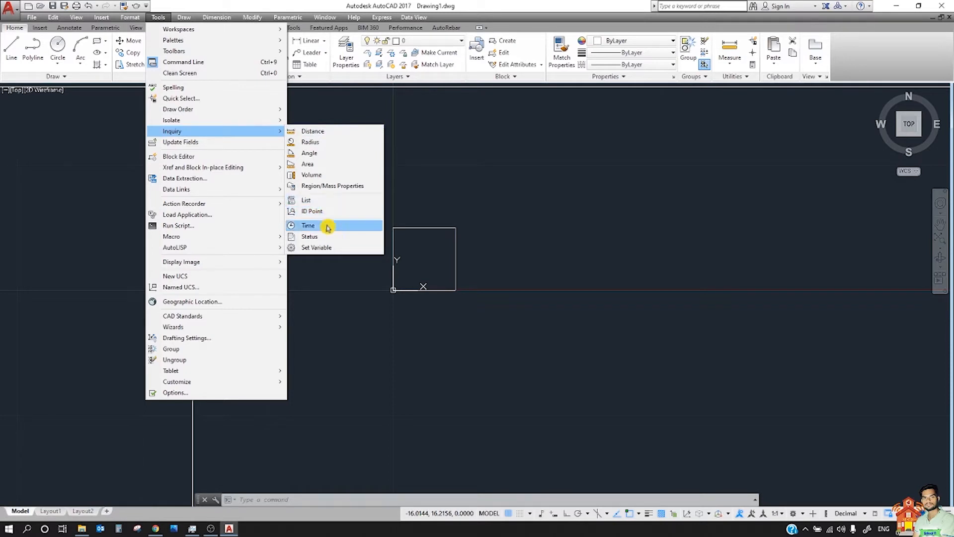
pyautogui.click(325, 186)
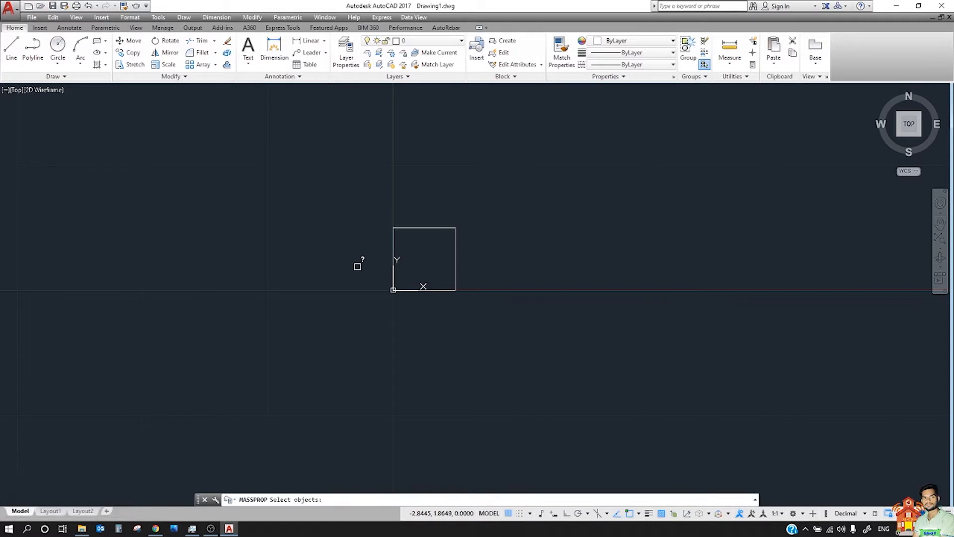
pyautogui.press('Escape')
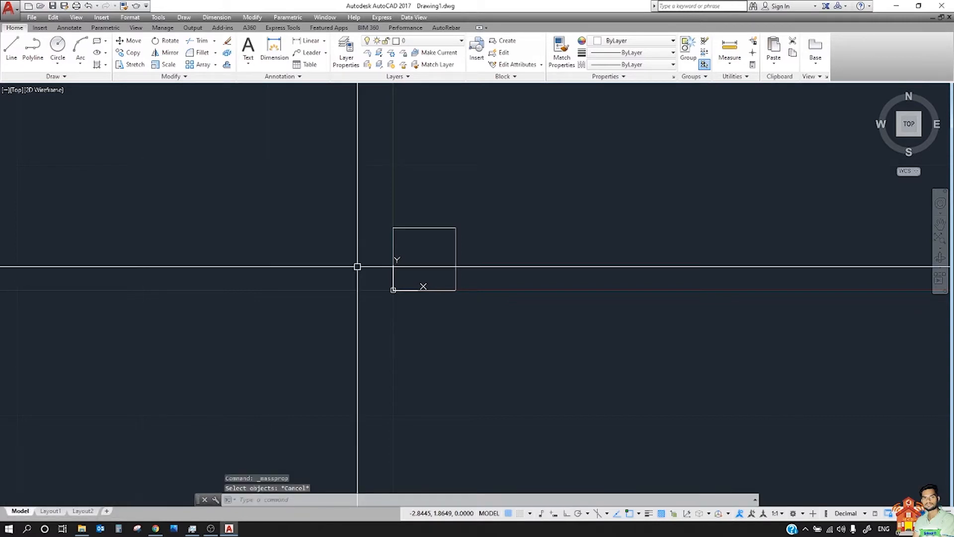
# List the properties of all four lines of the square with the LIST command and show the complete listing.
pyautogui.write('li')
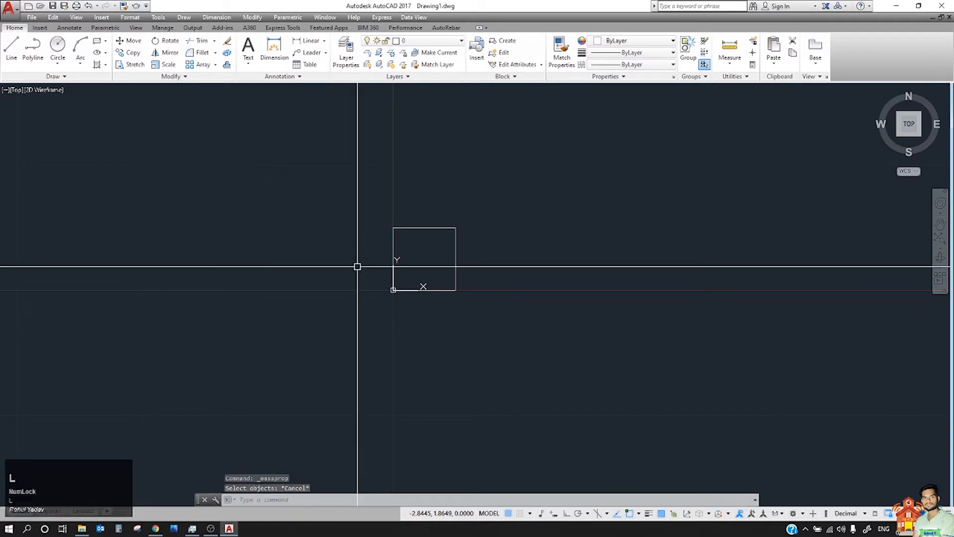
pyautogui.press('Return')
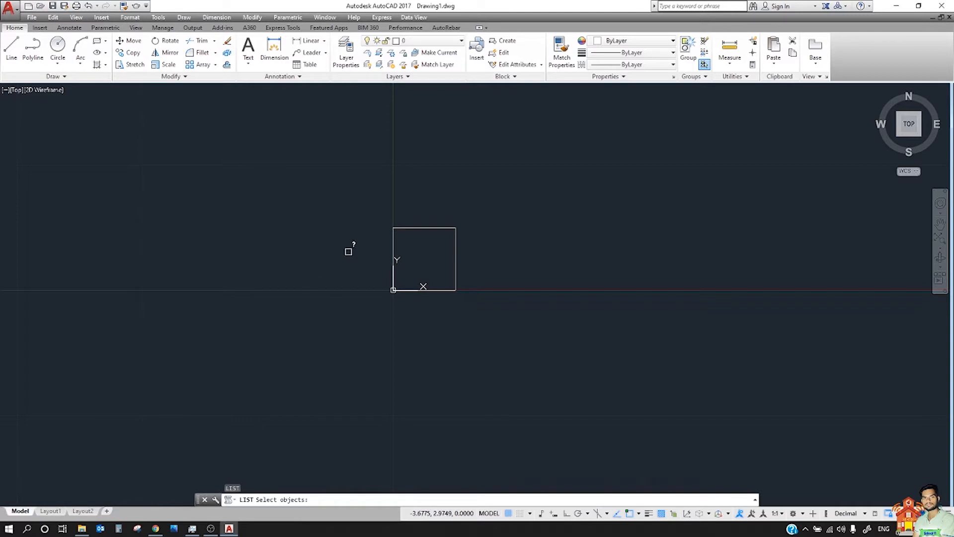
pyautogui.click(456, 257)
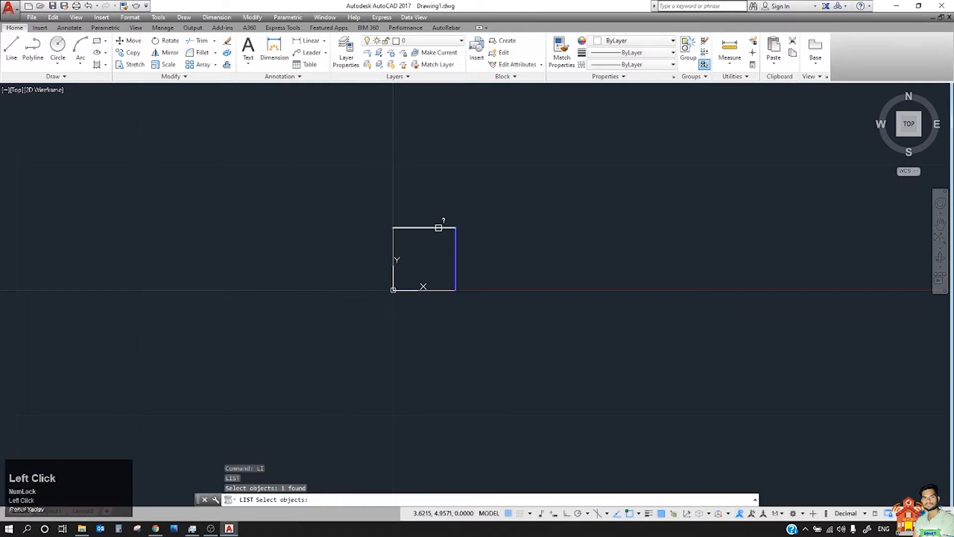
pyautogui.click(440, 228)
pyautogui.click(396, 244)
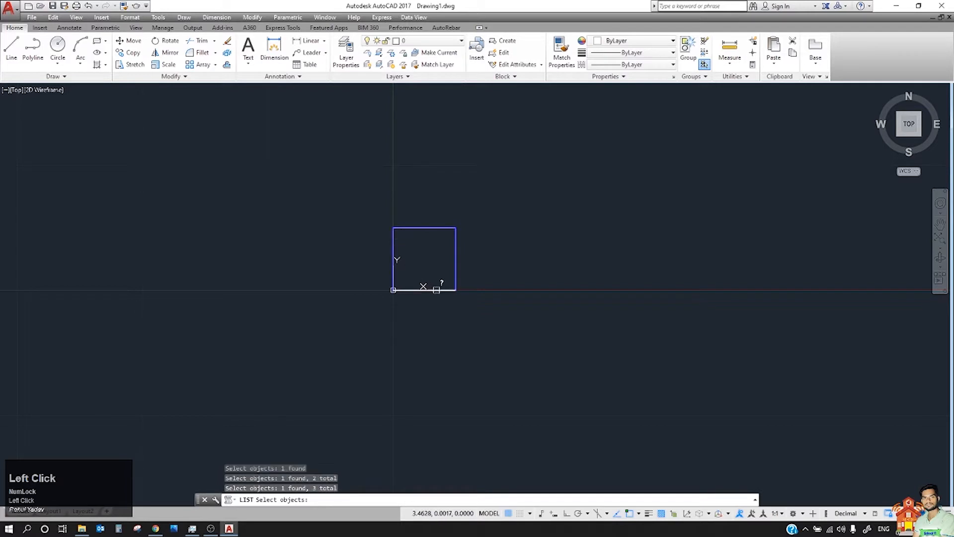
pyautogui.click(439, 291)
pyautogui.rightClick(443, 298)
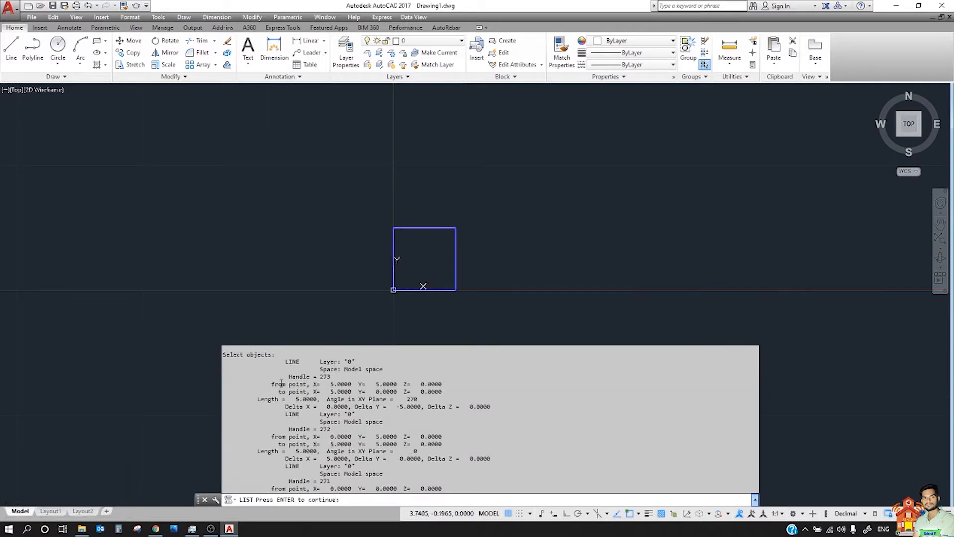
pyautogui.click(275, 364)
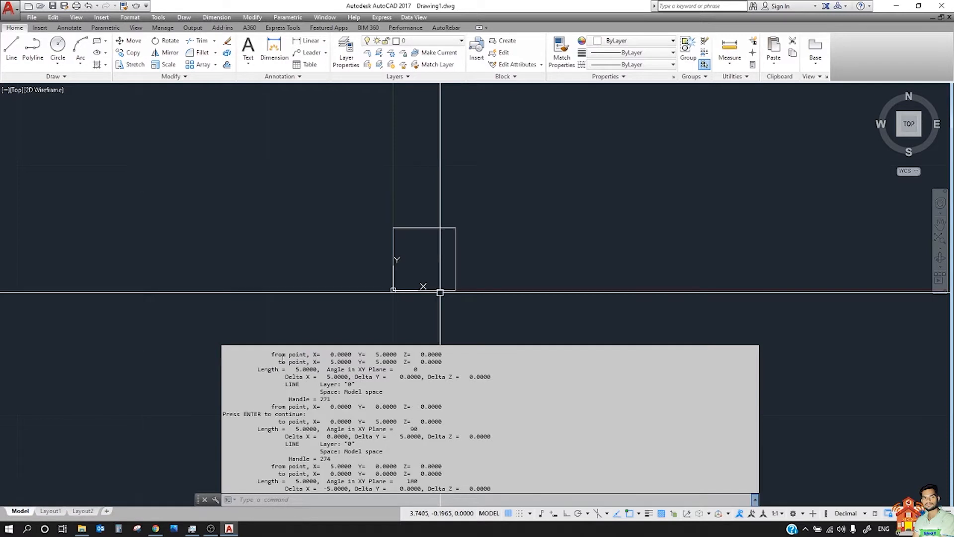
# Highlight the endpoint coordinates in the LIST output and review the earlier line entries.
pyautogui.moveTo(332, 349); pyautogui.dragTo(454, 372)
pyautogui.scroll(1, 453, 397)
pyautogui.scroll(5, 453, 397)
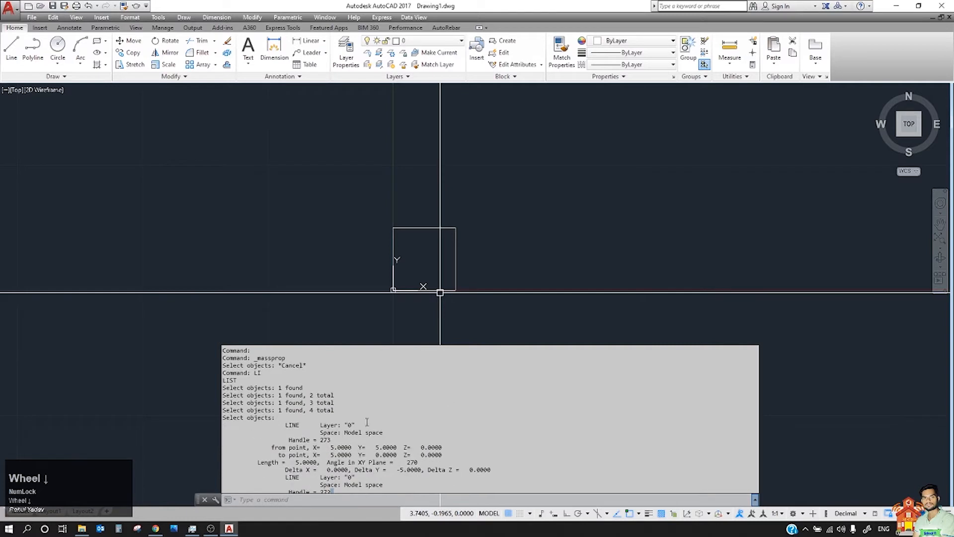
pyautogui.scroll(-1, 427, 442)
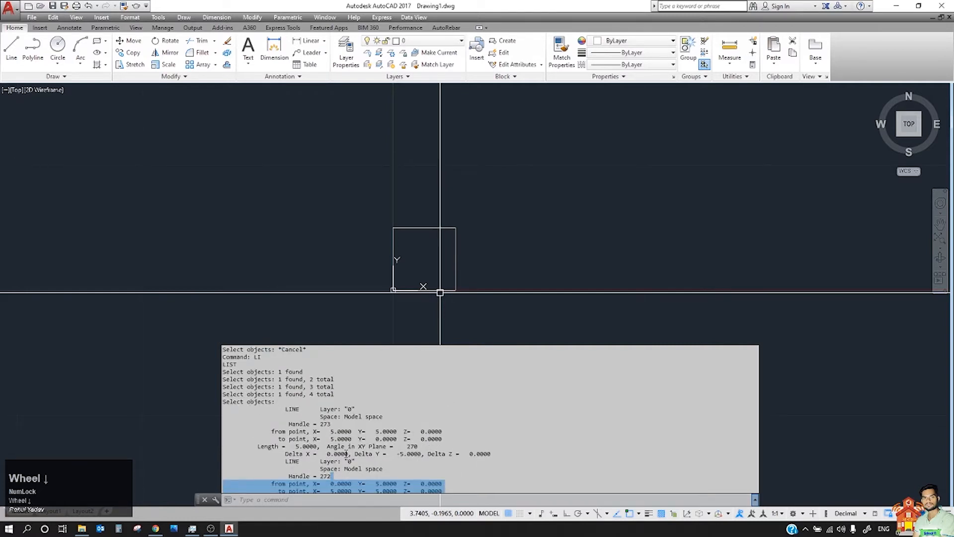
# Review the remaining line entries in the LIST output and close the expanded command history.
pyautogui.scroll(-1, 347, 454)
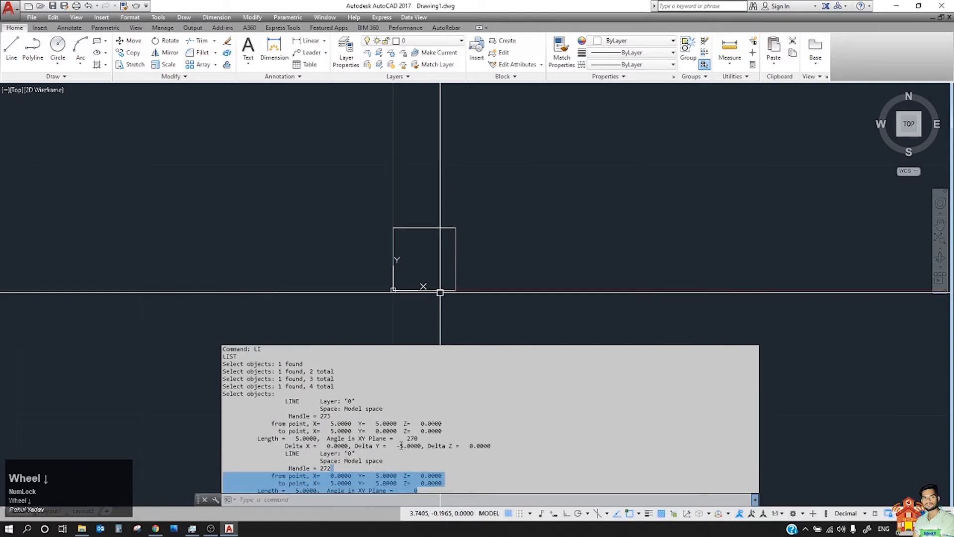
pyautogui.scroll(-1, 400, 446)
pyautogui.scroll(-4, 401, 445)
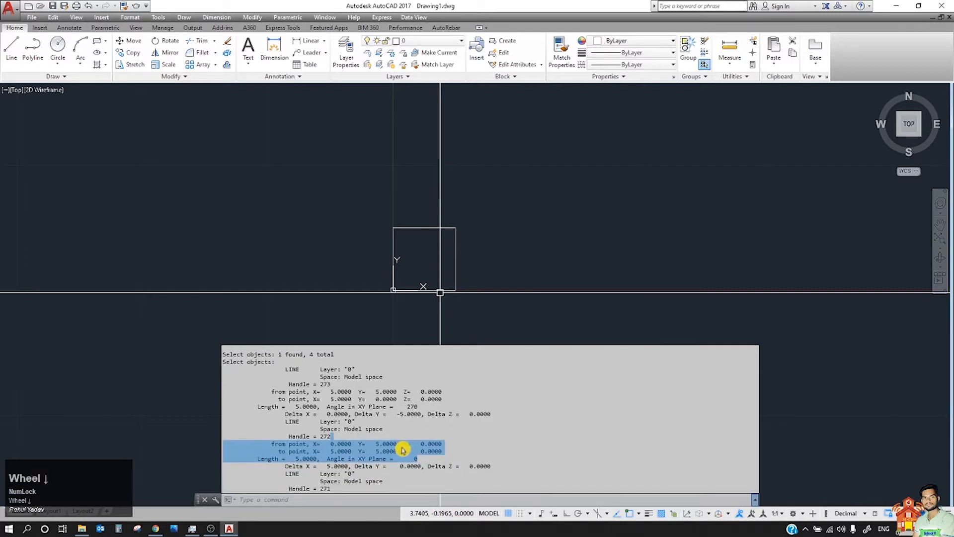
pyautogui.click(428, 439)
pyautogui.scroll(-1, 427, 440)
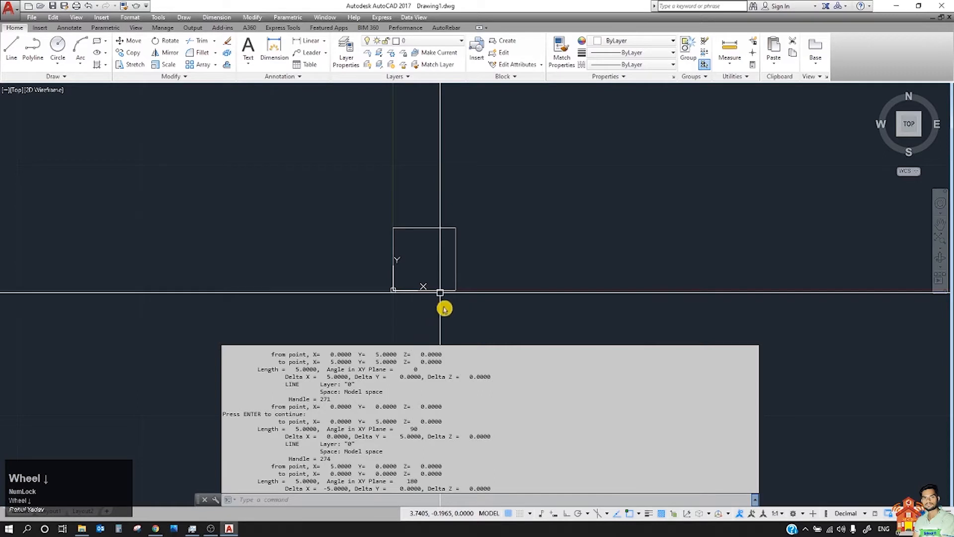
pyautogui.click(459, 311)
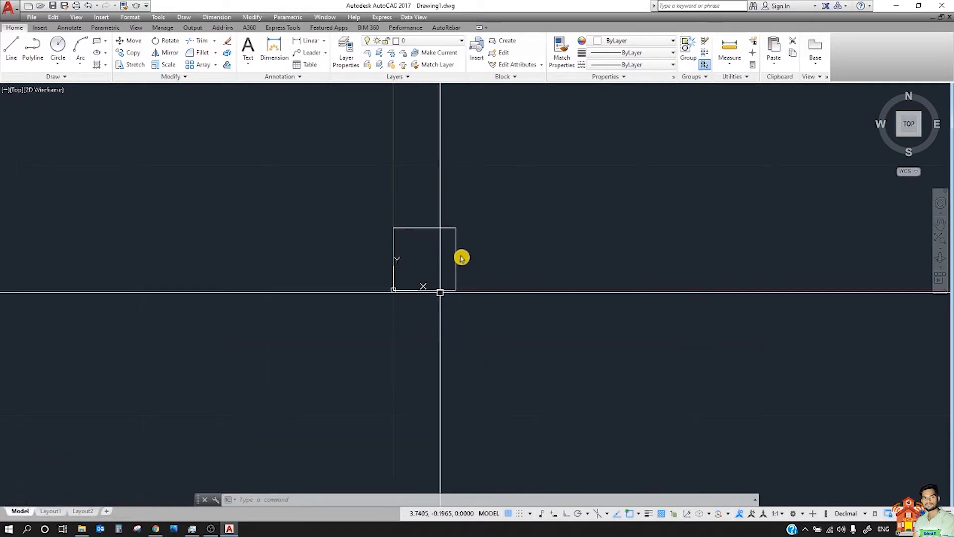
# List the properties of the square's top edge with the LIST command.
pyautogui.scroll(3, 433, 216)
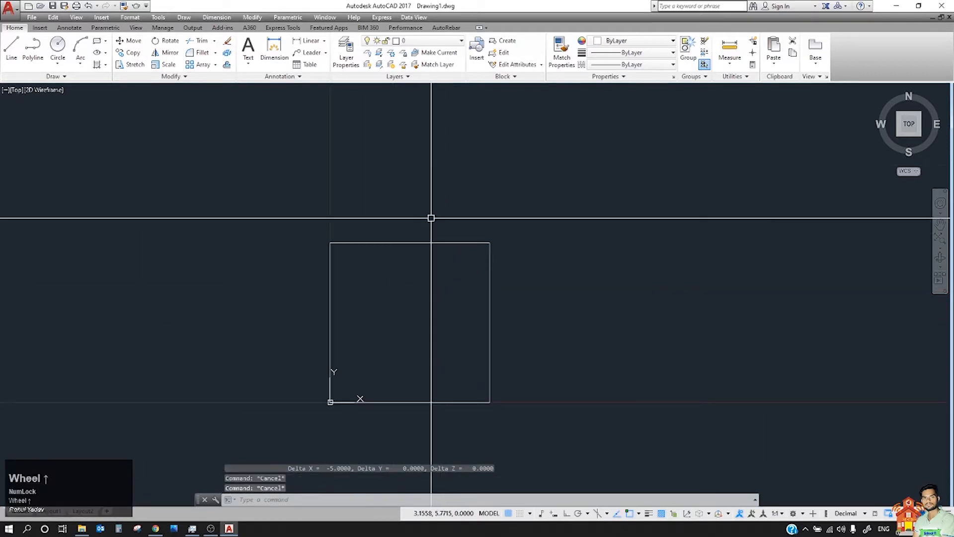
pyautogui.write('li')
pyautogui.press('space')
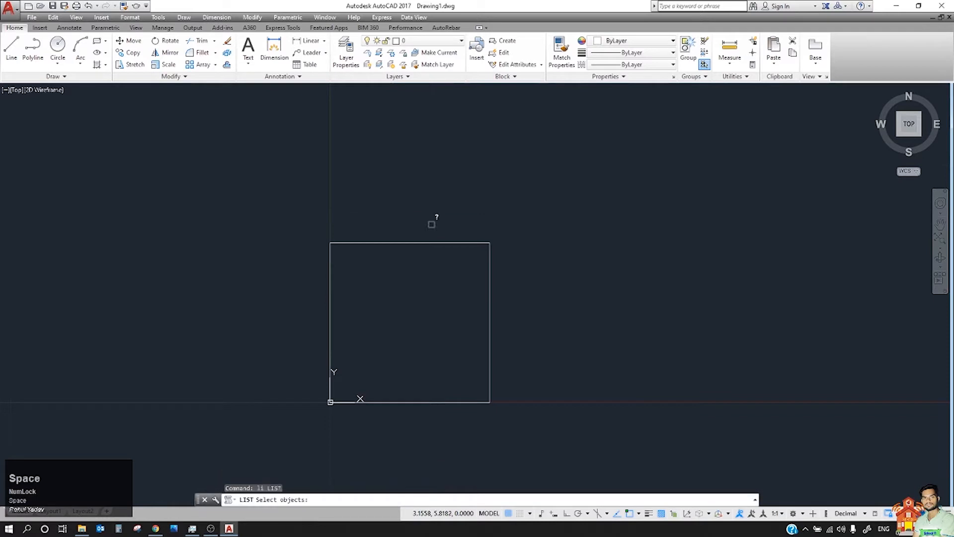
pyautogui.click(410, 245)
pyautogui.press('space')
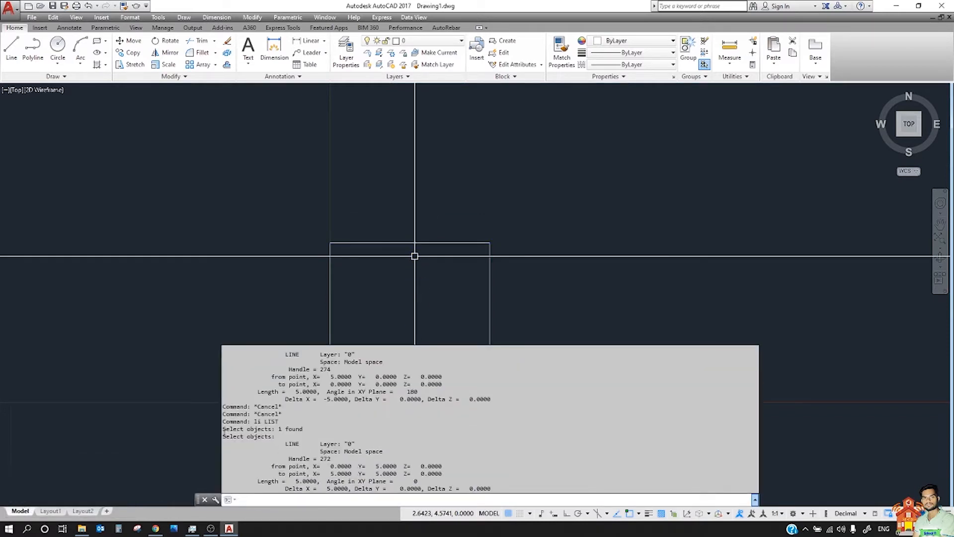
# Highlight the selection, layer, space, endpoint, length, angle and delta entries in the top edge's listing, one after another.
pyautogui.moveTo(224, 429); pyautogui.dragTo(357, 428)
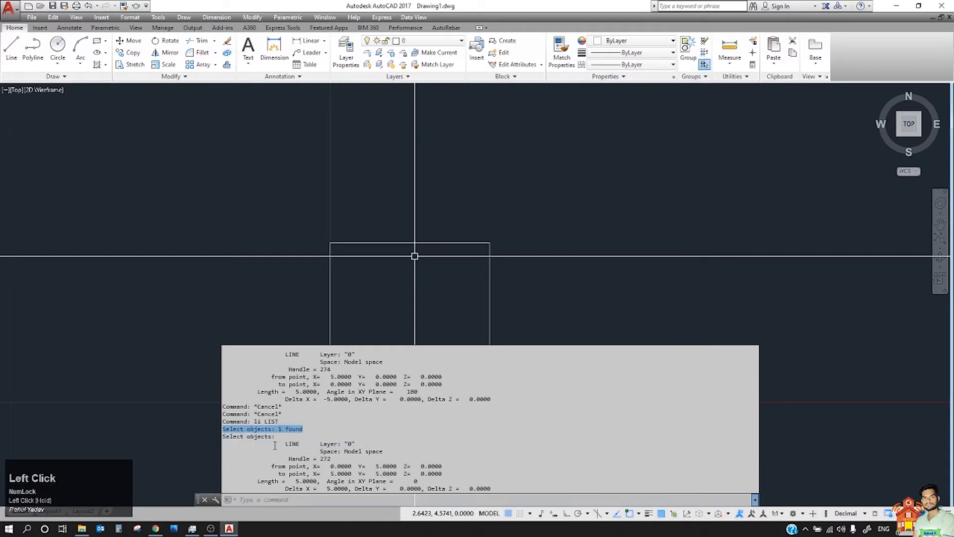
pyautogui.moveTo(287, 442); pyautogui.dragTo(358, 442)
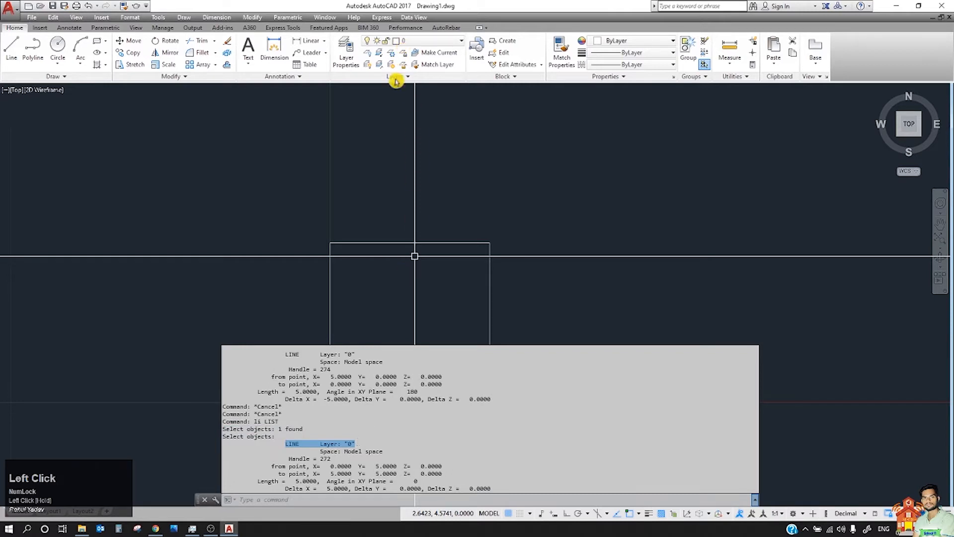
pyautogui.moveTo(320, 451)
pyautogui.mouseDown()
pyautogui.moveTo(407, 445)
pyautogui.moveTo(324, 453)
pyautogui.mouseUp()
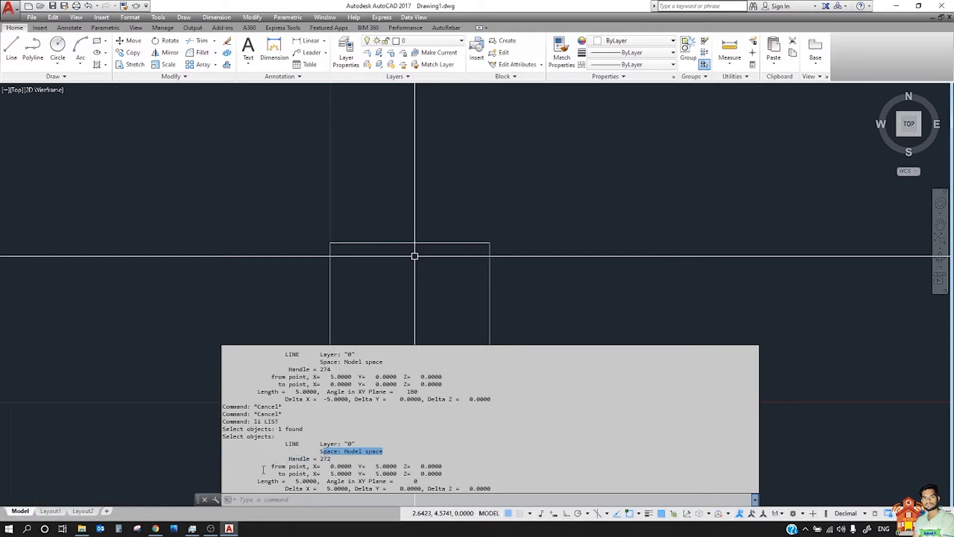
pyautogui.moveTo(263, 470); pyautogui.dragTo(452, 475)
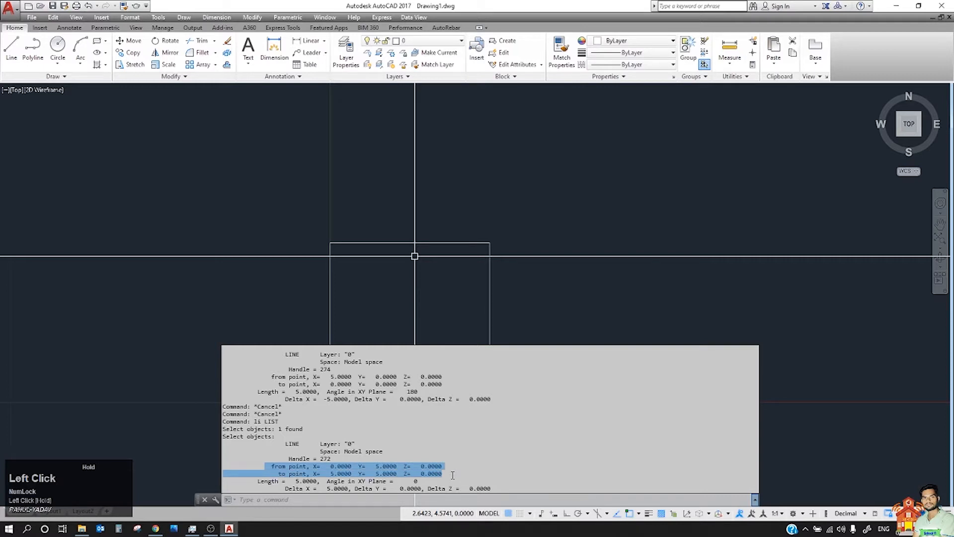
pyautogui.moveTo(452, 475); pyautogui.dragTo(452, 475)
pyautogui.moveTo(259, 482); pyautogui.dragTo(392, 482)
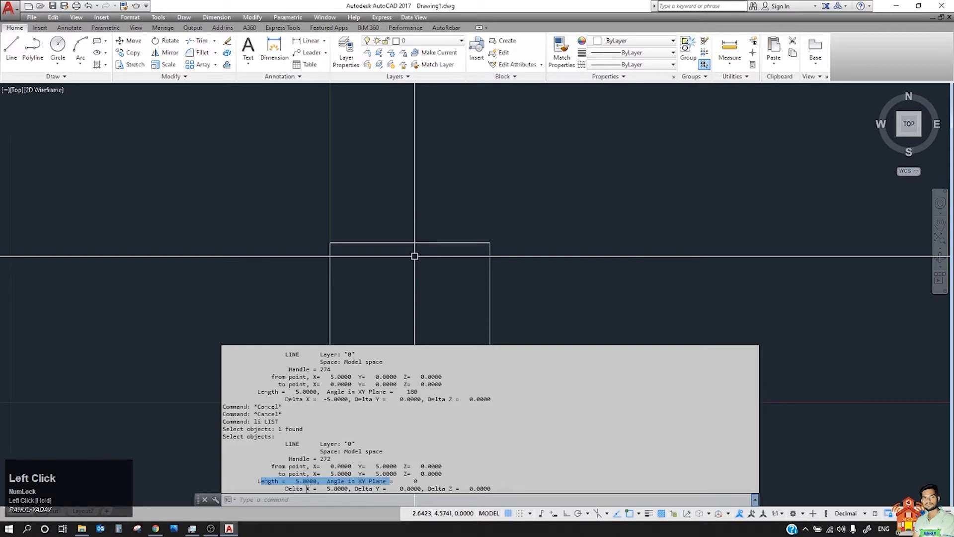
pyautogui.moveTo(284, 489); pyautogui.dragTo(328, 492)
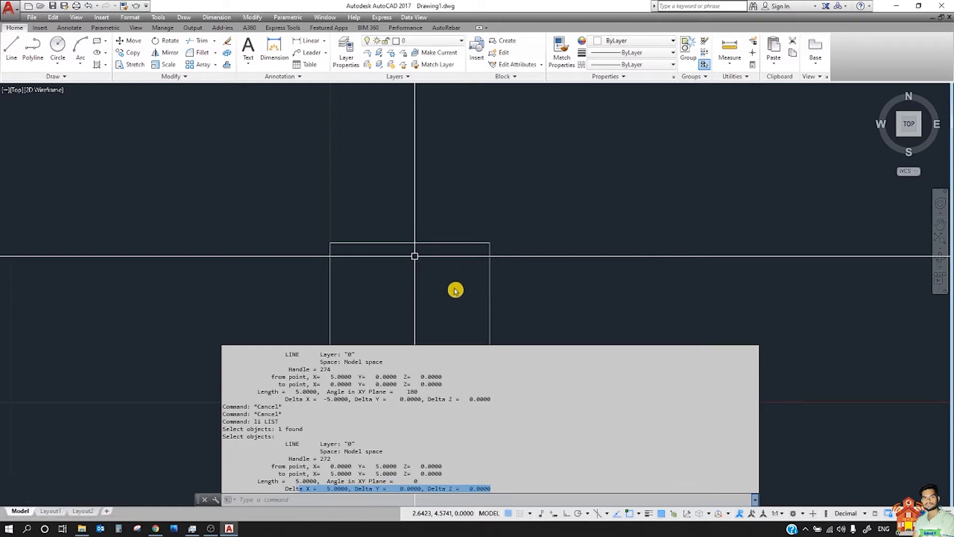
pyautogui.click(490, 492)
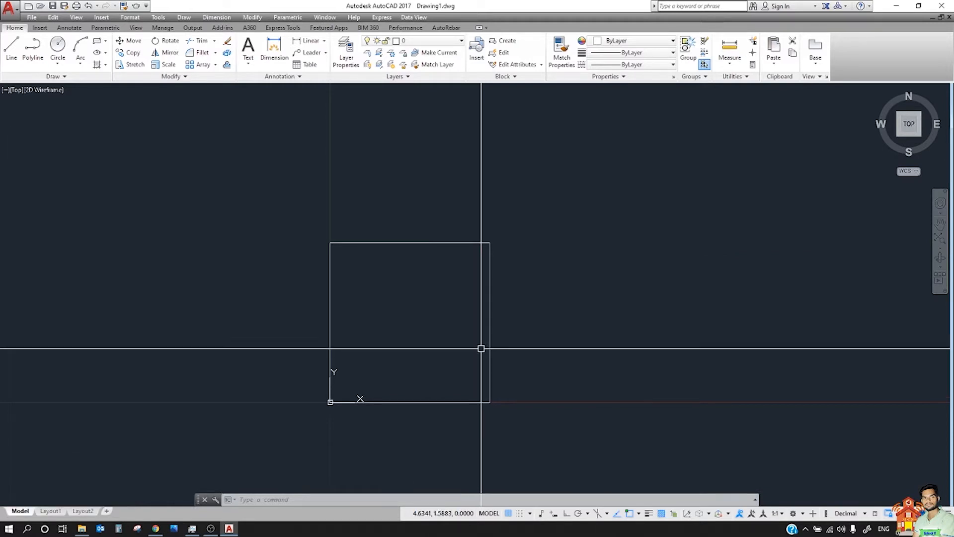
# Select all four lines of the square with a window and show their Quick Properties.
pyautogui.click(549, 250)
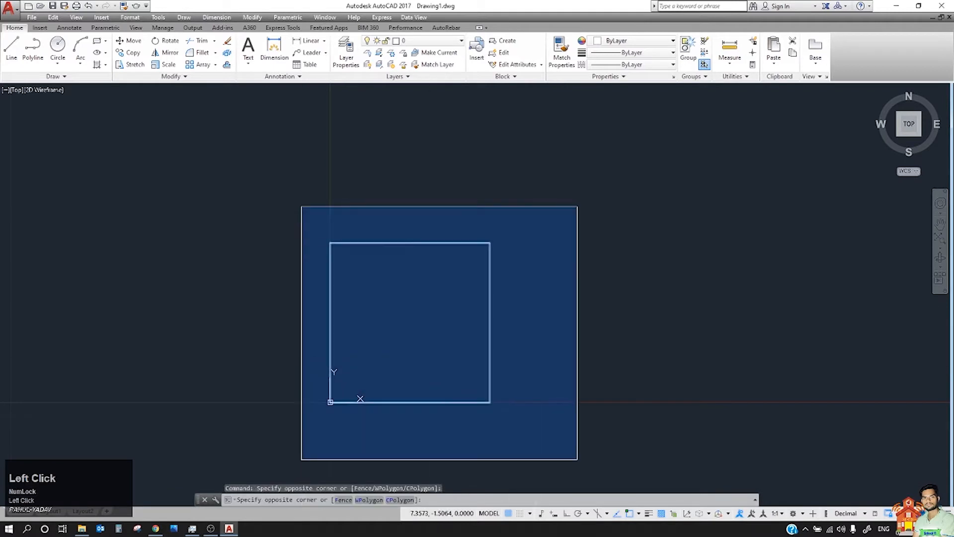
pyautogui.click(517, 454)
pyautogui.rightClick(507, 293)
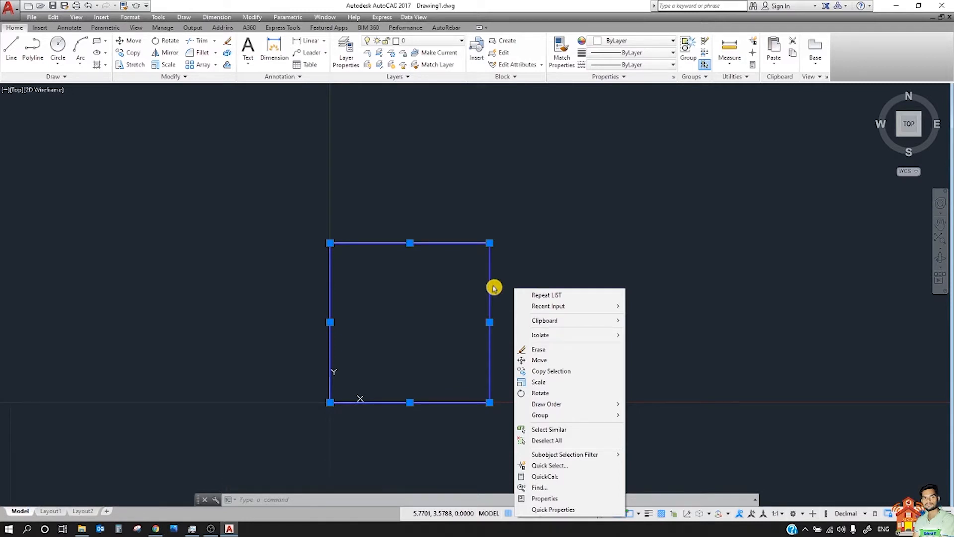
pyautogui.moveTo(574, 322)
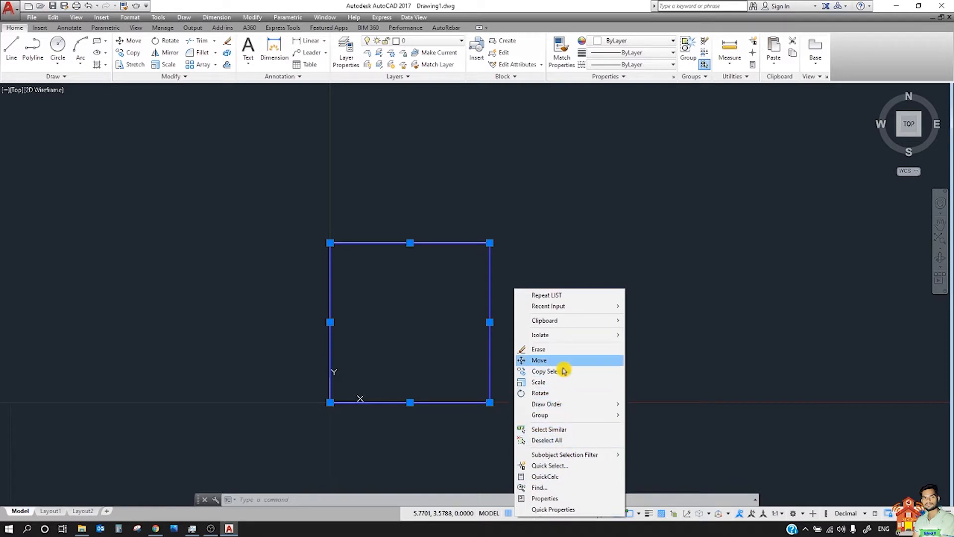
pyautogui.click(563, 510)
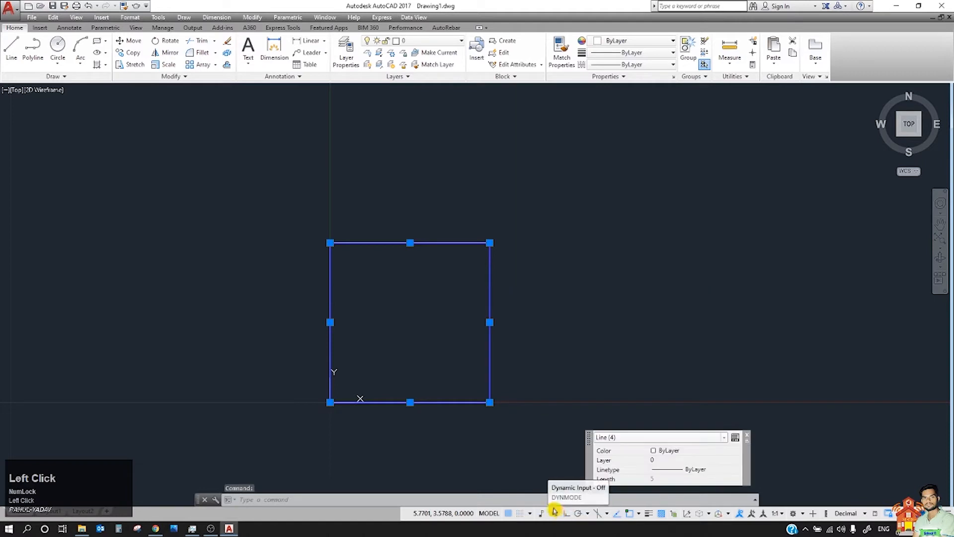
# Examine the color, length and object type fields in the Quick Properties of the four lines, and close the palette.
pyautogui.click(661, 450)
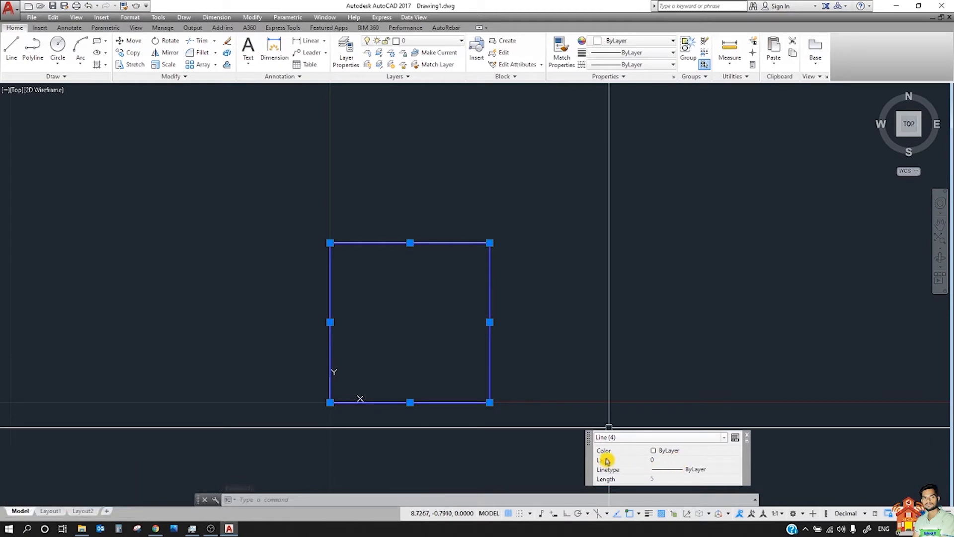
pyautogui.click(661, 480)
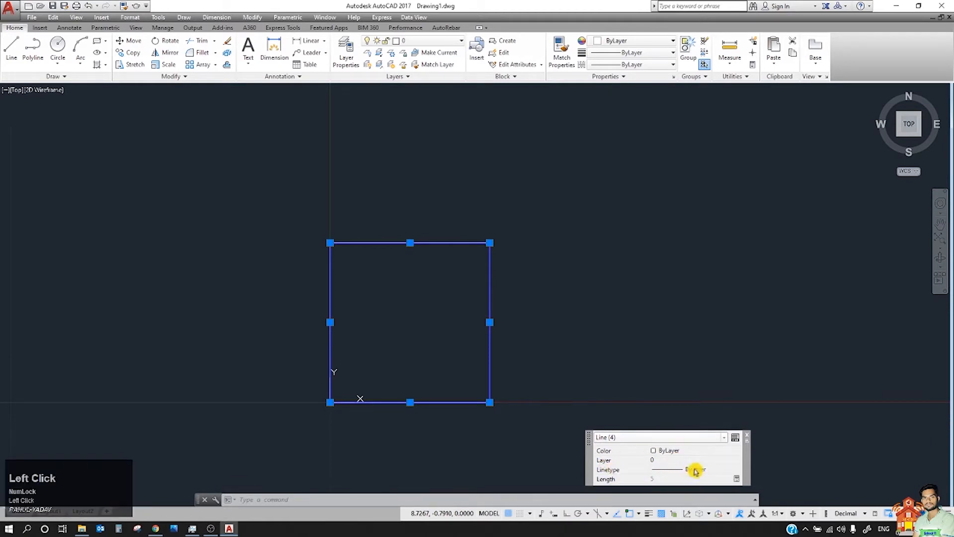
pyautogui.click(684, 439)
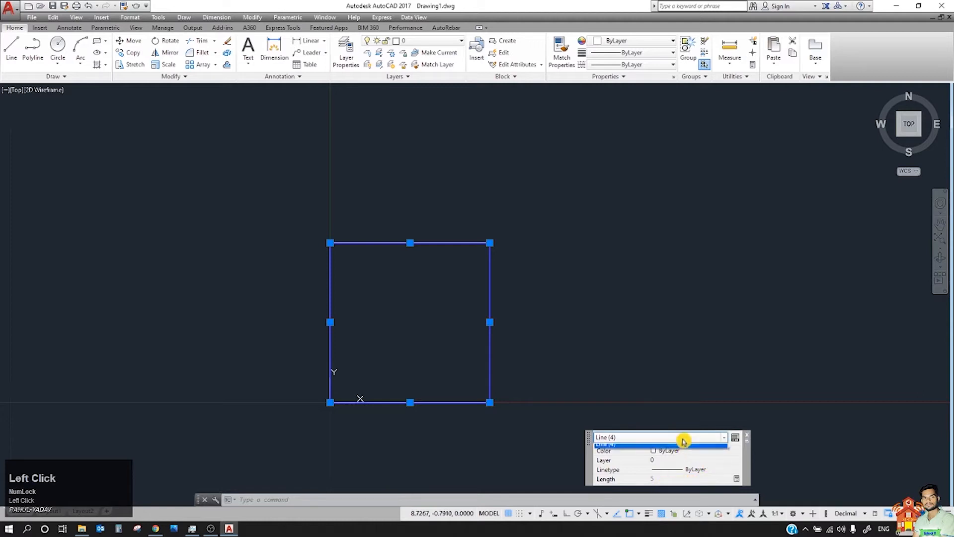
pyautogui.click(683, 440)
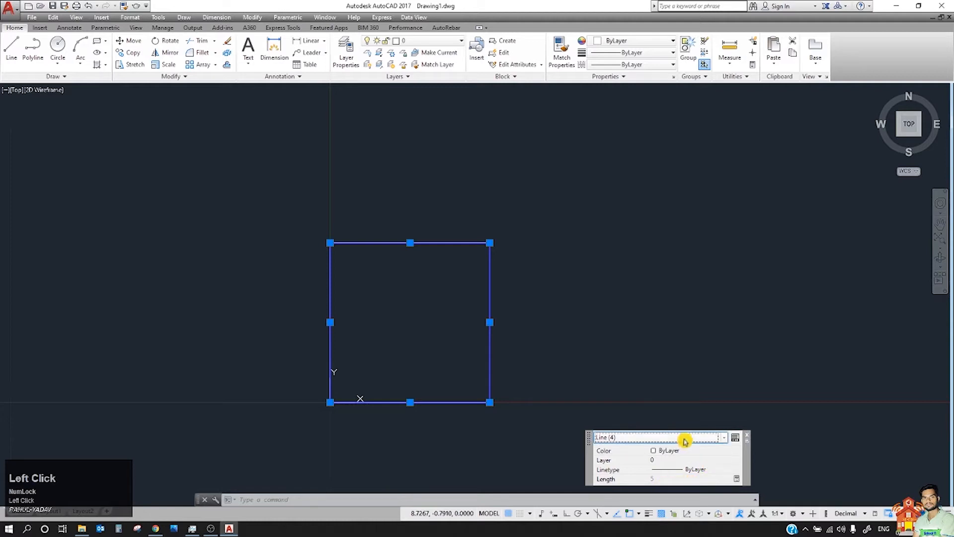
pyautogui.click(747, 438)
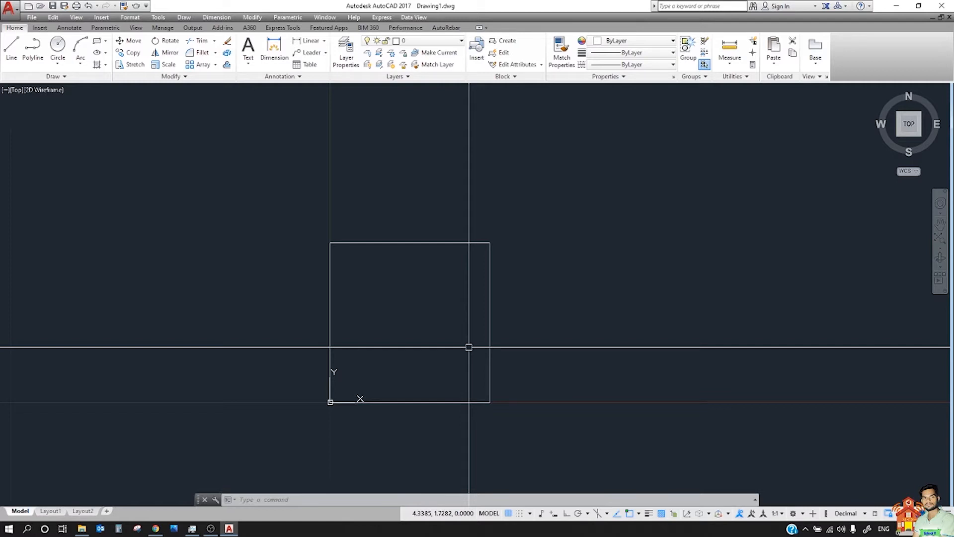
# Measure the square's top edge from its upper-left to its upper-right corner with the DIST command.
pyautogui.write('DI')
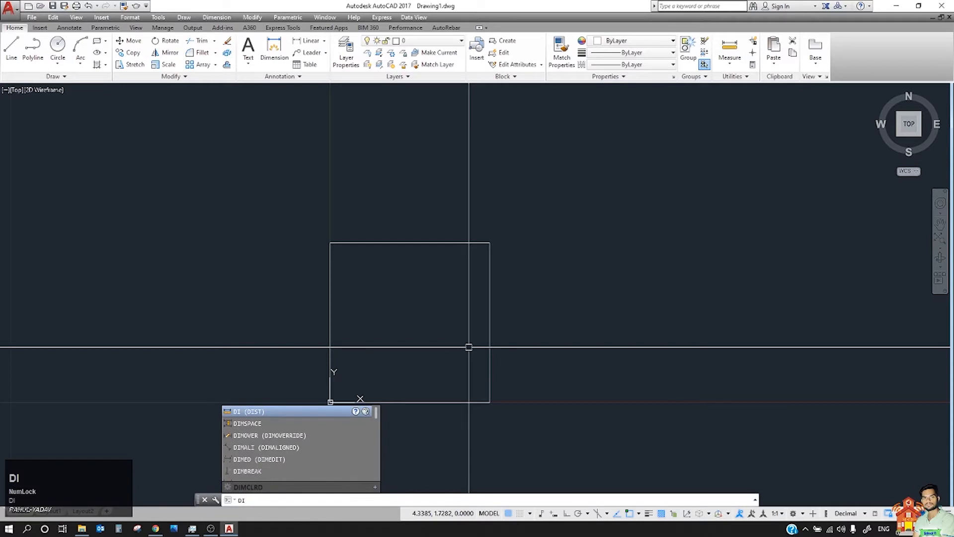
pyautogui.press('Return')
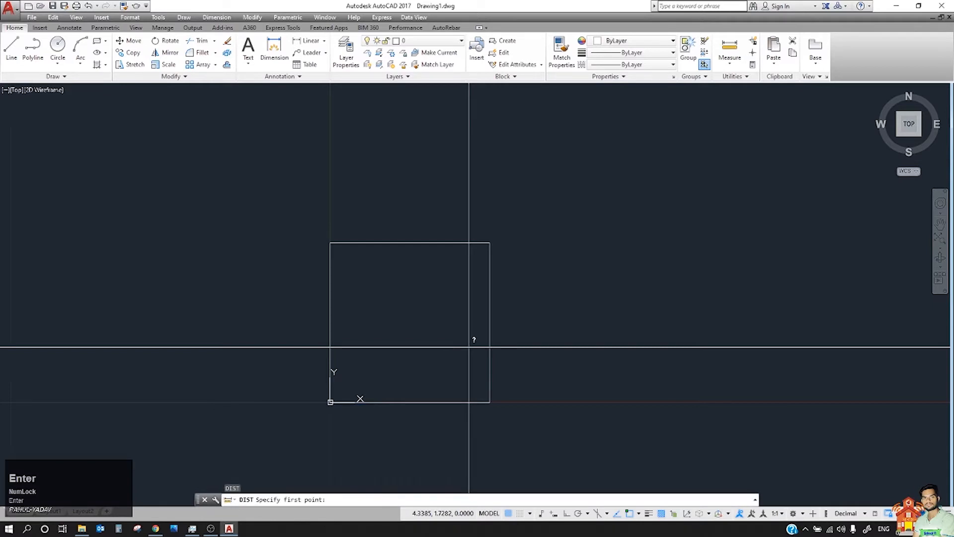
pyautogui.click(330, 243)
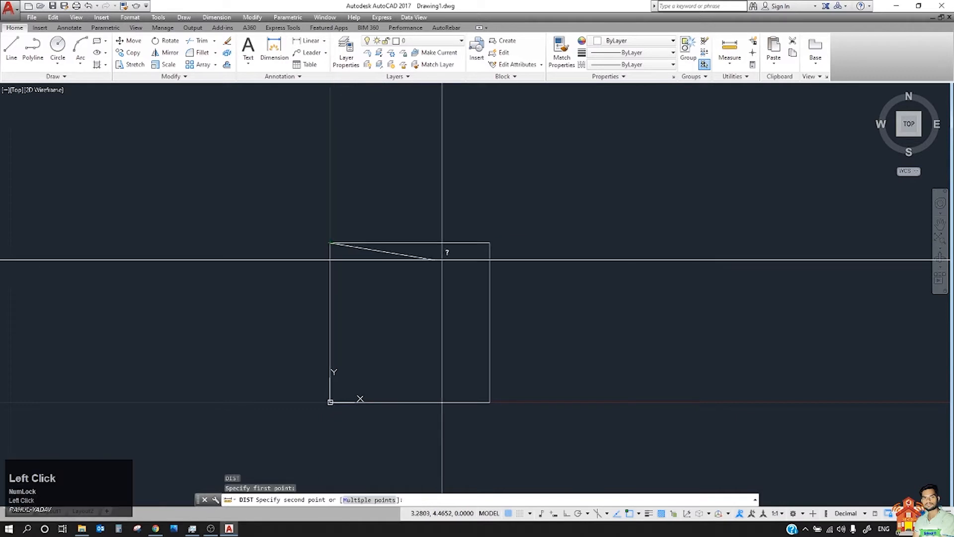
pyautogui.click(490, 243)
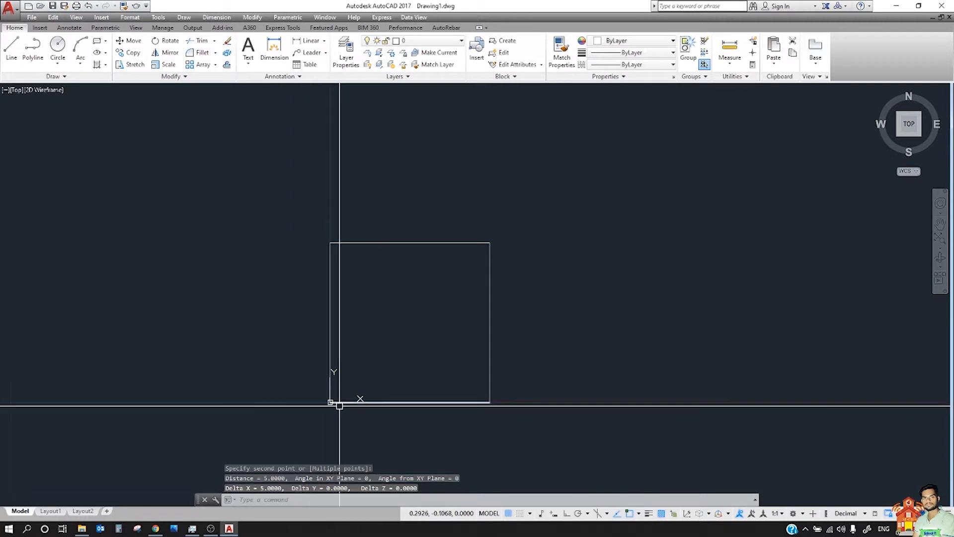
pyautogui.click(288, 492)
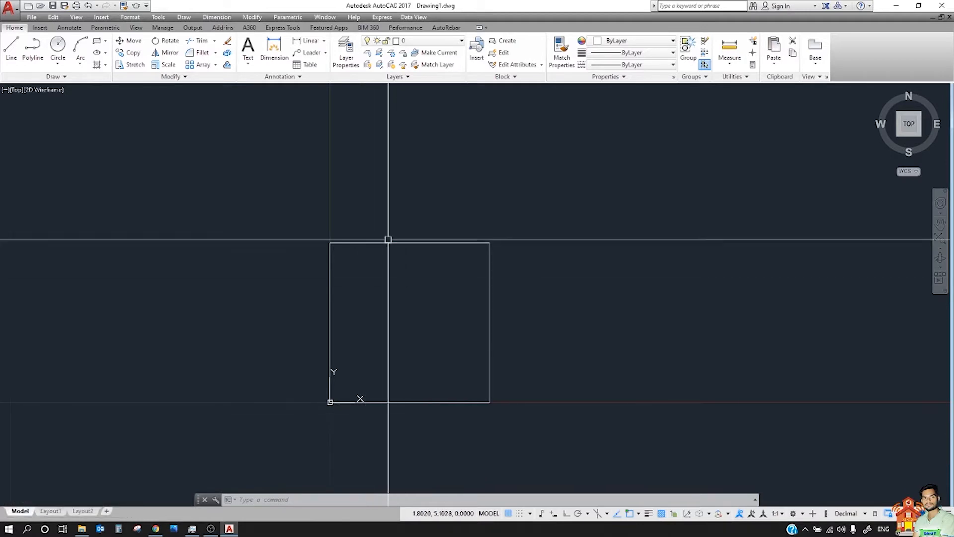
# Repeat the DIST measurement between the two upper corners of the square and clear the command line.
pyautogui.press('space')
pyautogui.click(331, 243)
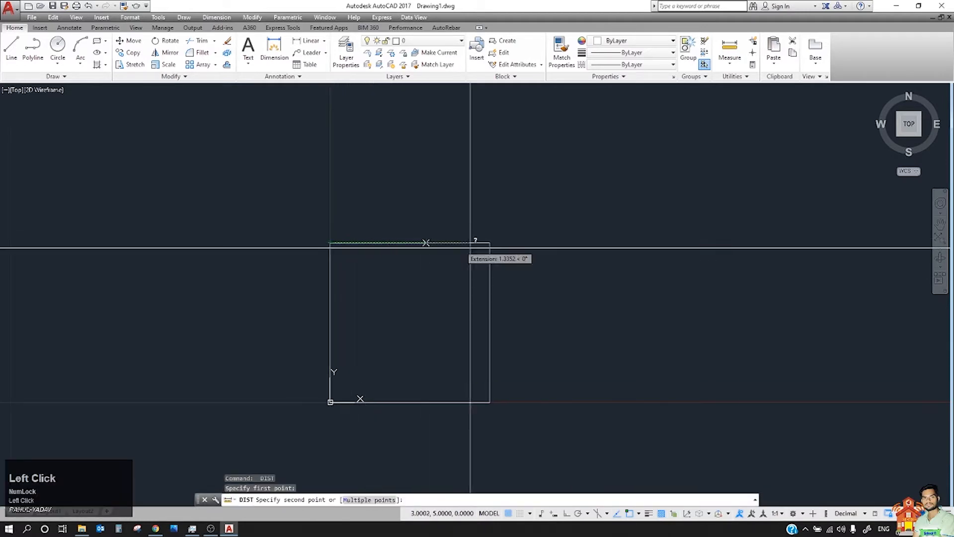
pyautogui.click(490, 244)
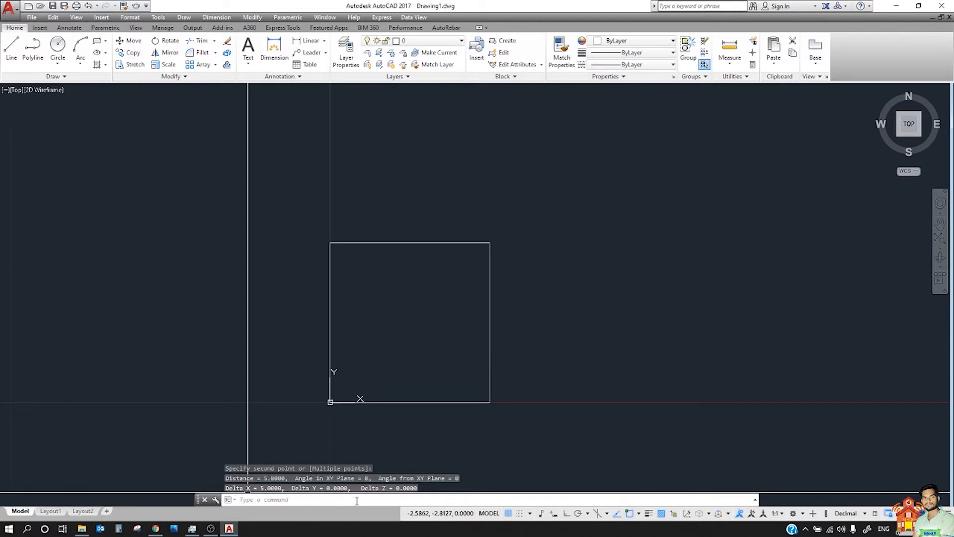
pyautogui.press('Escape')
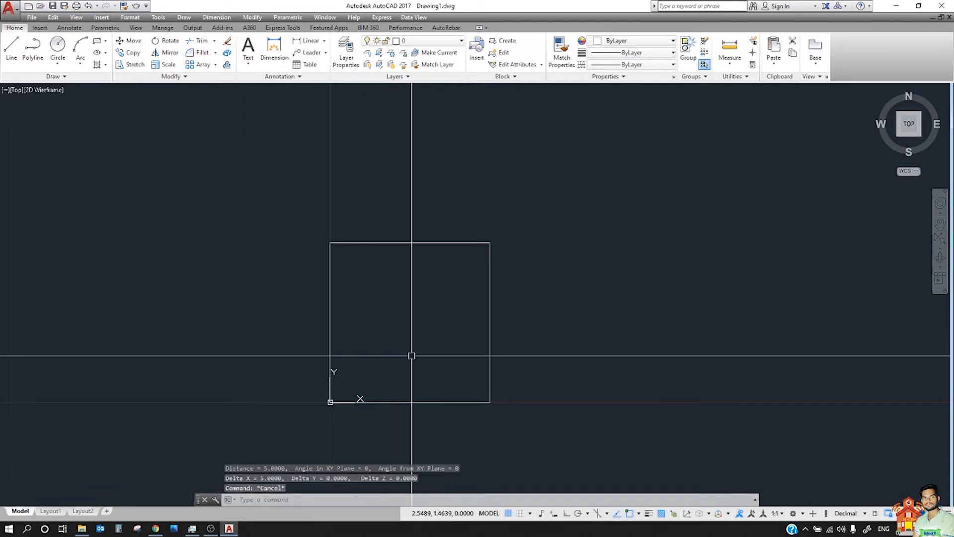
# Measure the square's perimeter with MEASUREGEOM, using the Distance option with multiple points around its corners from the upper-left one.
pyautogui.write('mea')
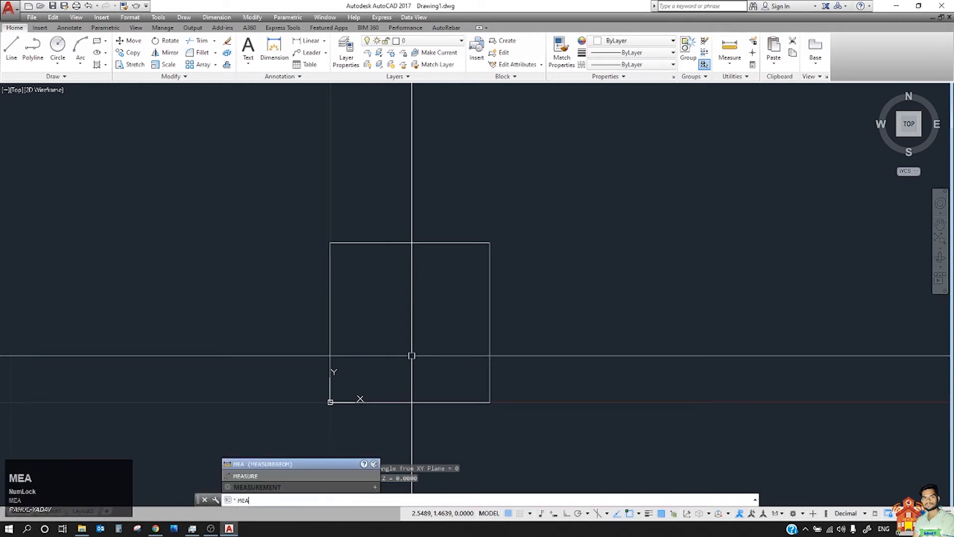
pyautogui.press('Return')
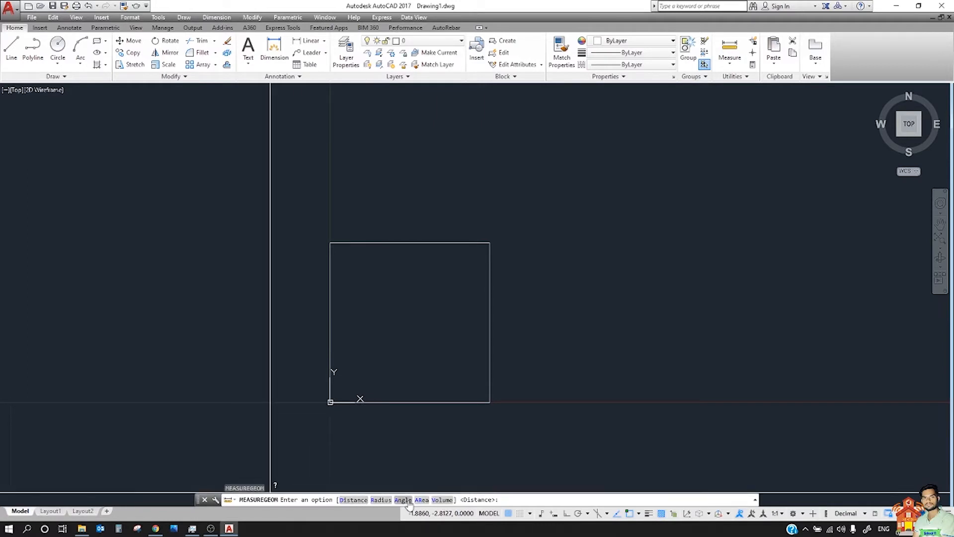
pyautogui.click(341, 502)
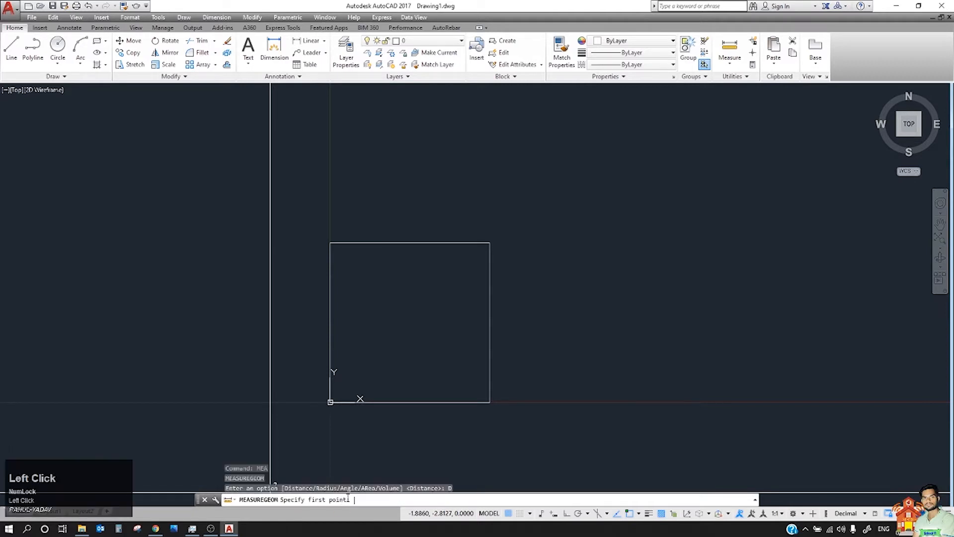
pyautogui.click(330, 242)
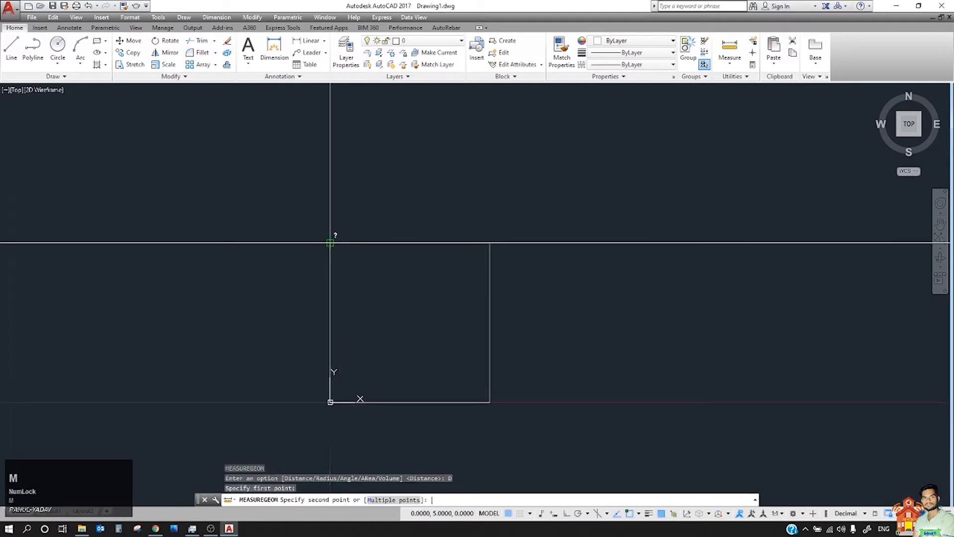
pyautogui.write('m')
pyautogui.press('space')
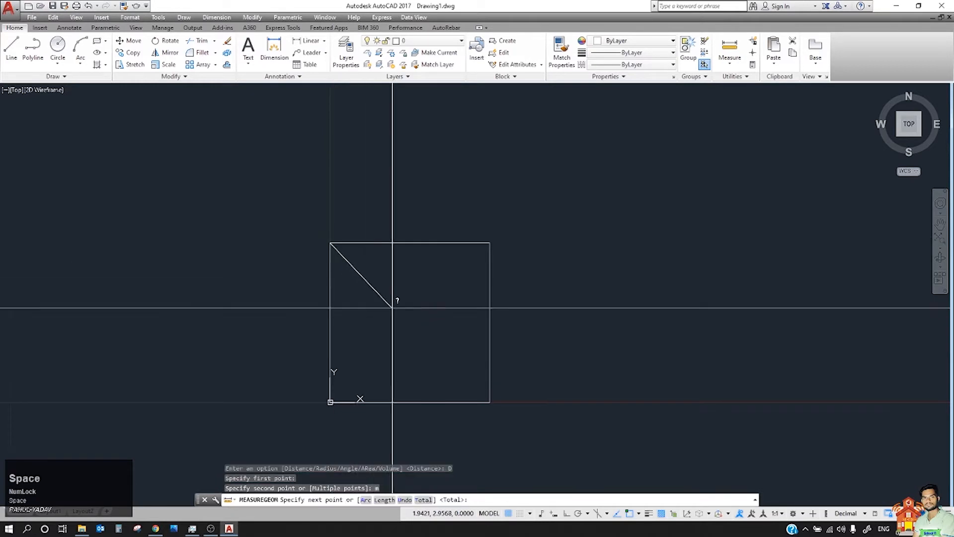
pyautogui.click(490, 242)
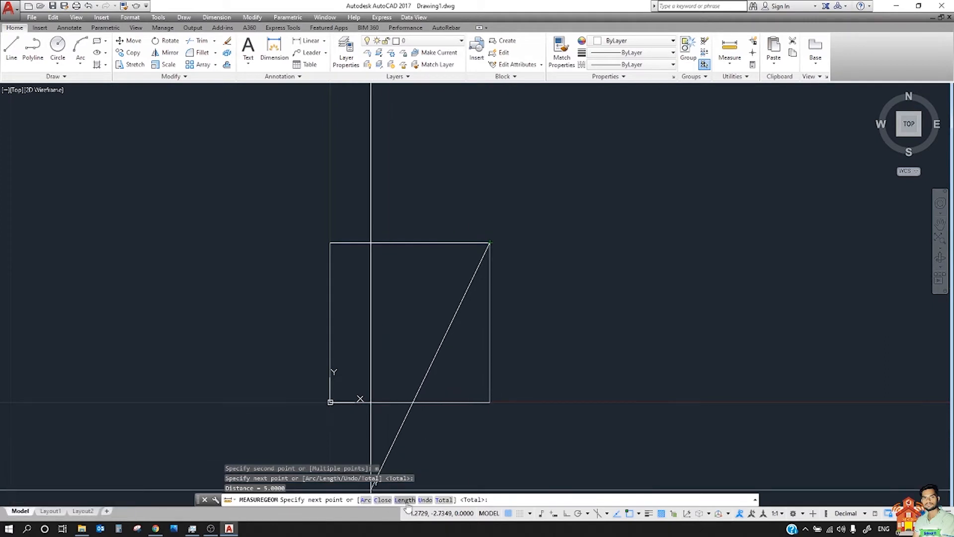
pyautogui.click(490, 402)
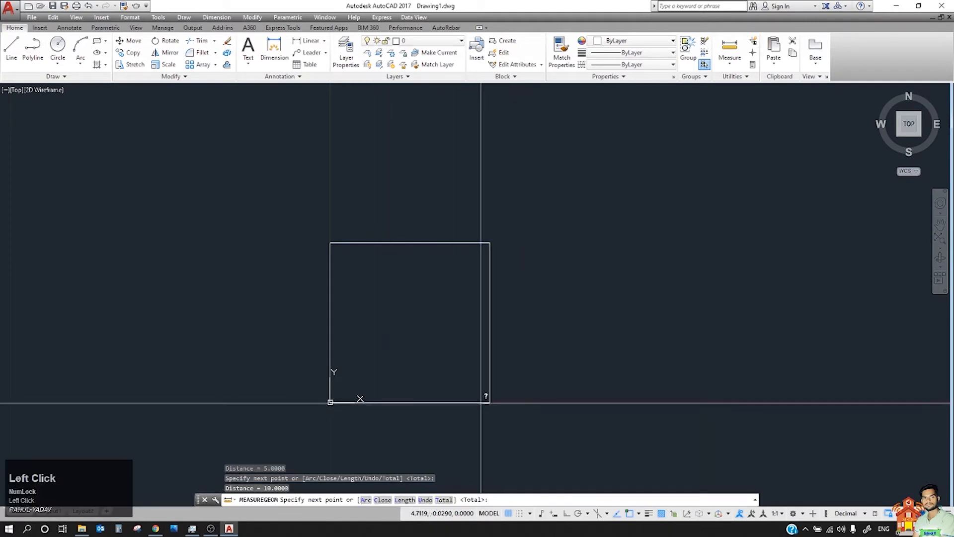
pyautogui.click(330, 402)
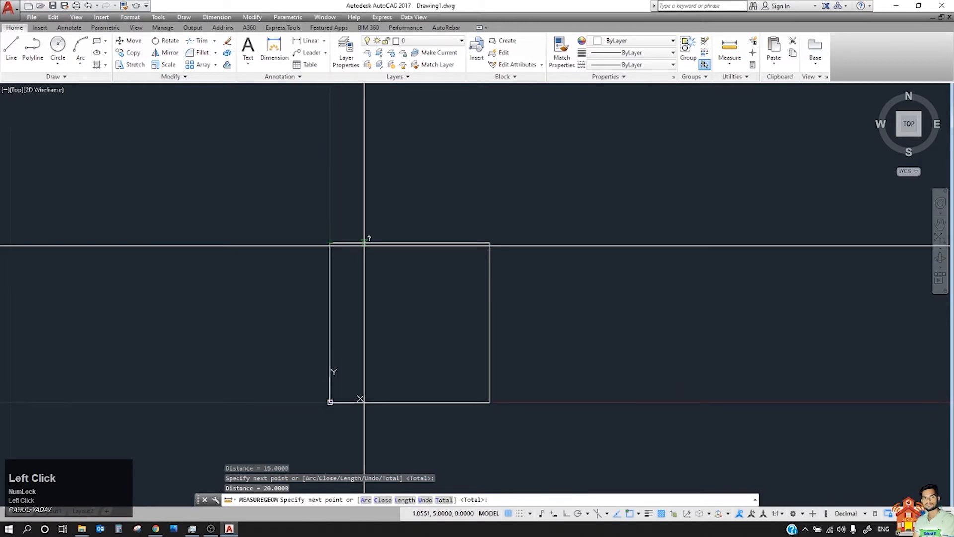
pyautogui.press('Return')
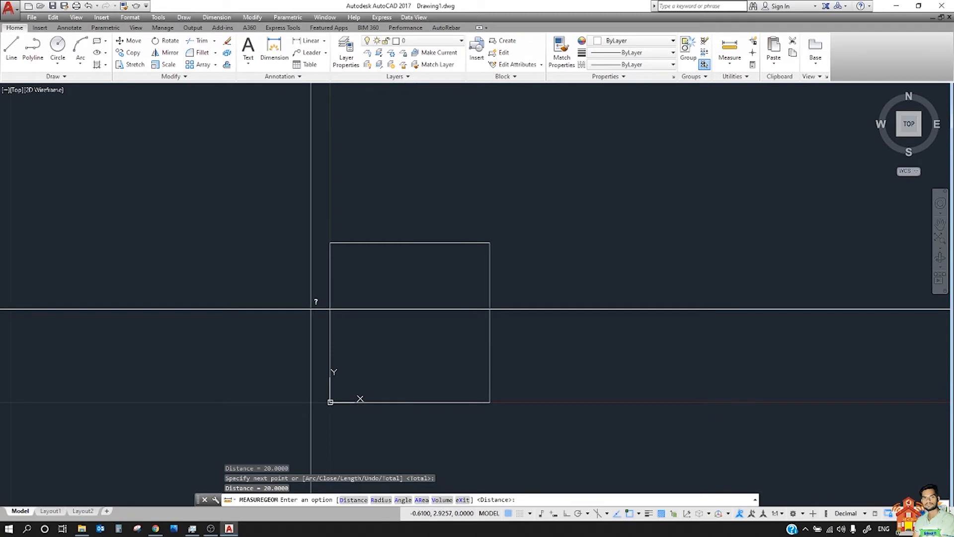
pyautogui.press('space')
pyautogui.press('space')
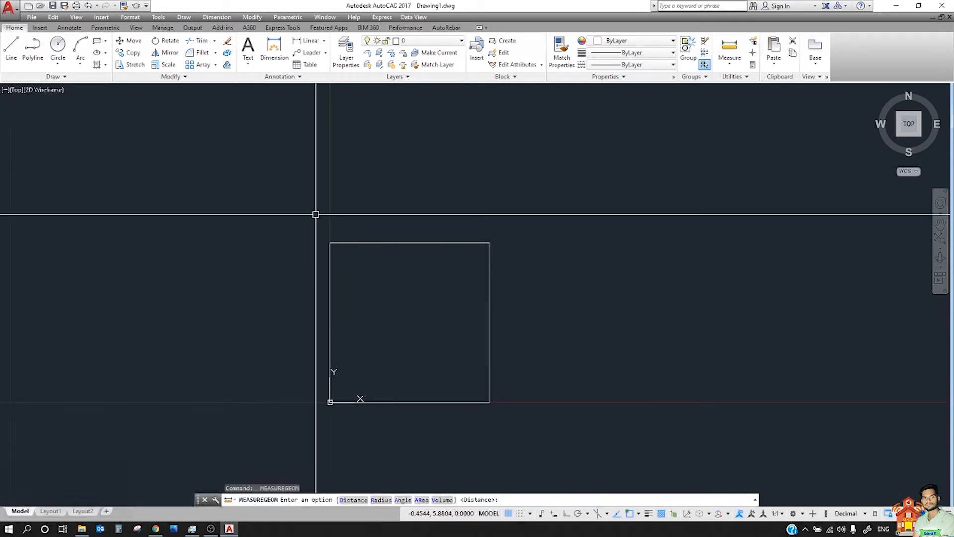
# Draw a circle with a radius of about 2.63 units to the right of the square.
pyautogui.click(57, 45)
pyautogui.click(666, 294)
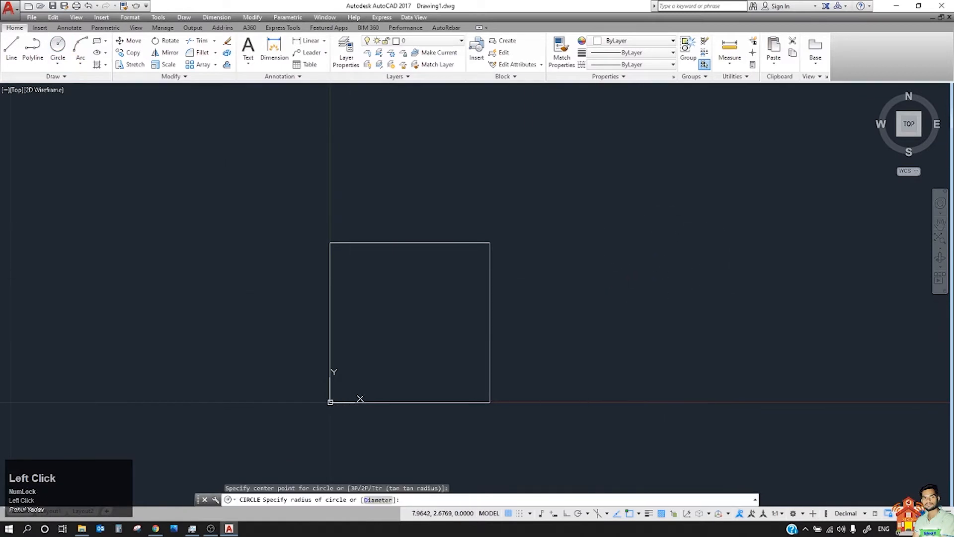
pyautogui.click(583, 307)
pyautogui.press('Escape')
pyautogui.press('space')
pyautogui.press('Escape')
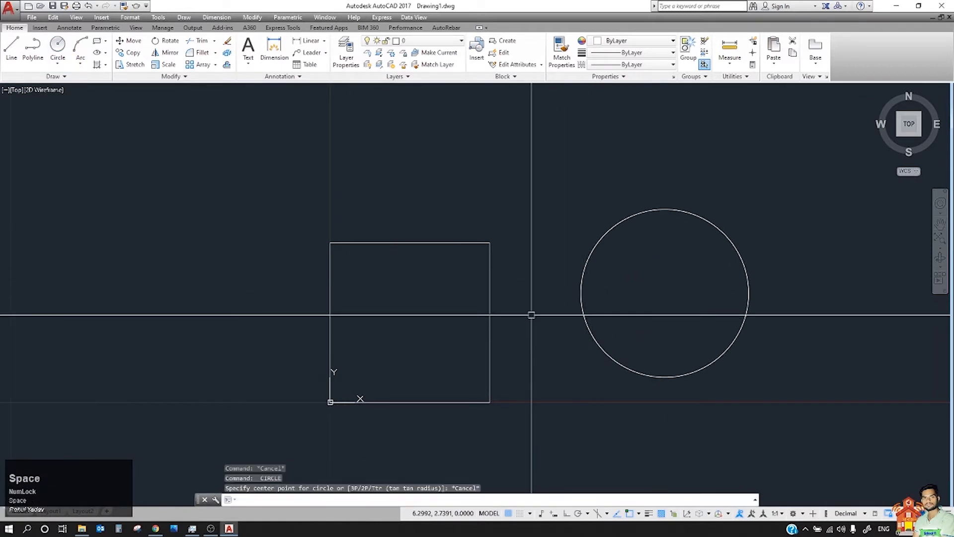
# Measure the circle's radius and diameter with the Radius option of MEASUREGEOM.
pyautogui.write('mea')
pyautogui.press('space')
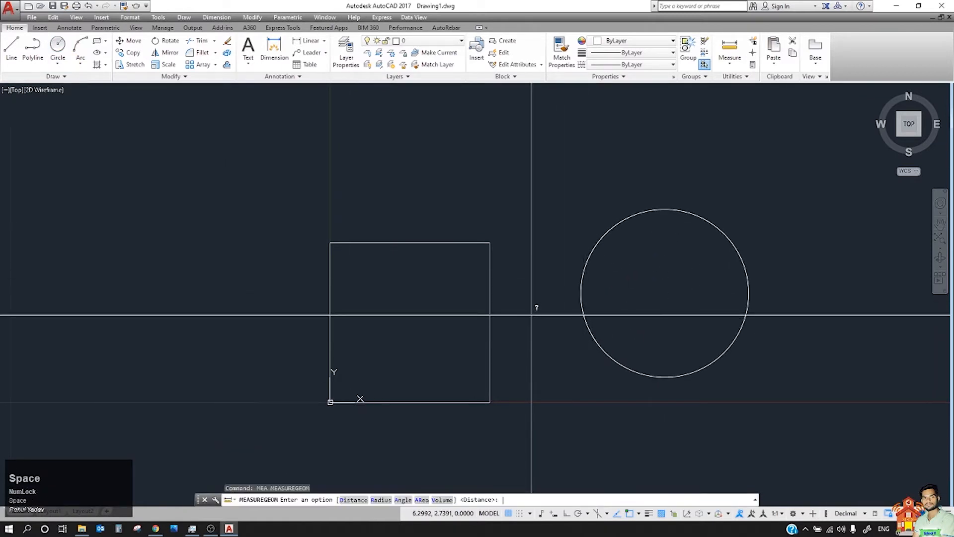
pyautogui.click(389, 501)
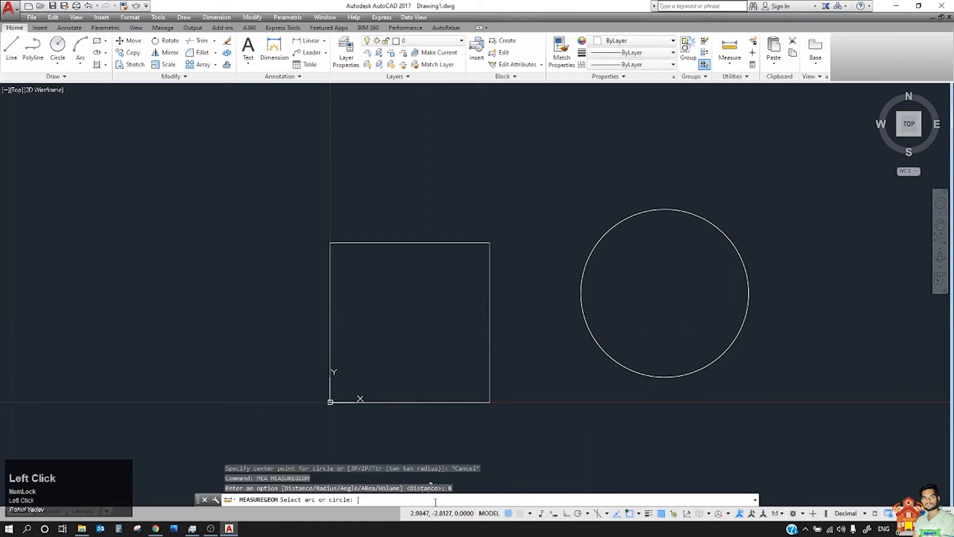
pyautogui.click(608, 232)
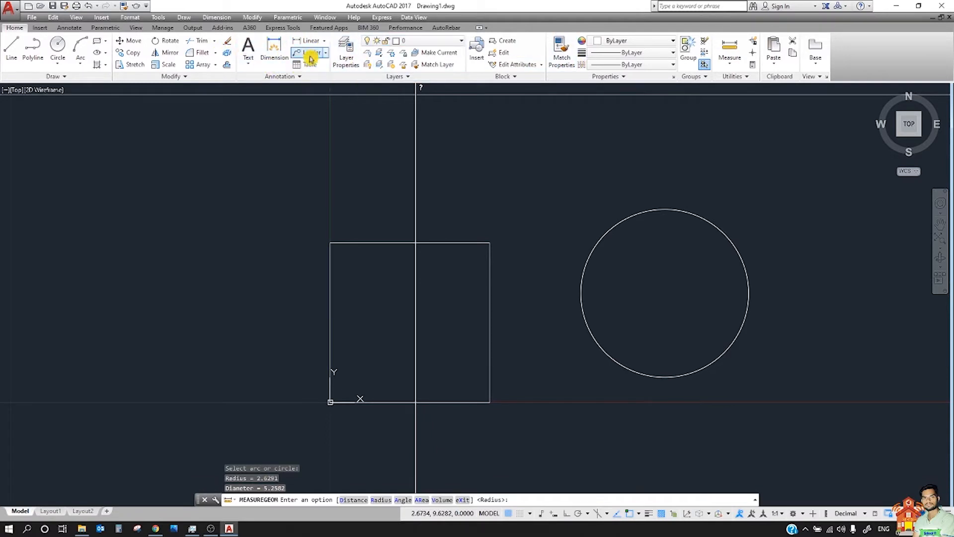
# Add a radius dimension to the circle, with its text placed outside to the right of the circle.
pyautogui.click(282, 77)
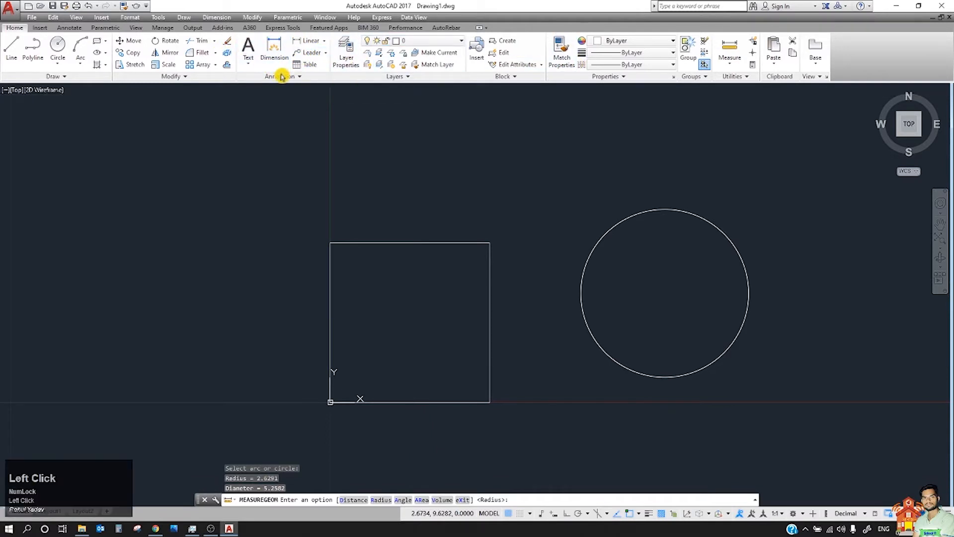
pyautogui.click(324, 41)
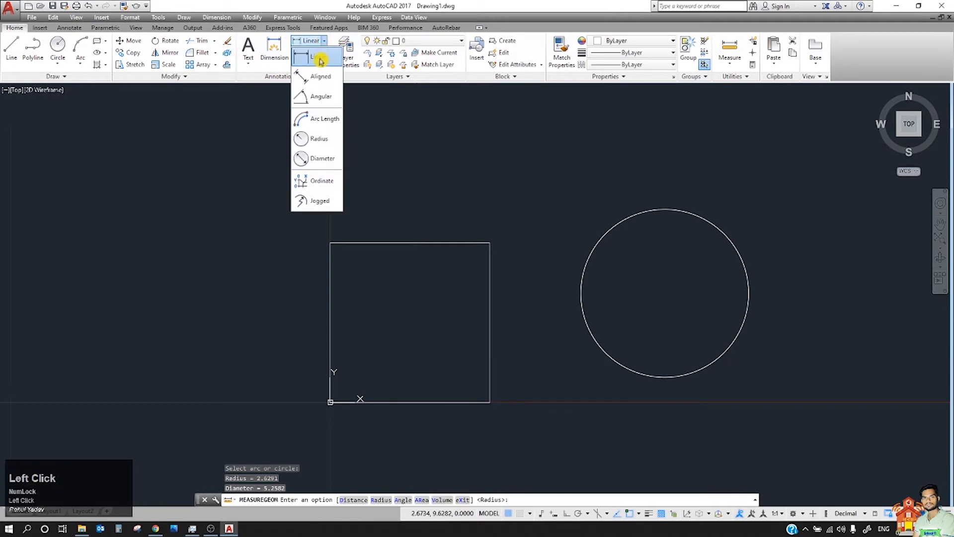
pyautogui.click(326, 139)
pyautogui.click(695, 213)
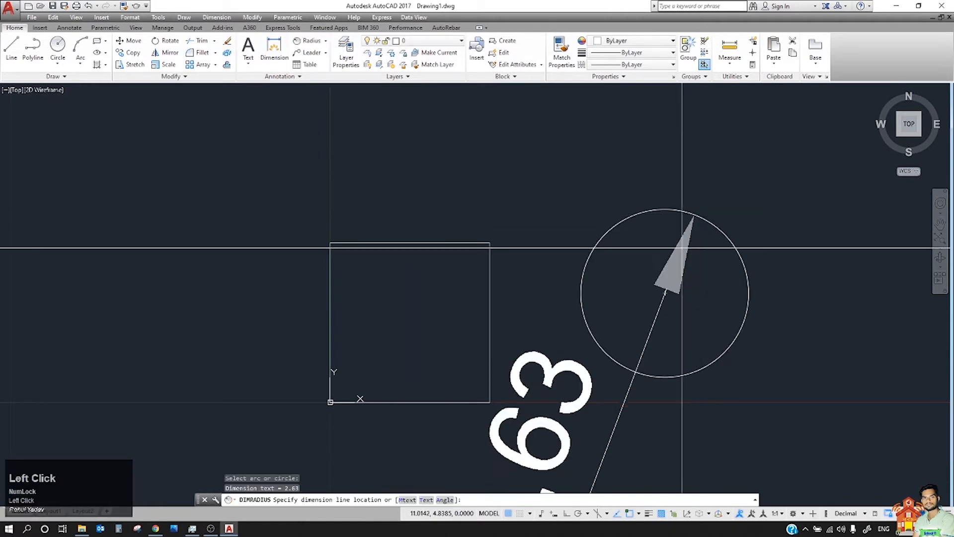
pyautogui.scroll(-2, 666, 287)
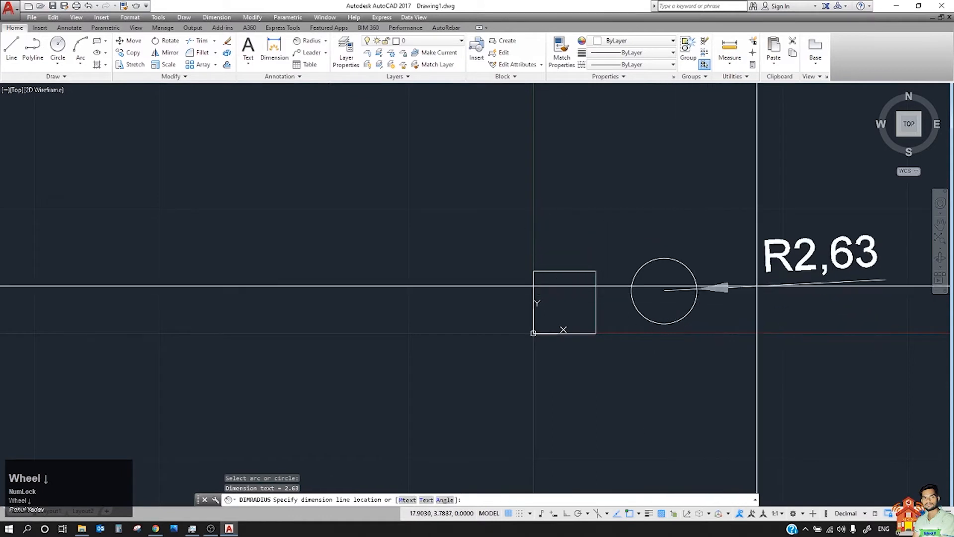
pyautogui.click(757, 285)
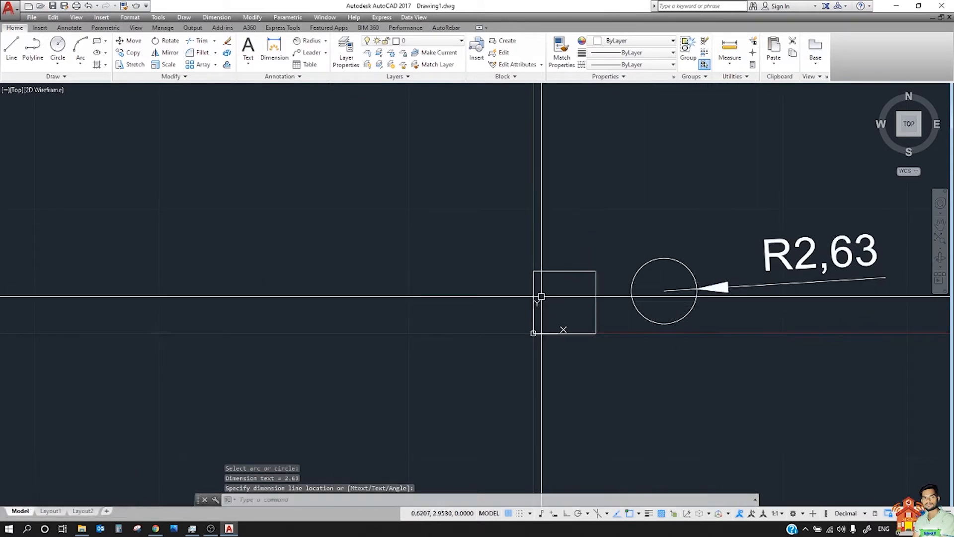
# Repeat the MEASUREGEOM radius measurement on the circle to compare it with the radius dimension.
pyautogui.write('MEA')
pyautogui.press('space')
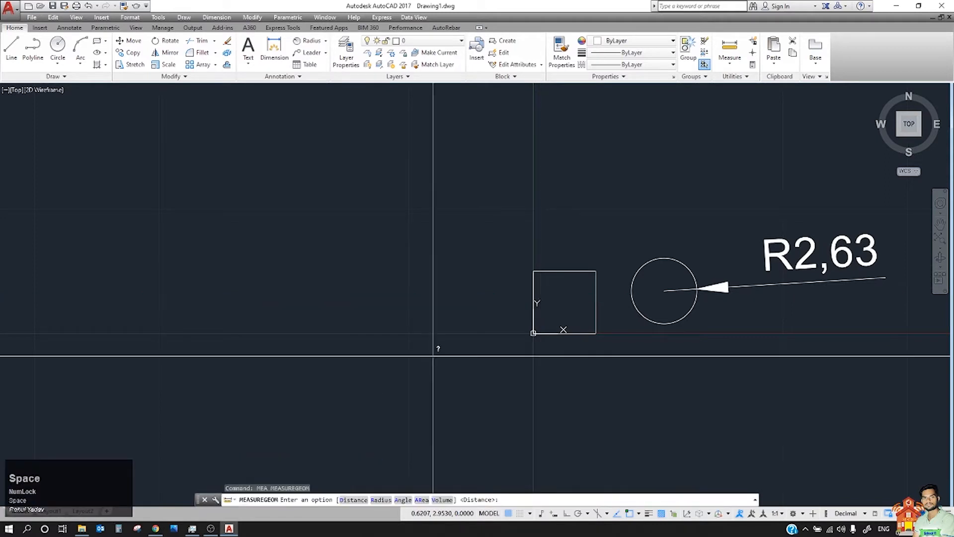
pyautogui.click(381, 500)
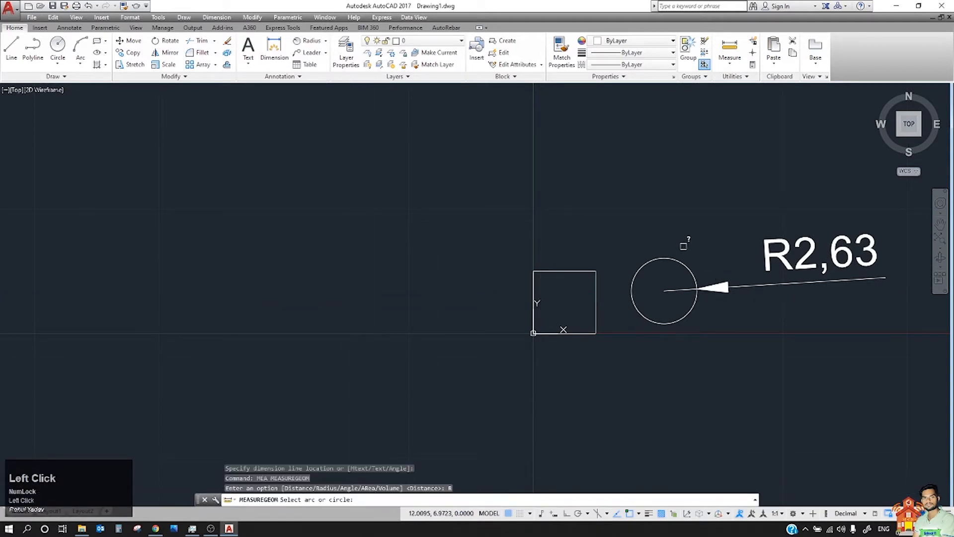
pyautogui.click(672, 259)
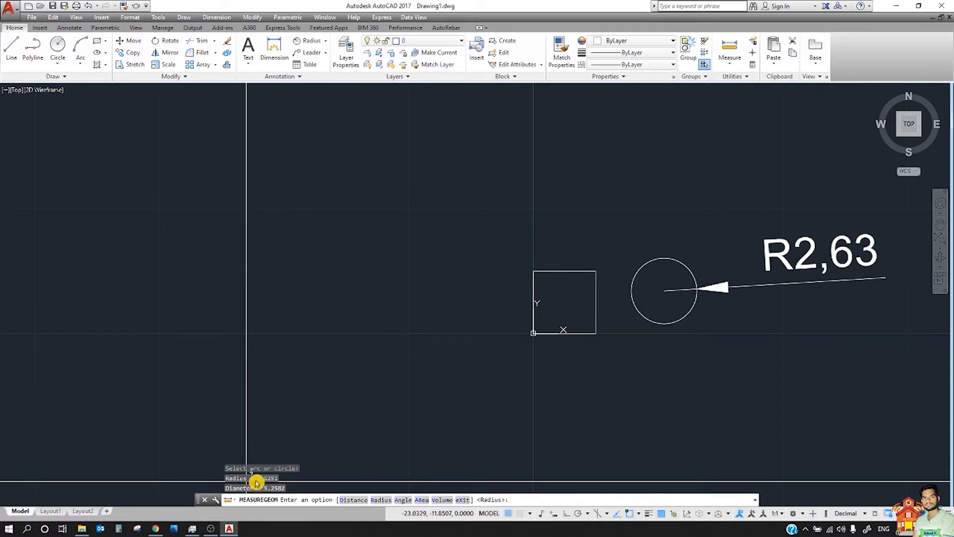
# Leave the measurement and erase the circle's radius dimension.
pyautogui.click(830, 318)
pyautogui.click(816, 202)
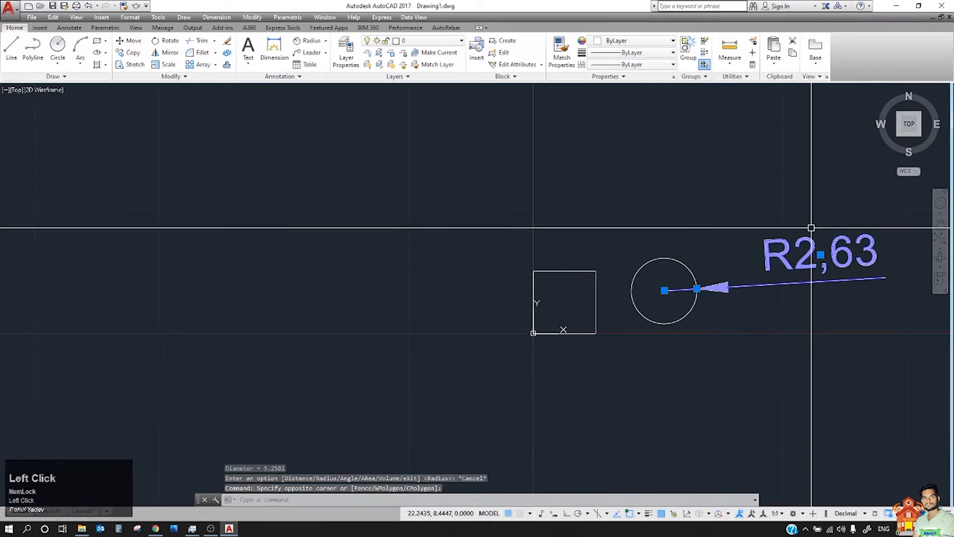
pyautogui.press('Delete')
# Measure the angle between a point on the circle's upper edge and one at its lower right with MEASUREGEOM's Angle option.
pyautogui.scroll(2, 691, 284)
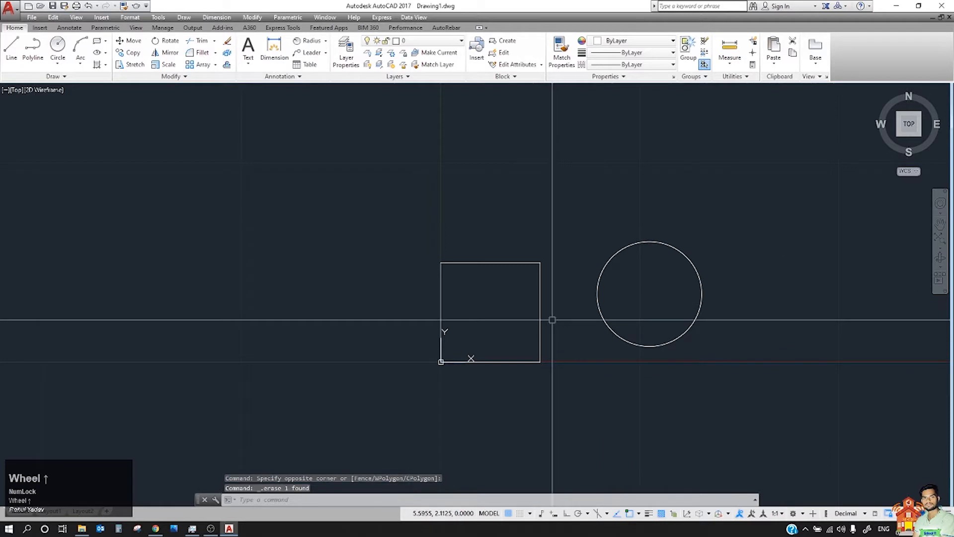
pyautogui.write('mea')
pyautogui.press('space')
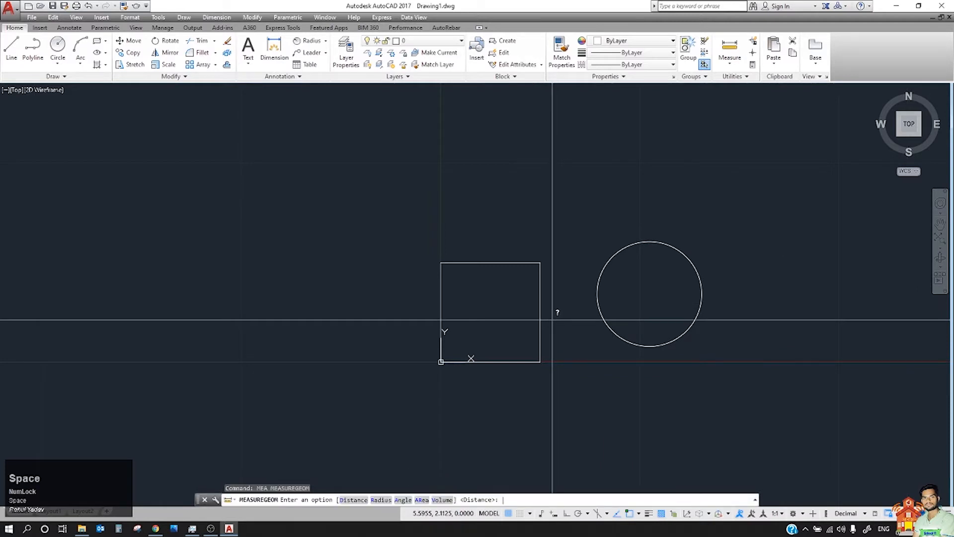
pyautogui.click(399, 500)
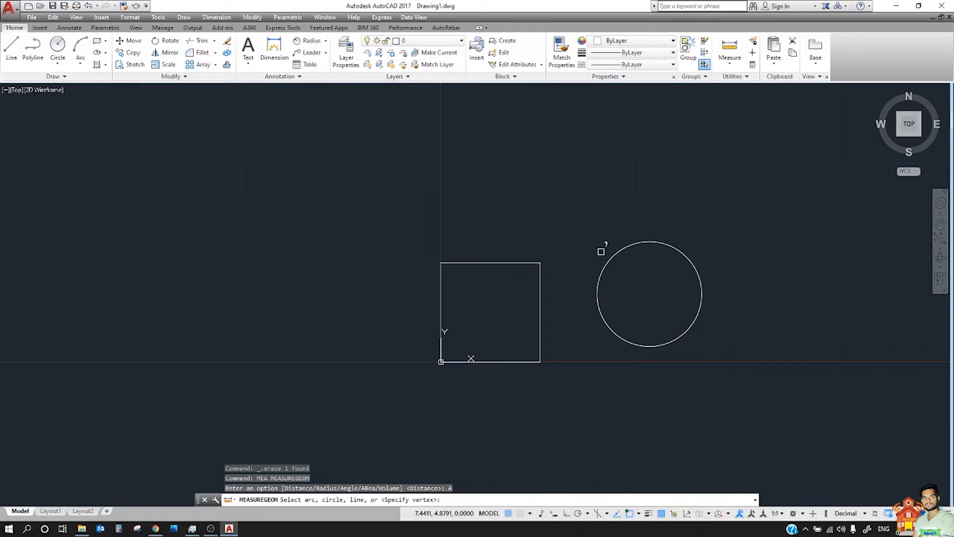
pyautogui.click(631, 241)
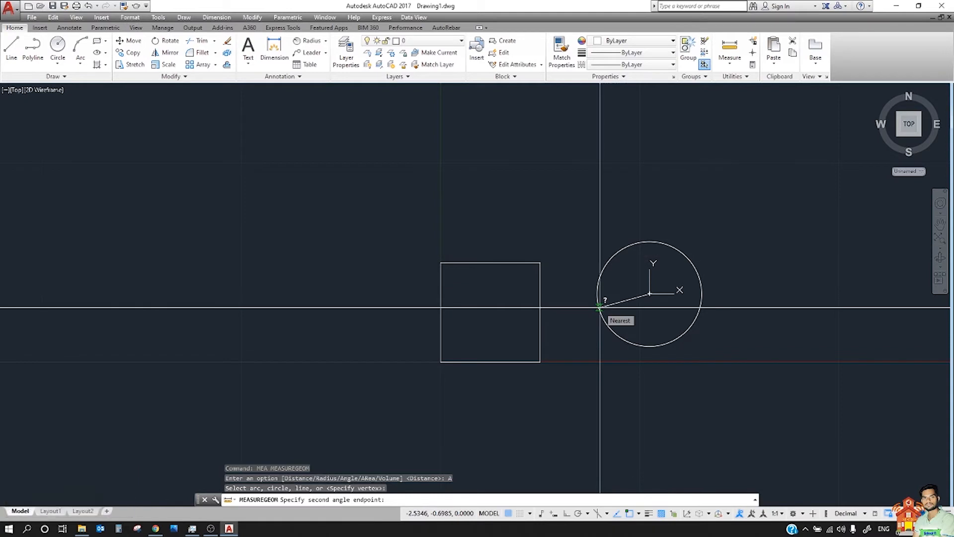
pyautogui.click(680, 333)
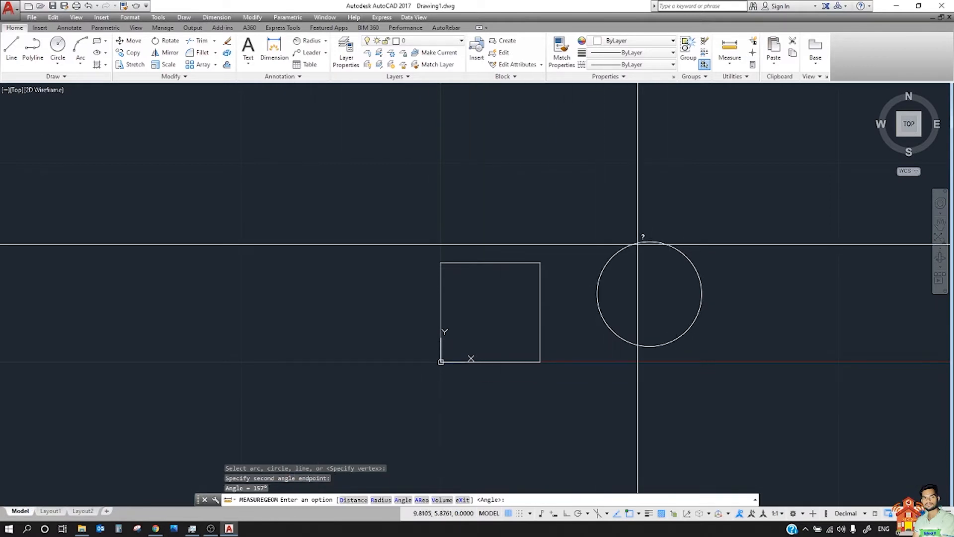
pyautogui.press('Escape')
# Draw an upward-bulging three-point arc to the upper right of the circle.
pyautogui.moveTo(637, 247); pyautogui.dragTo(430, 291, button='middle')
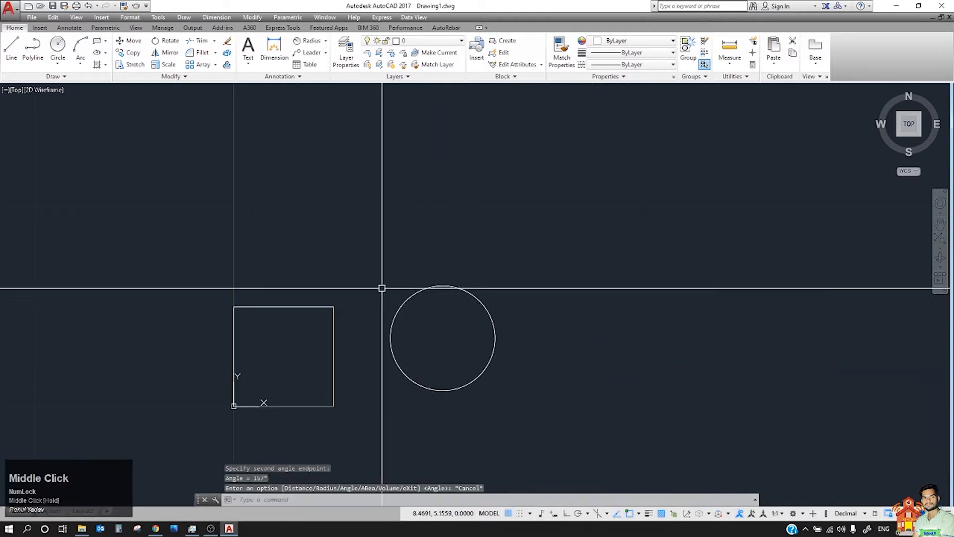
pyautogui.click(81, 48)
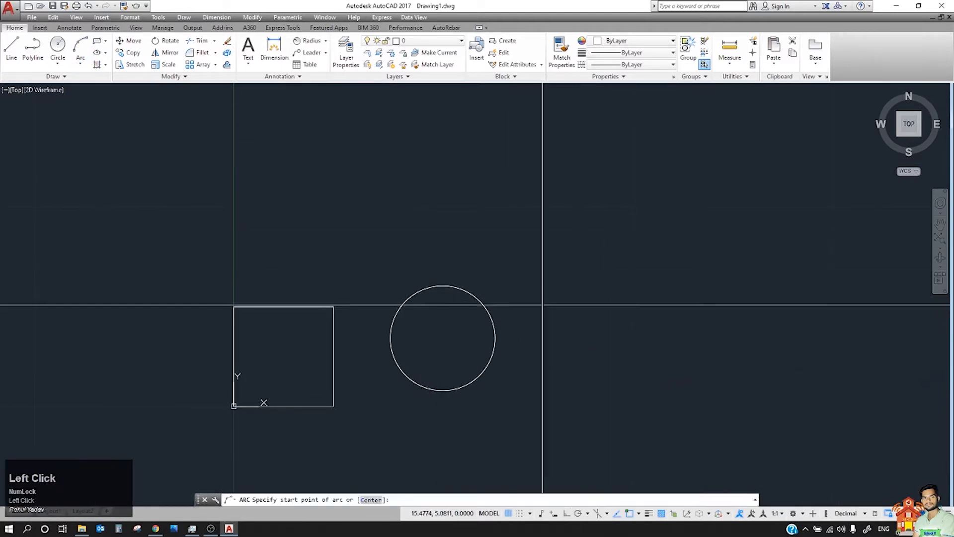
pyautogui.click(568, 294)
pyautogui.click(644, 239)
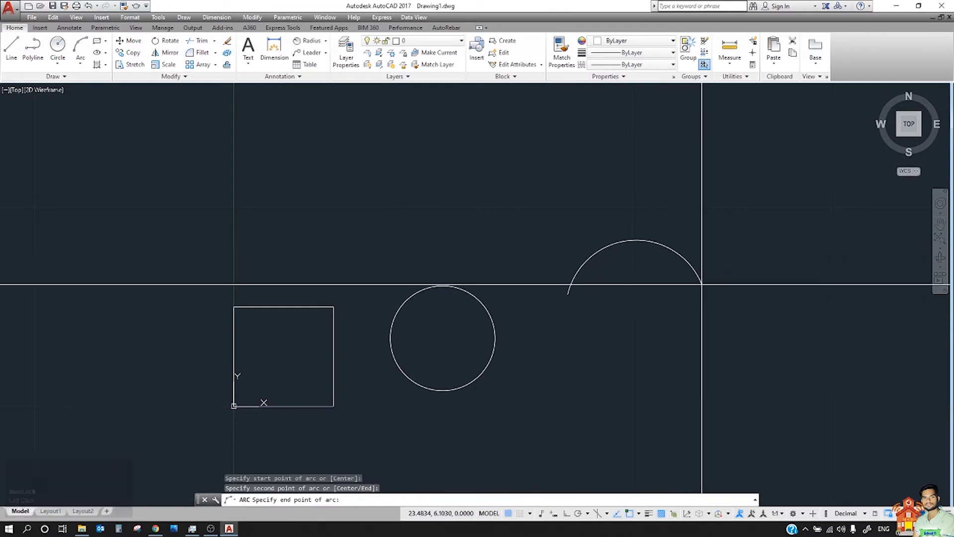
pyautogui.click(701, 286)
pyautogui.press('Escape')
# Measure the arc's included angle with MEASUREGEOM's Angle option and leave the measurement.
pyautogui.write('mea')
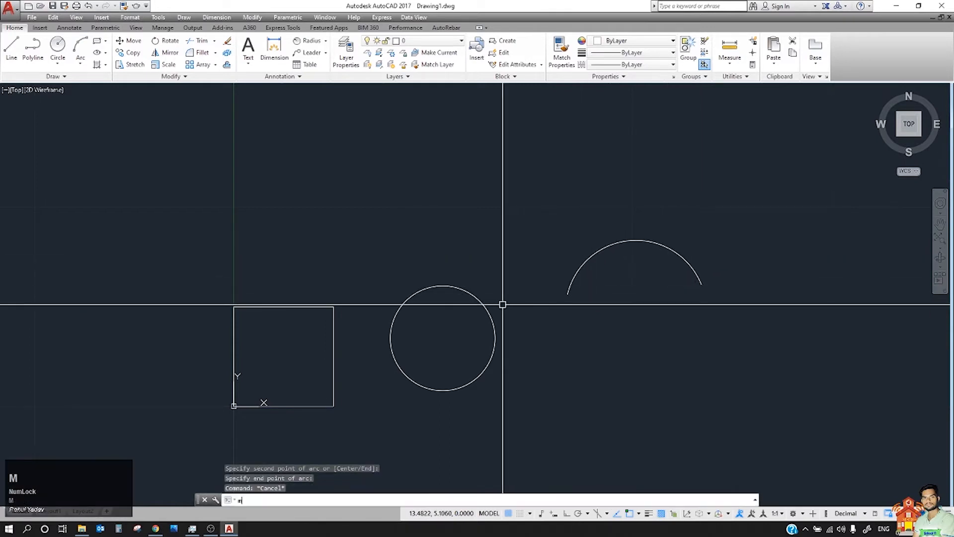
pyautogui.press('space')
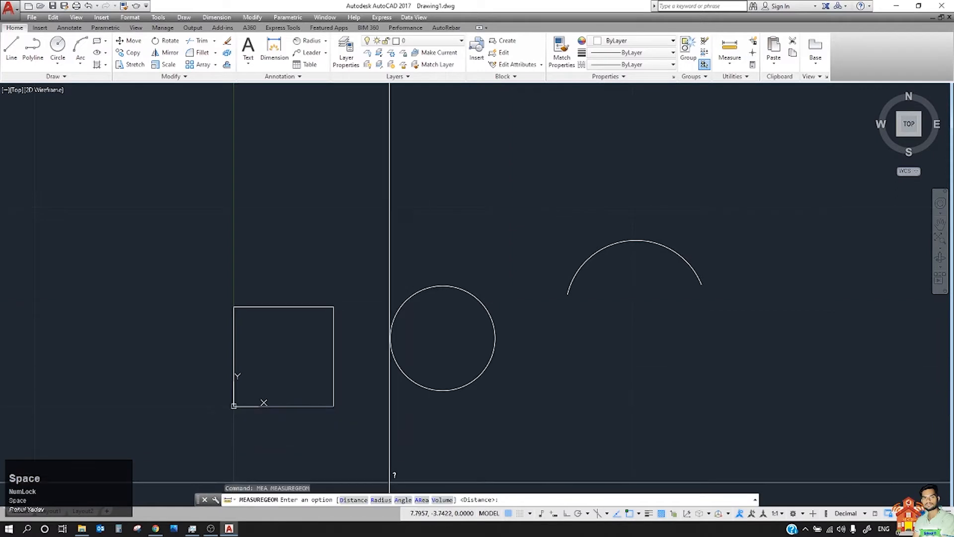
pyautogui.click(403, 500)
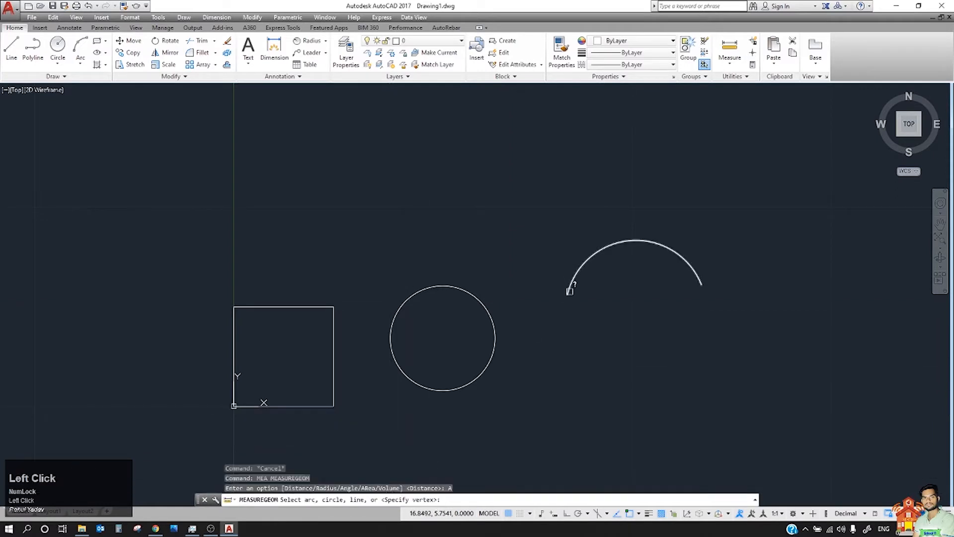
pyautogui.click(566, 293)
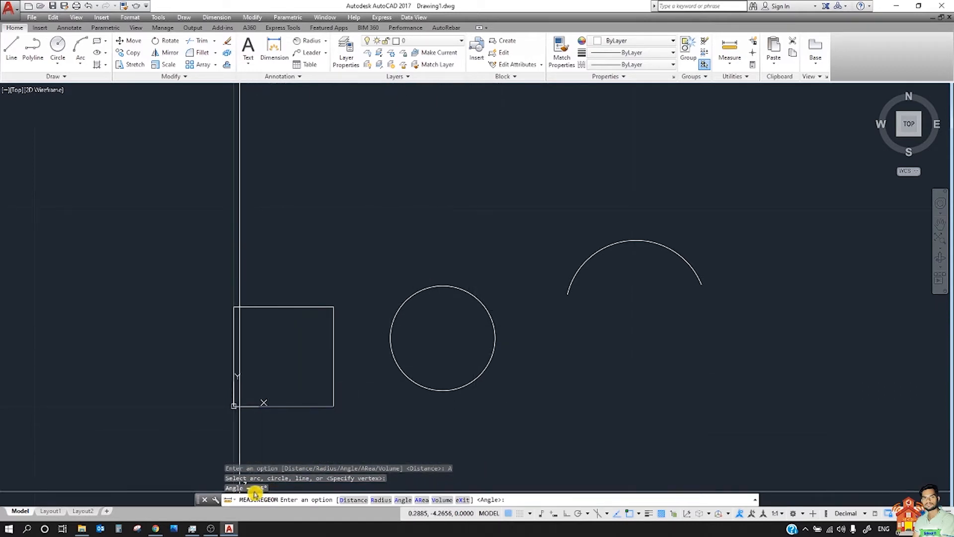
pyautogui.press('Escape')
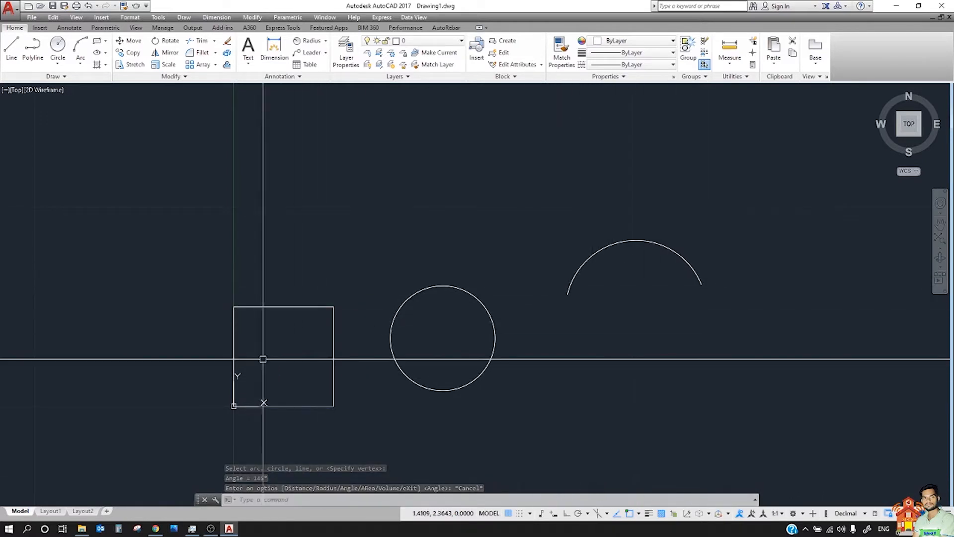
# Measure the square's area and perimeter with MEASUREGEOM's Area option by picking its four corners back to the first one.
pyautogui.press('space')
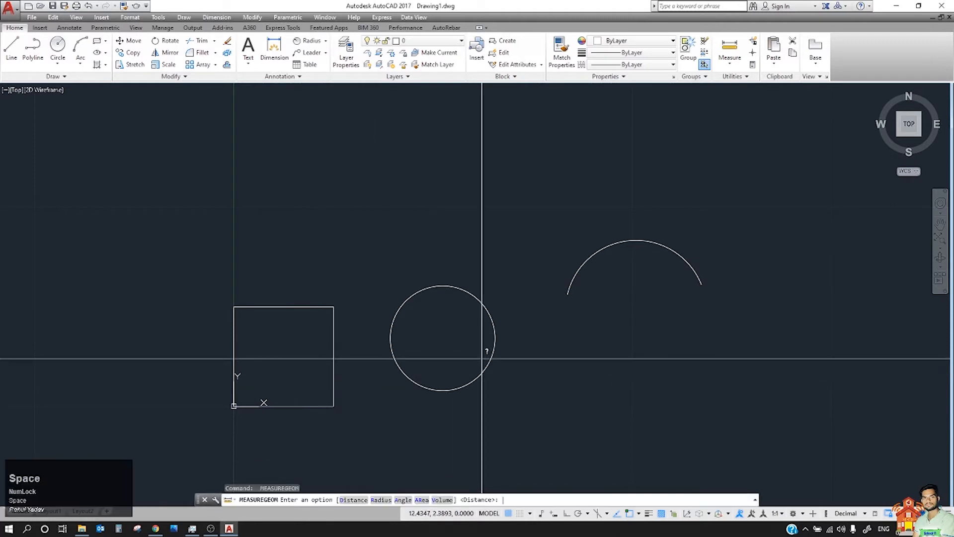
pyautogui.click(420, 500)
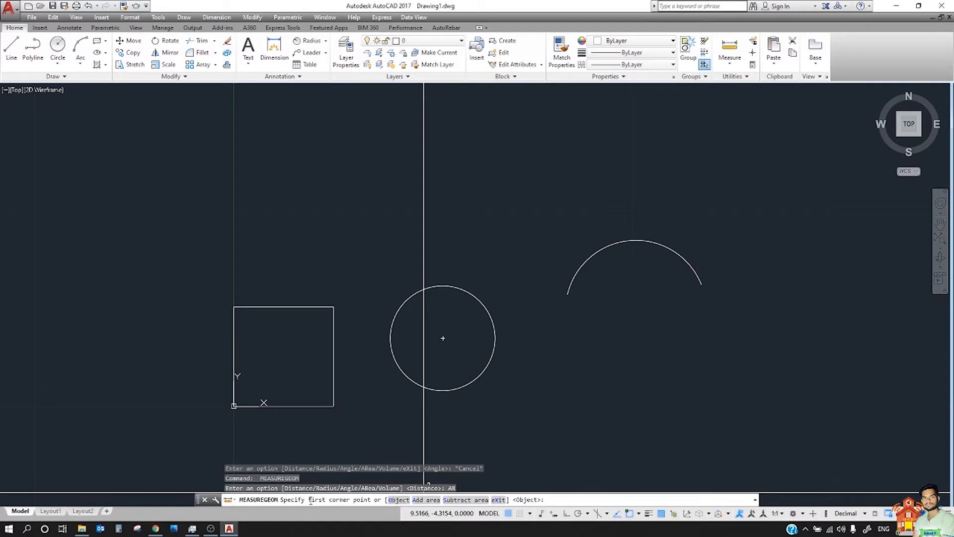
pyautogui.click(336, 499)
pyautogui.click(334, 405)
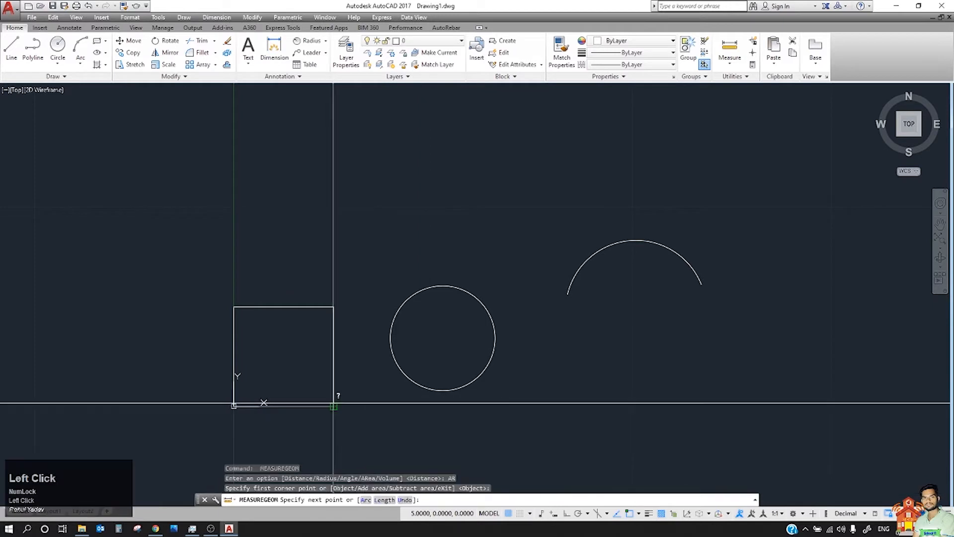
pyautogui.click(334, 307)
pyautogui.scroll(6, 257, 317)
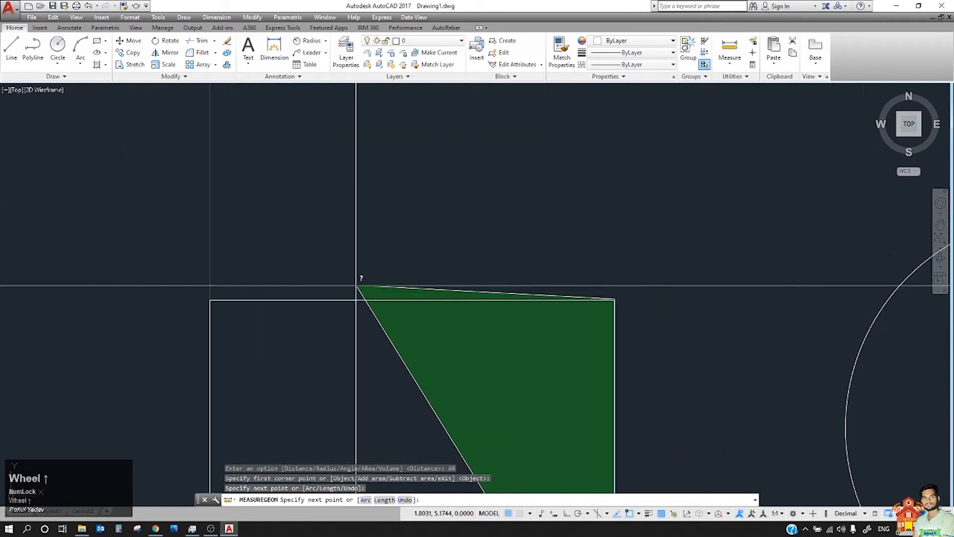
pyautogui.click(210, 301)
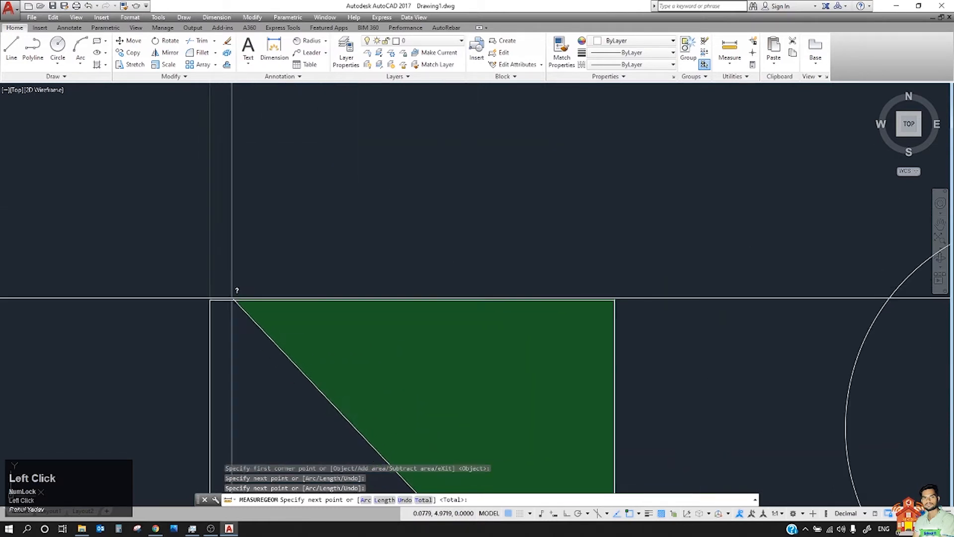
pyautogui.scroll(-6, 378, 232)
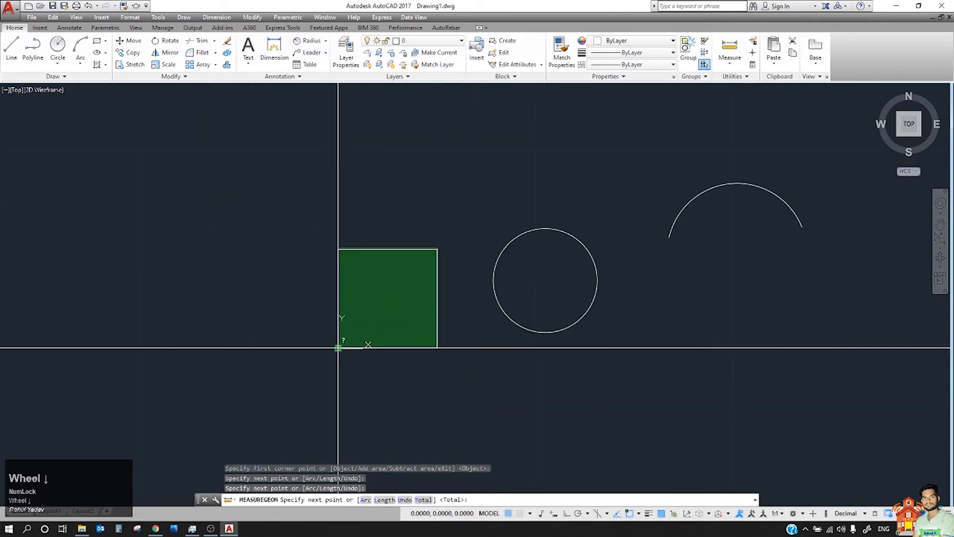
pyautogui.click(338, 348)
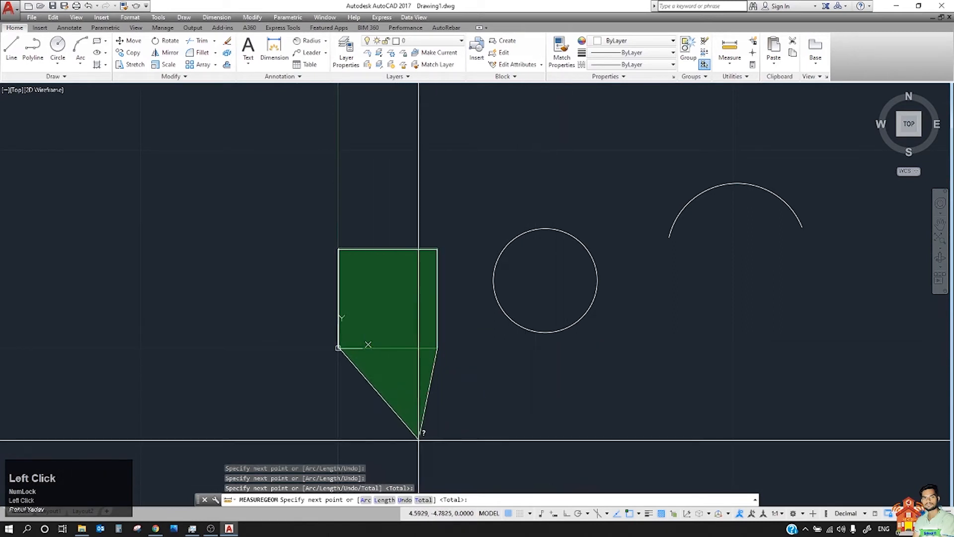
pyautogui.click(437, 348)
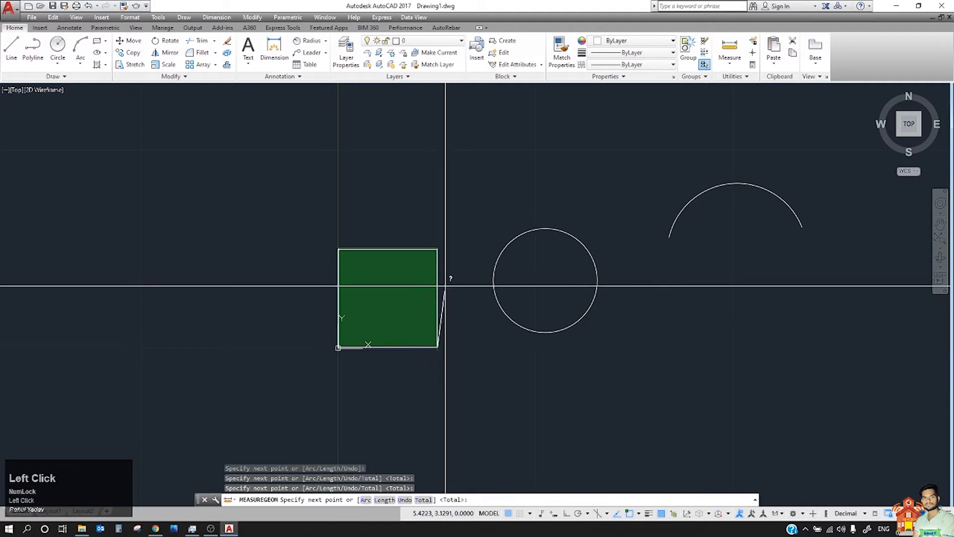
pyautogui.press('Return')
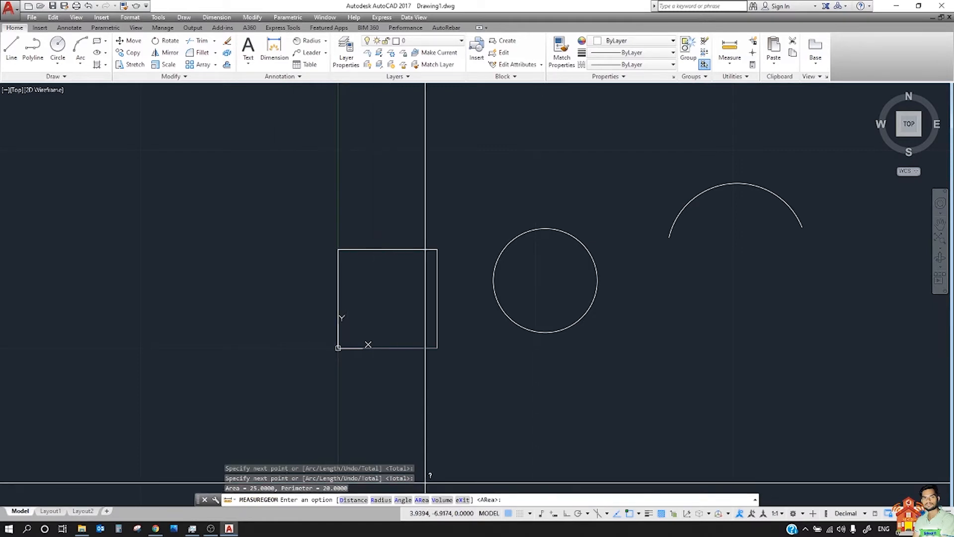
# Measure the circle's area and circumference with the Area option's Object method and leave the measurement.
pyautogui.press('space')
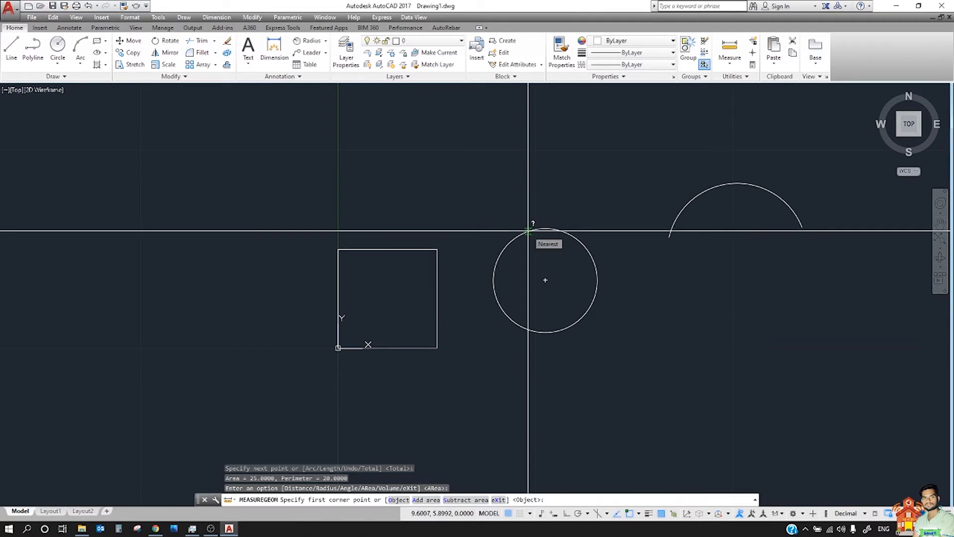
pyautogui.click(402, 500)
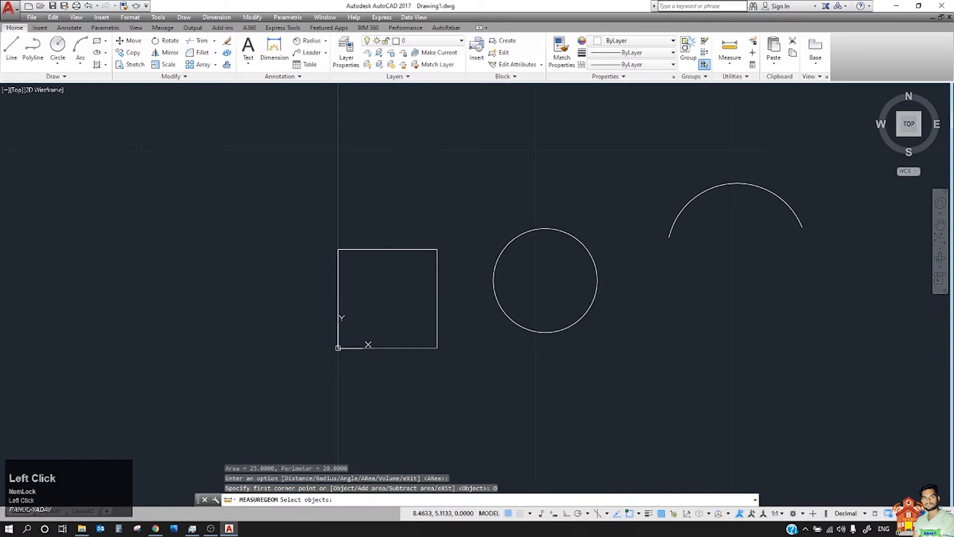
pyautogui.click(505, 250)
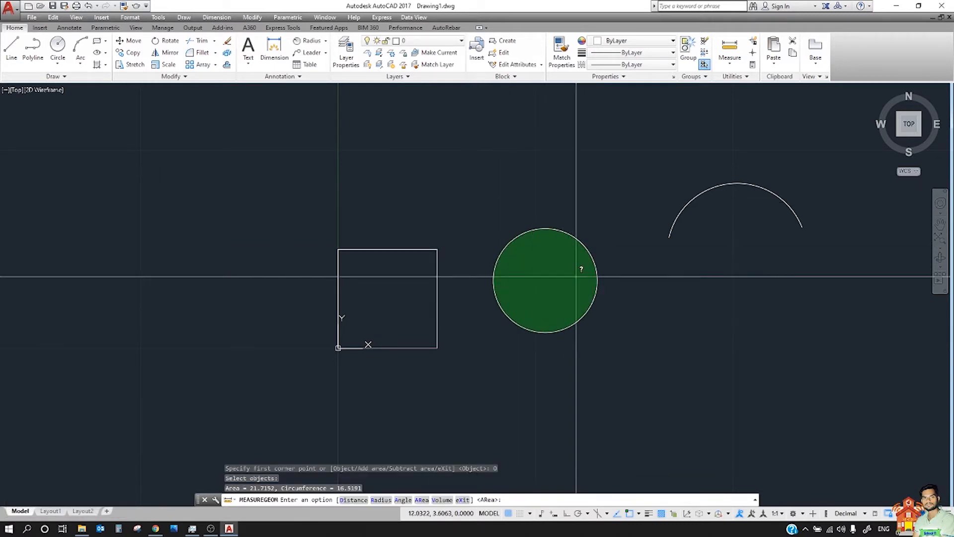
pyautogui.scroll(2, 512, 253)
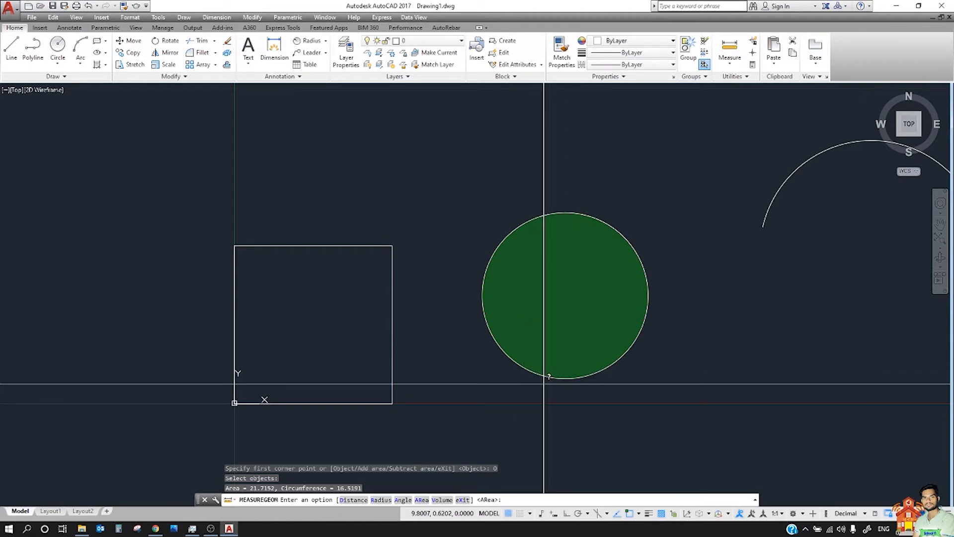
pyautogui.press('Escape')
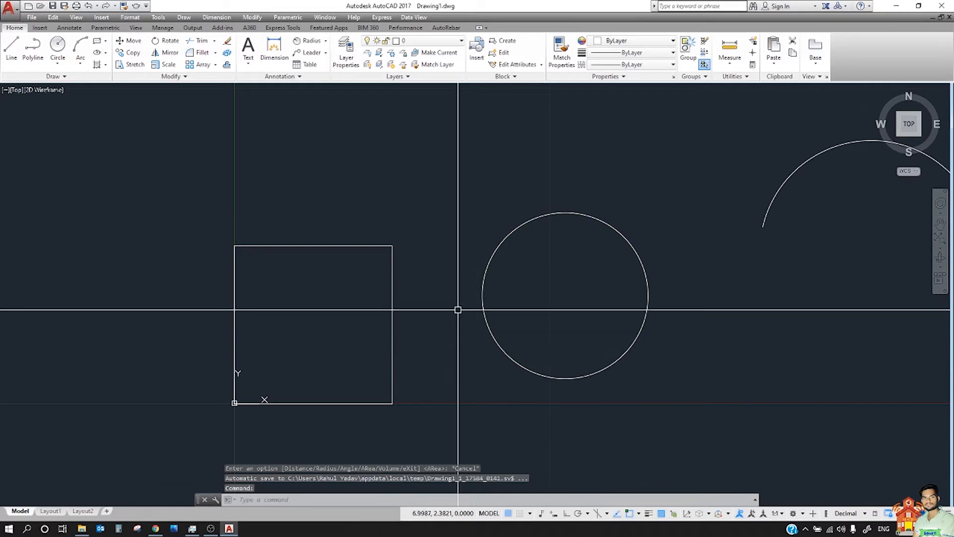
pyautogui.click(337, 276)
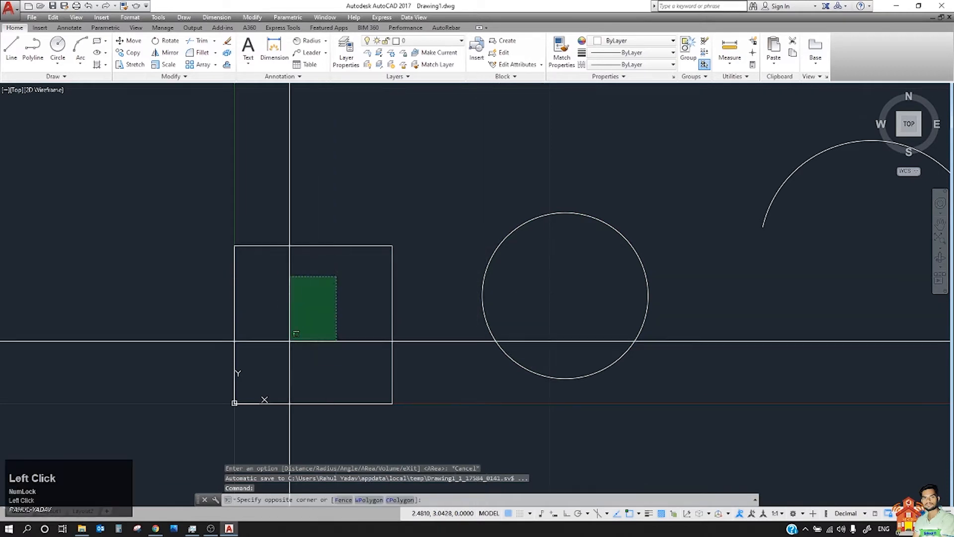
pyautogui.click(526, 245)
pyautogui.click(303, 299)
pyautogui.press('Escape')
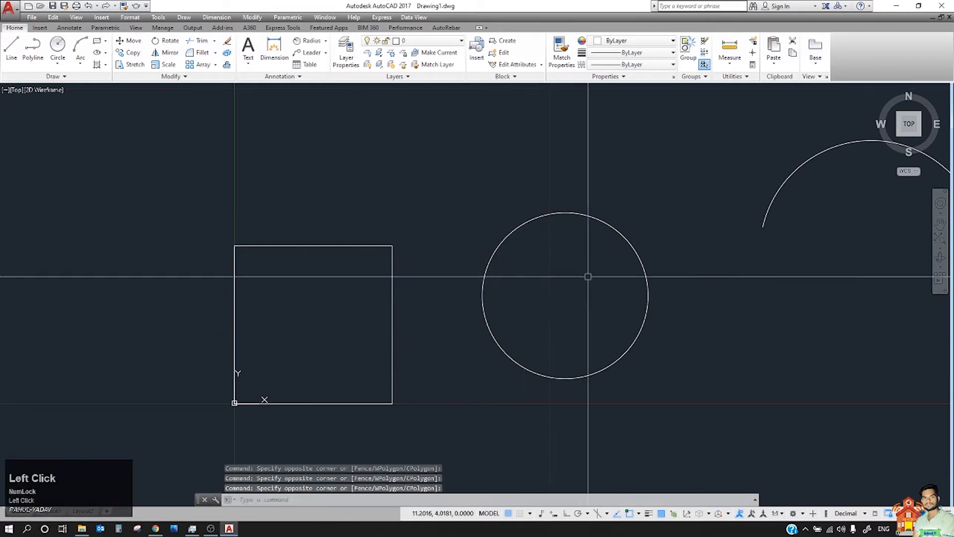
pyautogui.click(299, 308)
pyautogui.click(565, 280)
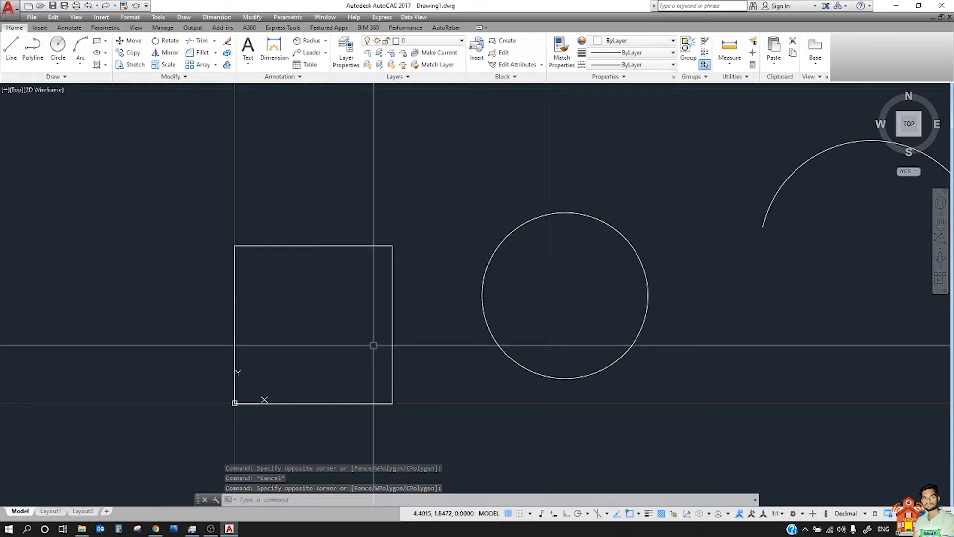
# Try MEASUREGEOM's Area option with the Object method on the square's sides, and measure the circle the same way for comparison.
pyautogui.write('mea')
pyautogui.press('space')
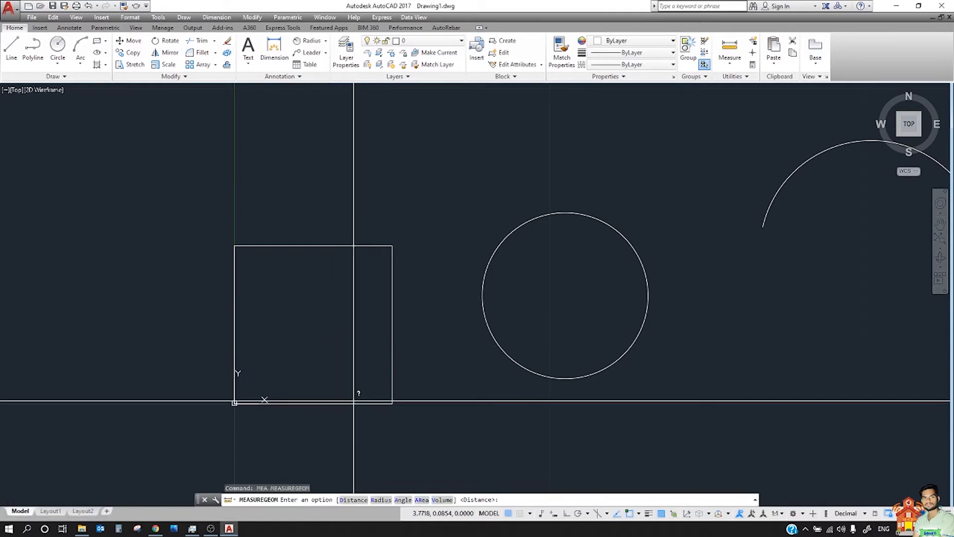
pyautogui.click(420, 500)
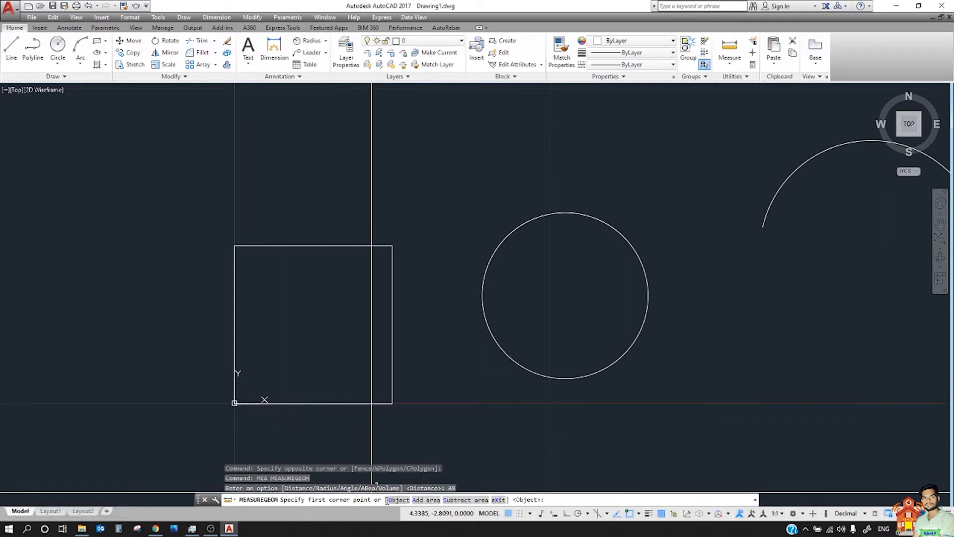
pyautogui.click(399, 500)
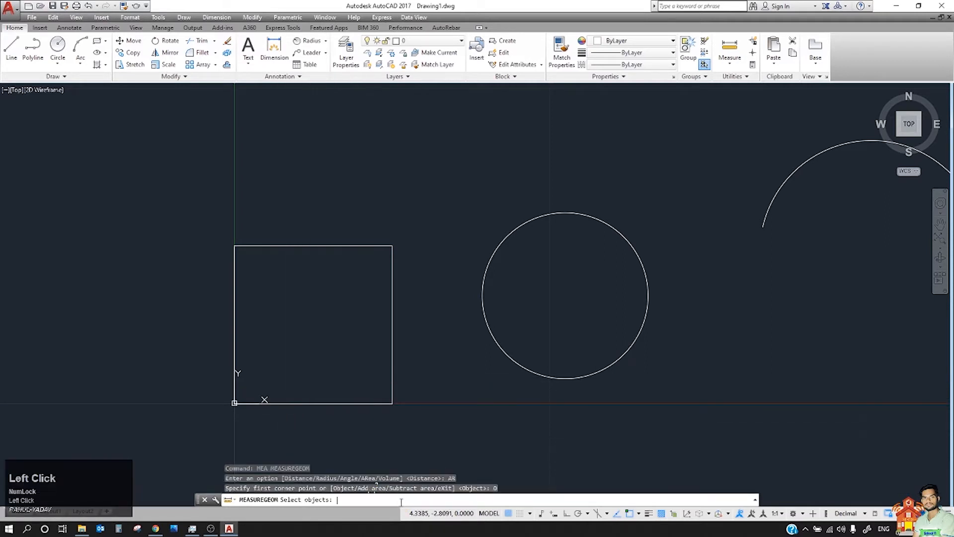
pyautogui.click(323, 404)
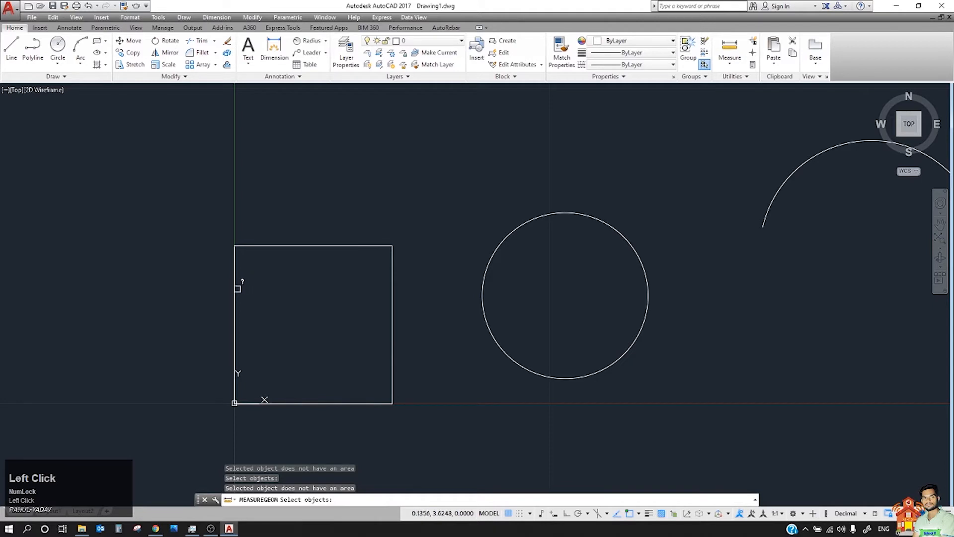
pyautogui.click(490, 266)
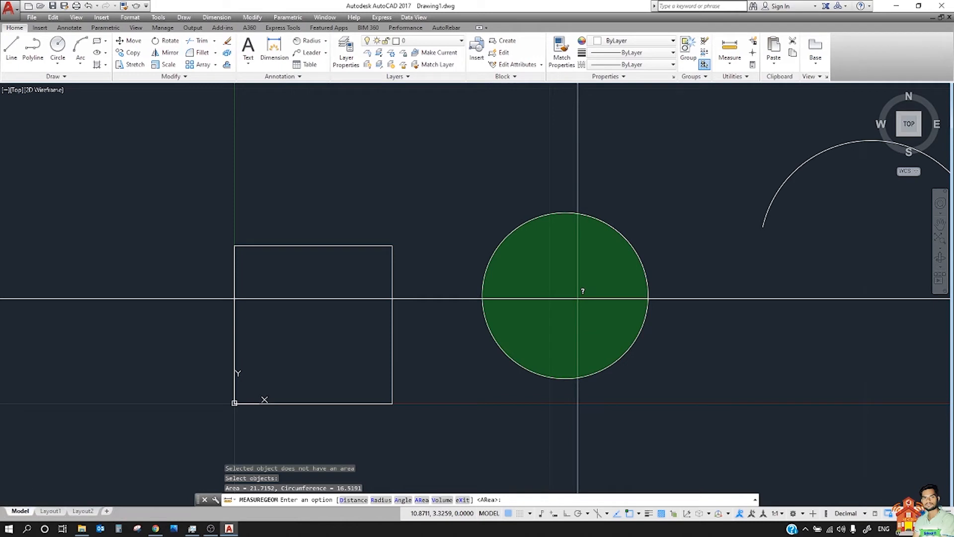
pyautogui.press('Escape')
# Select the square's sides one at a time to examine whether they are separate line objects, clearing each selection.
pyautogui.click(409, 209)
pyautogui.click(358, 295)
pyautogui.press('Escape')
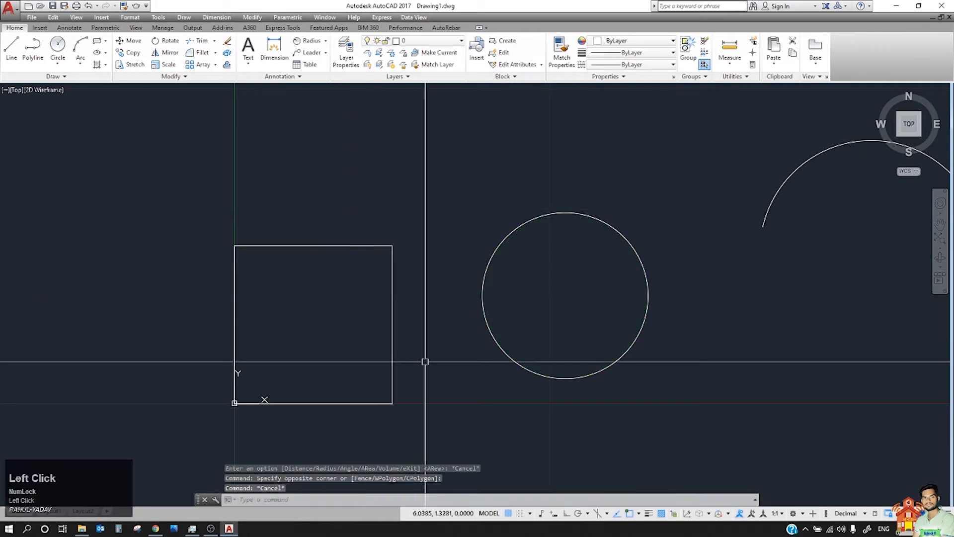
pyautogui.click(428, 362)
pyautogui.click(326, 439)
pyautogui.press('Escape')
pyautogui.click(294, 310)
pyautogui.click(215, 313)
pyautogui.press('Escape')
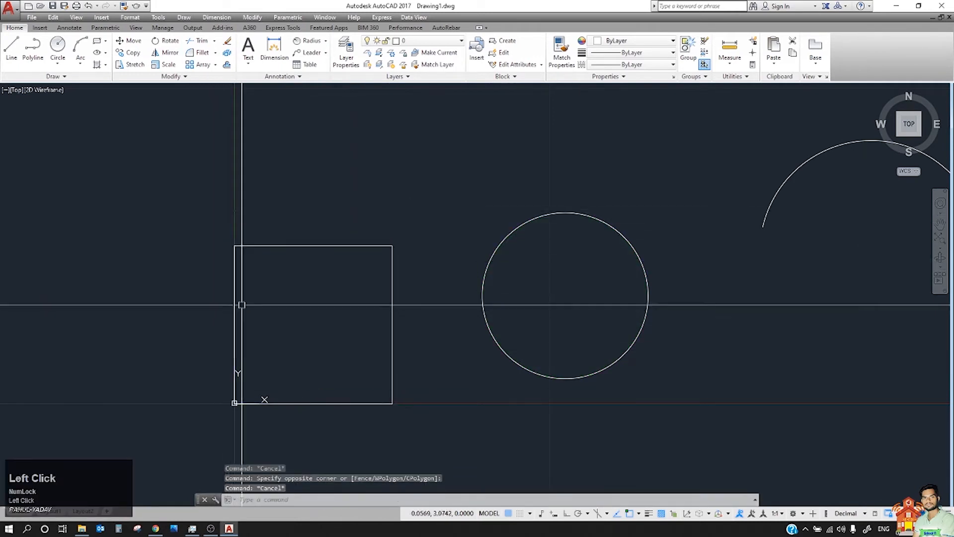
pyautogui.click(374, 194)
pyautogui.click(305, 309)
pyautogui.press('Escape')
pyautogui.click(347, 238)
pyautogui.click(296, 313)
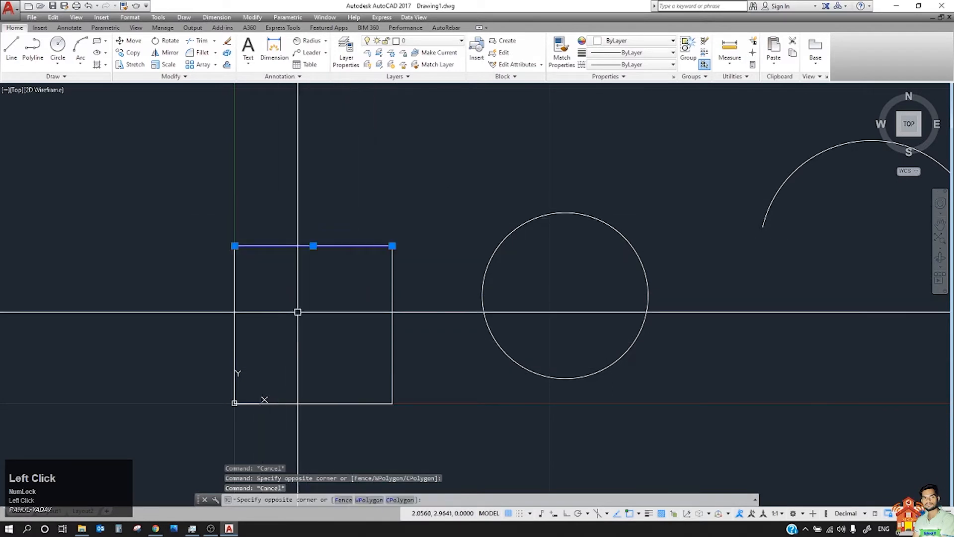
pyautogui.press('Escape')
pyautogui.scroll(-2, 260, 294)
pyautogui.scroll(2, 296, 306)
pyautogui.click(371, 291)
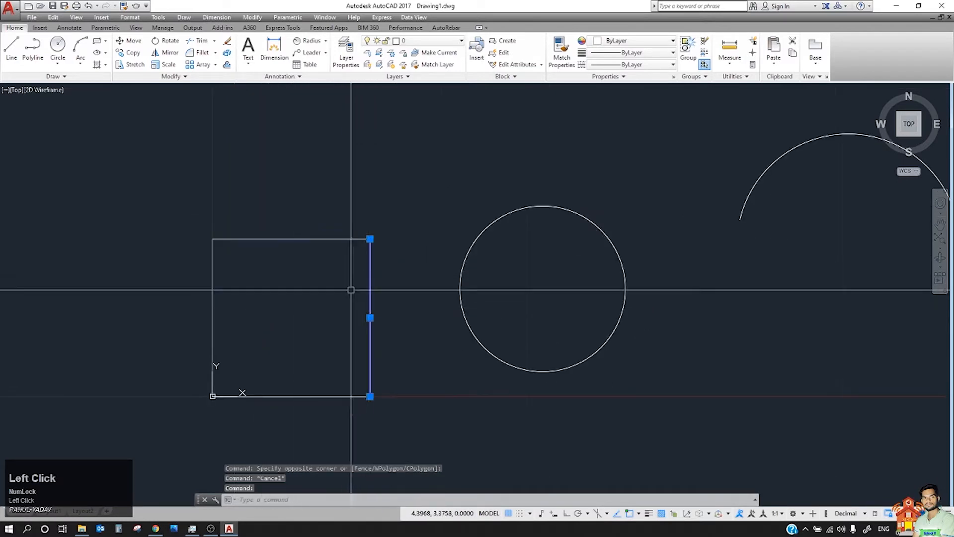
pyautogui.press('Escape')
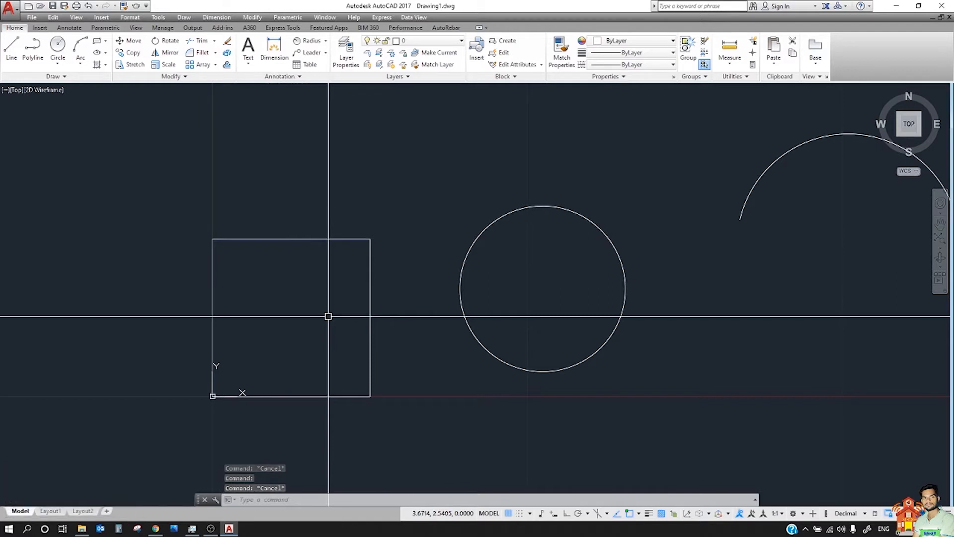
pyautogui.click(58, 57)
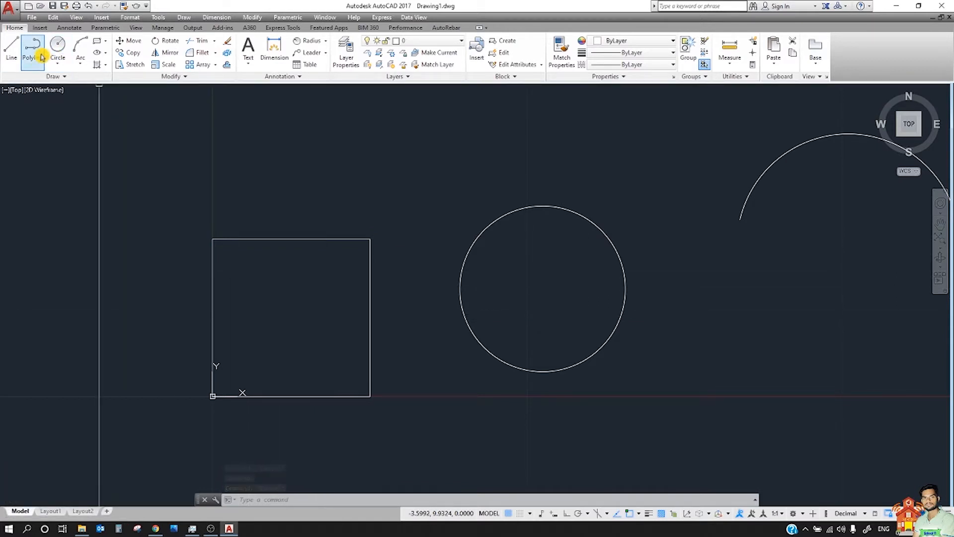
pyautogui.click(41, 58)
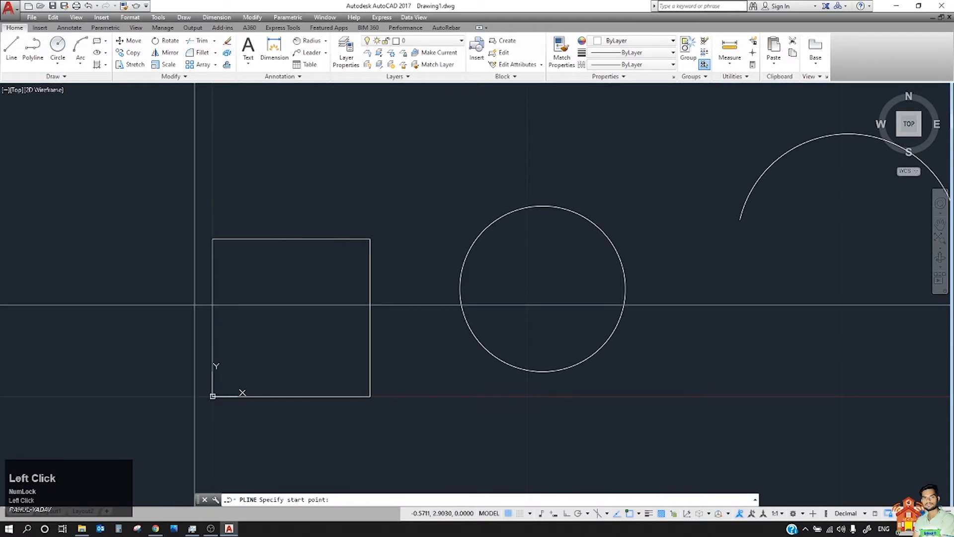
pyautogui.press('Escape')
# Examine the square's left side, trace the square's corners with MEASUREGEOM's Area option, and leave the command without a total.
pyautogui.click(212, 242)
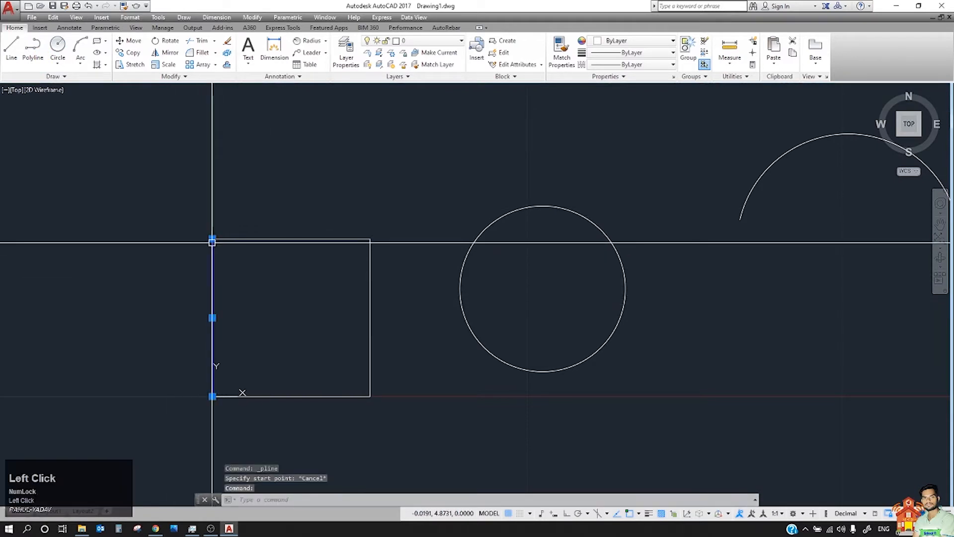
pyautogui.press('Escape')
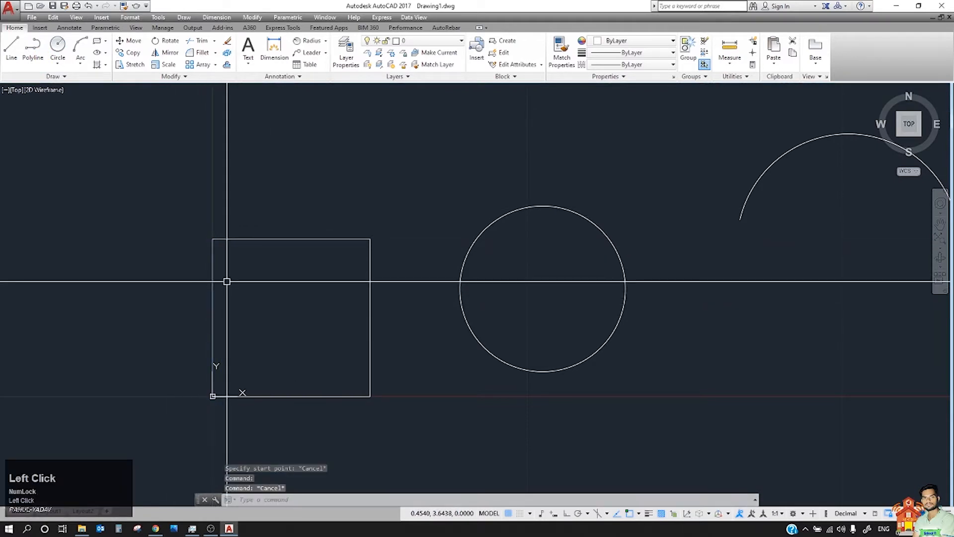
pyautogui.write('mea')
pyautogui.press('space')
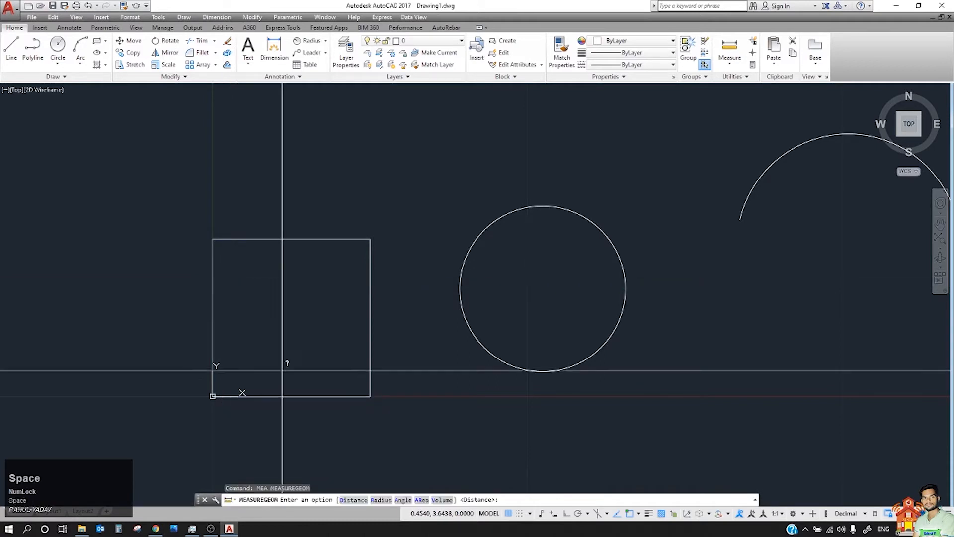
pyautogui.click(418, 501)
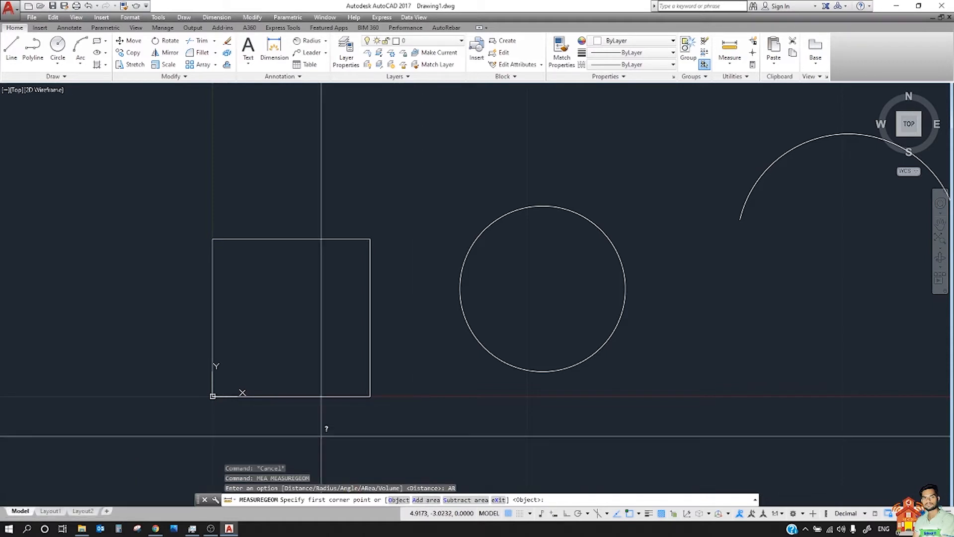
pyautogui.click(213, 239)
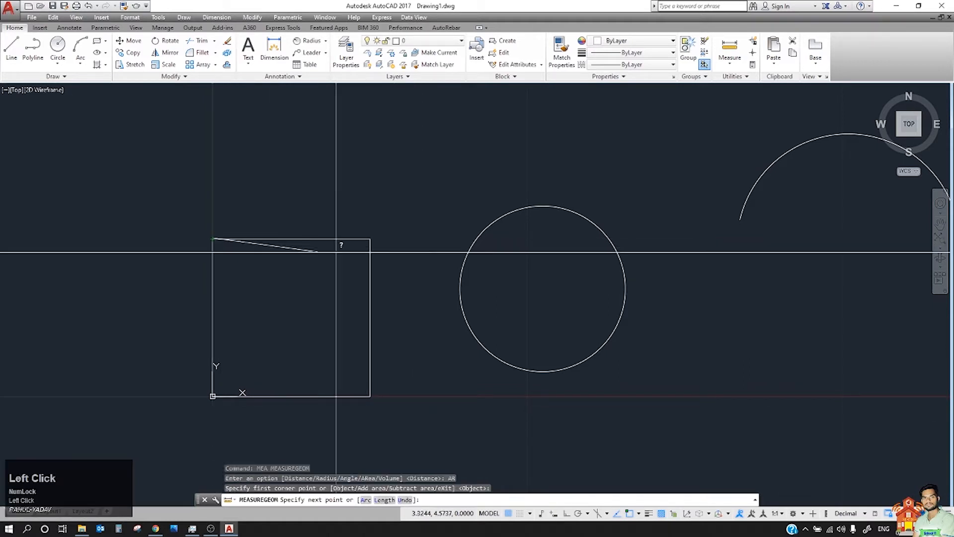
pyautogui.click(370, 396)
pyautogui.click(213, 396)
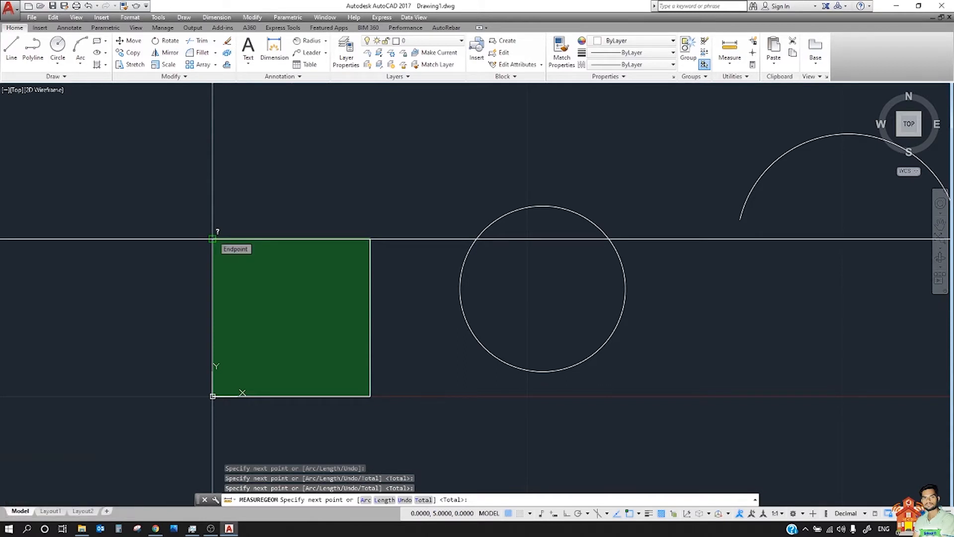
pyautogui.click(213, 239)
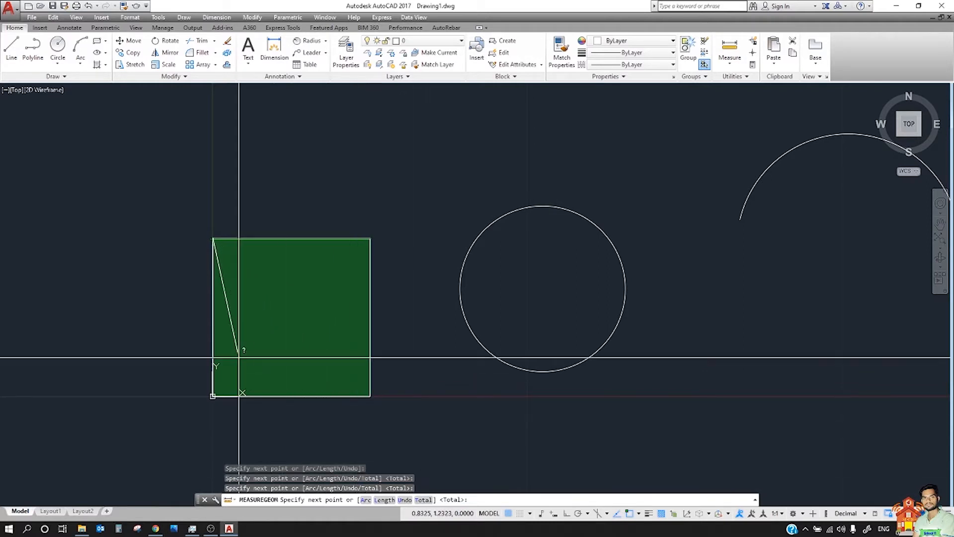
pyautogui.press('Escape')
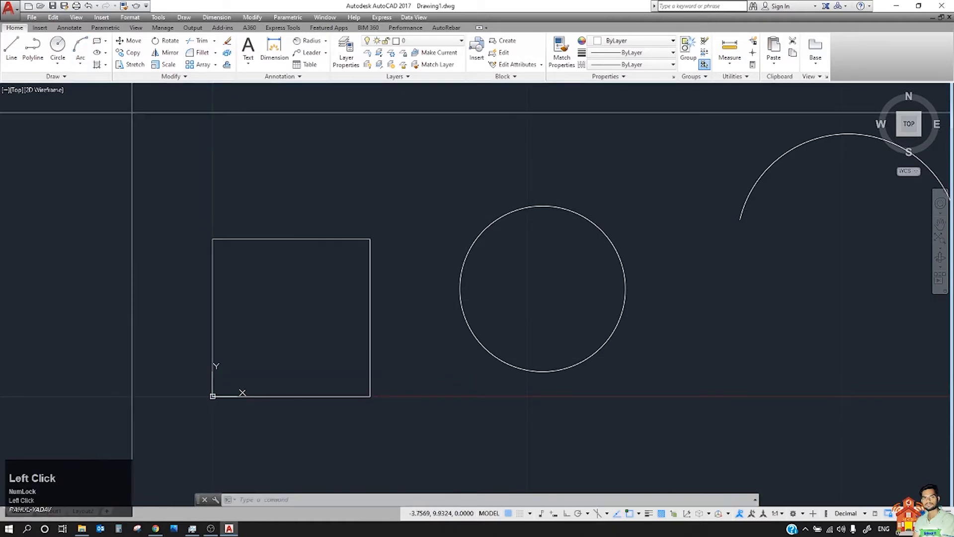
# Draw a three-point arc bulging outward from the square's lower-left to upper-left corner, and erase the square's left side.
pyautogui.write('a')
pyautogui.press('Return')
pyautogui.click(212, 396)
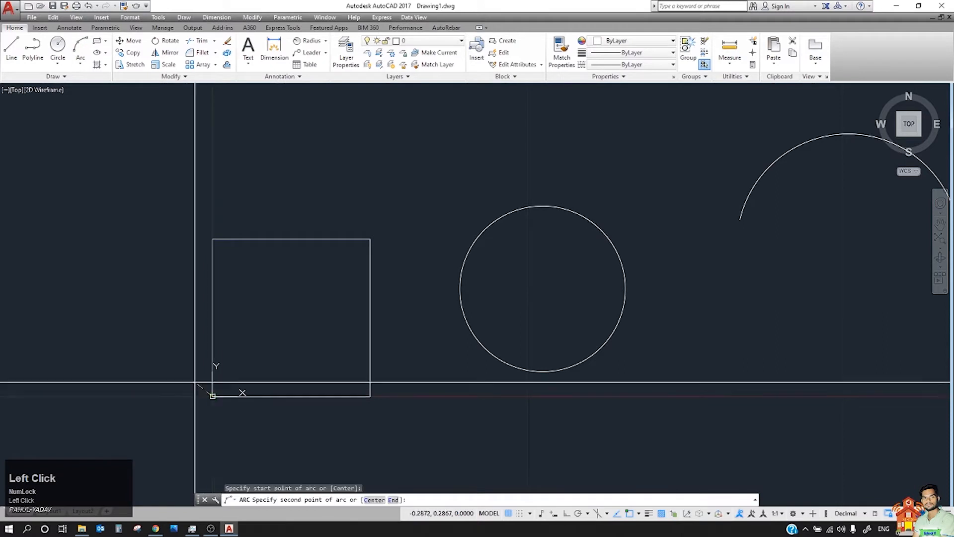
pyautogui.click(143, 302)
pyautogui.click(212, 239)
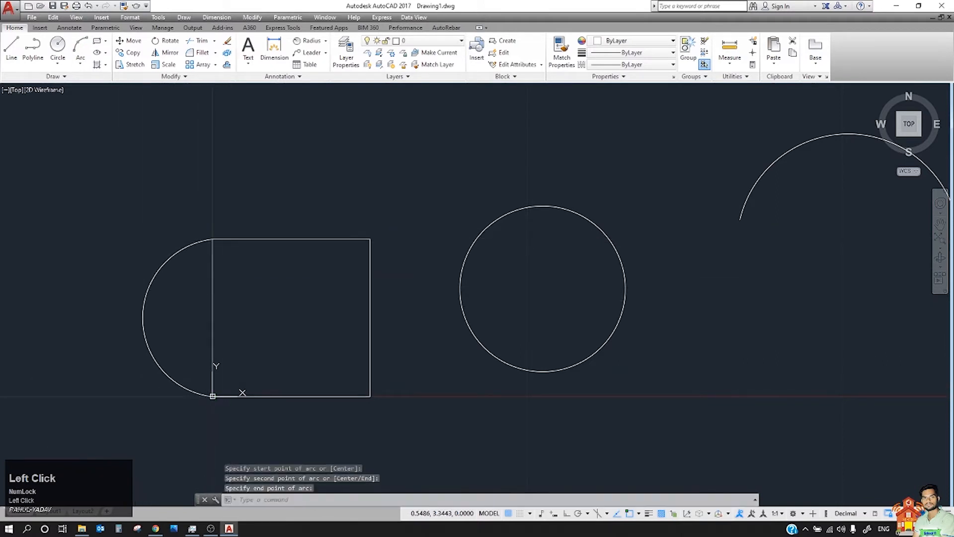
pyautogui.press('Escape')
pyautogui.click(213, 290)
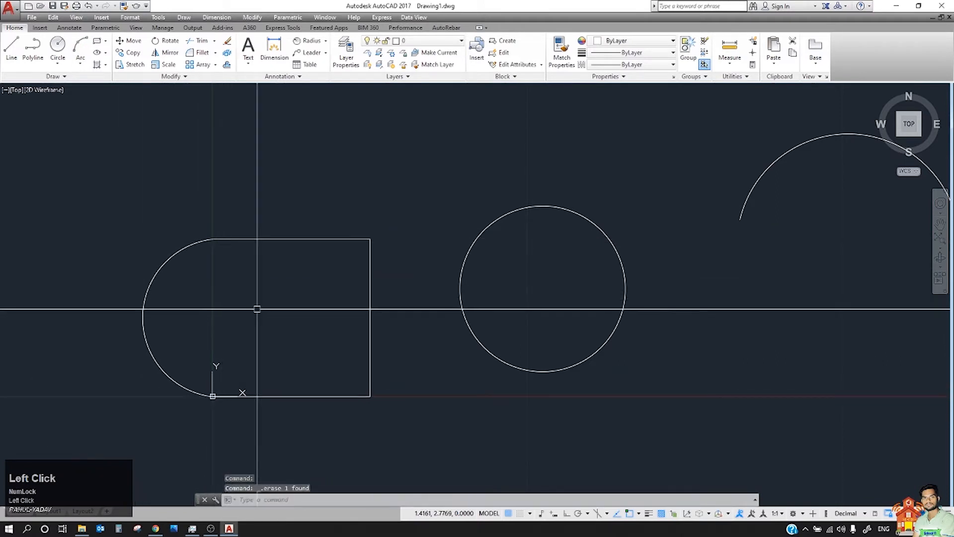
# Measure the combined shape's area and perimeter with MEASUREGEOM's Area option, tracing the square's corners and the arc with the Arc option's Second pt method.
pyautogui.write('m')
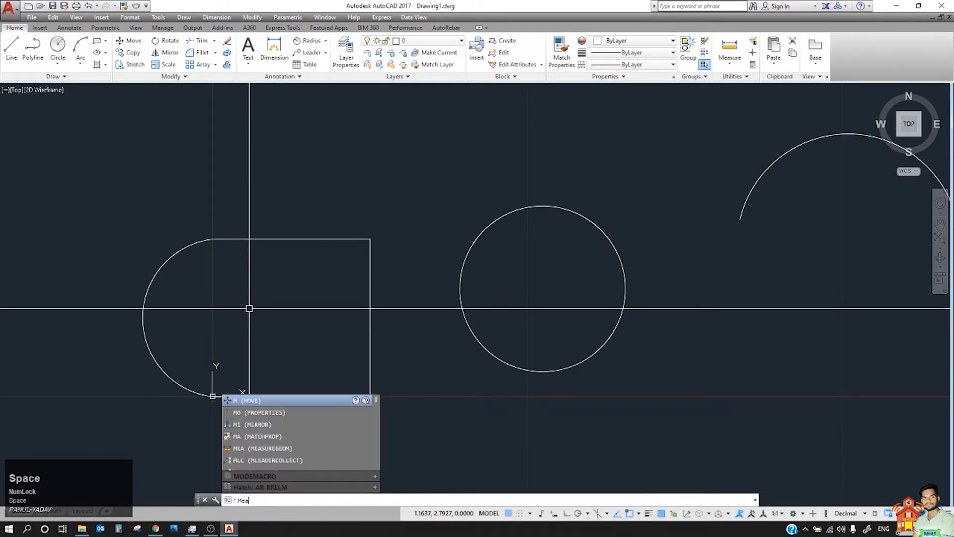
pyautogui.write('ea')
pyautogui.press('space')
pyautogui.click(419, 499)
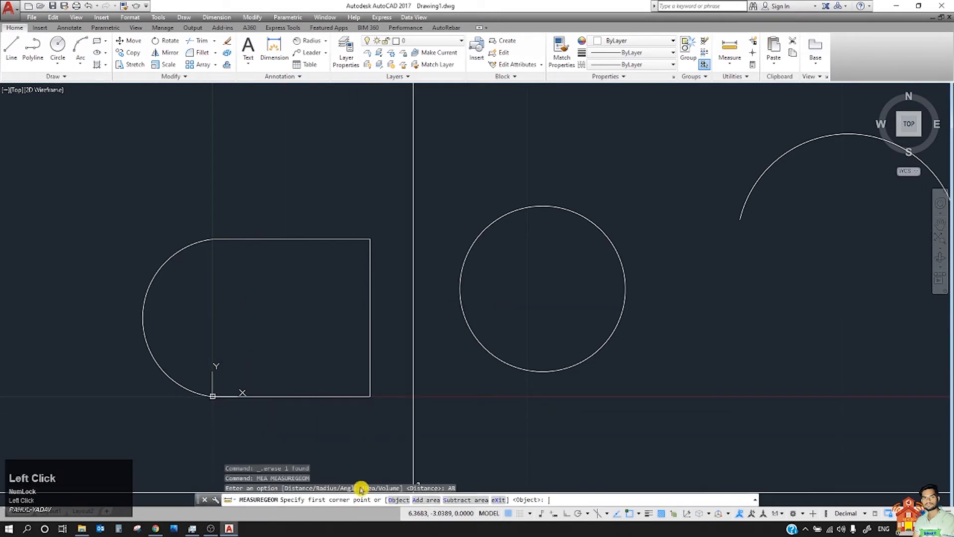
pyautogui.click(371, 397)
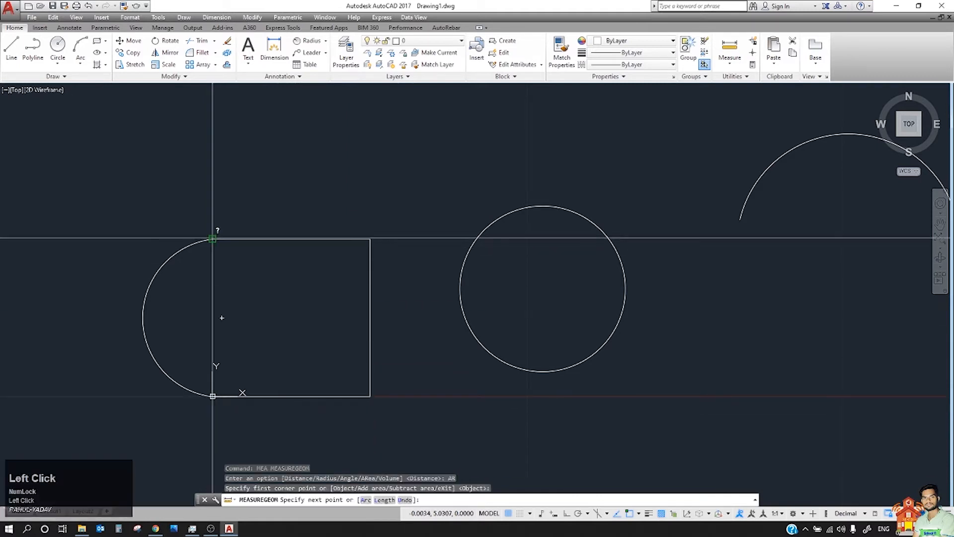
pyautogui.click(371, 238)
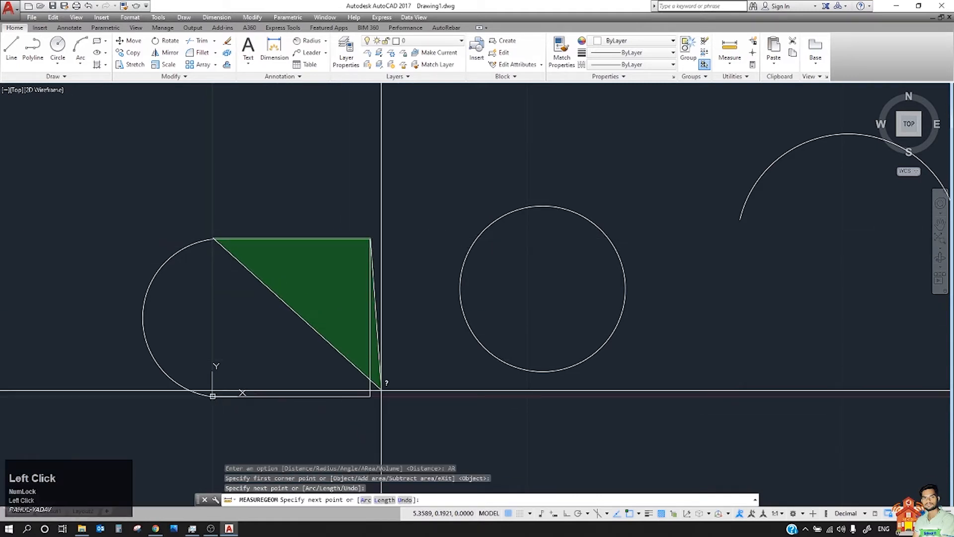
pyautogui.click(371, 396)
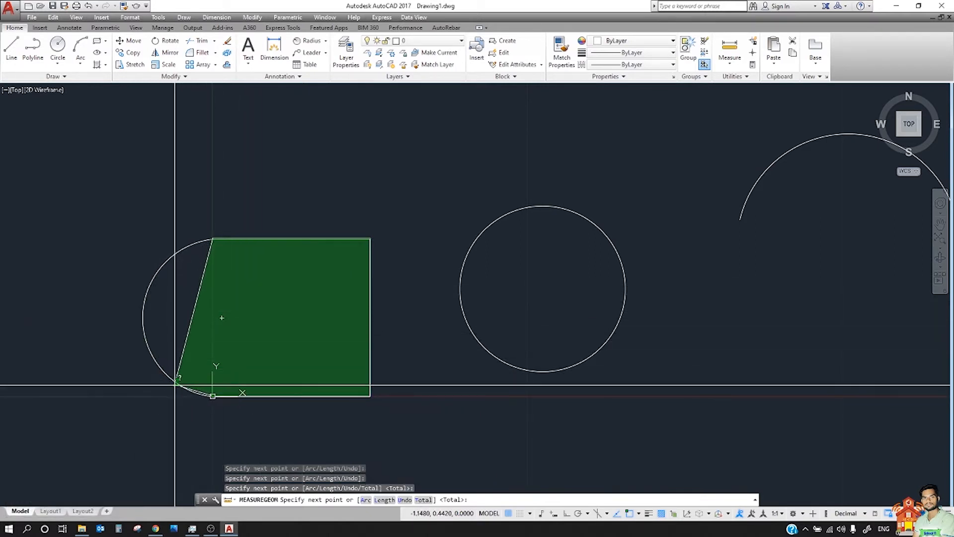
pyautogui.write('a')
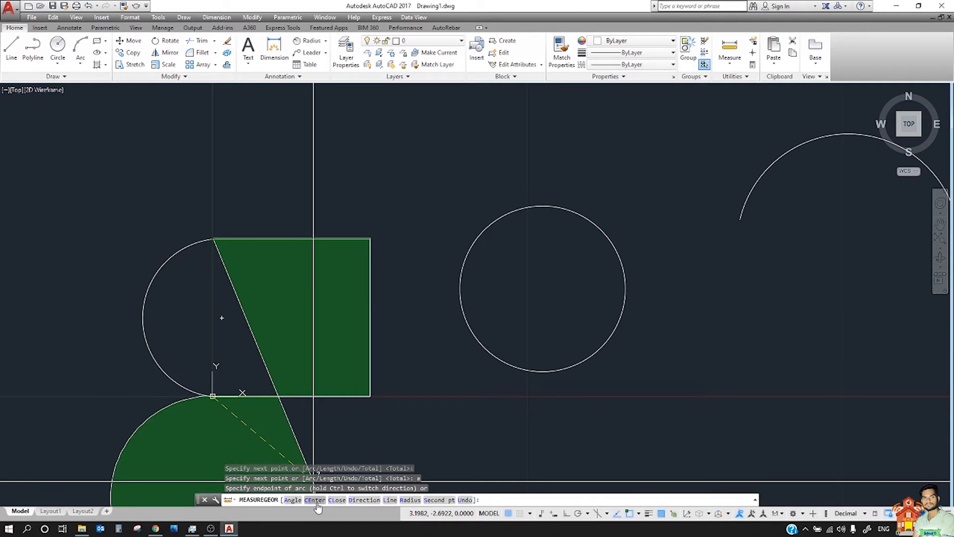
pyautogui.click(426, 501)
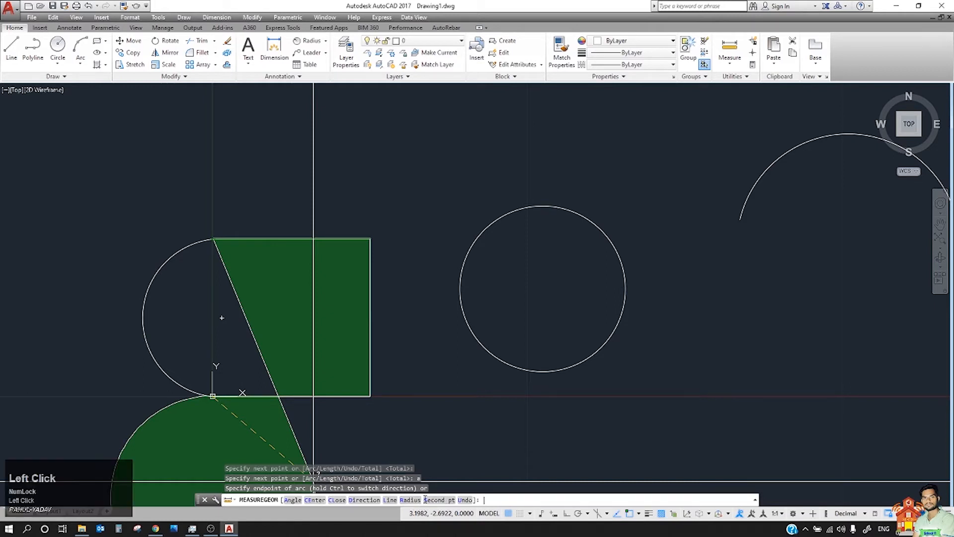
pyautogui.click(143, 317)
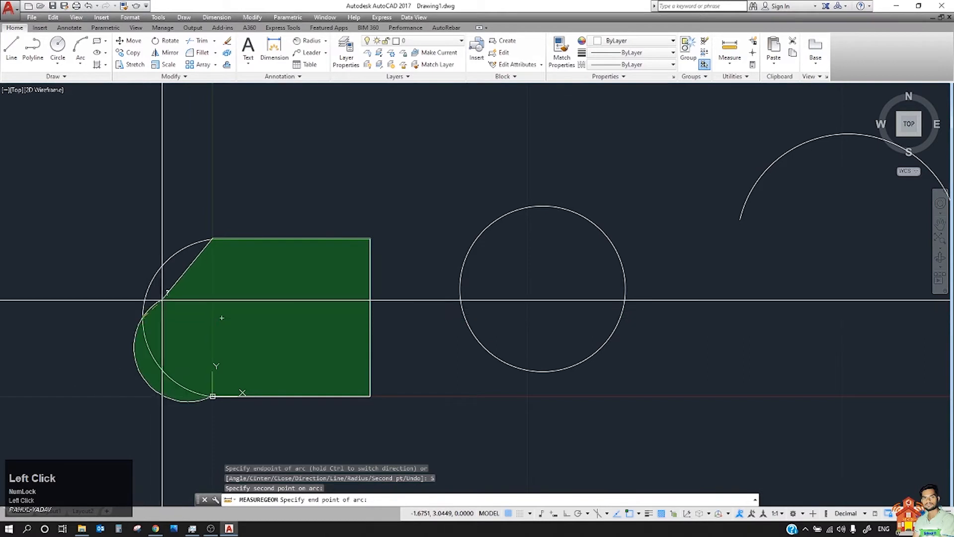
pyautogui.click(212, 239)
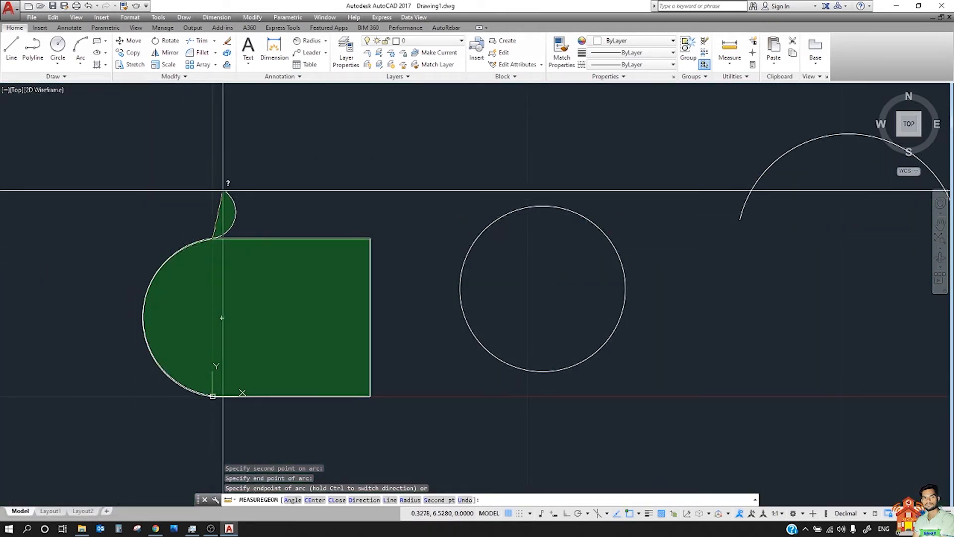
pyautogui.press('Return')
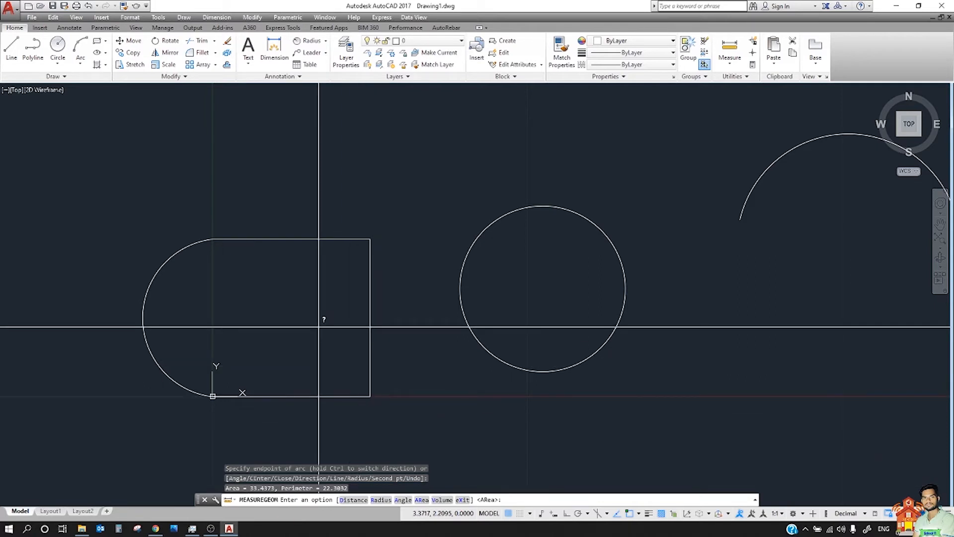
# Begin an Add area measurement of the combined shape from its lower-right corner through the upper-right to the upper-left corner.
pyautogui.write('m')
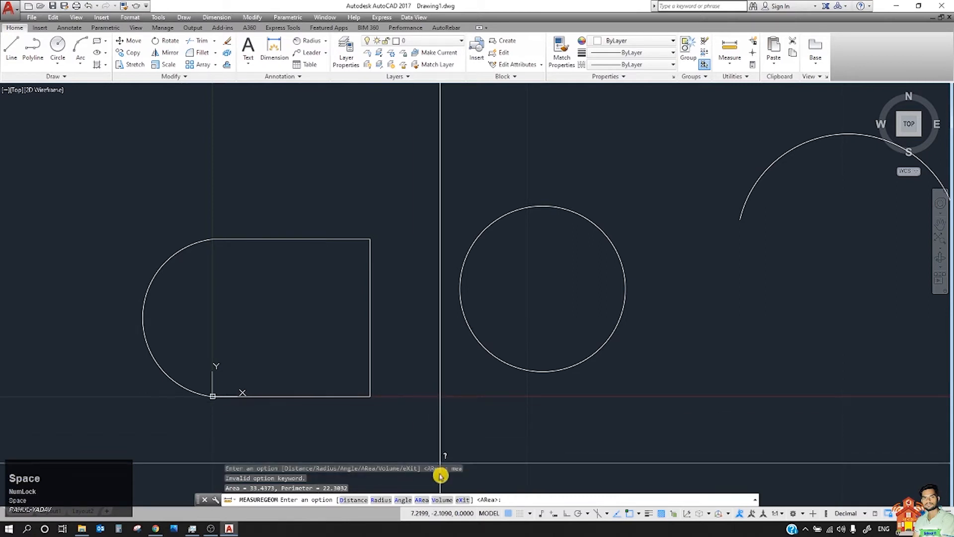
pyautogui.click(422, 500)
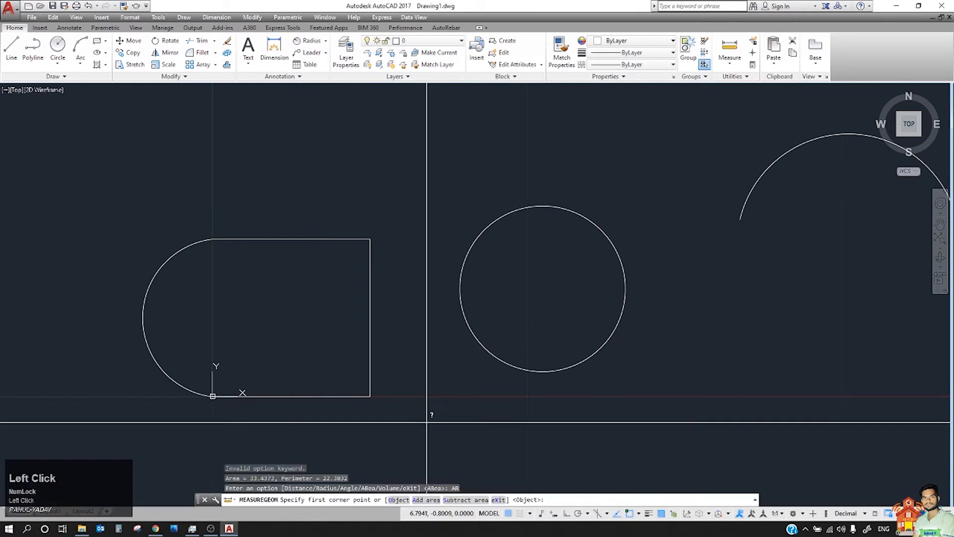
pyautogui.click(425, 501)
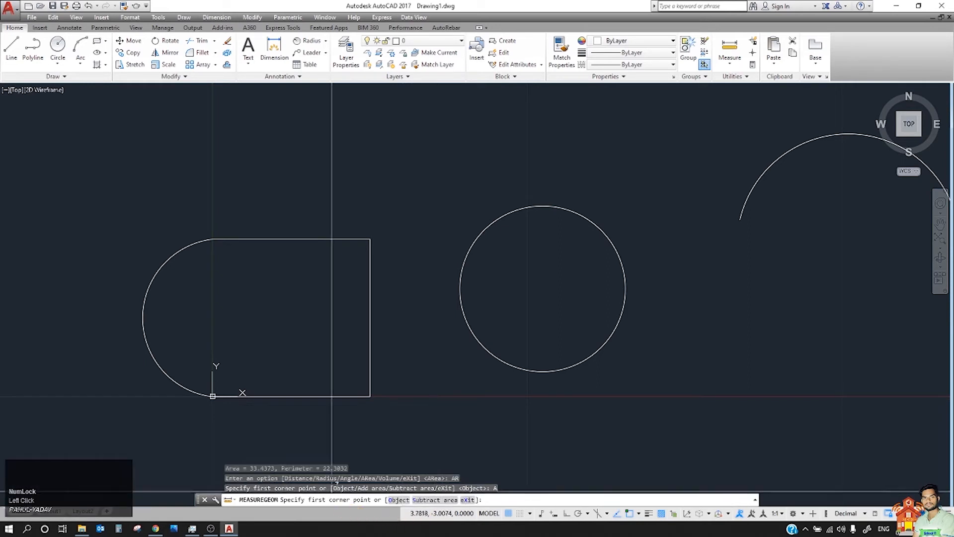
pyautogui.click(370, 396)
pyautogui.click(370, 239)
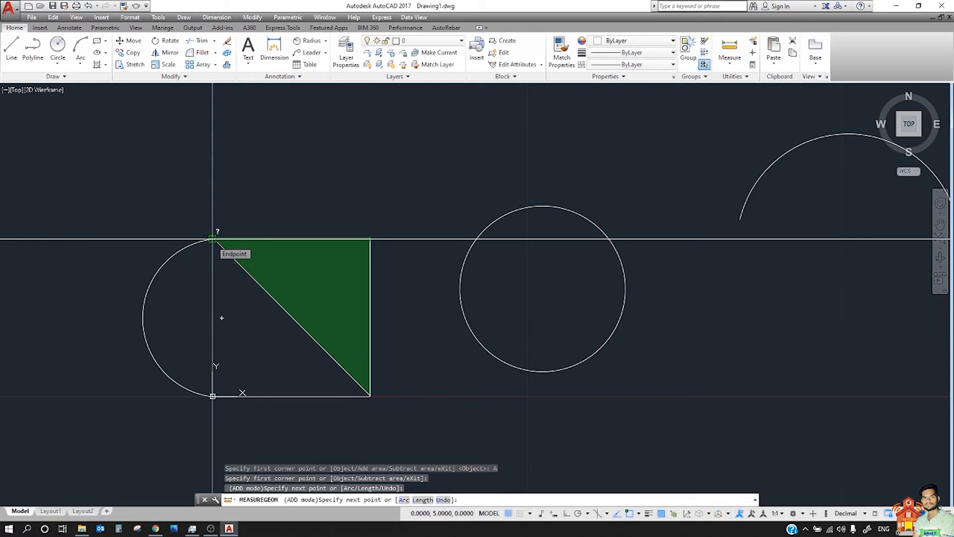
pyautogui.click(212, 239)
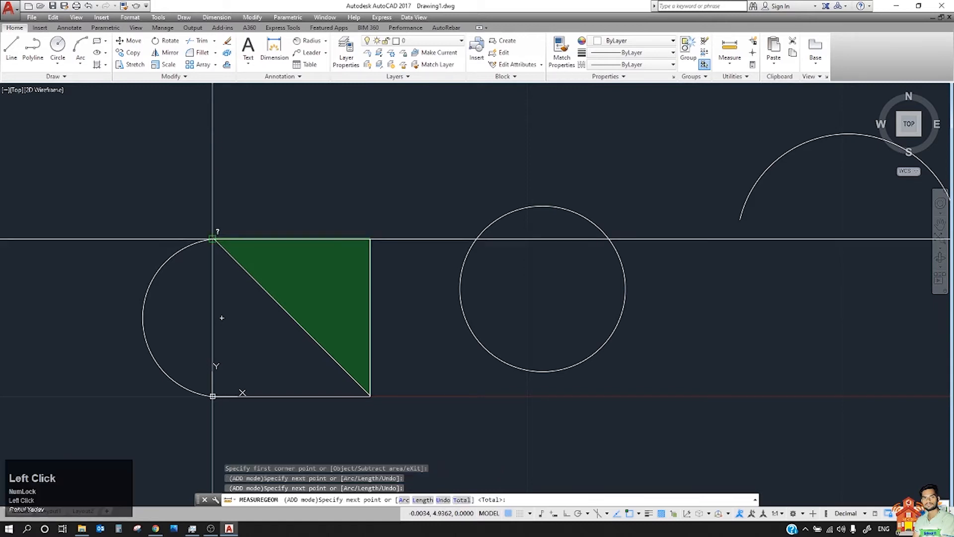
# Try to trace the shape's curved side with the Arc option's CEnter method, and cancel the area measurement.
pyautogui.press('space')
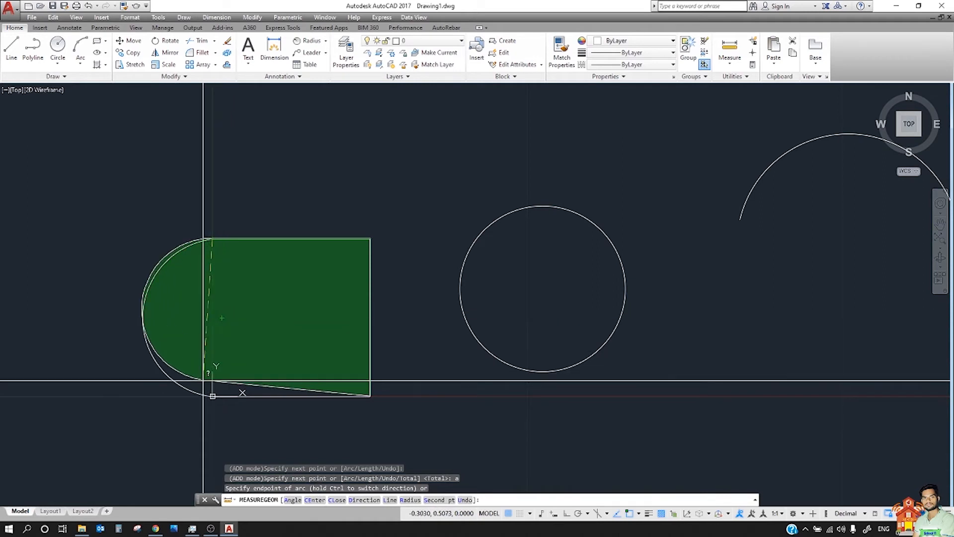
pyautogui.write('ce')
pyautogui.press('space')
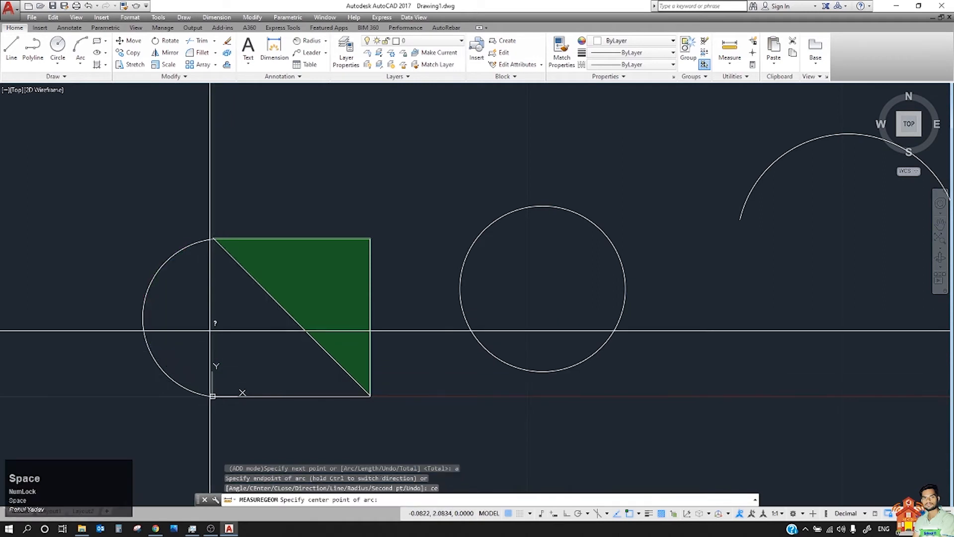
pyautogui.scroll(-5, 216, 323)
pyautogui.scroll(3, 223, 323)
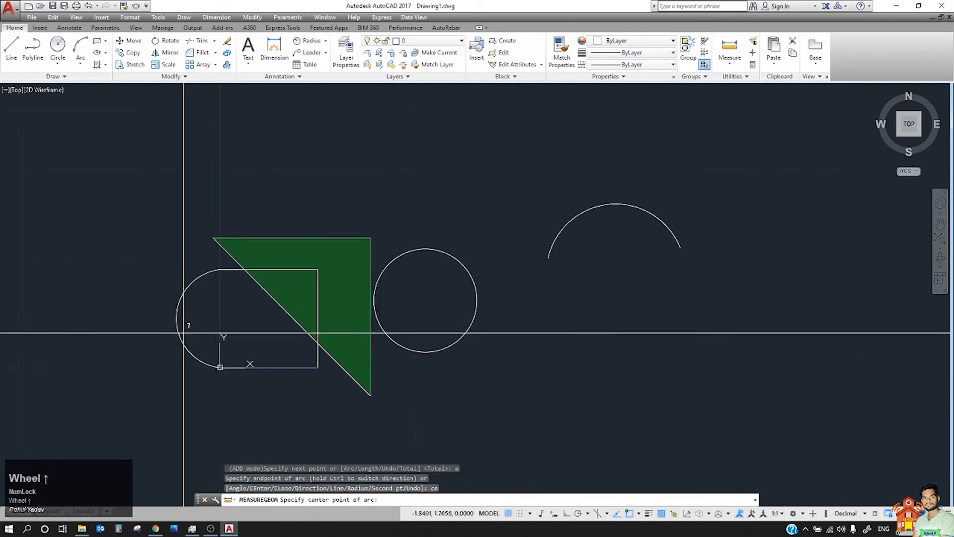
pyautogui.scroll(3, 246, 358)
pyautogui.scroll(-2, 245, 358)
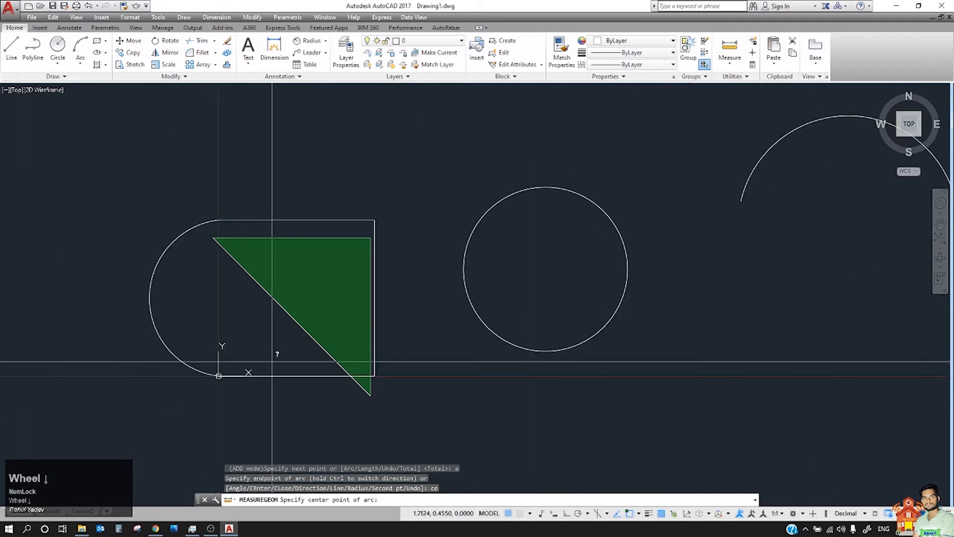
pyautogui.click(219, 309)
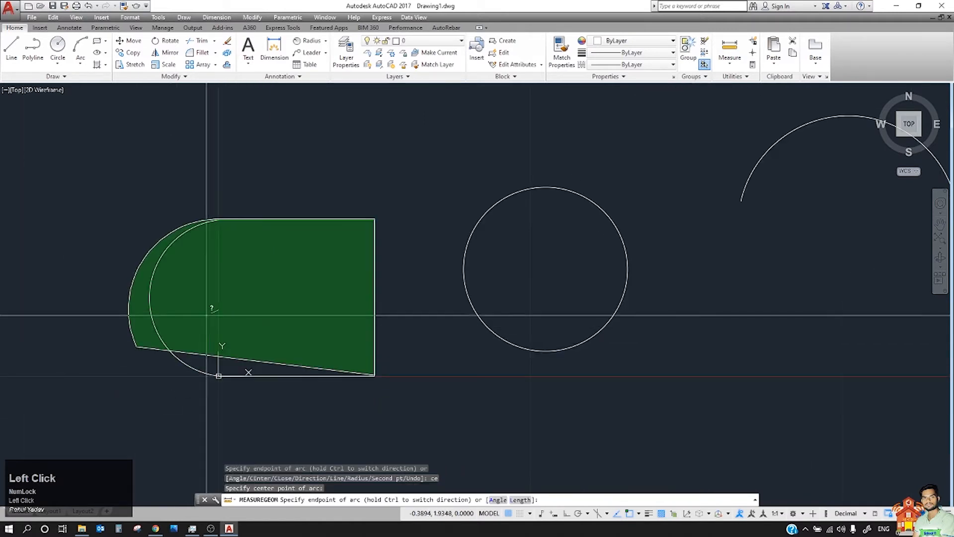
pyautogui.hotkey('ctrl', 'z')
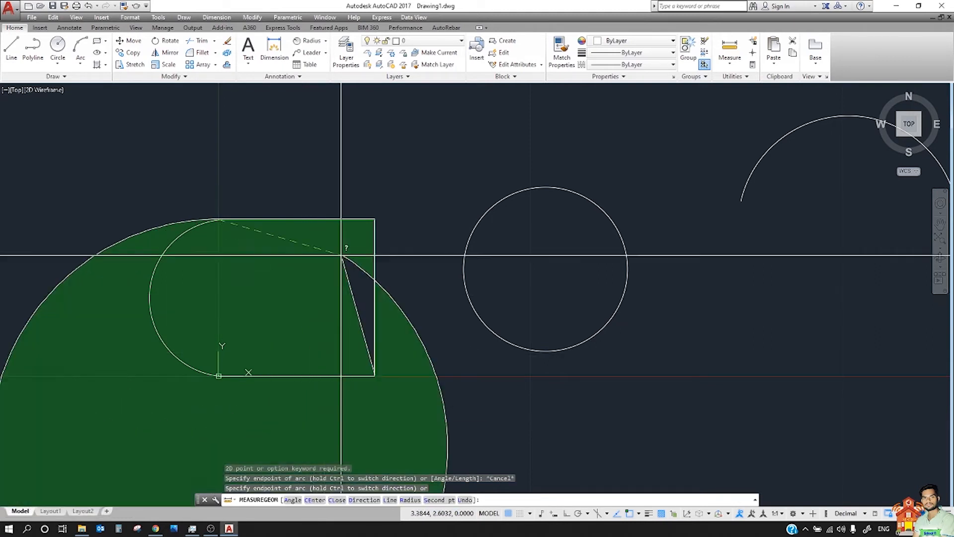
pyautogui.press('Escape')
# Select the arc on the combined shape to examine its centre grip, and clear the selection.
pyautogui.click(195, 267)
pyautogui.click(115, 263)
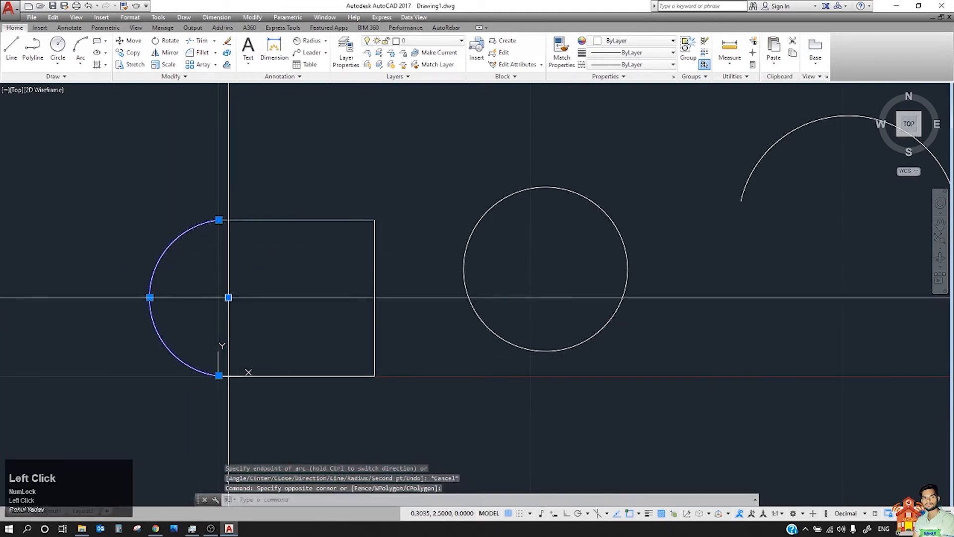
pyautogui.press('Escape')
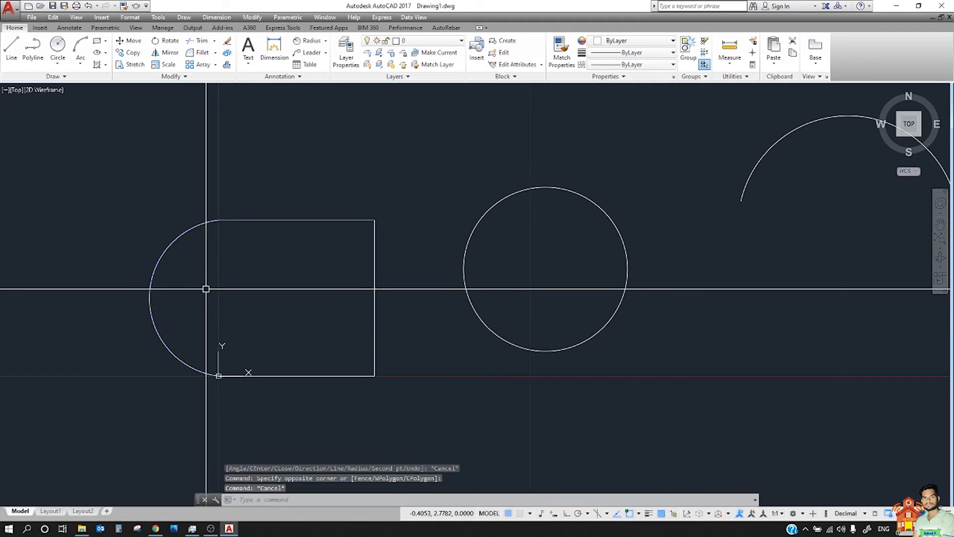
# Place a point at the centre of the combined shape's arc with the POINT command.
pyautogui.write('poin')
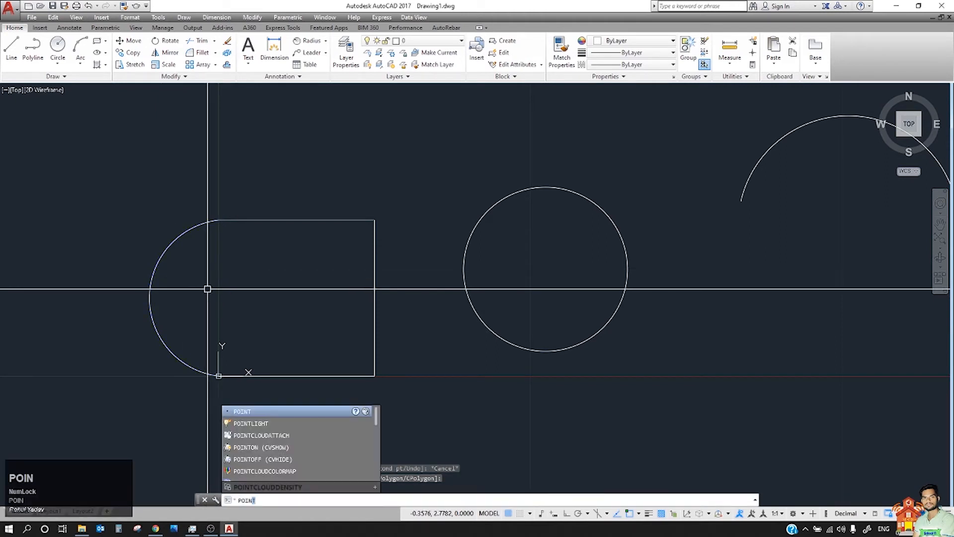
pyautogui.click(244, 412)
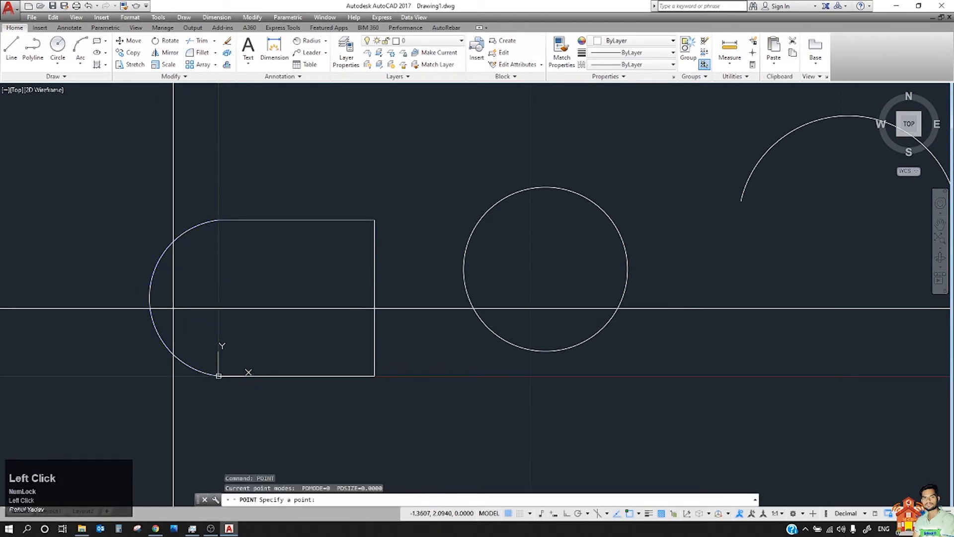
pyautogui.click(228, 300)
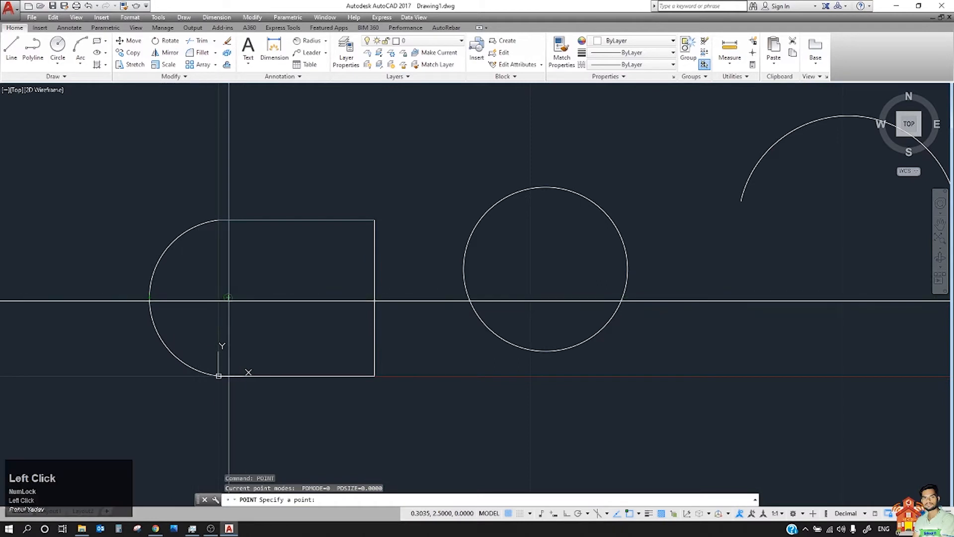
pyautogui.click(225, 287)
pyautogui.press('Escape')
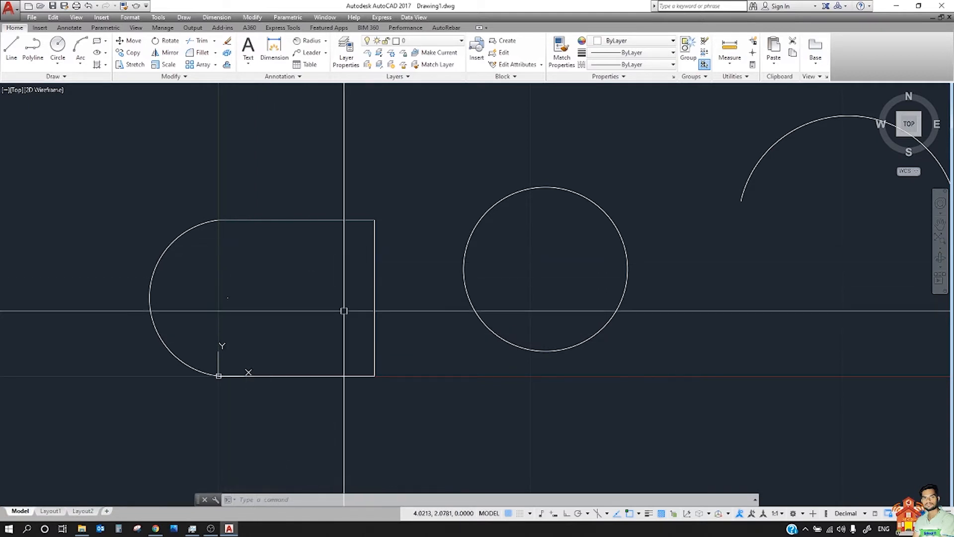
# Begin an AREA measurement in Add area mode, tracing the combined shape from its lower-right corner through the upper-right to the upper-left corner.
pyautogui.write('area')
pyautogui.press('space')
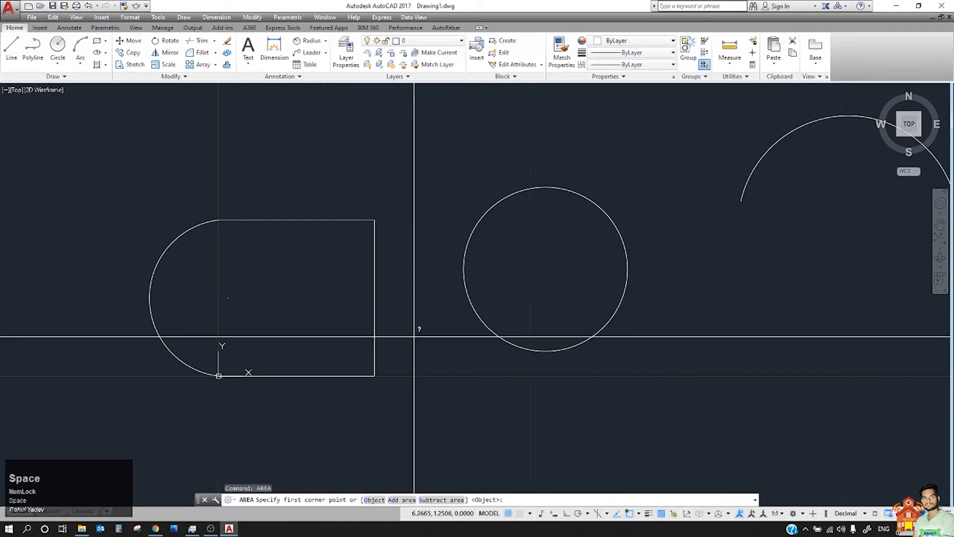
pyautogui.write('a')
pyautogui.press('space')
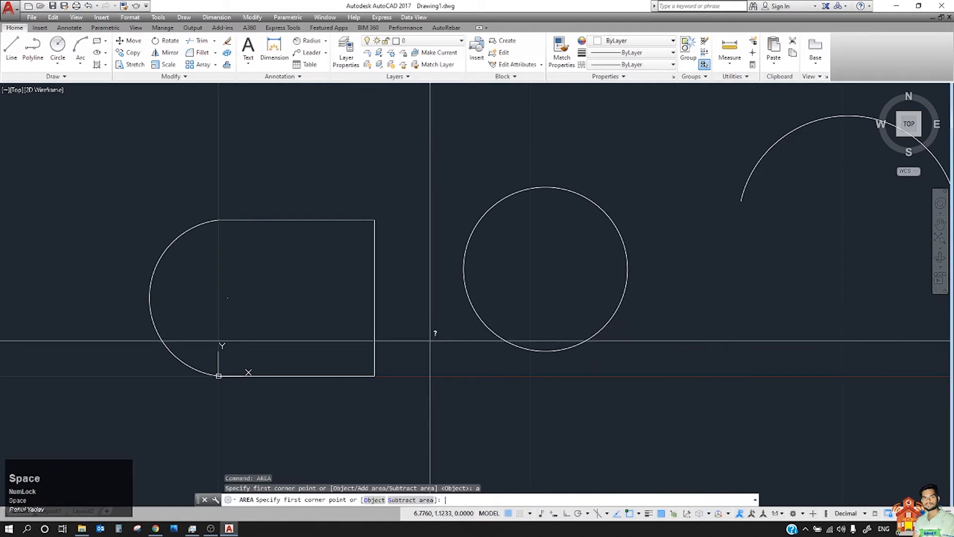
pyautogui.click(375, 376)
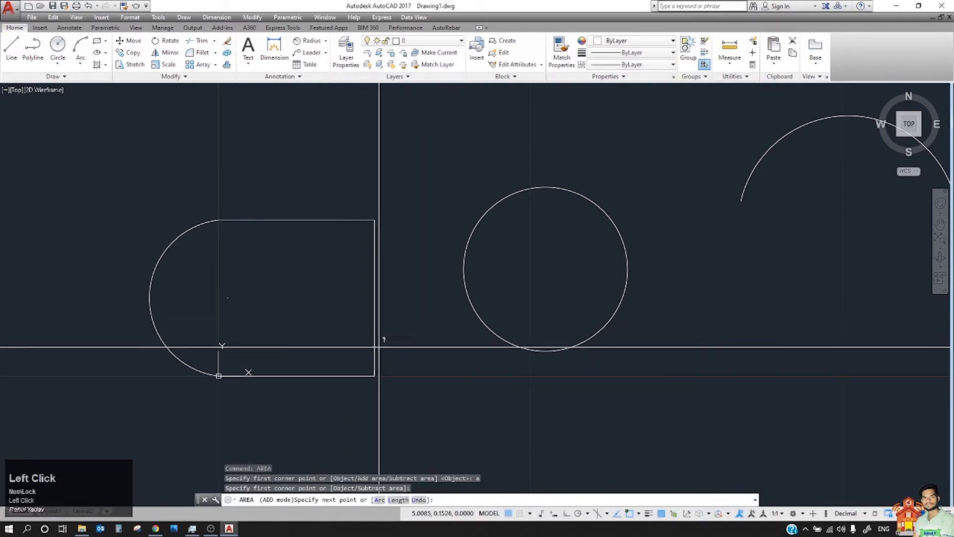
pyautogui.click(374, 219)
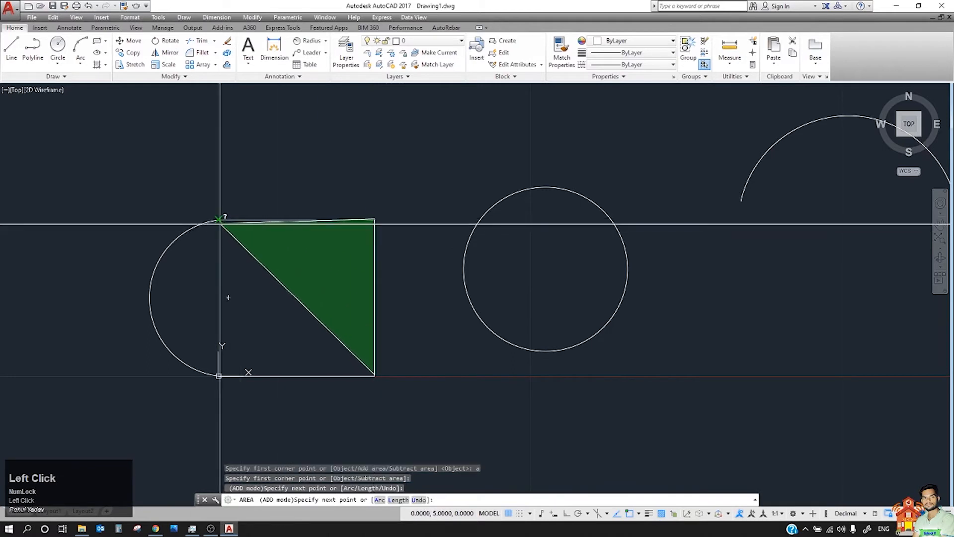
pyautogui.click(219, 219)
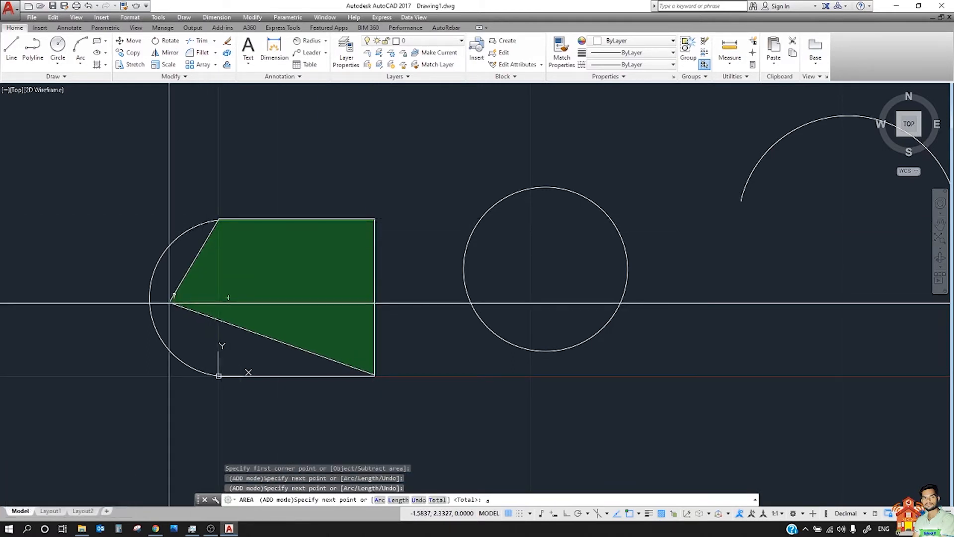
# Trace the curved side with the Arc option's CEnter method, using the placed point and the lower-left corner, and extend the outline to the lower-right corner.
pyautogui.press('space')
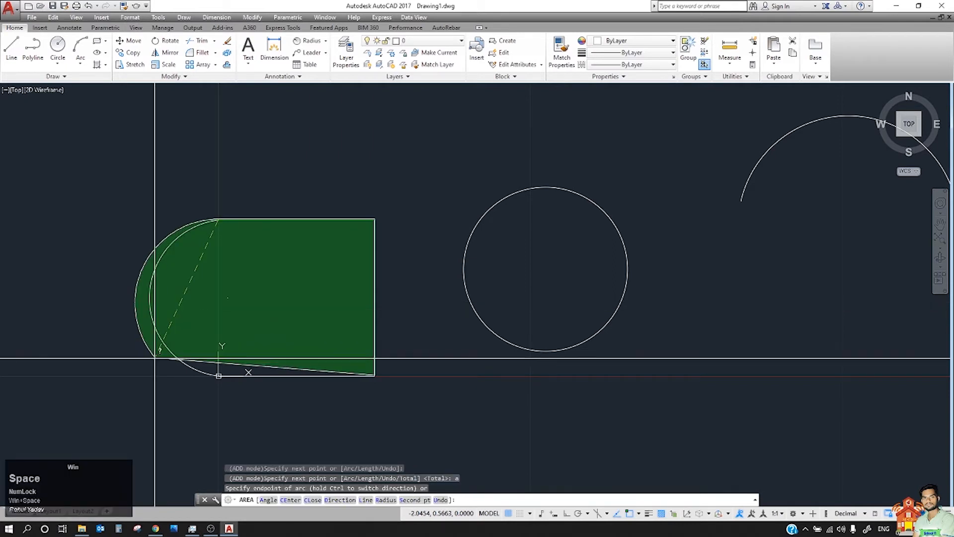
pyautogui.write('ce')
pyautogui.press('space')
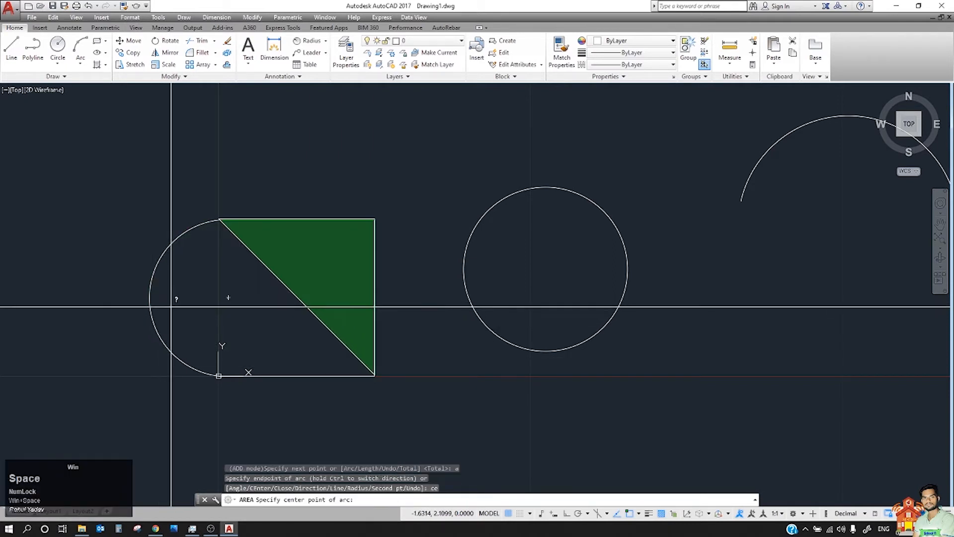
pyautogui.click(231, 297)
pyautogui.click(218, 375)
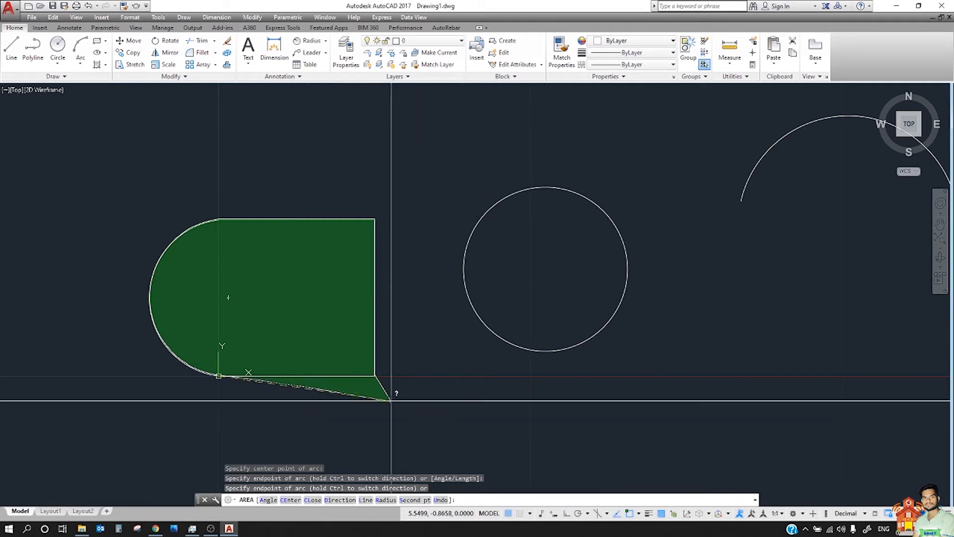
pyautogui.click(375, 375)
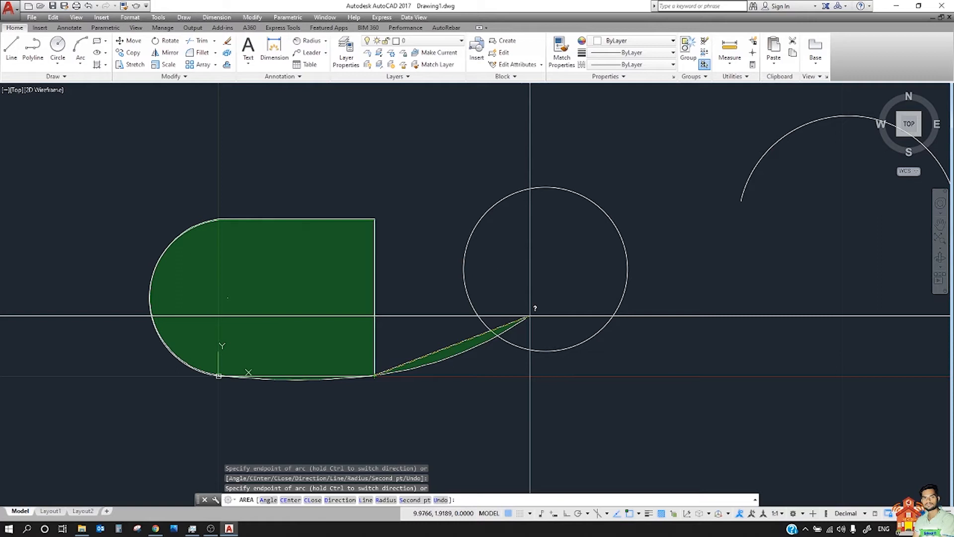
# Extend the area outline with a Second pt arc through the circle's left edge, ending below the circle, and continue with arcs back inside the square.
pyautogui.press('space')
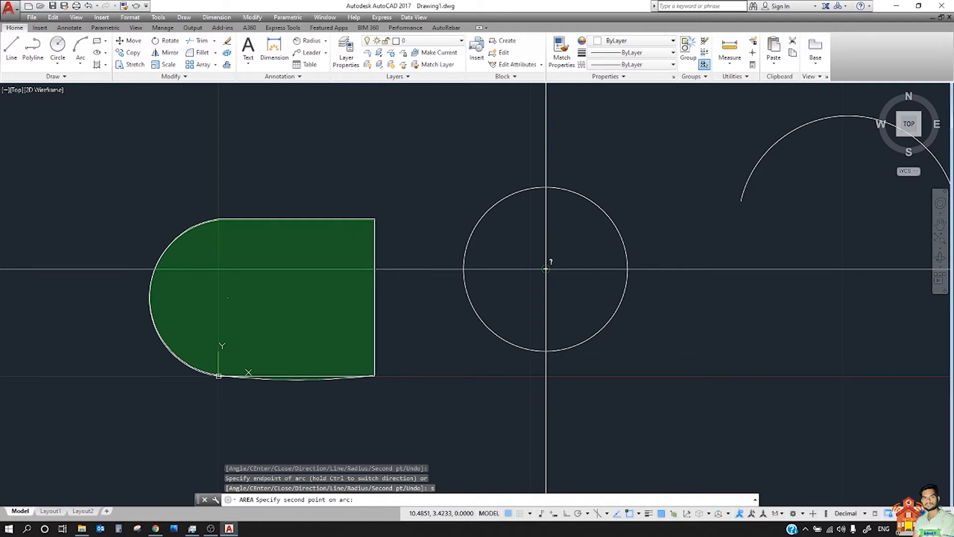
pyautogui.click(465, 278)
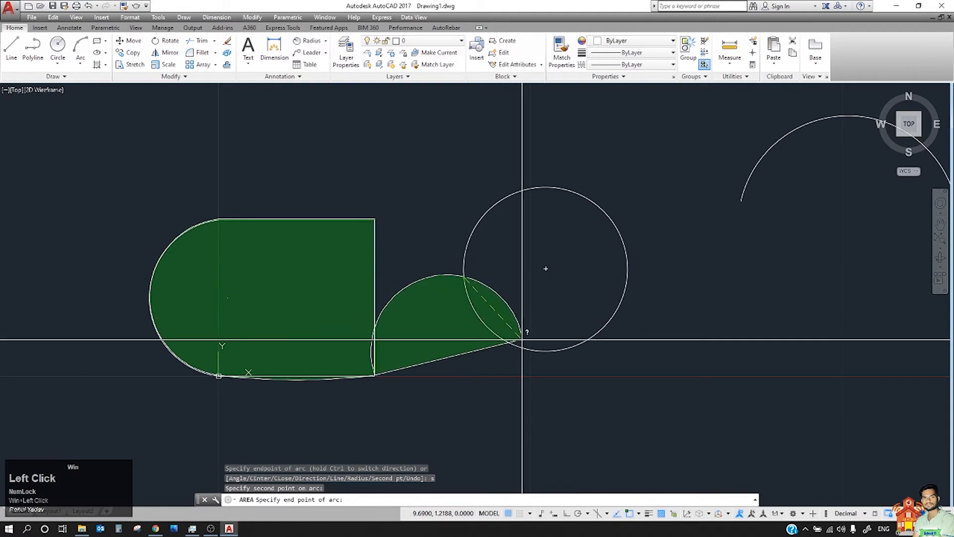
pyautogui.click(375, 375)
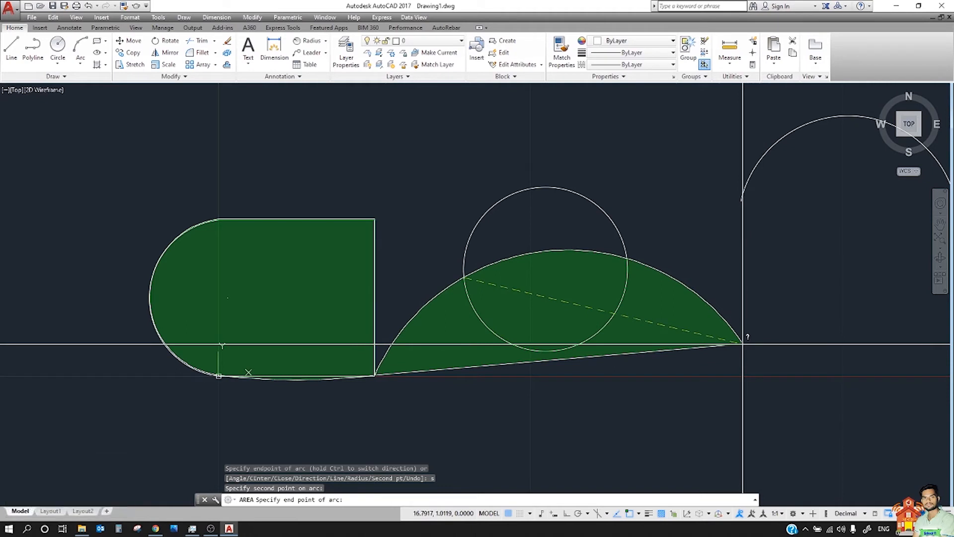
pyautogui.click(413, 426)
pyautogui.scroll(-5, 473, 392)
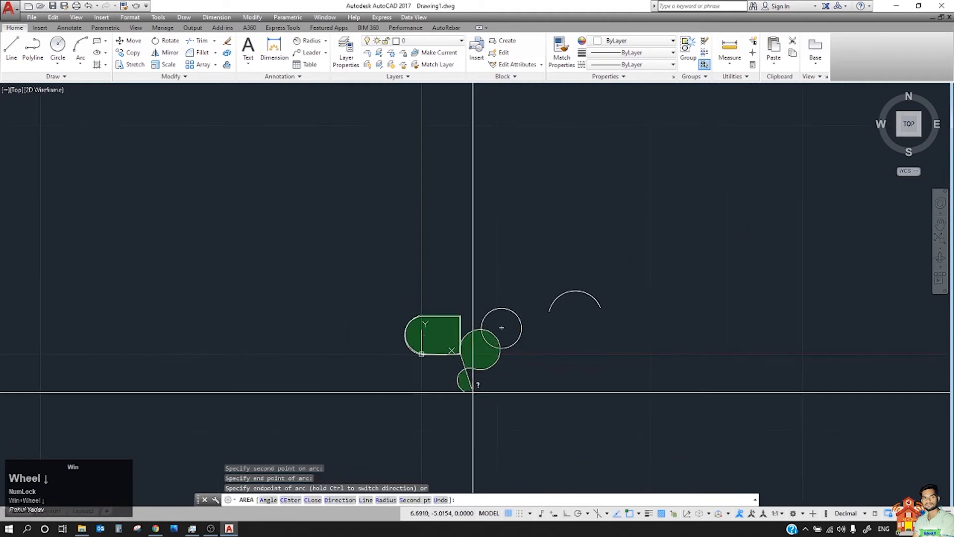
pyautogui.scroll(5, 475, 353)
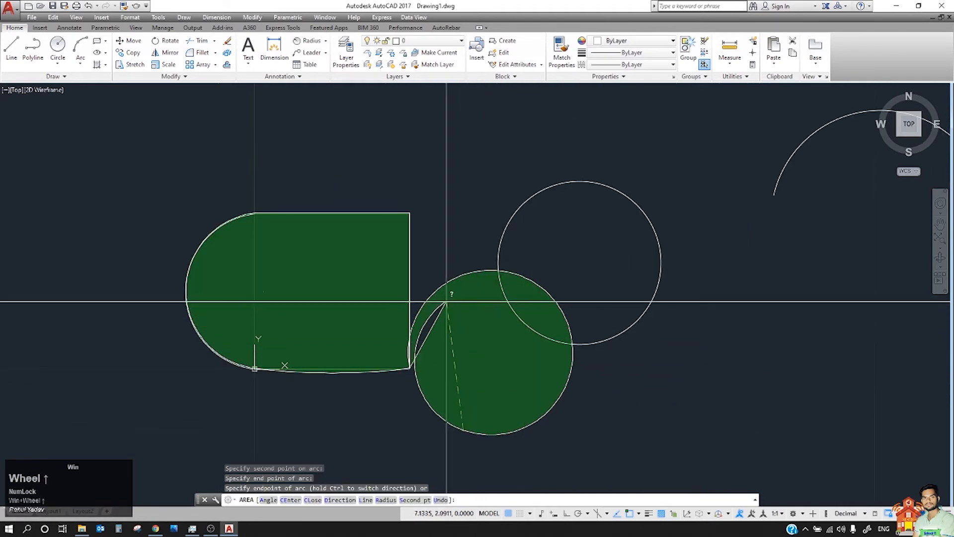
pyautogui.click(287, 314)
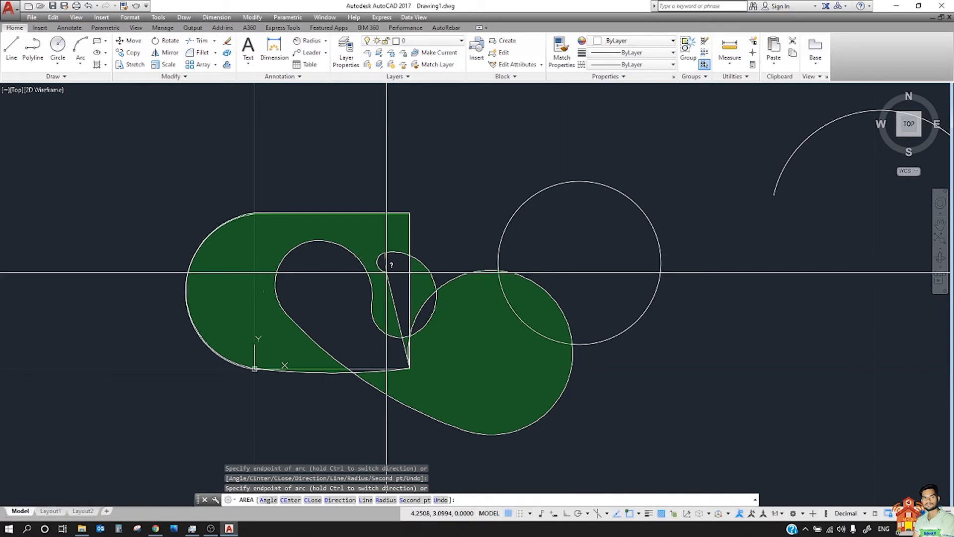
# Close the traced outline with the CLose option to calculate its area and perimeter, and end the area measurement.
pyautogui.press('Num_Lock')
pyautogui.press('super+c')
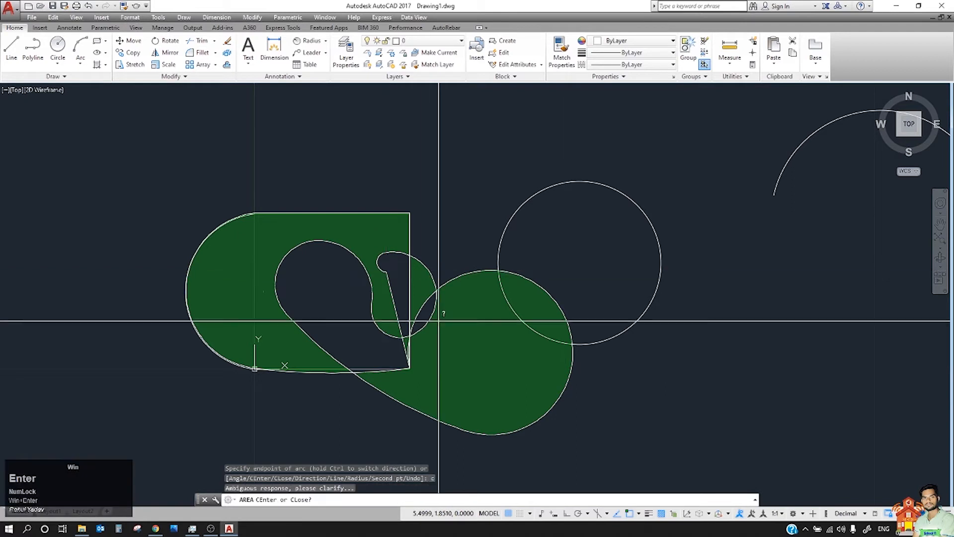
pyautogui.scroll(2, 505, 260)
pyautogui.scroll(1, 505, 260)
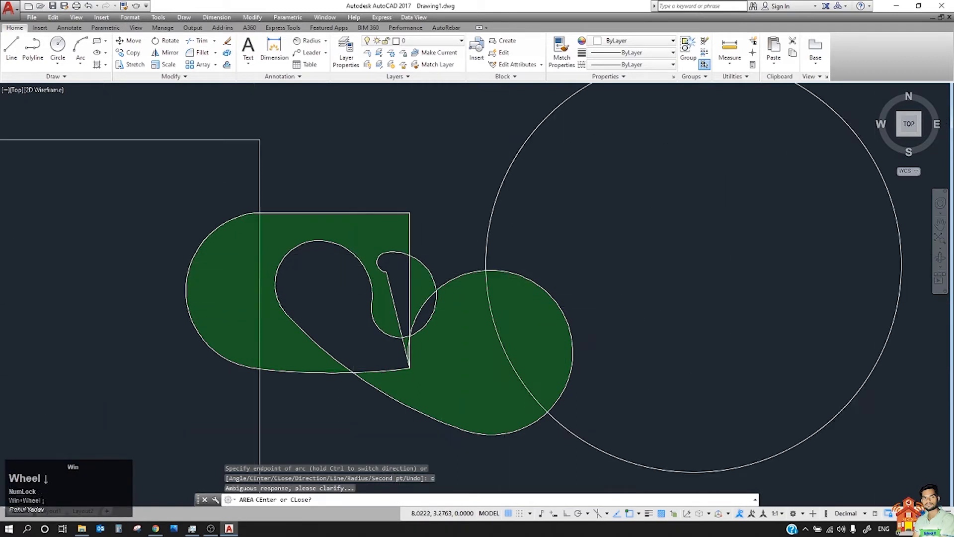
pyautogui.scroll(-5, 413, 318)
pyautogui.scroll(5, 458, 328)
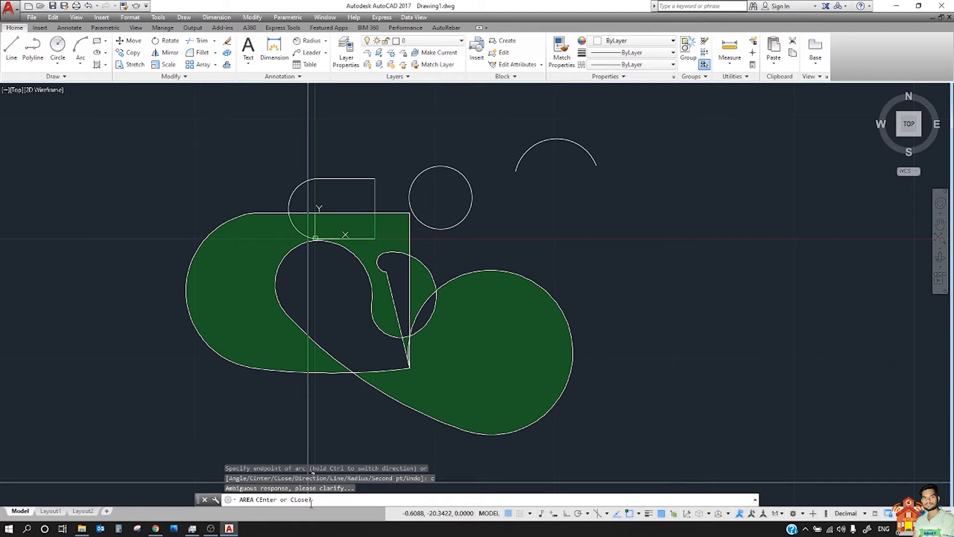
pyautogui.press('Return')
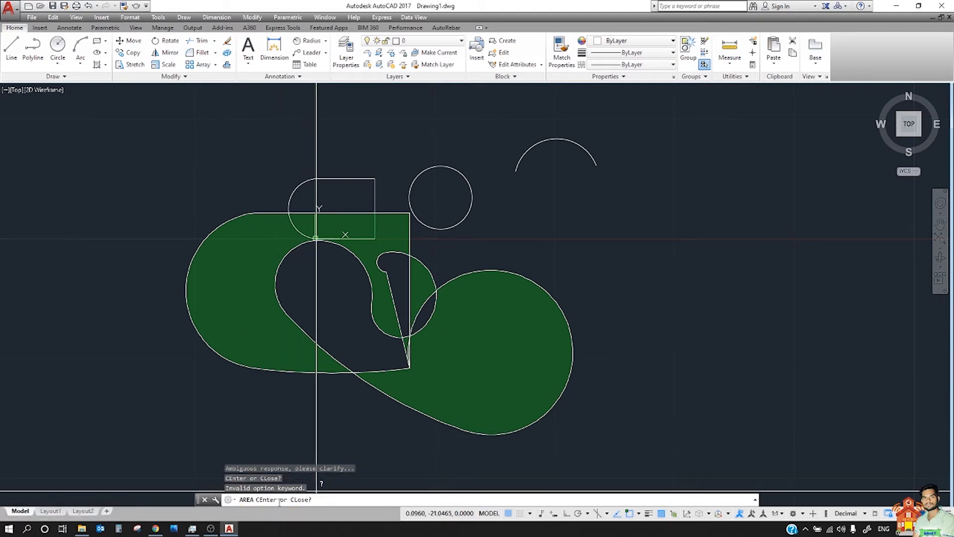
pyautogui.write('c')
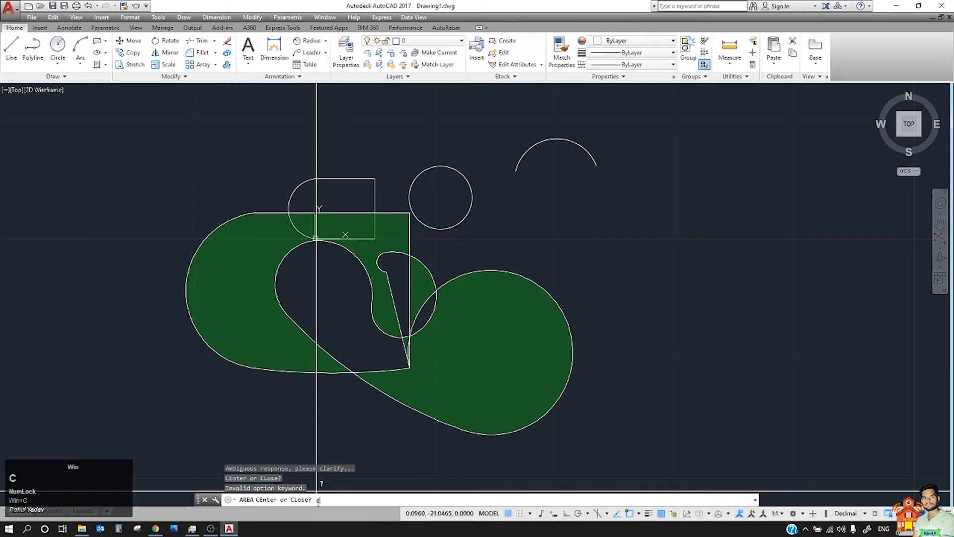
pyautogui.write('l')
pyautogui.press('Return')
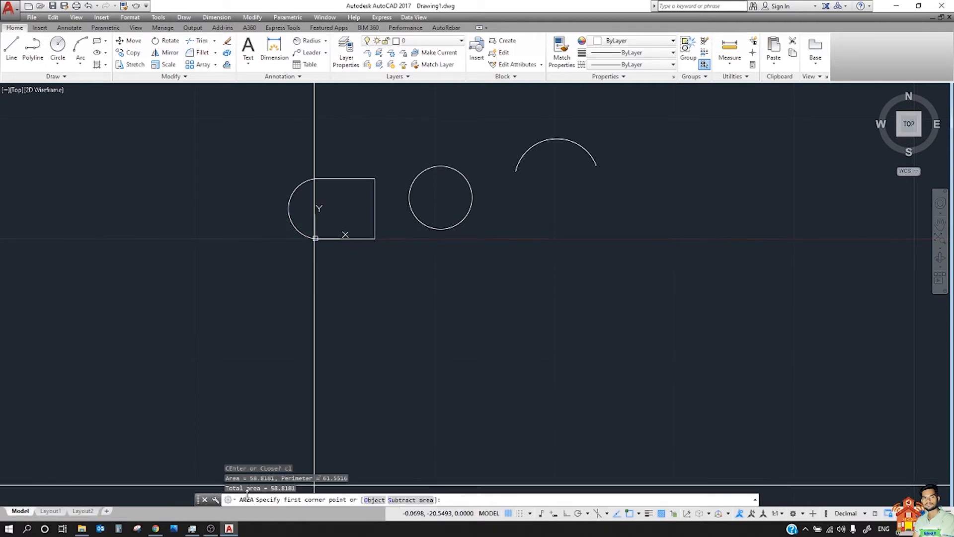
pyautogui.click(251, 474)
pyautogui.press('Escape')
# Measure a volume from the circle with MEASUREGEOM's Volume and Object options, using a height of 5, and end the command.
pyautogui.scroll(2, 374, 212)
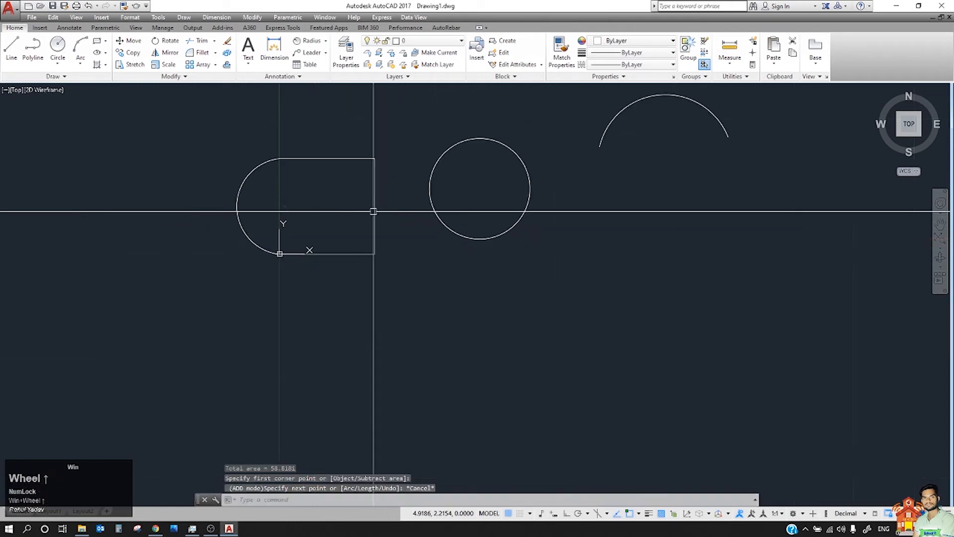
pyautogui.scroll(1, 374, 212)
pyautogui.moveTo(374, 212)
pyautogui.mouseDown(button='middle')
pyautogui.moveTo(312, 365)
pyautogui.moveTo(331, 339)
pyautogui.mouseUp(button='middle')
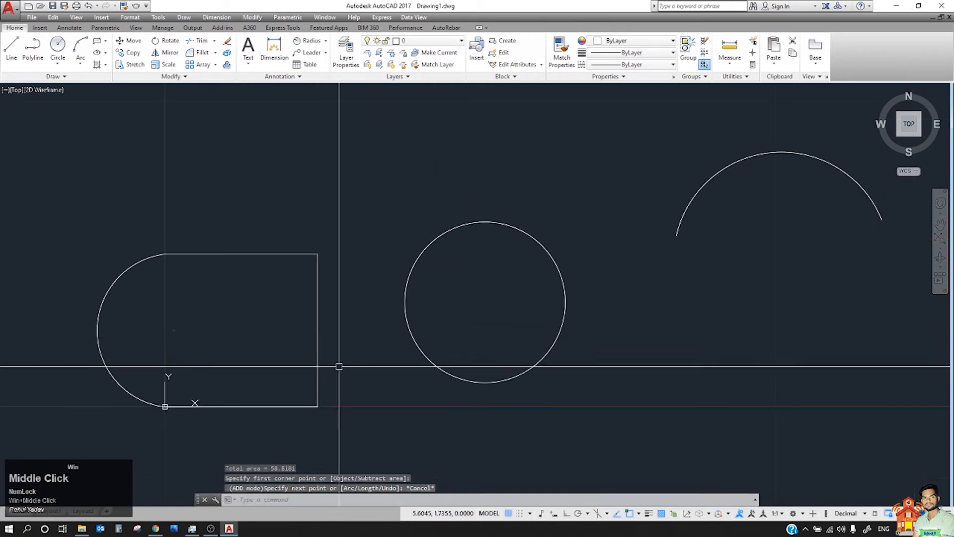
pyautogui.write('me')
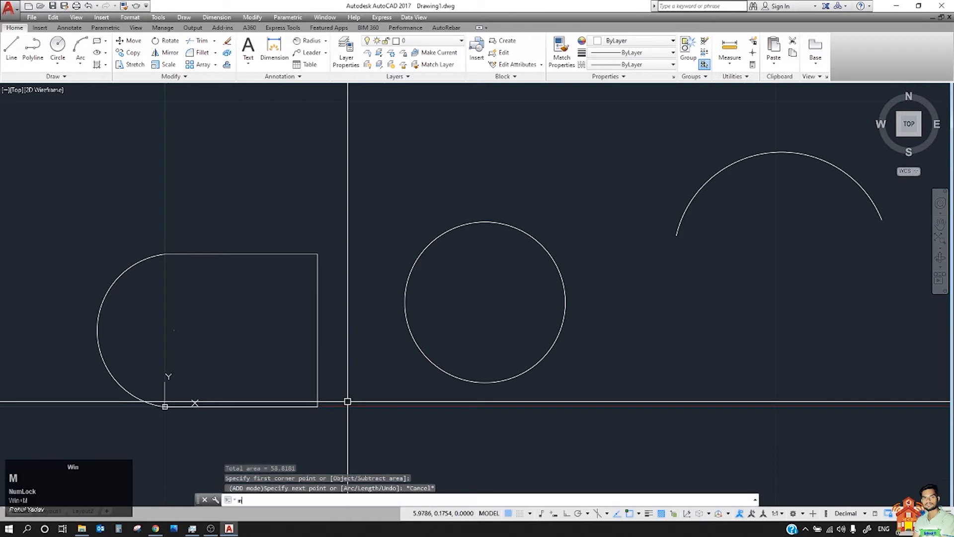
pyautogui.write('a')
pyautogui.press('space')
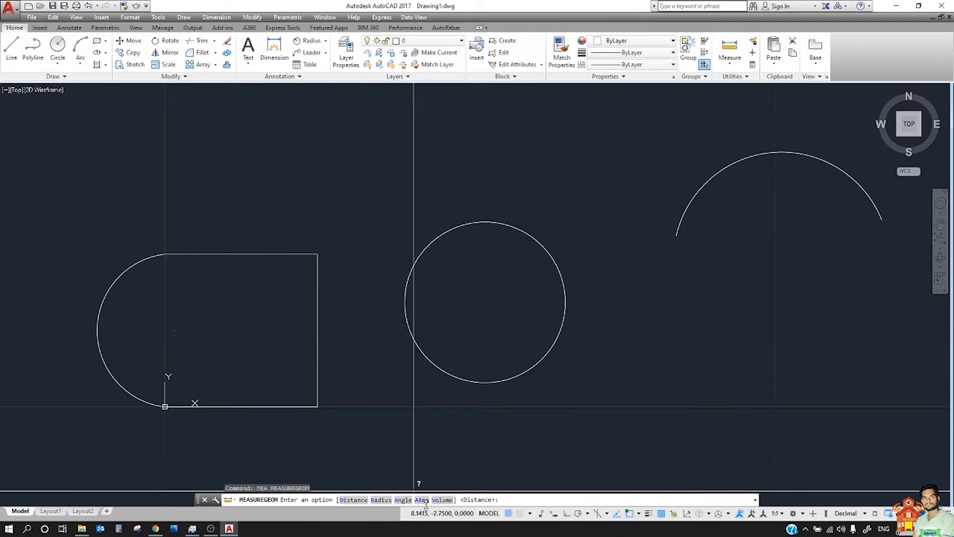
pyautogui.click(442, 501)
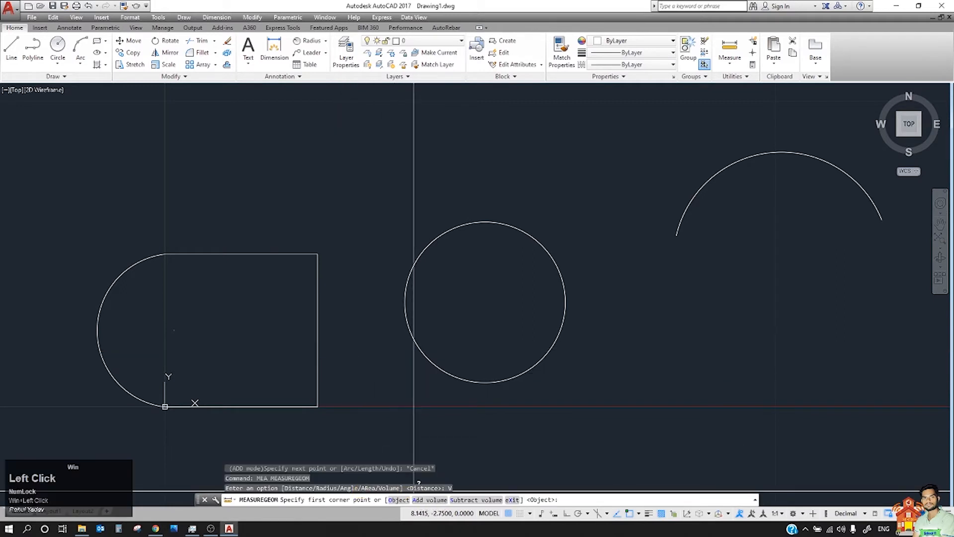
pyautogui.click(393, 500)
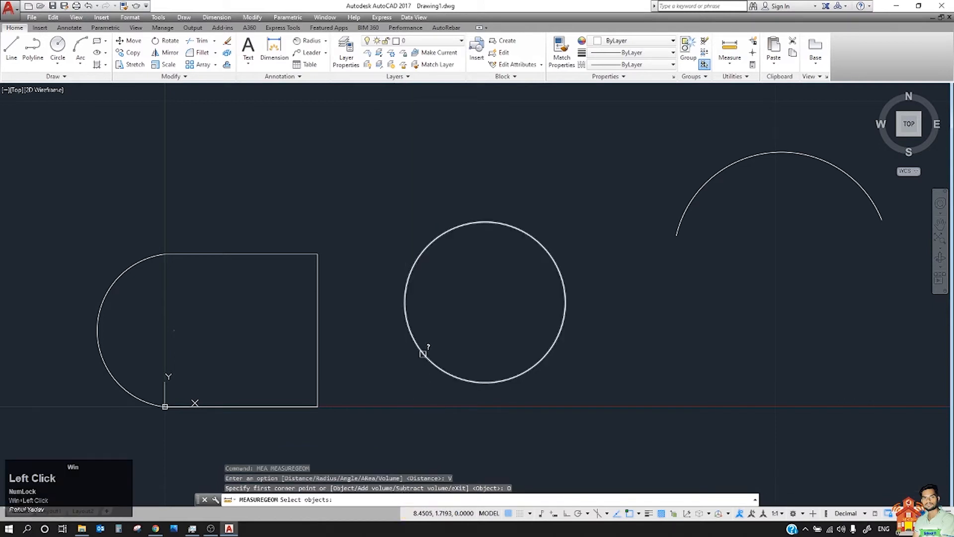
pyautogui.click(423, 348)
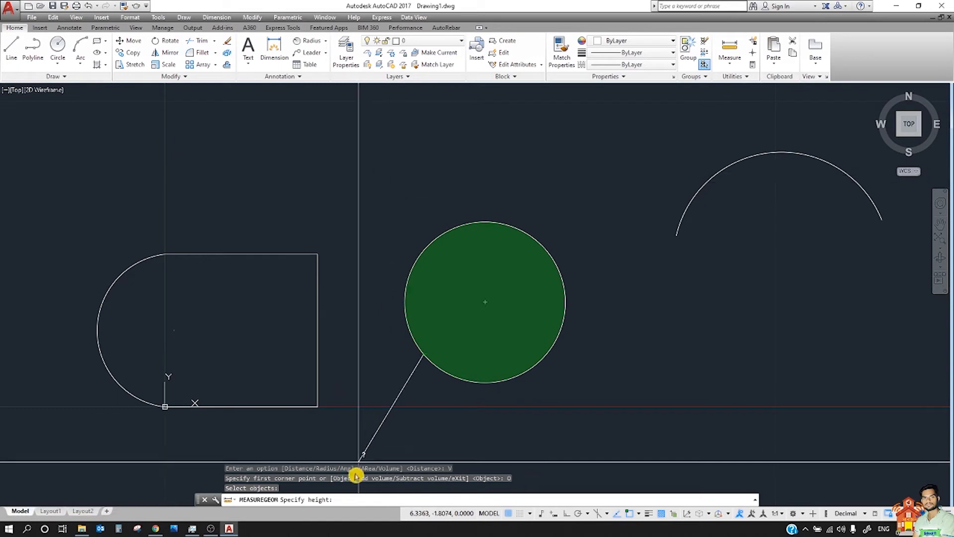
pyautogui.click(340, 500)
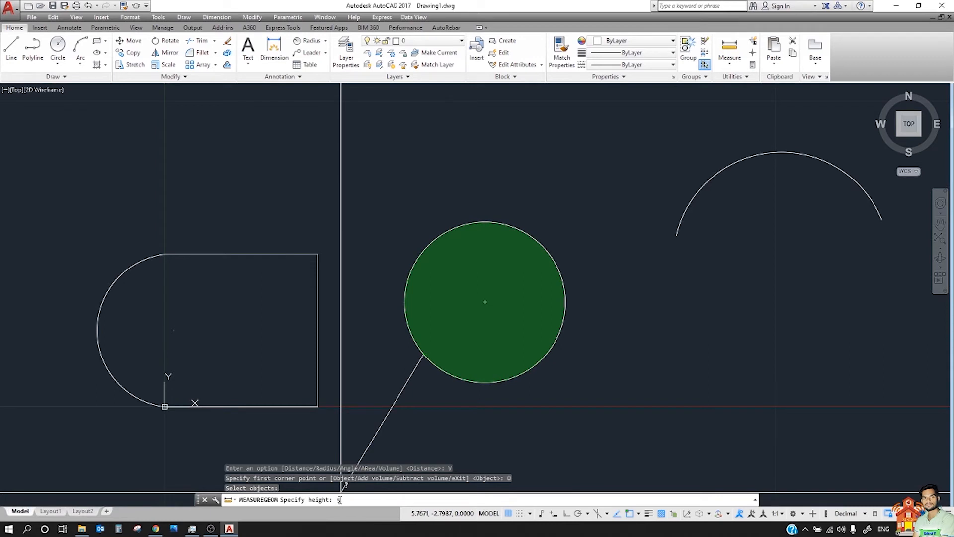
pyautogui.press('Return')
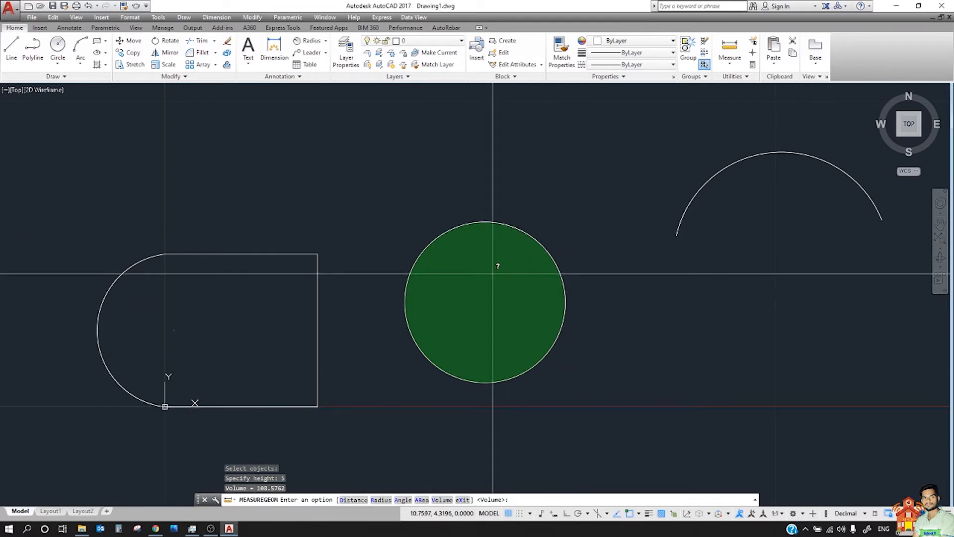
pyautogui.press('Escape')
pyautogui.click(561, 211)
pyautogui.press('Escape')
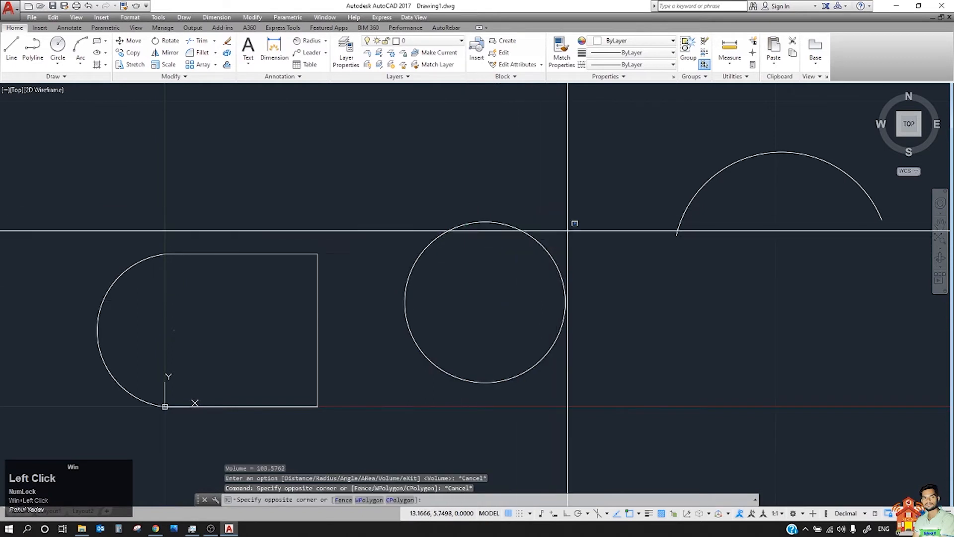
pyautogui.click(567, 230)
pyautogui.click(612, 256)
pyautogui.click(319, 209)
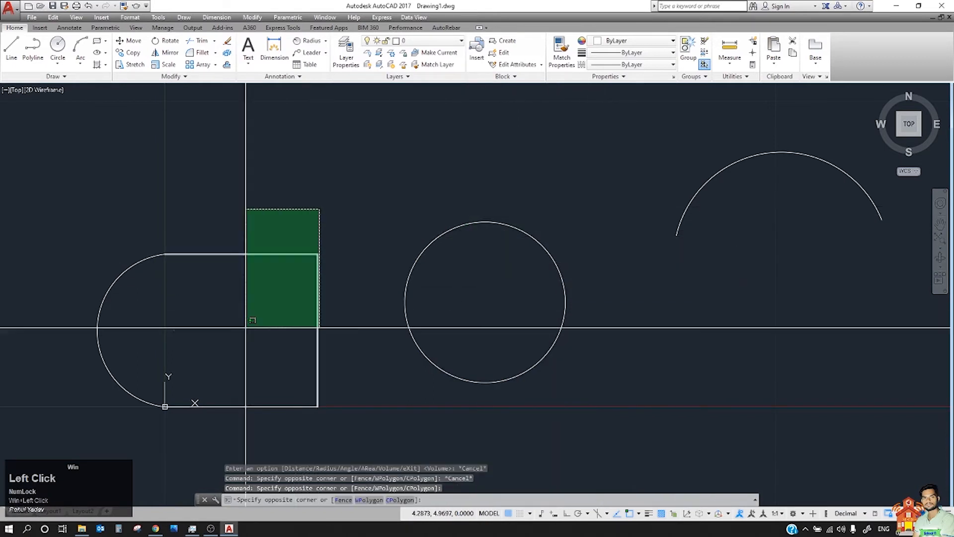
pyautogui.moveTo(247, 326); pyautogui.dragTo(460, 326, button='middle')
pyautogui.press('Escape')
pyautogui.click(550, 175)
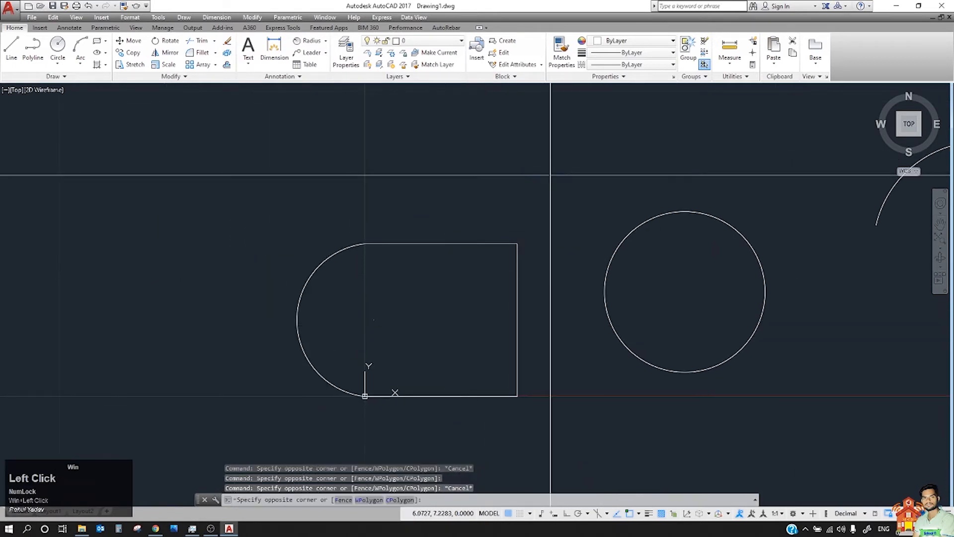
pyautogui.click(236, 458)
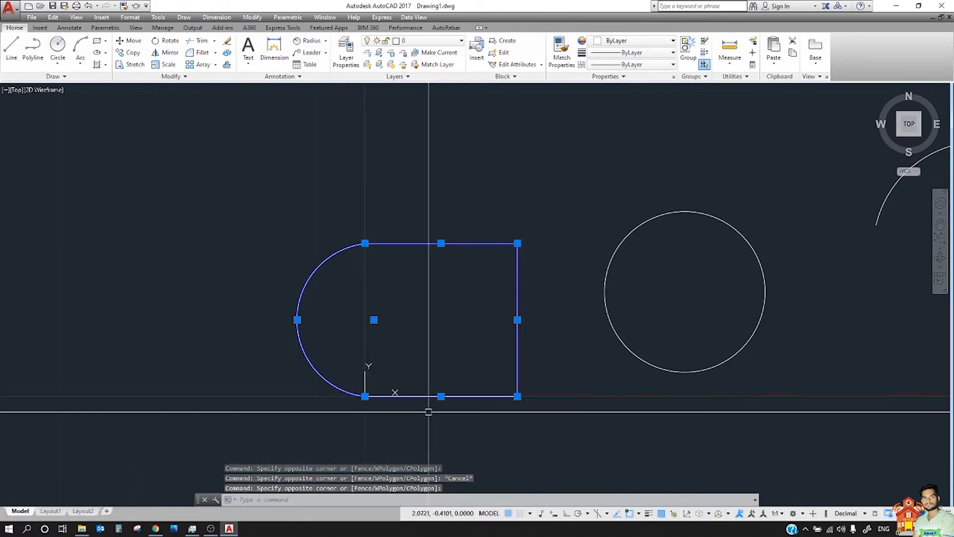
pyautogui.press('Escape')
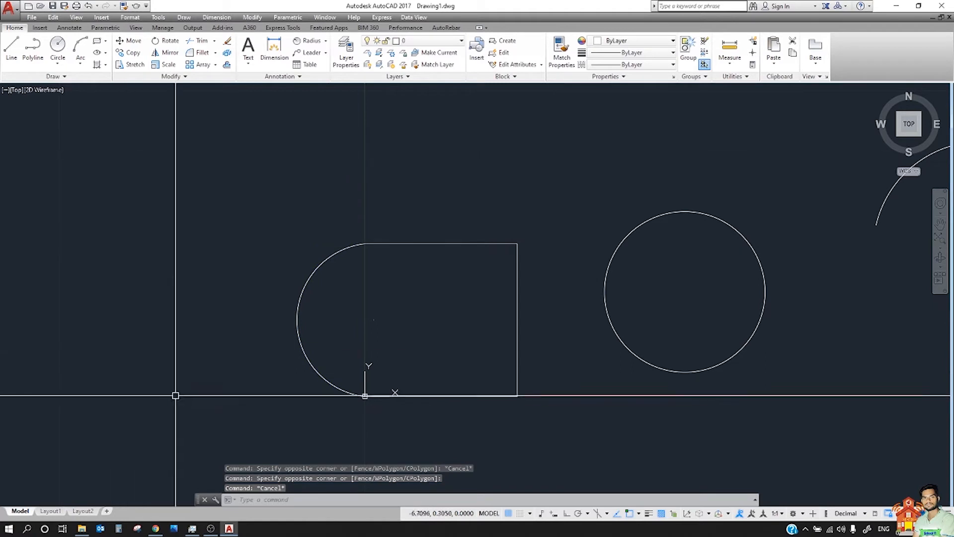
# Trace the square's four corners with MEASUREGEOM's Volume option, starting and ending at the upper-right corner, and accept the outline.
pyautogui.write('mea')
pyautogui.press('space')
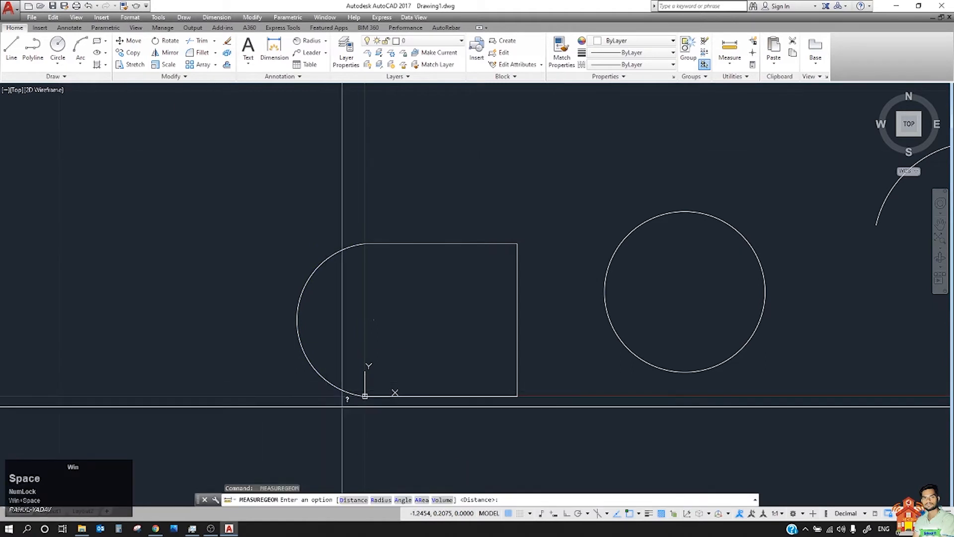
pyautogui.click(442, 500)
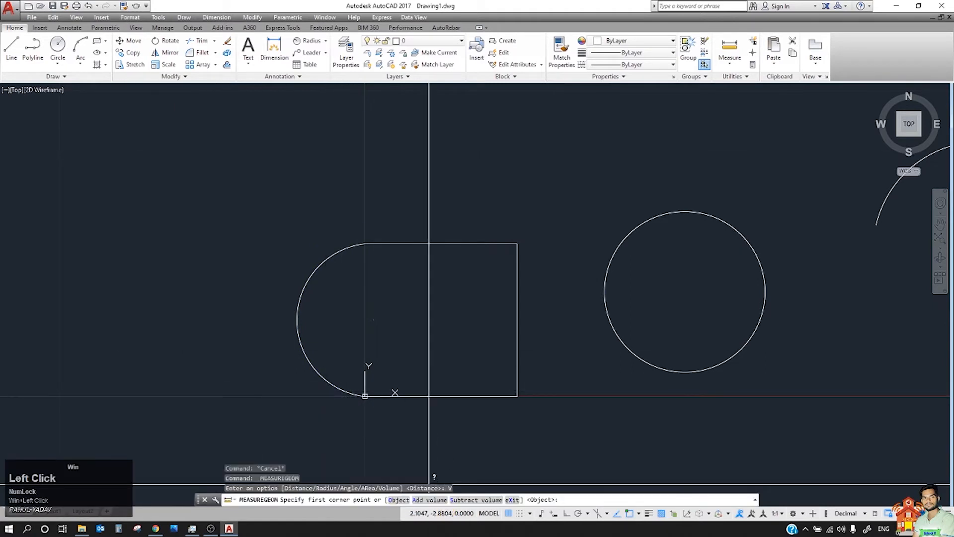
pyautogui.click(518, 244)
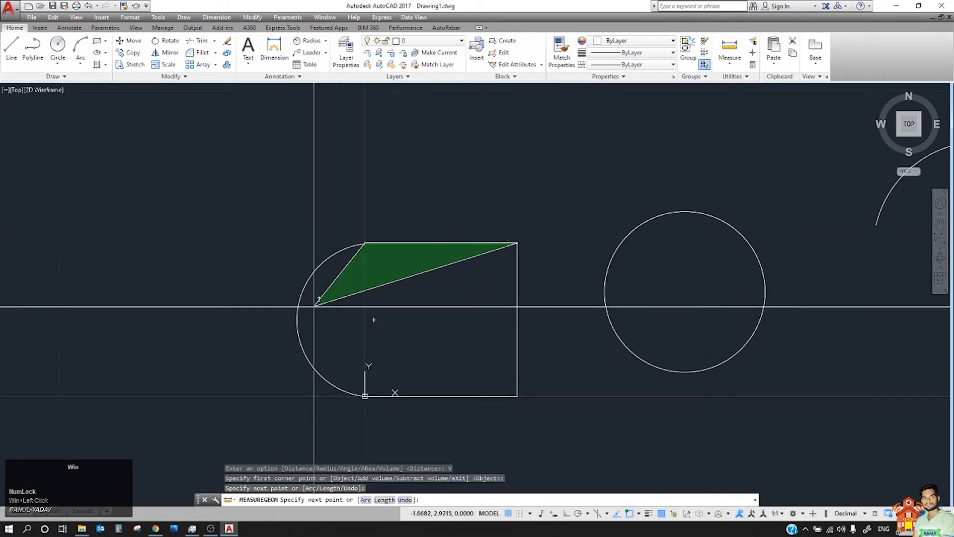
pyautogui.click(365, 397)
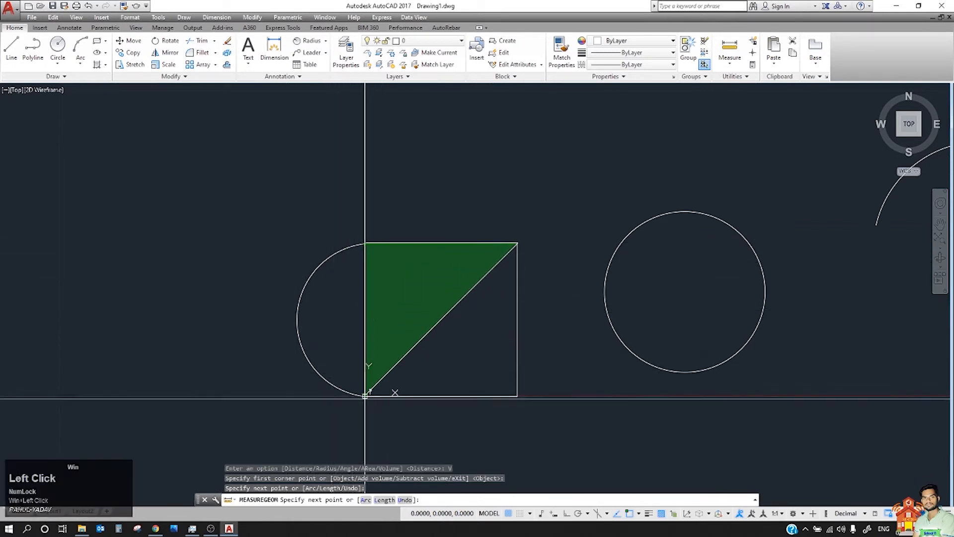
pyautogui.click(517, 397)
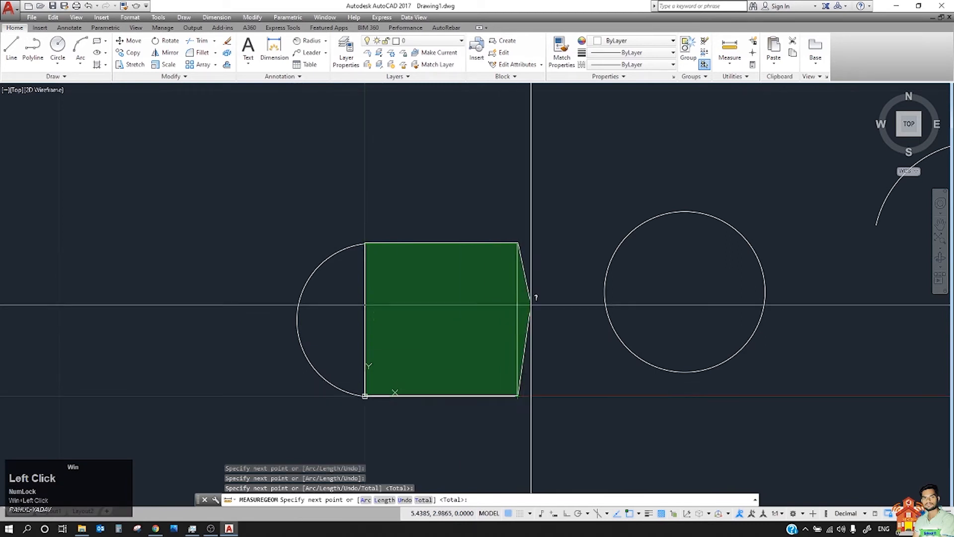
pyautogui.click(518, 243)
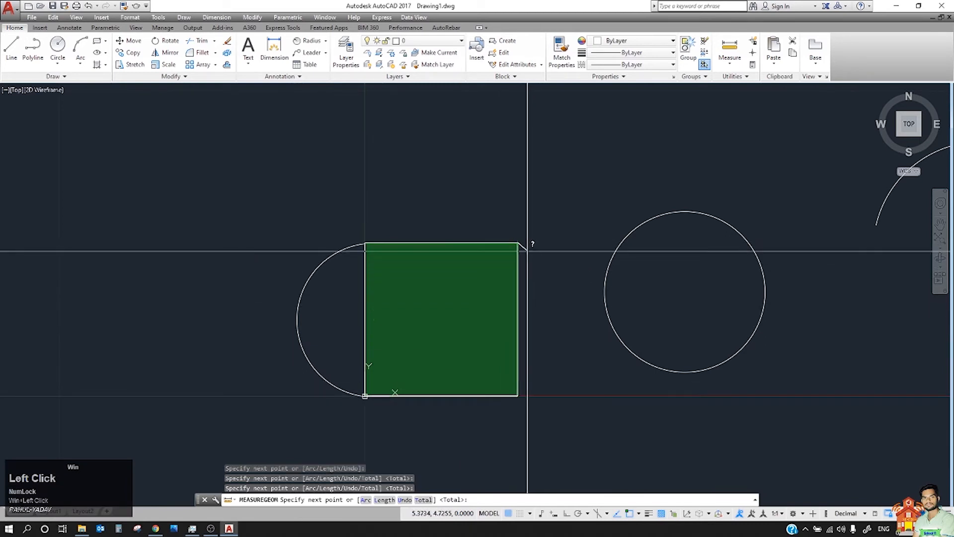
pyautogui.press('space')
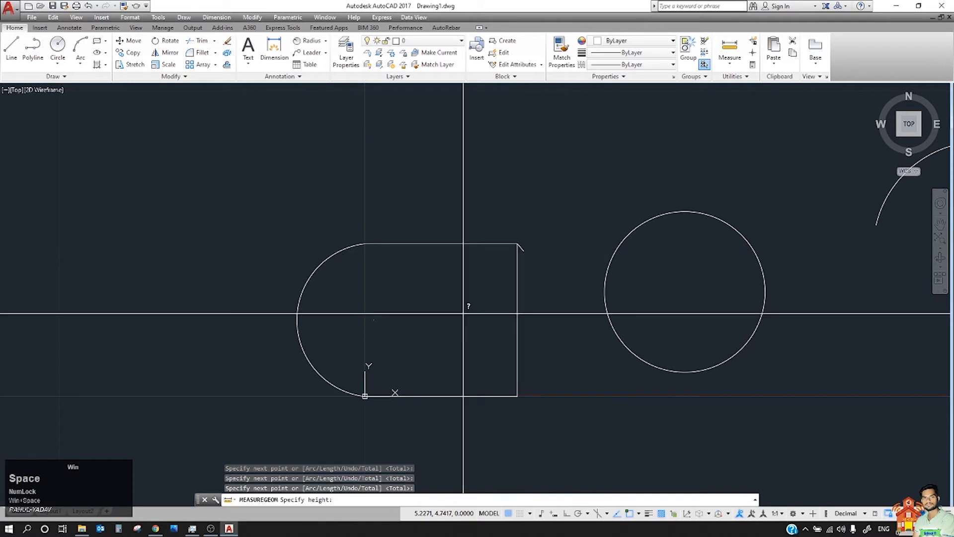
# Calculate the volume over the traced square using a height of 2000.
pyautogui.click(370, 499)
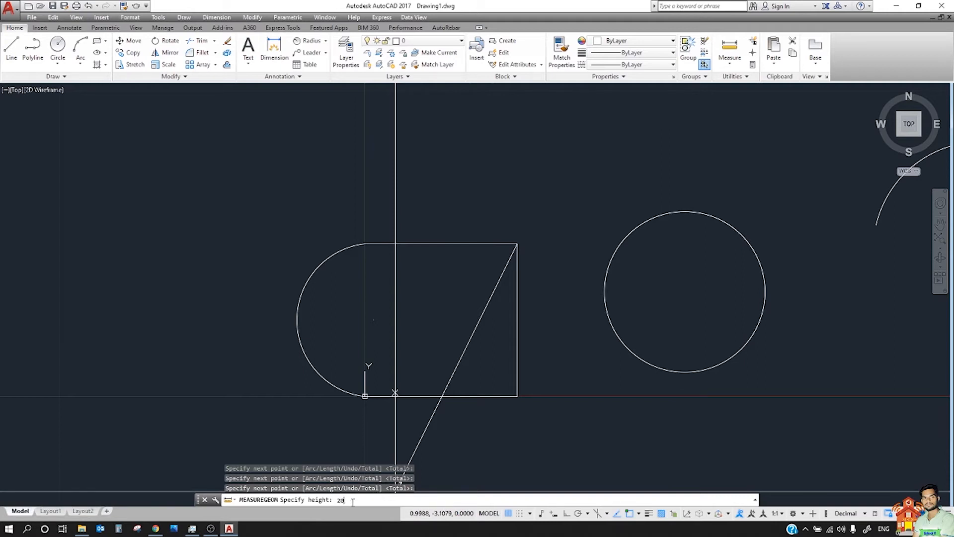
pyautogui.press('BackSpace')
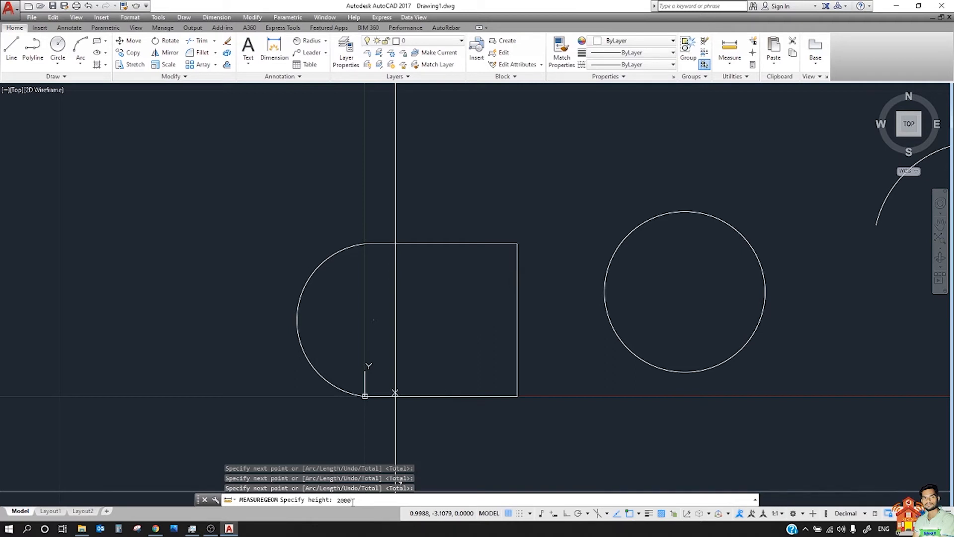
pyautogui.press('Return')
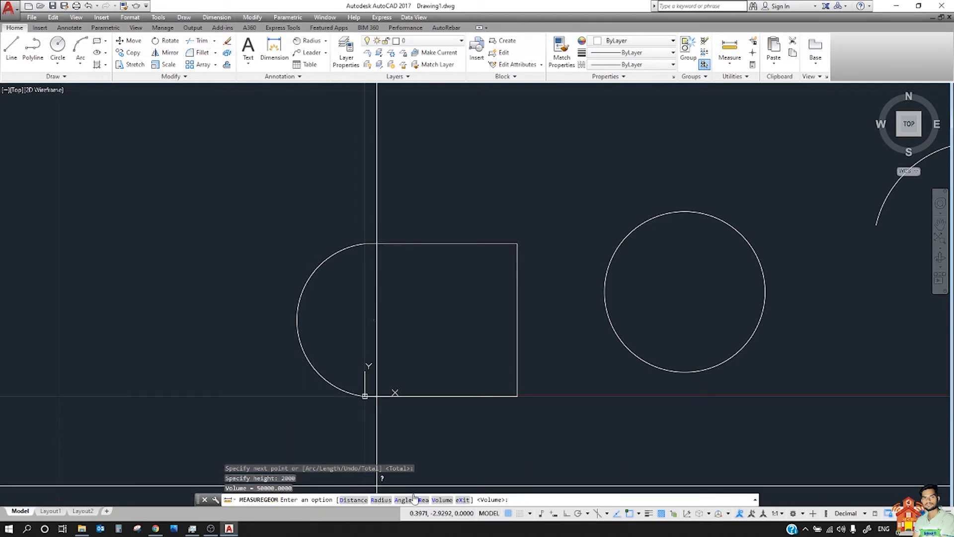
# End the measurement and erase the point object inside the square-and-arc shape.
pyautogui.scroll(2, 408, 336)
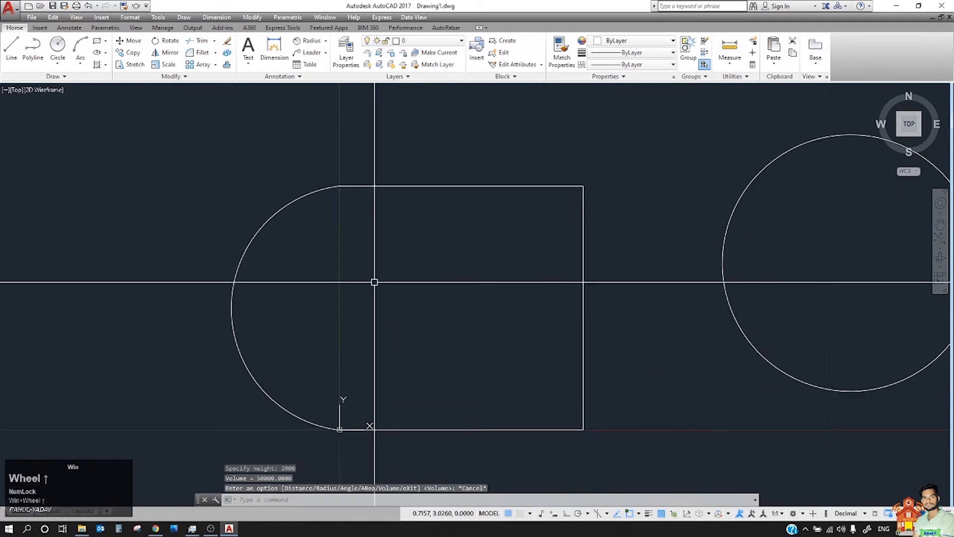
pyautogui.click(357, 278)
pyautogui.click(458, 381)
pyautogui.press('Escape')
pyautogui.click(305, 278)
pyautogui.click(441, 365)
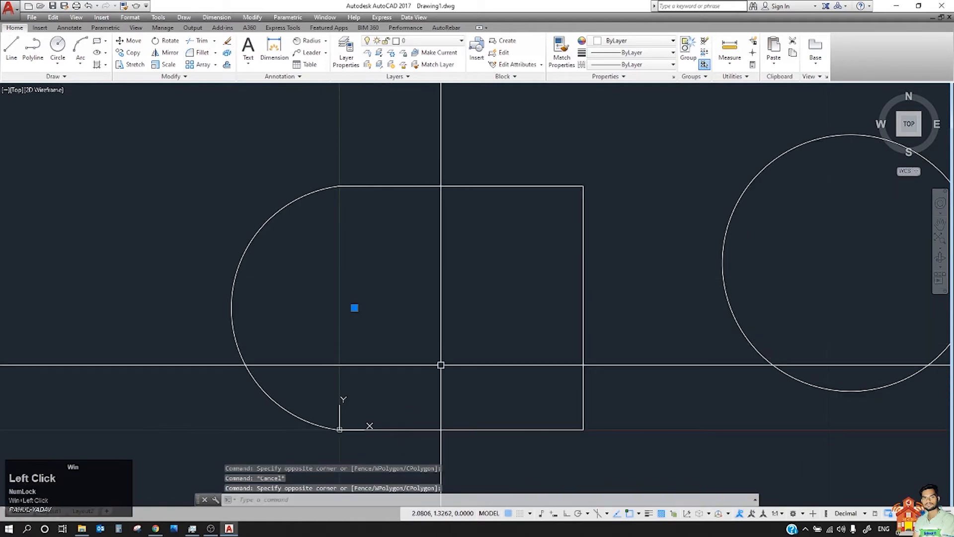
pyautogui.press('Delete')
# Draw an irregular five-vertex polyline with straight segments in the empty area beyond the arc.
pyautogui.scroll(-6, 283, 367)
pyautogui.moveTo(394, 353); pyautogui.dragTo(256, 380, button='middle')
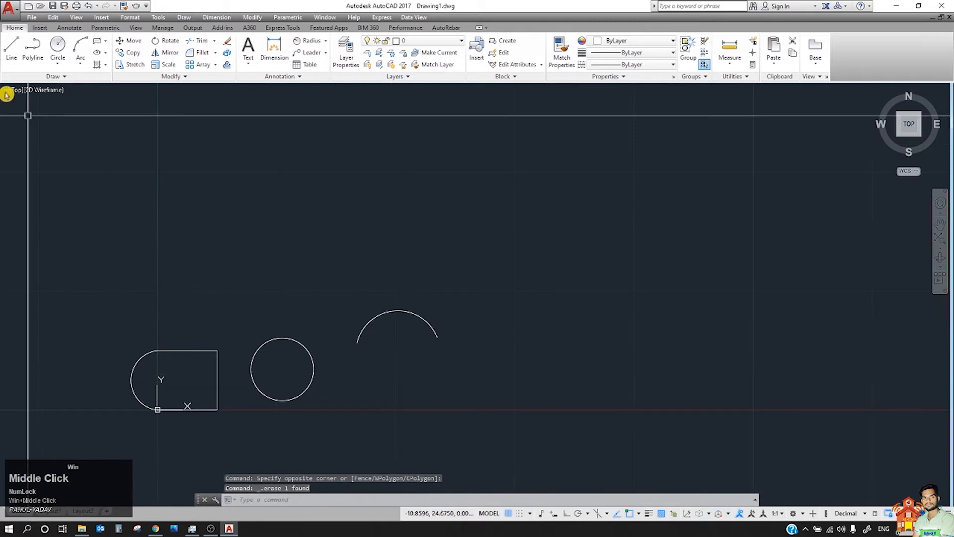
pyautogui.click(33, 48)
pyautogui.click(534, 377)
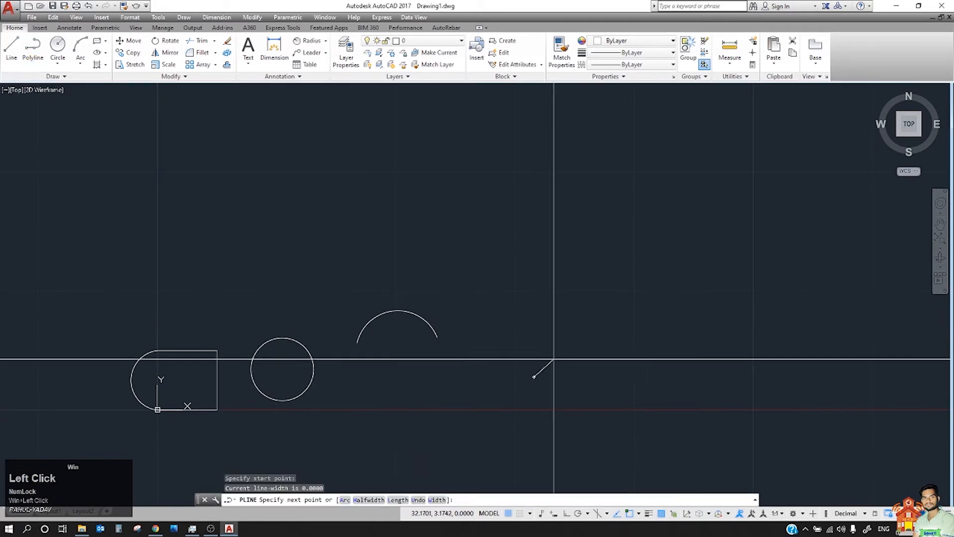
pyautogui.click(626, 230)
pyautogui.click(757, 333)
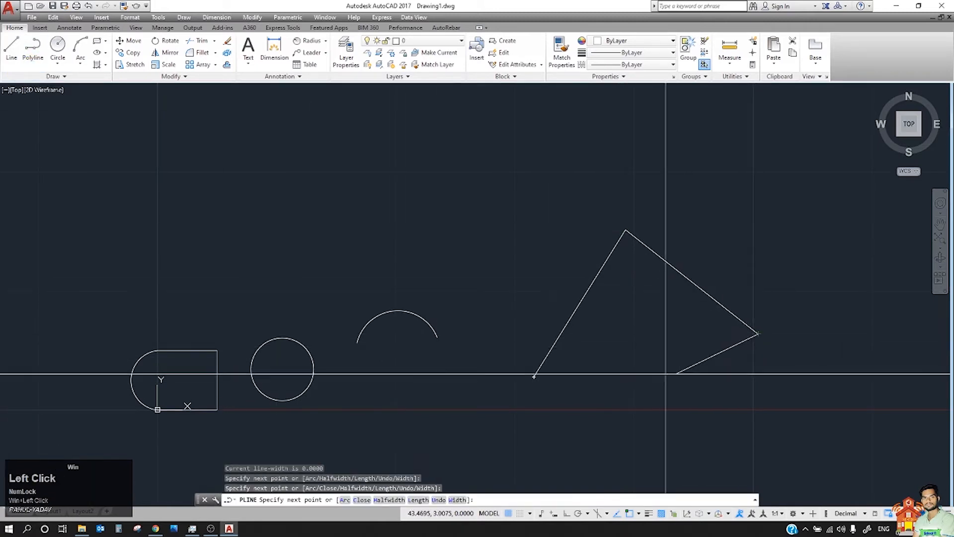
pyautogui.click(635, 327)
pyautogui.click(600, 416)
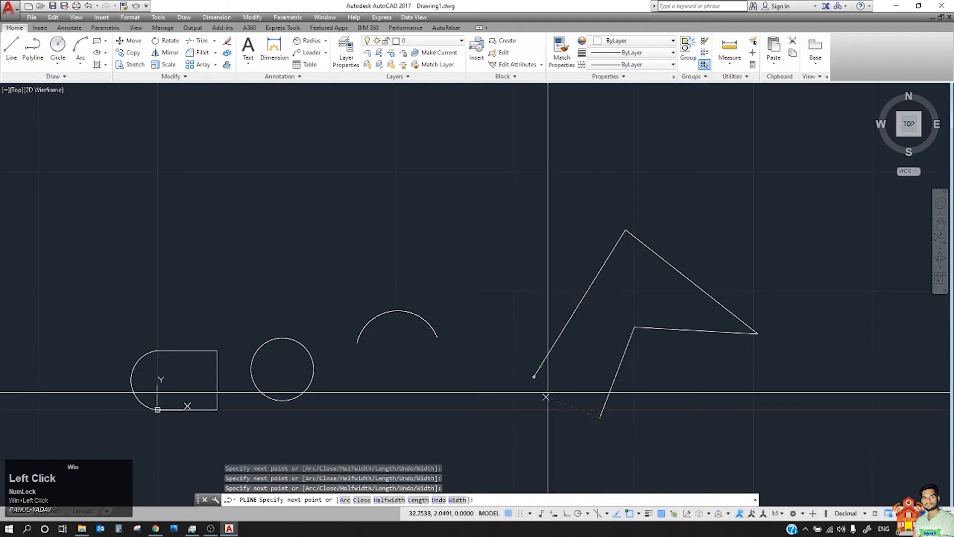
# Finish the irregular polyline by adding one more vertex below its start point and bringing the last segment back to the start point.
pyautogui.click(515, 456)
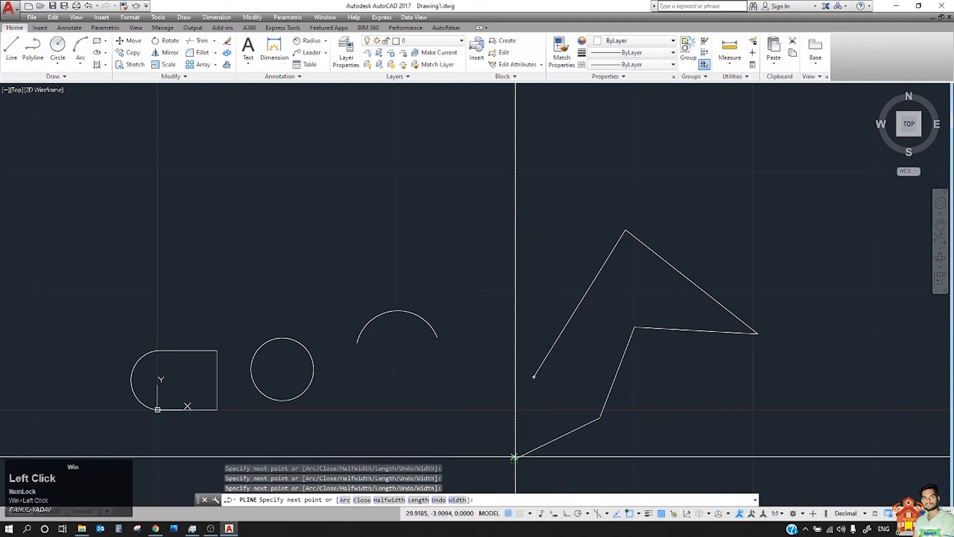
pyautogui.click(534, 376)
pyautogui.press('Escape')
# Select the finished irregular polyline to examine its outline and vertices as one object, and clear the selection.
pyautogui.moveTo(600, 367); pyautogui.dragTo(467, 317, button='middle')
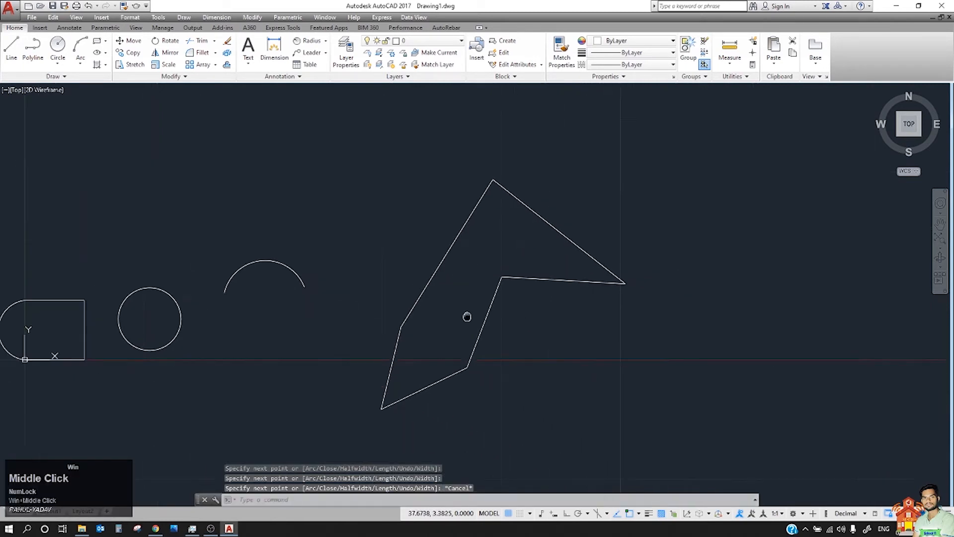
pyautogui.scroll(2, 468, 317)
pyautogui.scroll(-2, 463, 311)
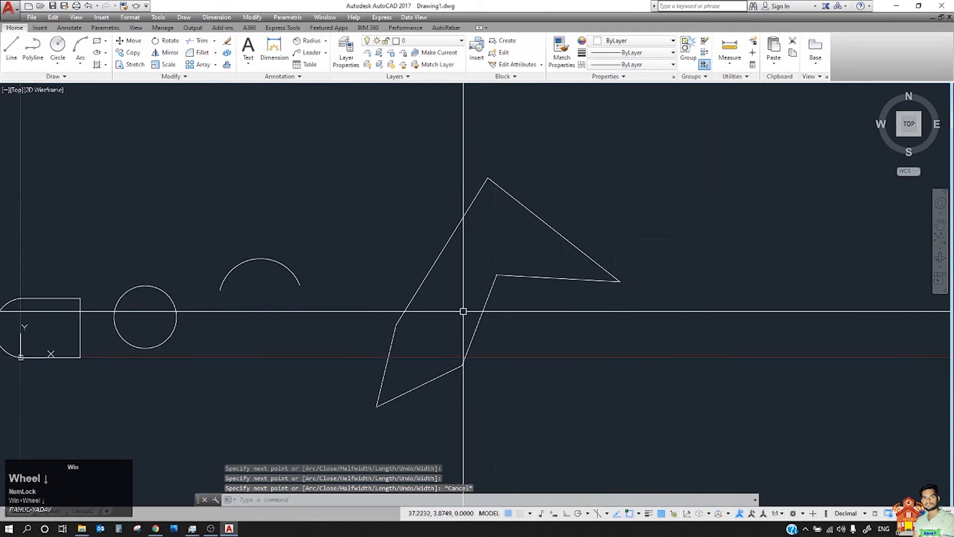
pyautogui.scroll(2, 463, 311)
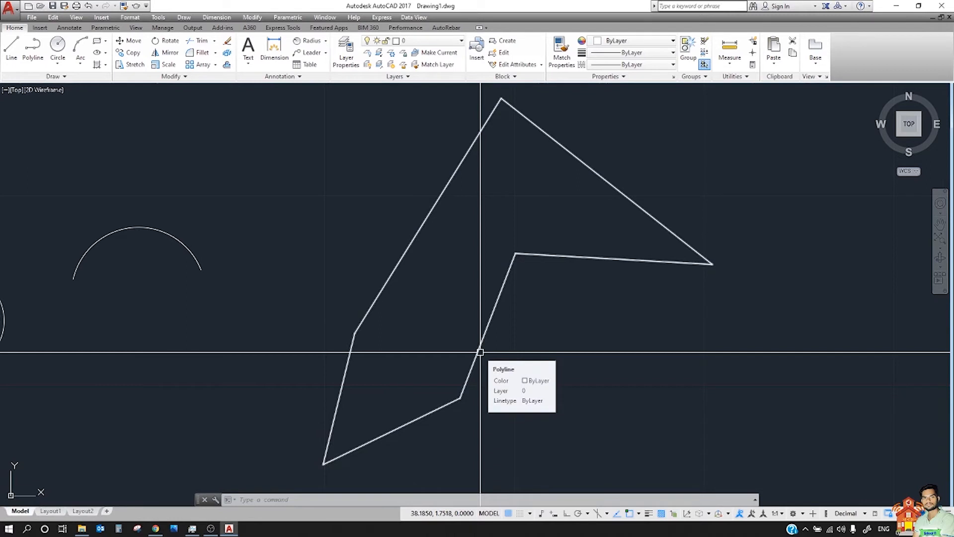
pyautogui.click(464, 396)
pyautogui.scroll(-4, 386, 324)
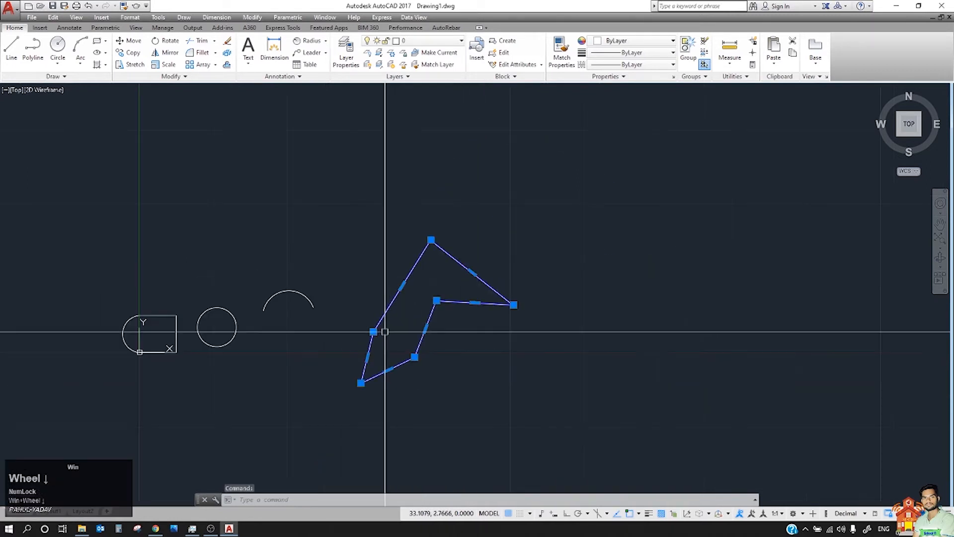
pyautogui.scroll(2, 437, 253)
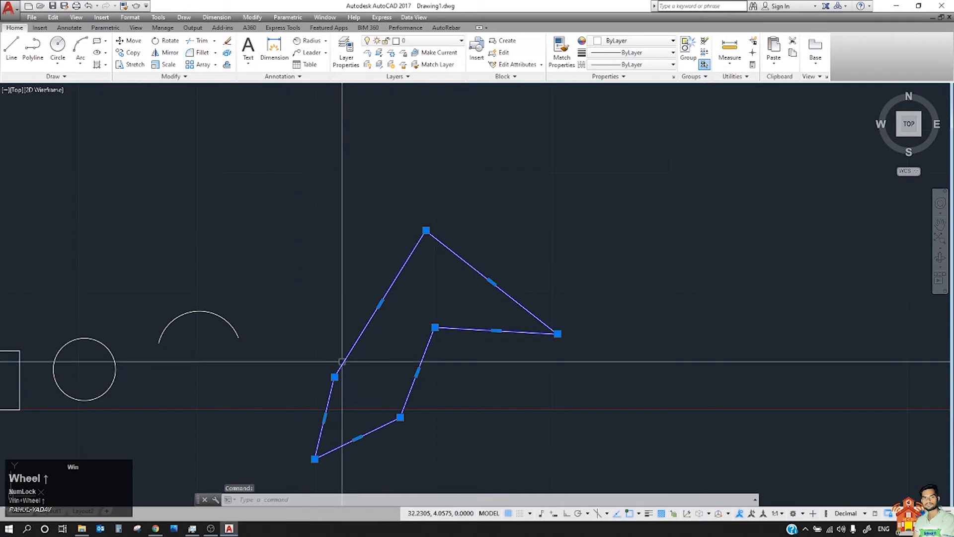
pyautogui.moveTo(341, 390); pyautogui.dragTo(357, 362, button='middle')
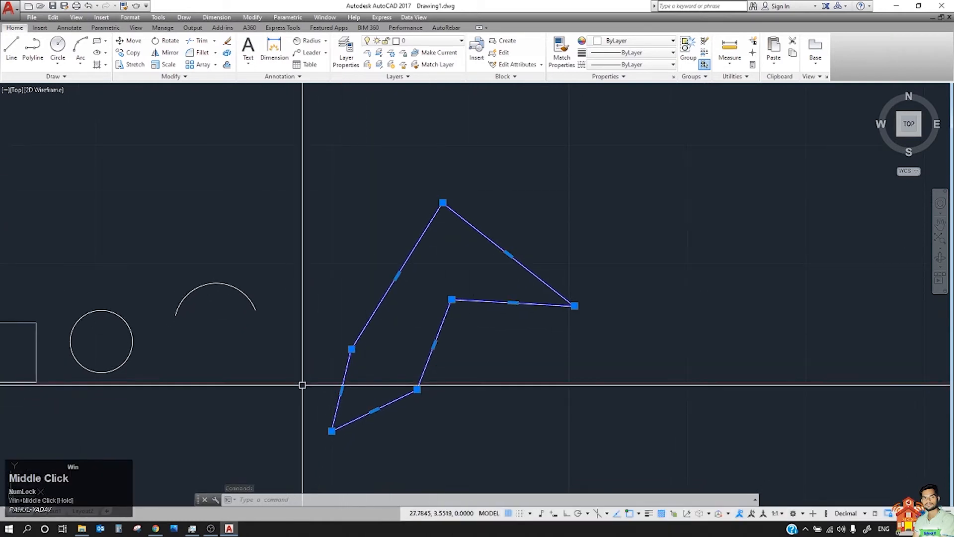
pyautogui.press('Escape')
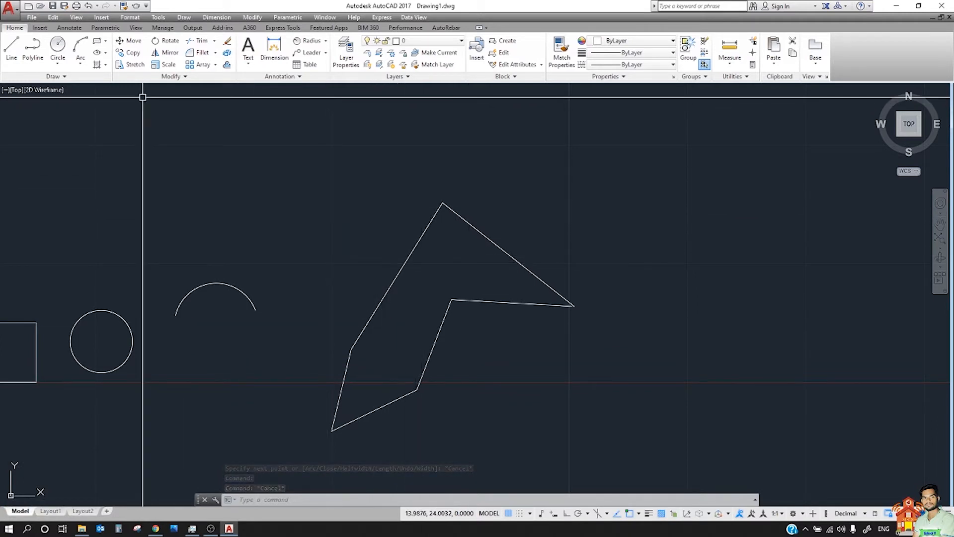
# Measure the area and perimeter of the irregular polyline using MEASUREGEOM with the Area and Object options, and end the command.
pyautogui.write('mea')
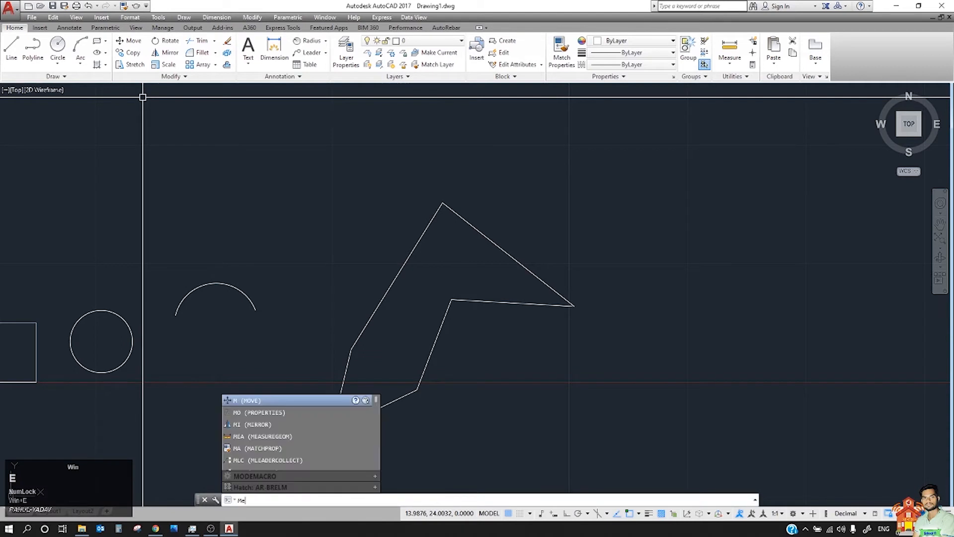
pyautogui.press('space')
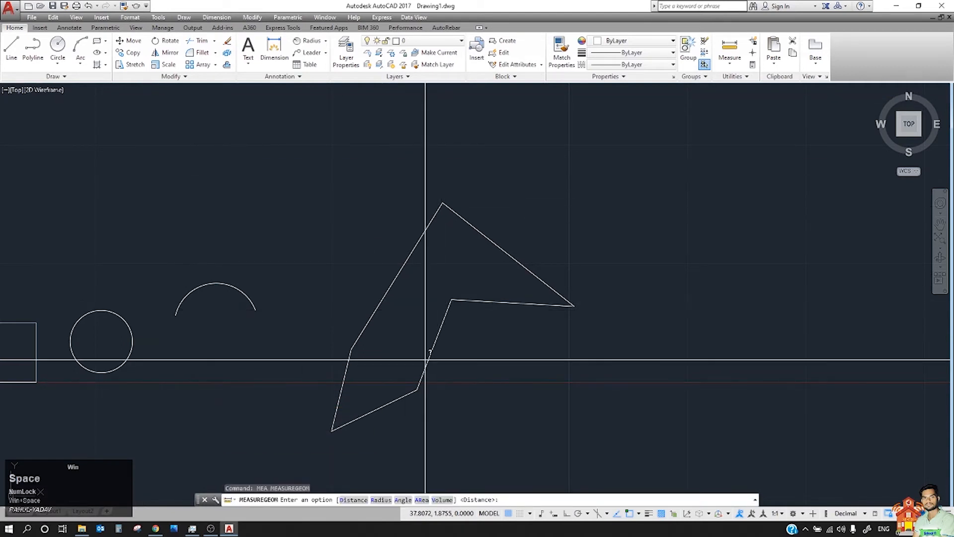
pyautogui.write('ar')
pyautogui.press('space')
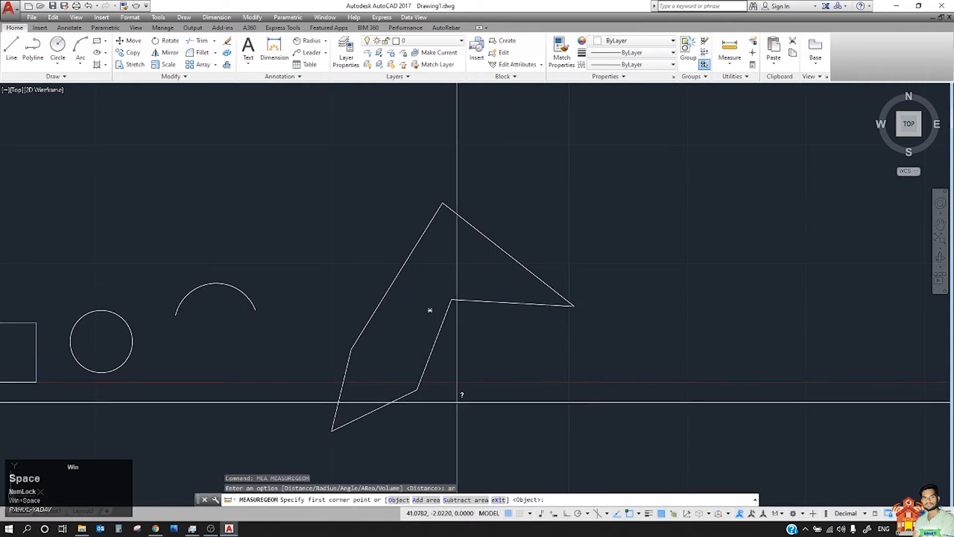
pyautogui.click(398, 500)
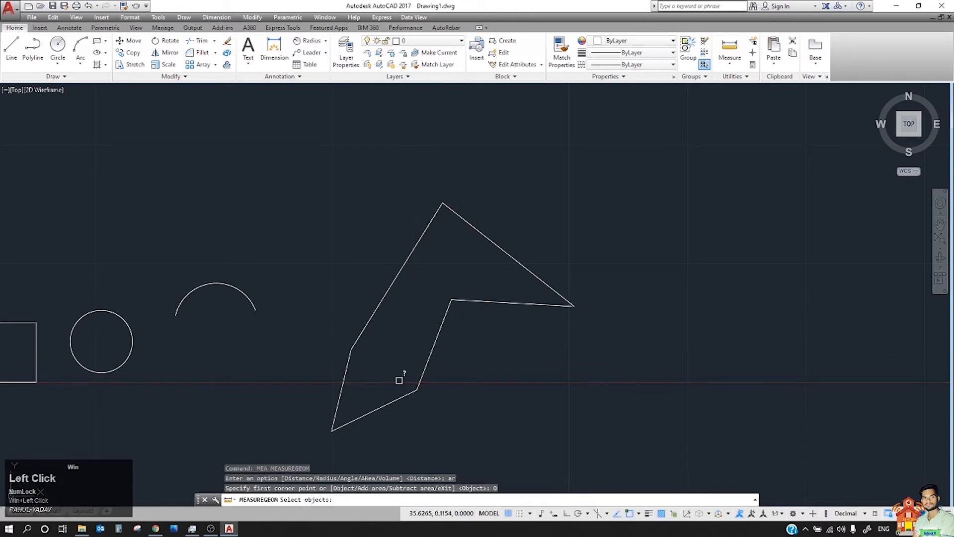
pyautogui.click(394, 287)
pyautogui.scroll(3, 534, 283)
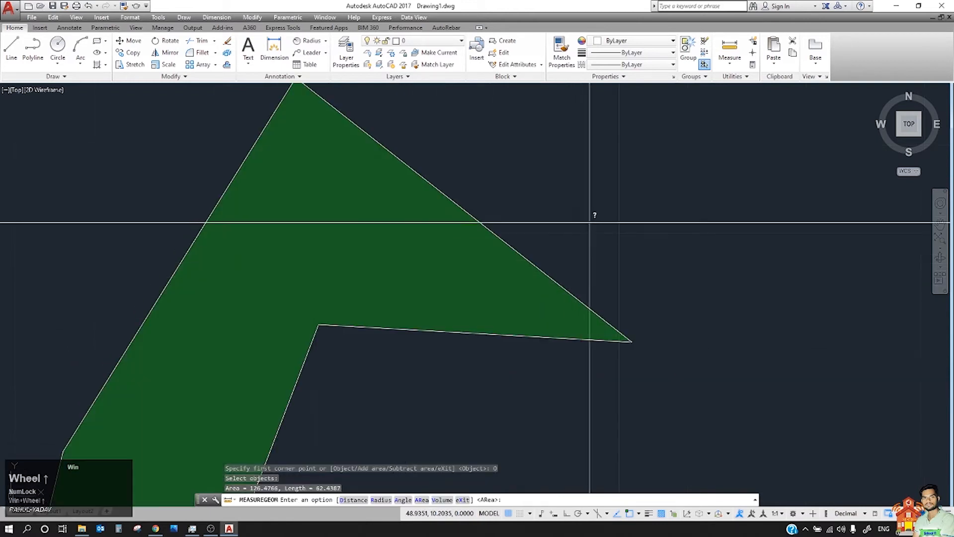
pyautogui.scroll(-4, 646, 167)
pyautogui.scroll(4, 456, 292)
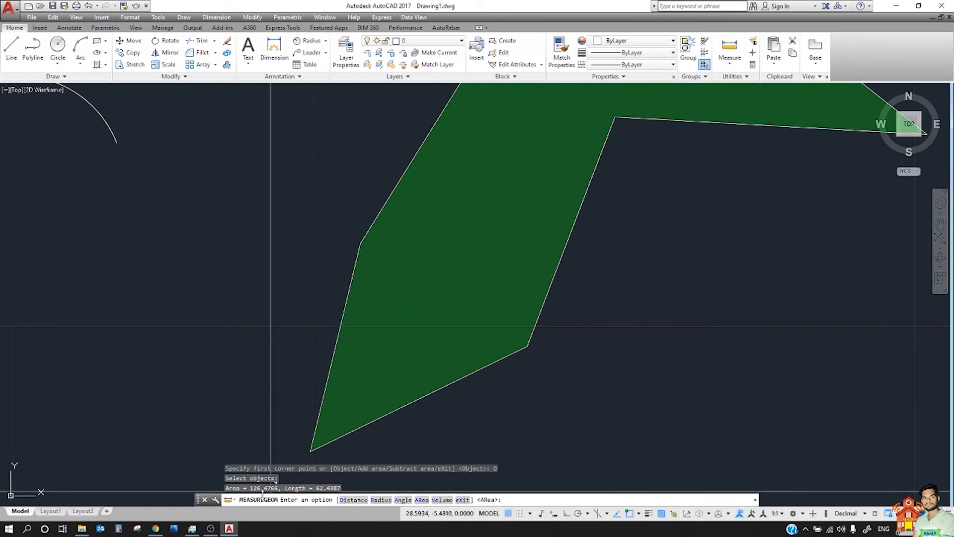
pyautogui.scroll(-5, 352, 345)
pyautogui.scroll(4, 398, 315)
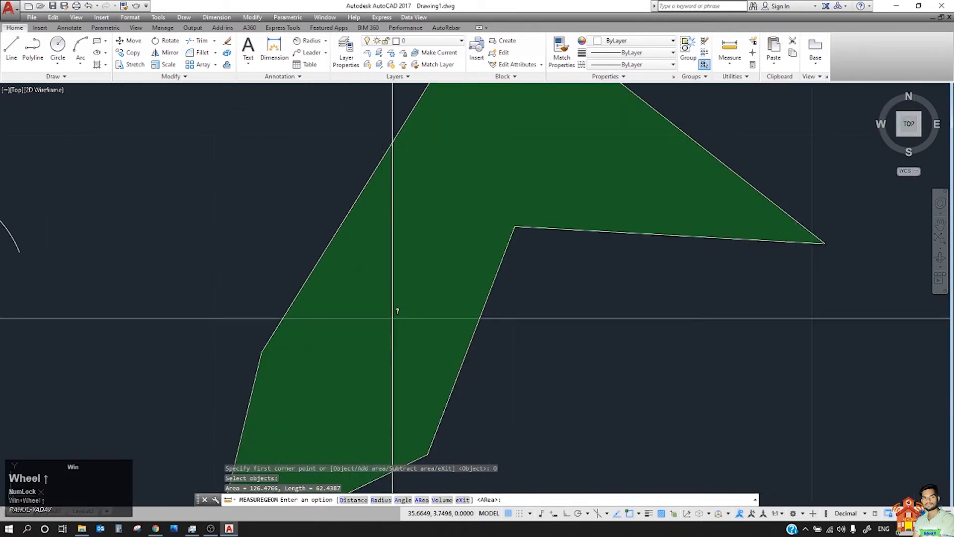
pyautogui.scroll(-4, 476, 270)
pyautogui.scroll(2, 475, 270)
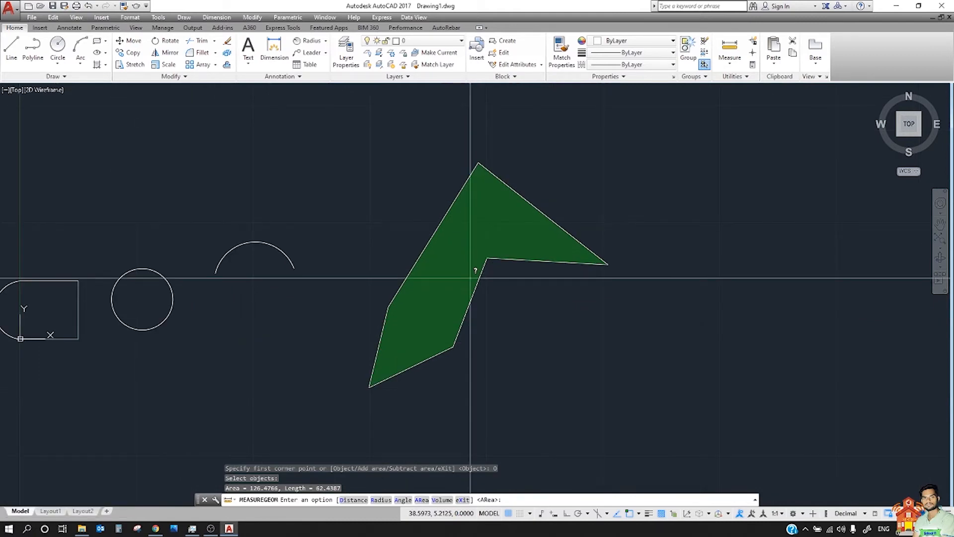
pyautogui.press('Escape')
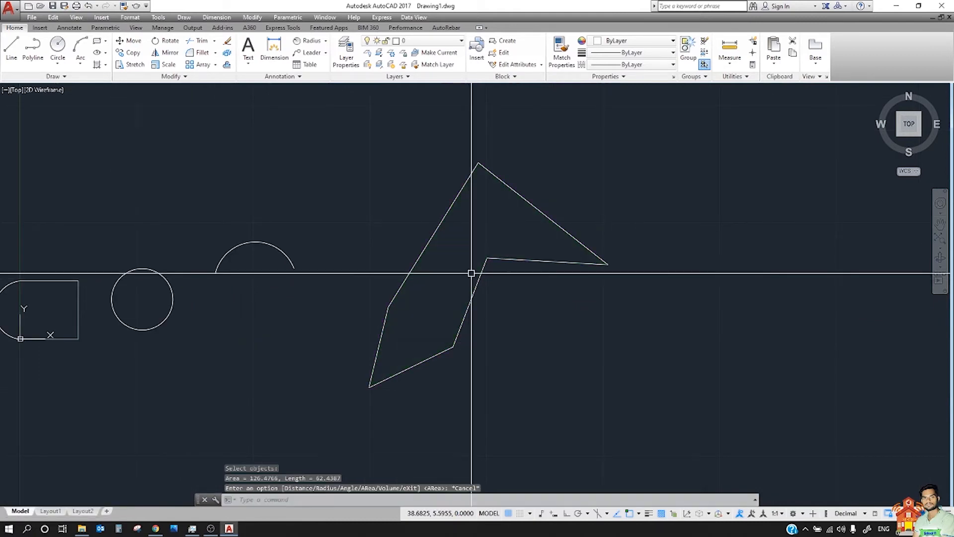
pyautogui.scroll(4, 470, 273)
pyautogui.moveTo(337, 313); pyautogui.dragTo(174, 377, button='middle')
pyautogui.scroll(-12, 237, 315)
pyautogui.moveTo(236, 315); pyautogui.dragTo(454, 278, button='middle')
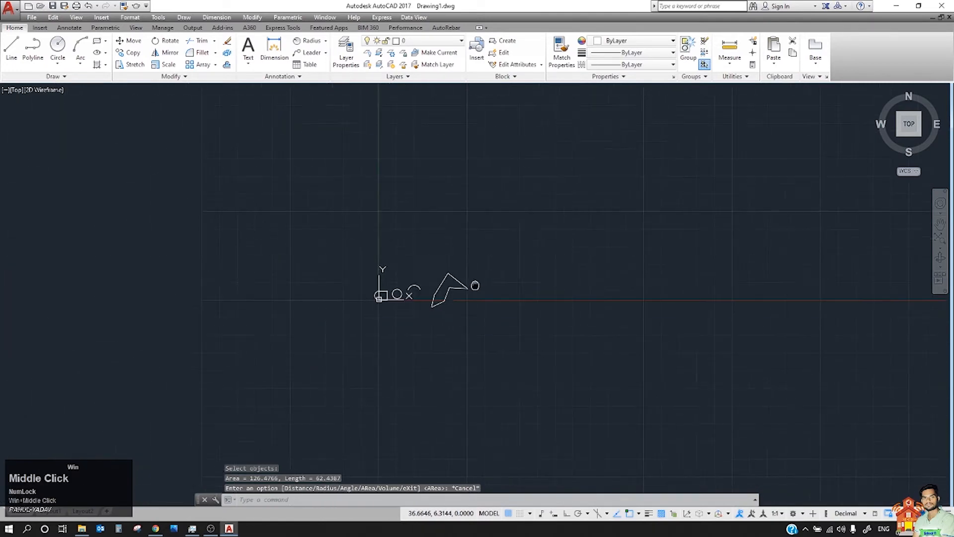
pyautogui.scroll(5, 488, 279)
pyautogui.scroll(5, 488, 283)
pyautogui.scroll(-5, 488, 283)
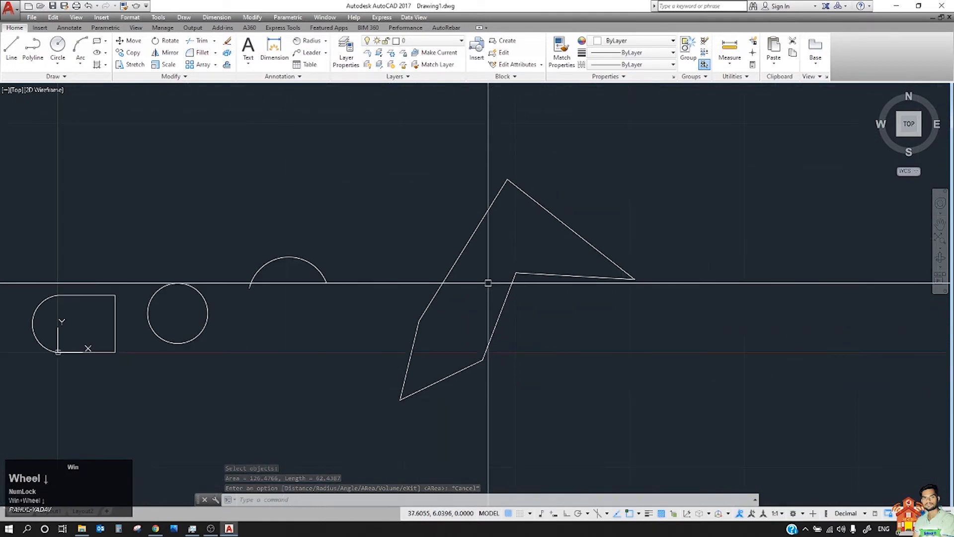
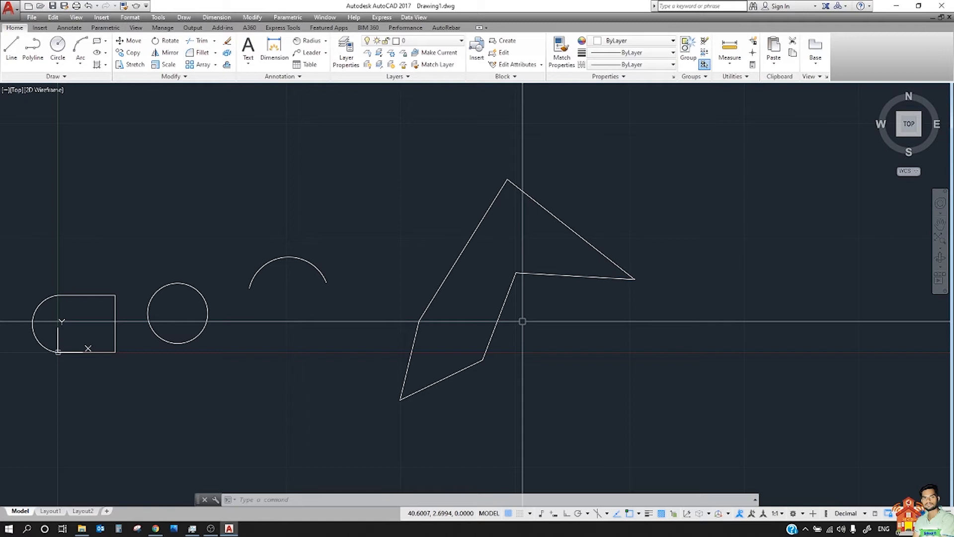
# Run the AREA command in Subtract mode by object and subtract the irregular polyline and the circle.
pyautogui.write('aa')
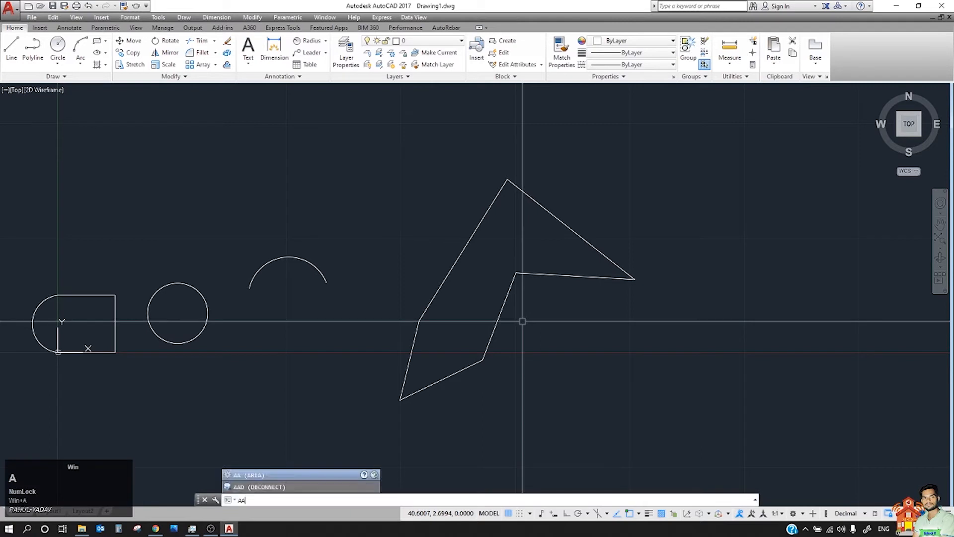
pyautogui.press('Return')
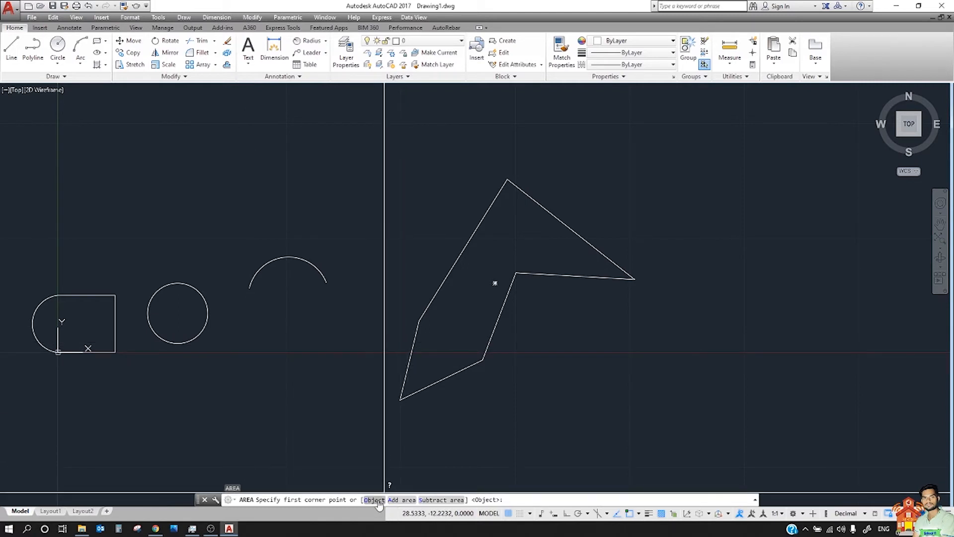
pyautogui.click(440, 500)
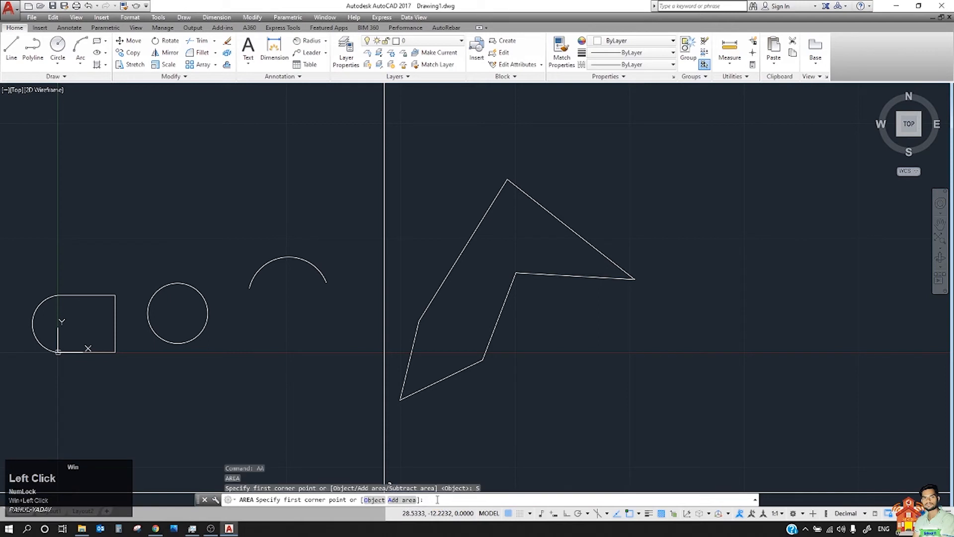
pyautogui.click(378, 501)
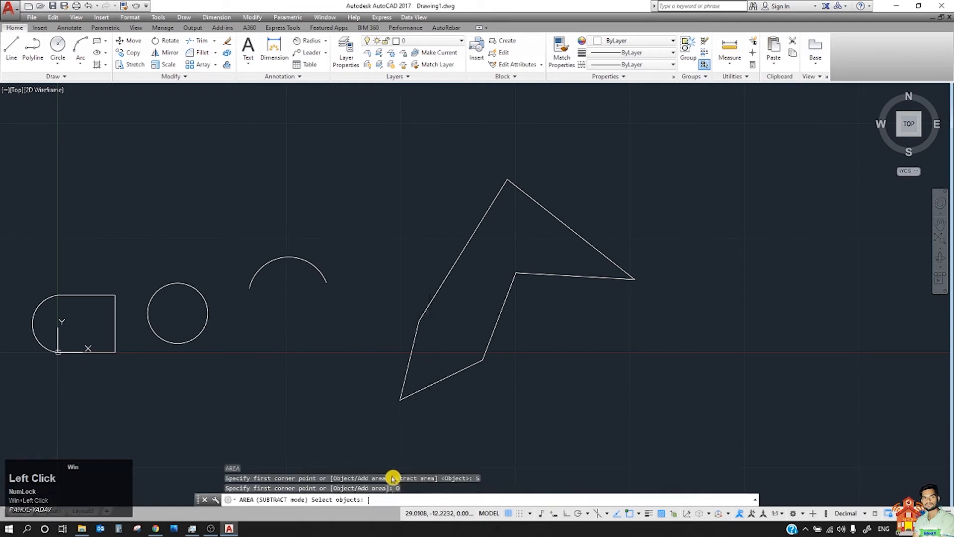
pyautogui.click(413, 350)
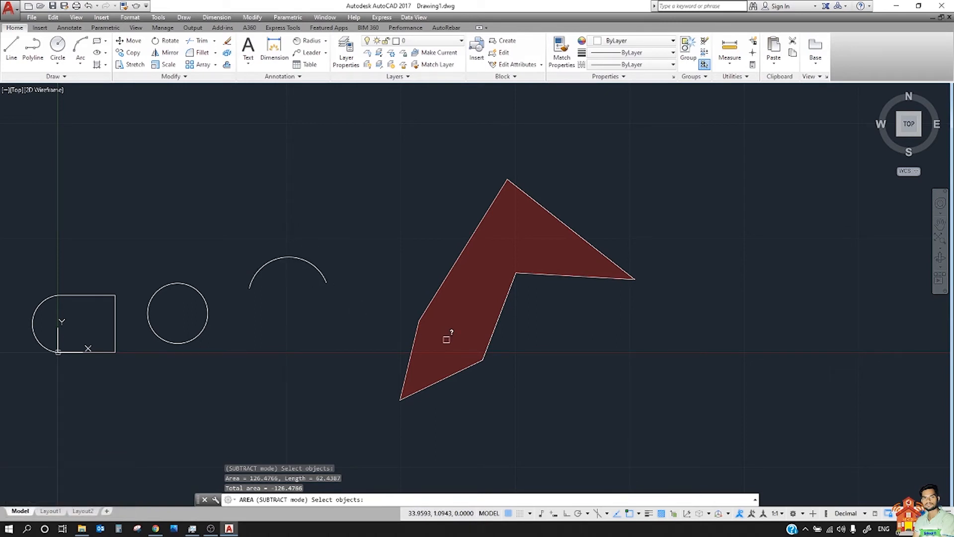
pyautogui.click(211, 301)
pyautogui.moveTo(275, 351); pyautogui.dragTo(487, 331, button='middle')
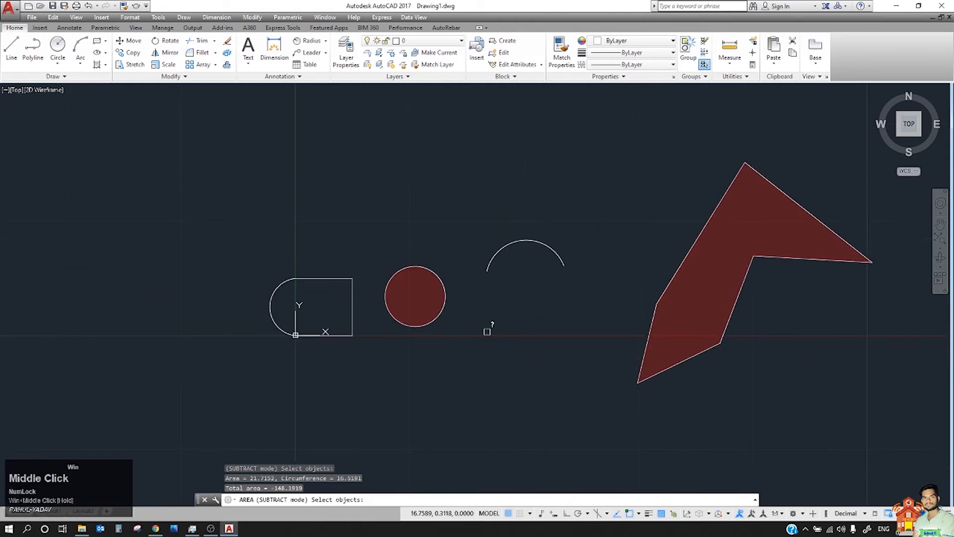
pyautogui.press('space')
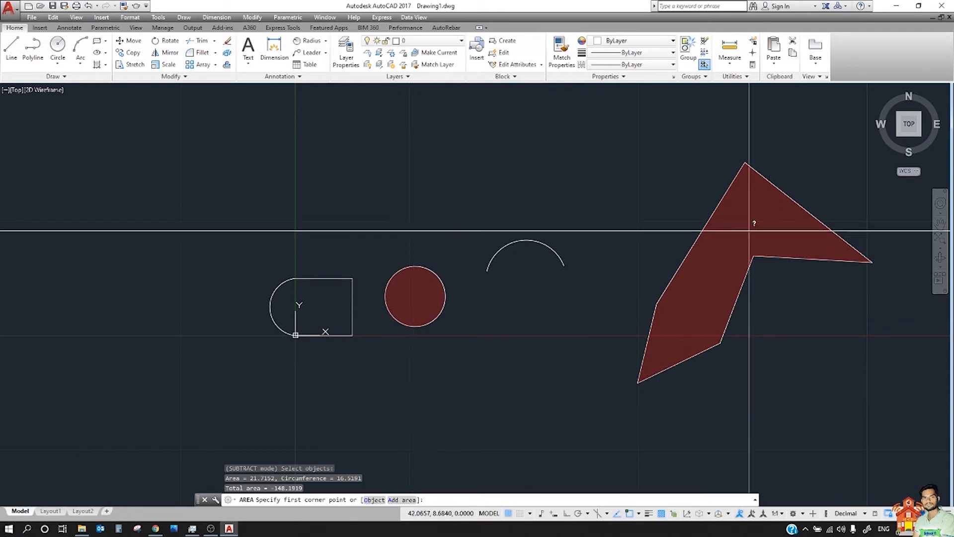
# Try to subtract the square part of the round-ended shape by picking its corner points, and cancel the AREA command.
pyautogui.scroll(2, 382, 279)
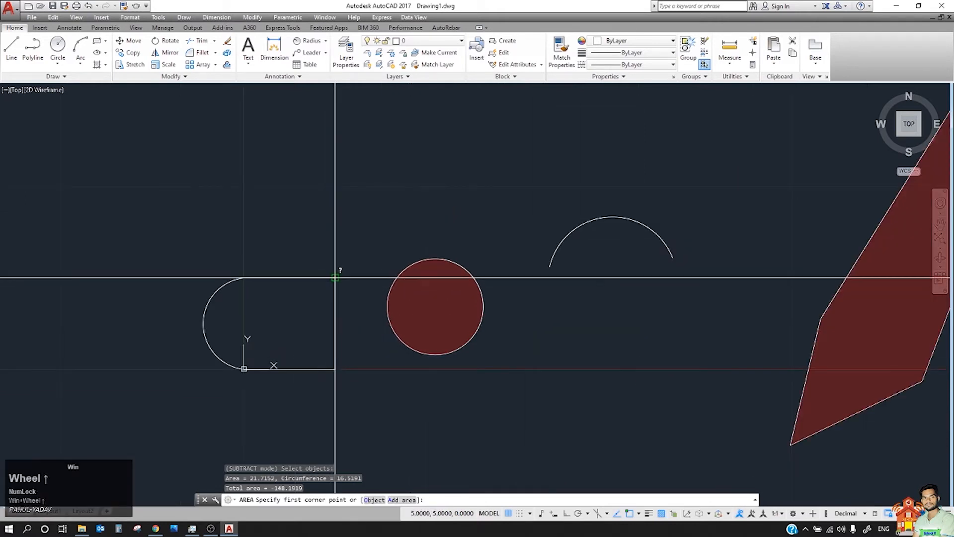
pyautogui.click(335, 277)
pyautogui.click(244, 278)
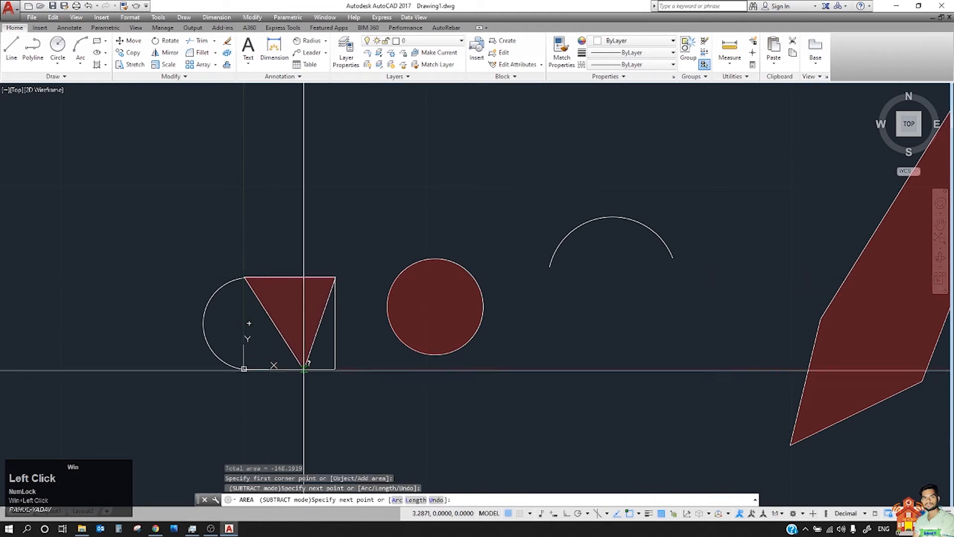
pyautogui.click(335, 369)
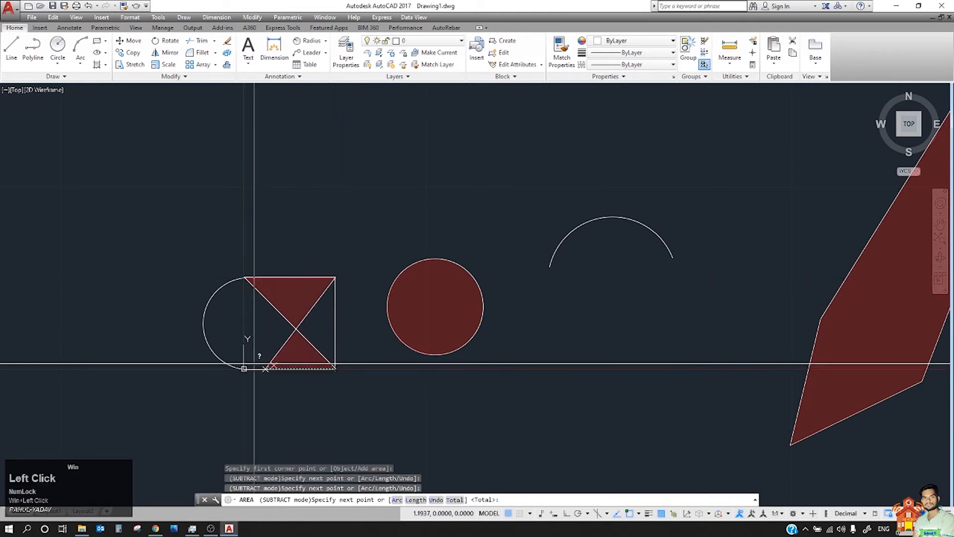
pyautogui.click(243, 369)
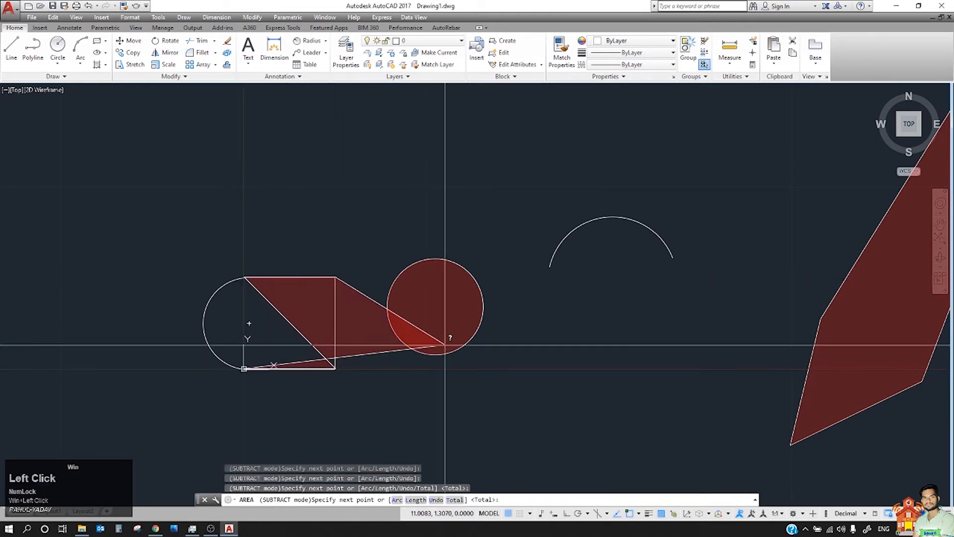
pyautogui.click(334, 200)
pyautogui.press('Escape')
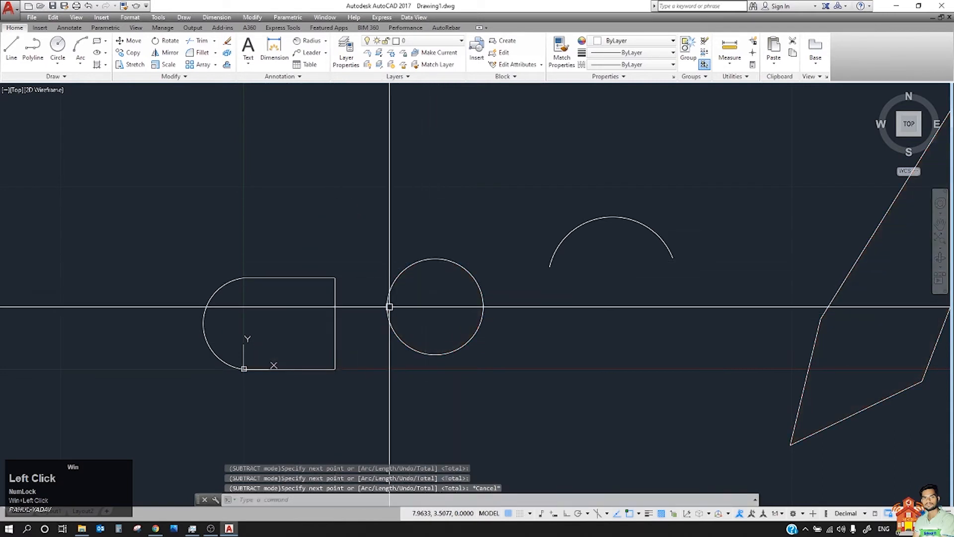
# Run the AREA command in Add mode and trace the square part of the round-ended shape through its four corner points.
pyautogui.press('space')
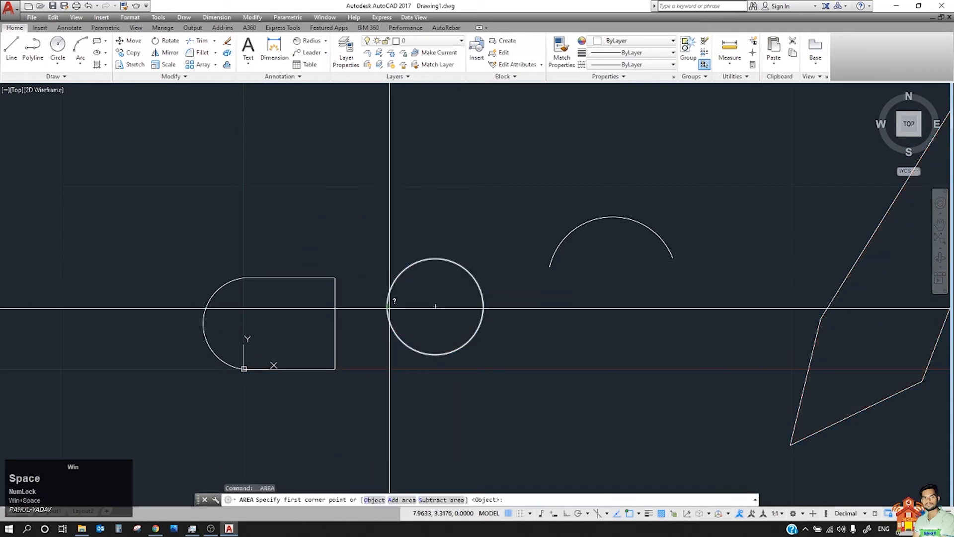
pyautogui.click(401, 499)
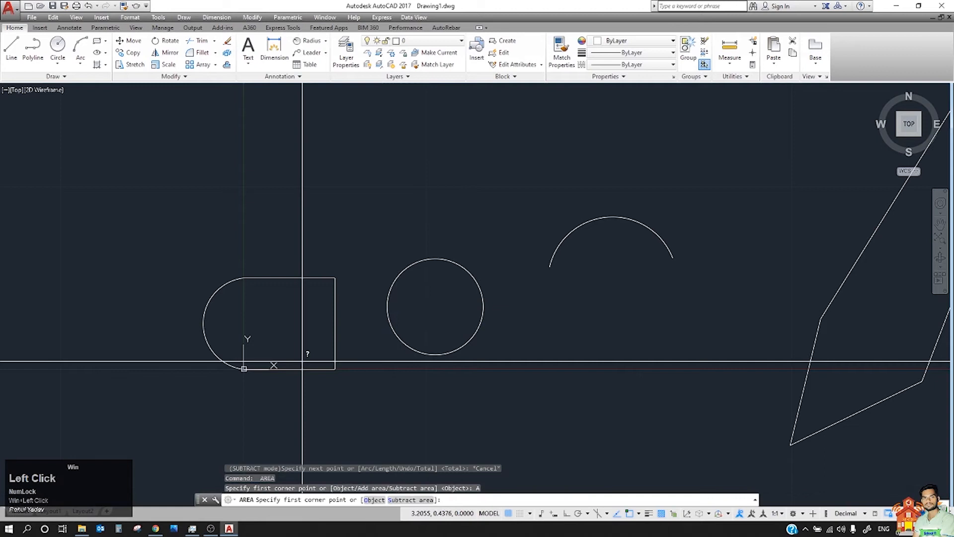
pyautogui.click(336, 368)
pyautogui.click(335, 278)
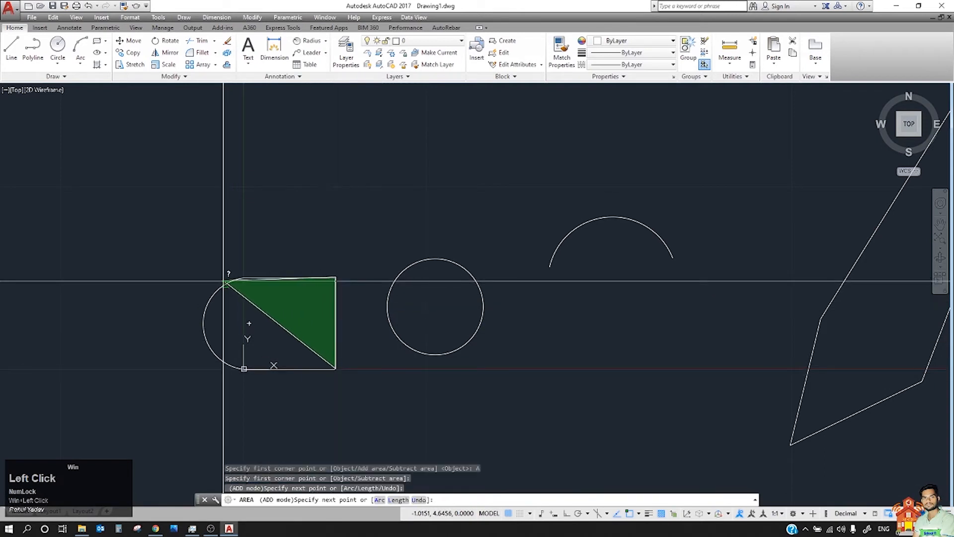
pyautogui.click(240, 277)
pyautogui.click(244, 369)
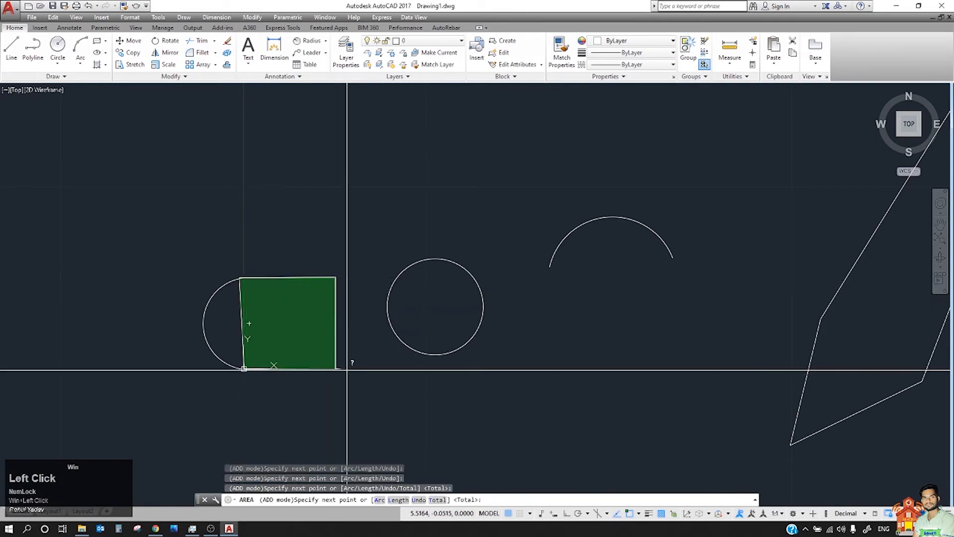
pyautogui.click(336, 369)
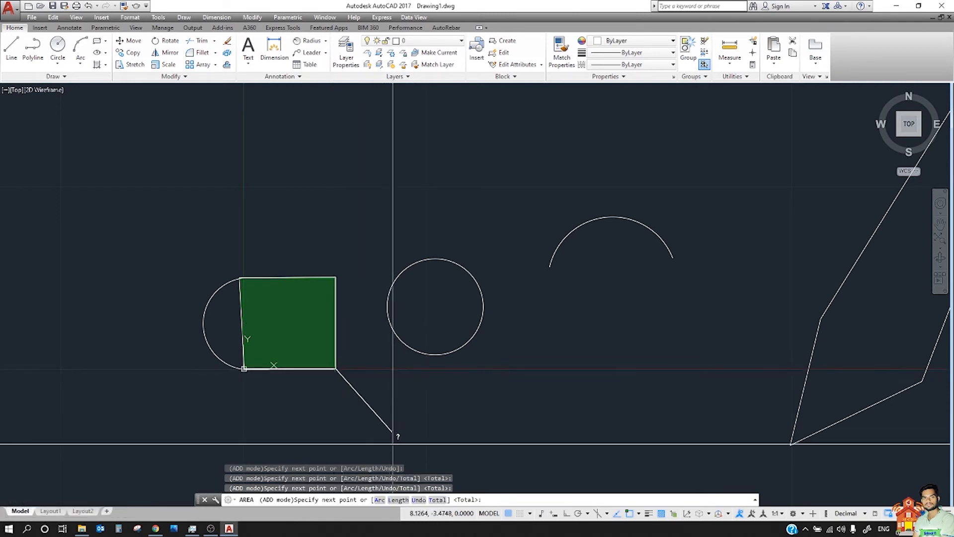
# Extend the added area with the Length option toward the circle's centre and freehand points below the shapes, and total it.
pyautogui.click(390, 501)
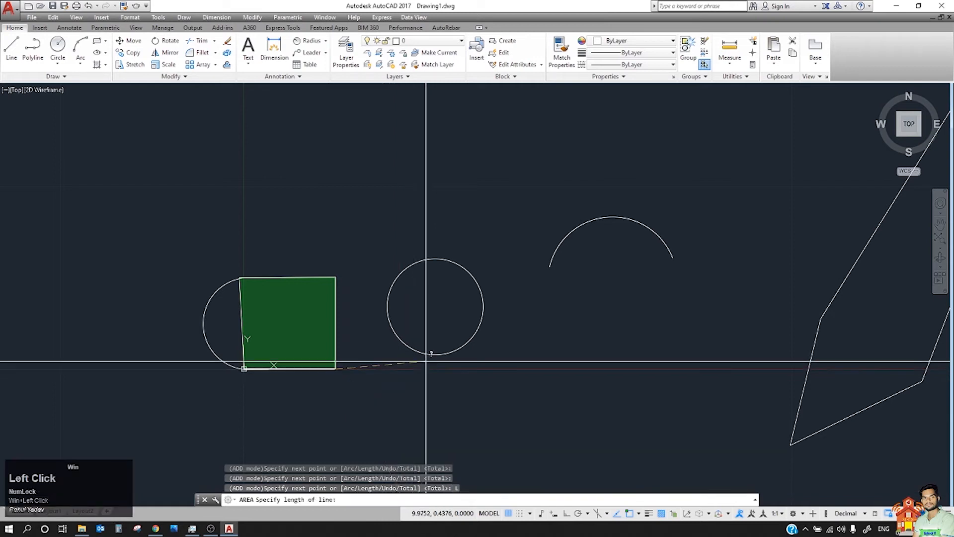
pyautogui.click(436, 306)
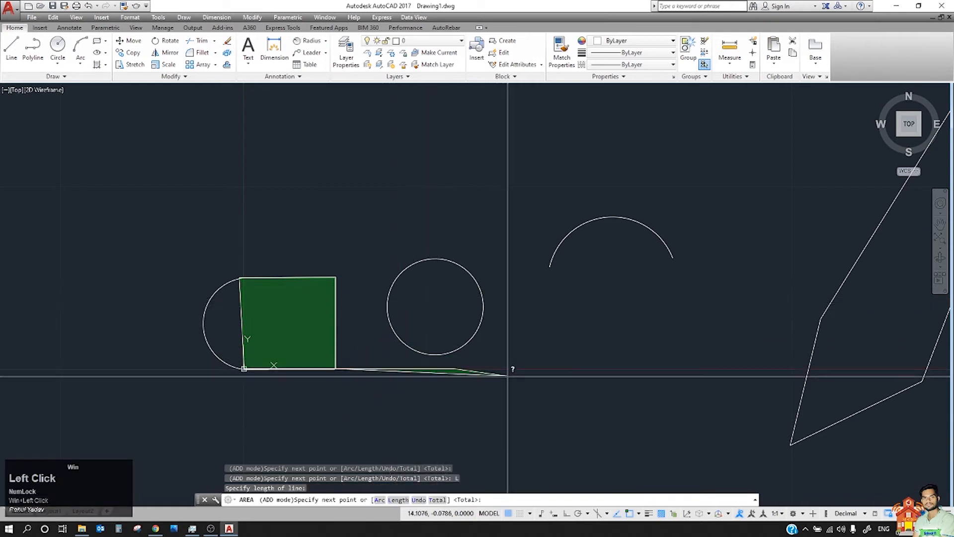
pyautogui.scroll(-2, 519, 441)
pyautogui.click(503, 407)
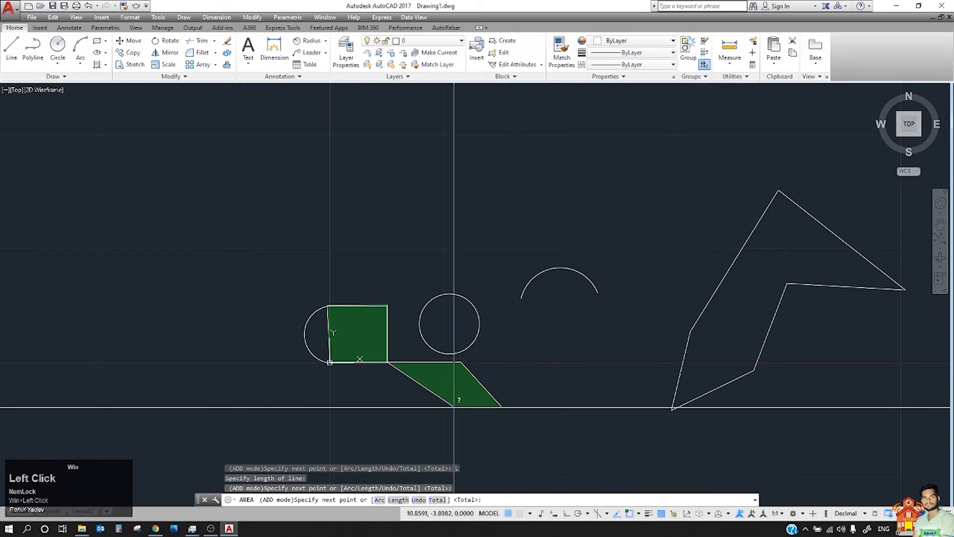
pyautogui.click(380, 417)
pyautogui.click(314, 448)
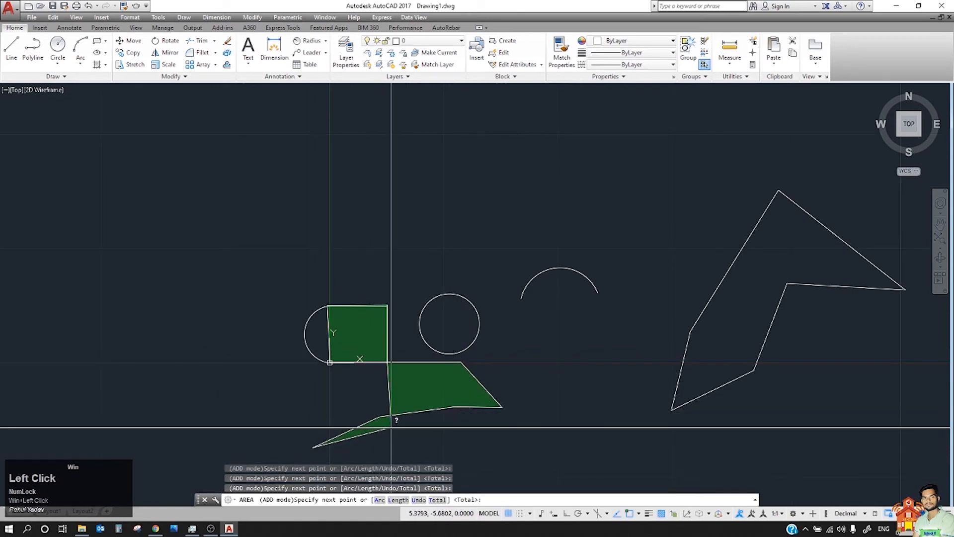
pyautogui.press('space')
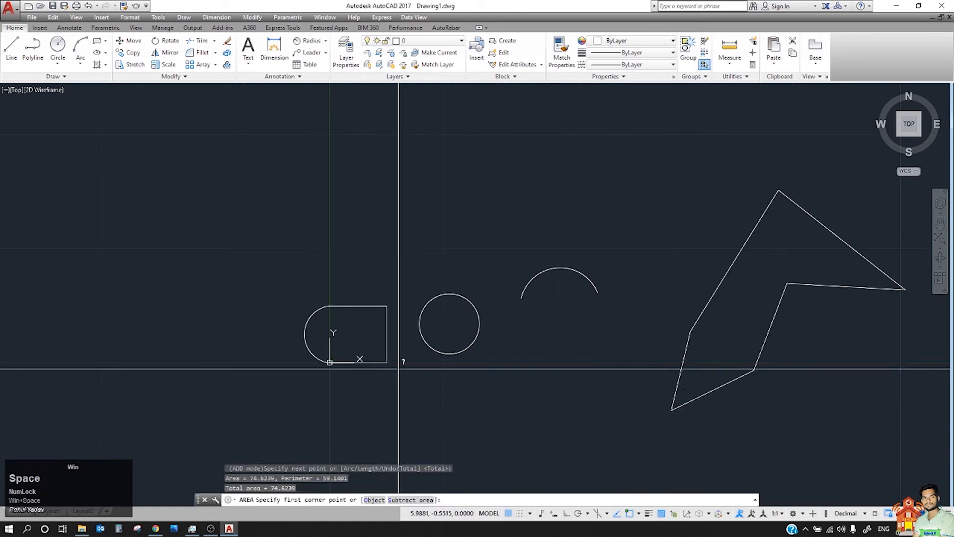
# Switch to Subtract area and subtract the triangle formed by the three lowest vertices of the irregular polyline.
pyautogui.click(404, 500)
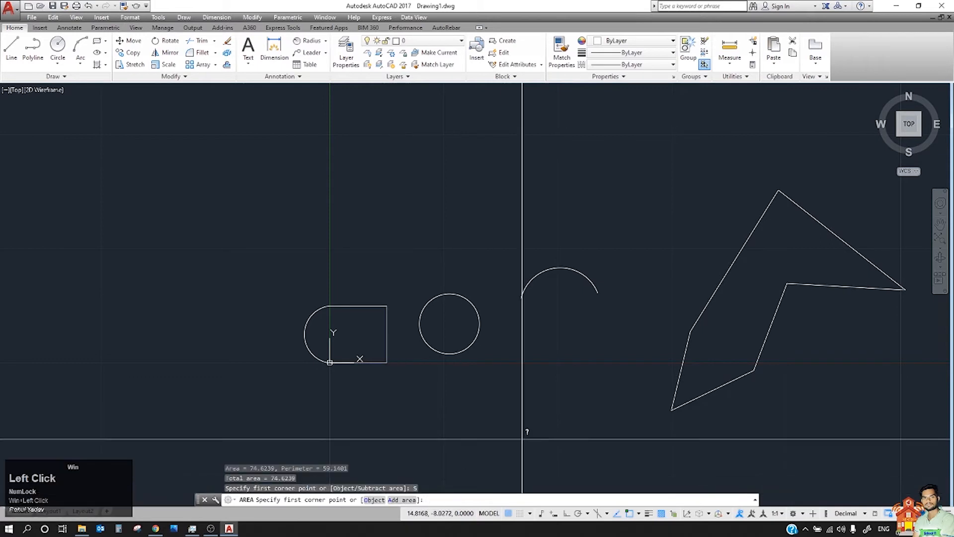
pyautogui.click(672, 409)
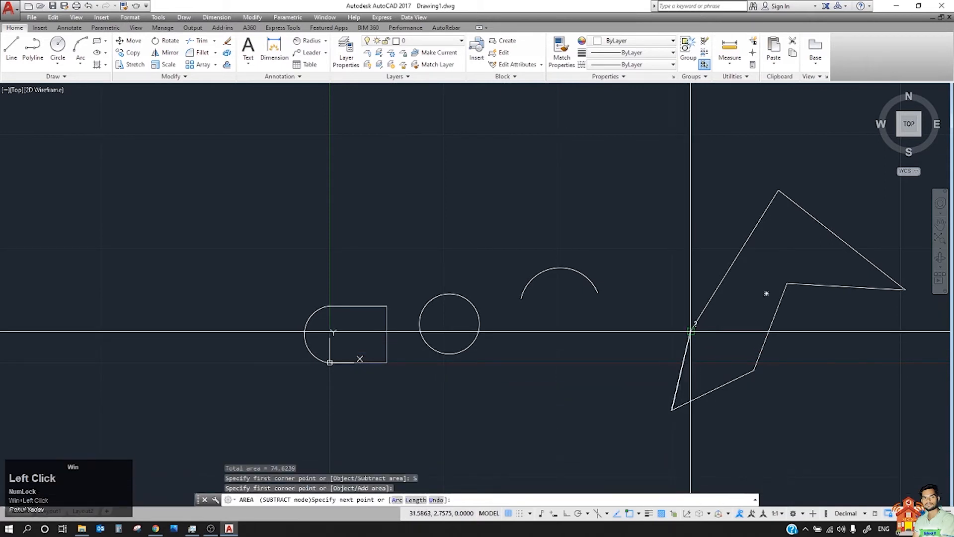
pyautogui.click(691, 330)
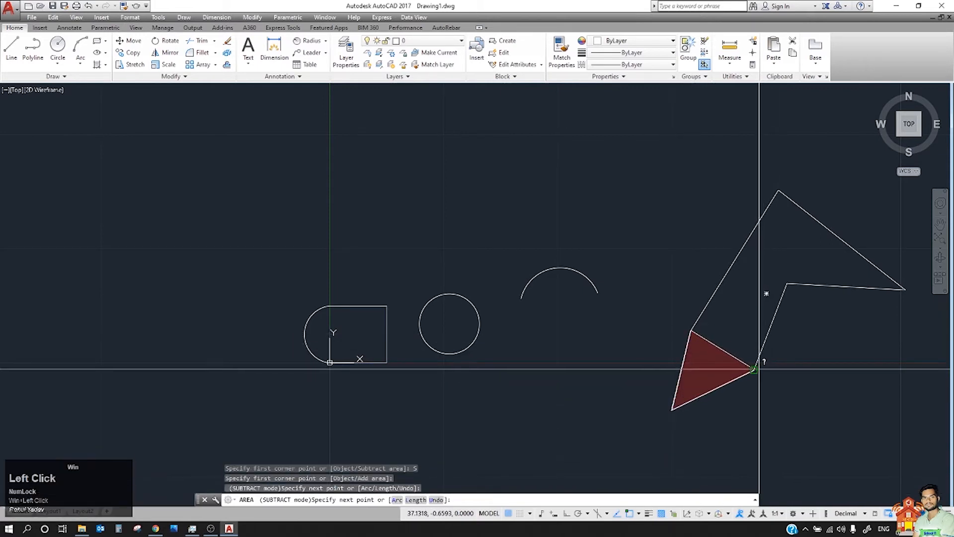
pyautogui.click(754, 369)
pyautogui.click(672, 409)
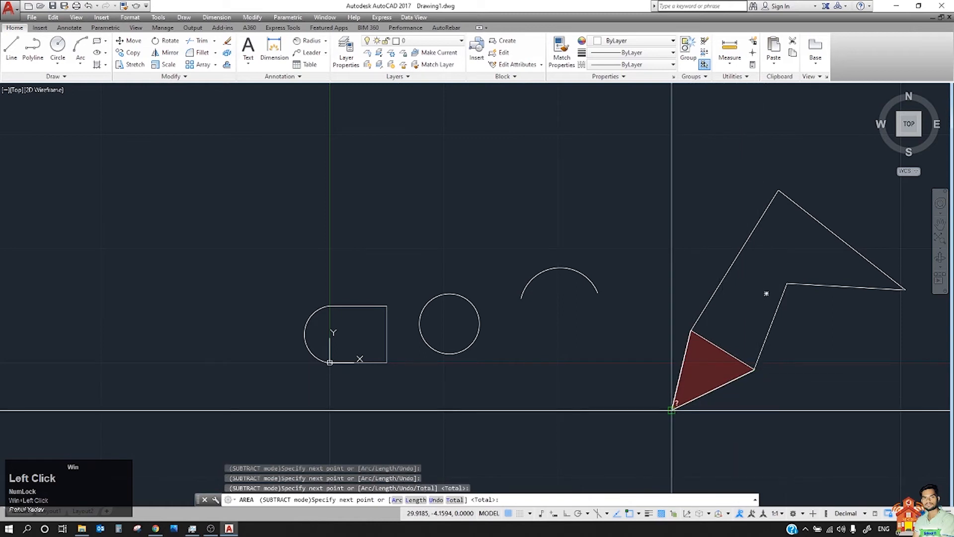
pyautogui.press('space')
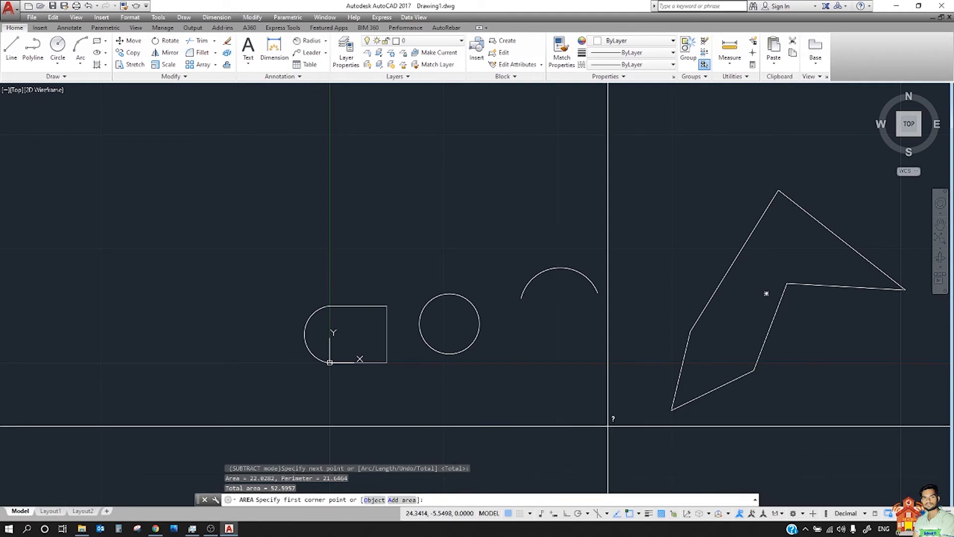
# Subtract the whole irregular polyline from the running area using the Object option, and end the object selection.
pyautogui.click(362, 501)
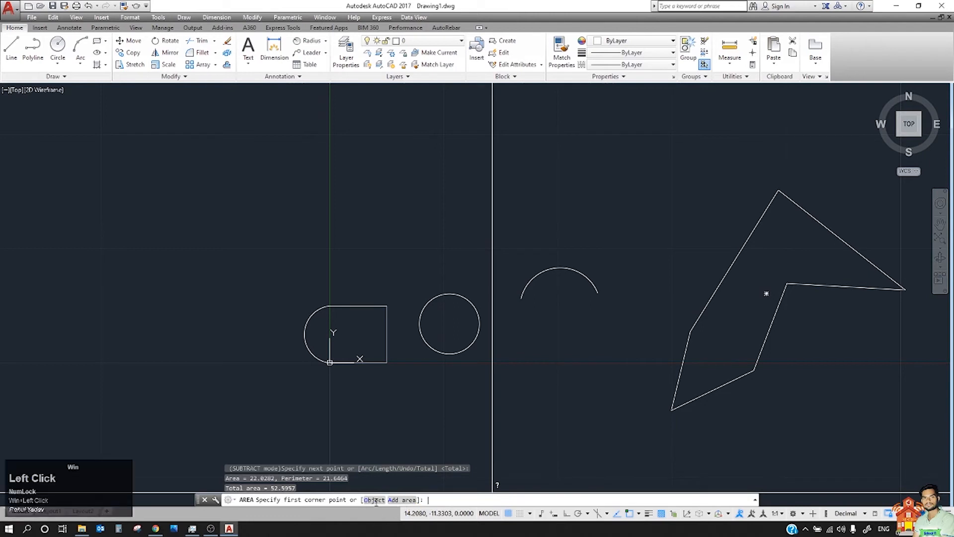
pyautogui.click(375, 500)
pyautogui.click(684, 352)
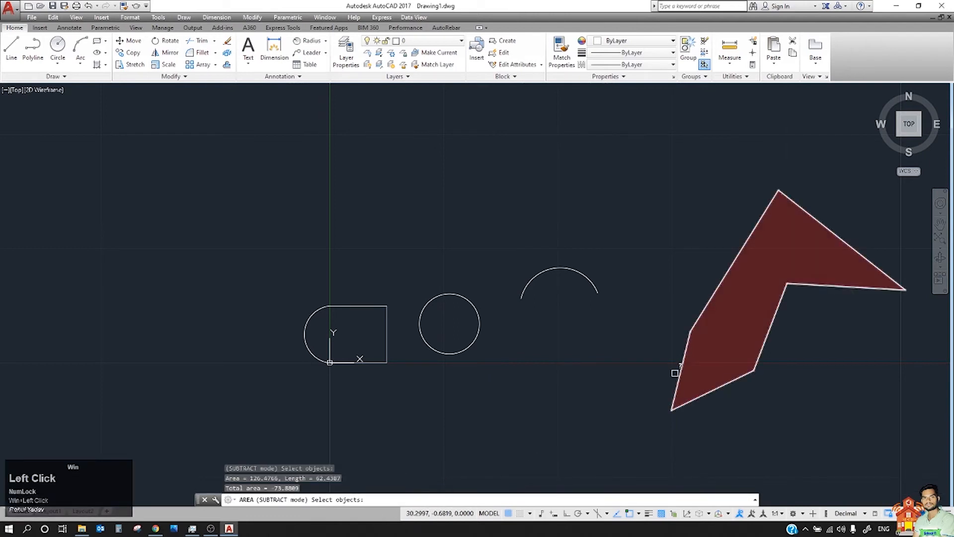
pyautogui.moveTo(674, 388); pyautogui.dragTo(360, 425, button='middle')
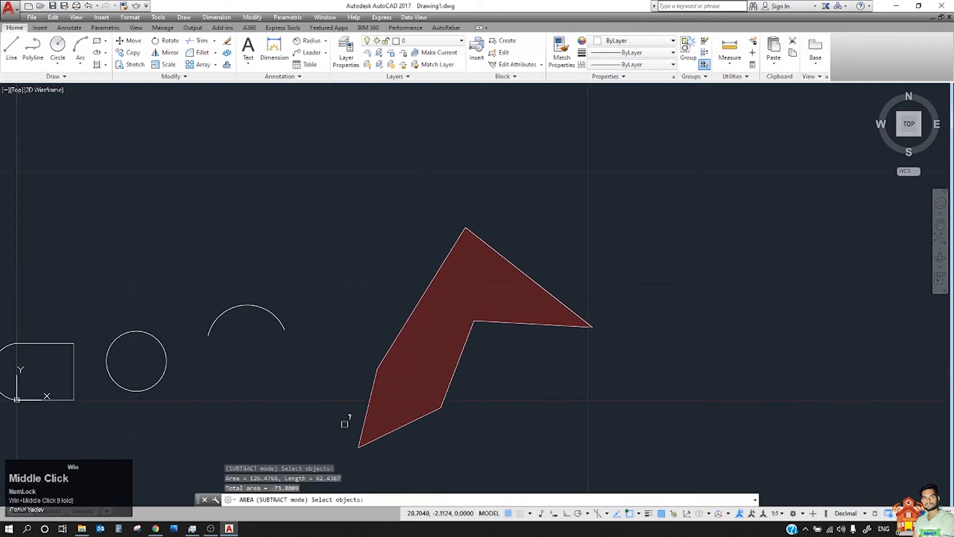
pyautogui.press('Return')
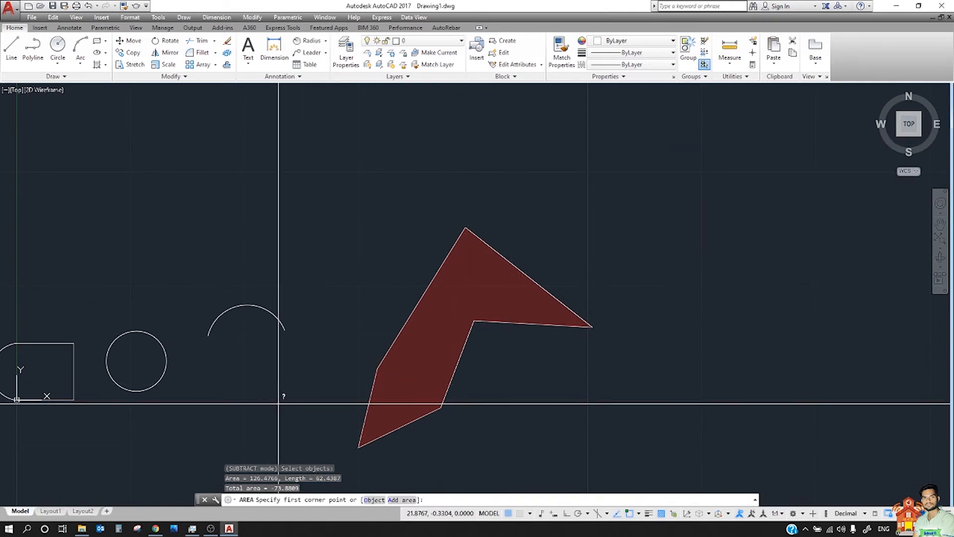
# Switch to Add area and add the region under the open arc by picking its endpoints and points along its curve.
pyautogui.click(406, 500)
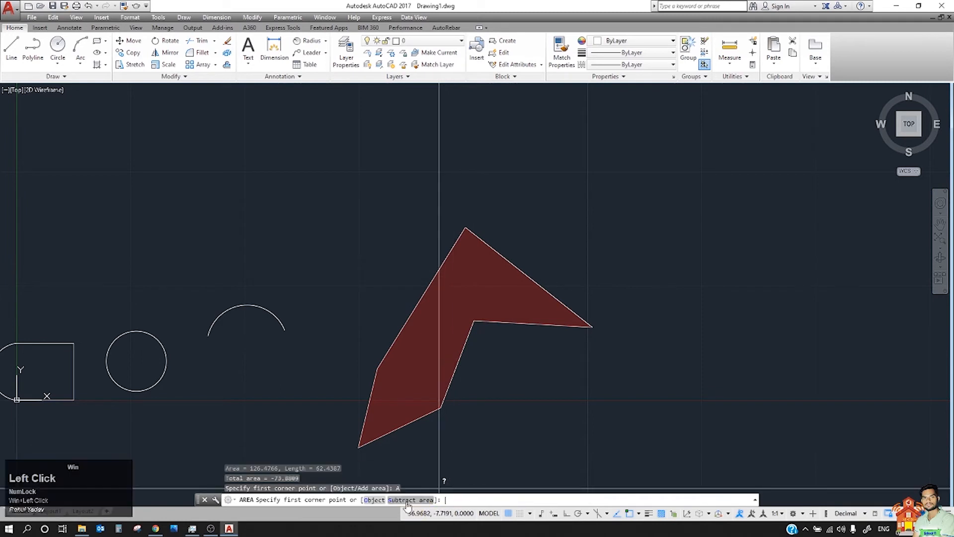
pyautogui.moveTo(366, 383); pyautogui.dragTo(512, 351, button='middle')
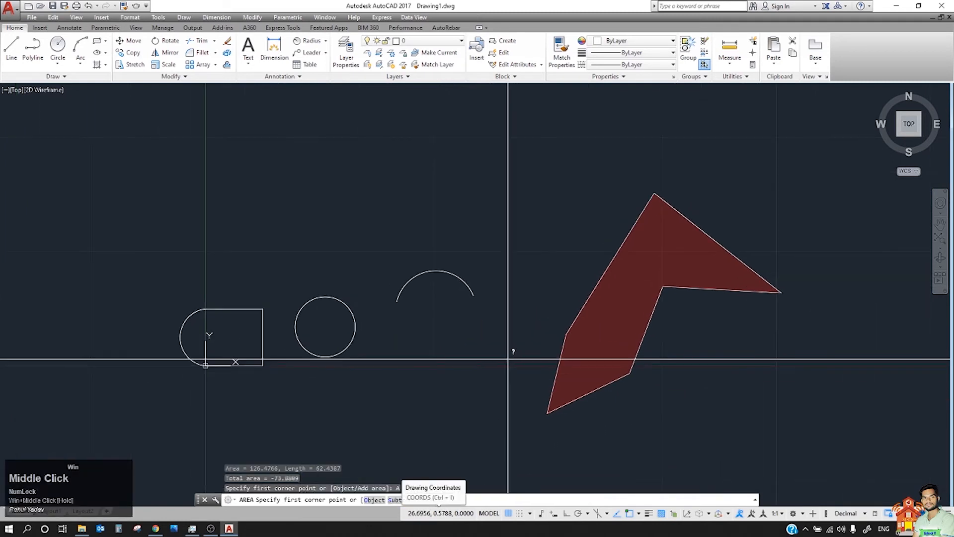
pyautogui.click(397, 302)
pyautogui.click(474, 296)
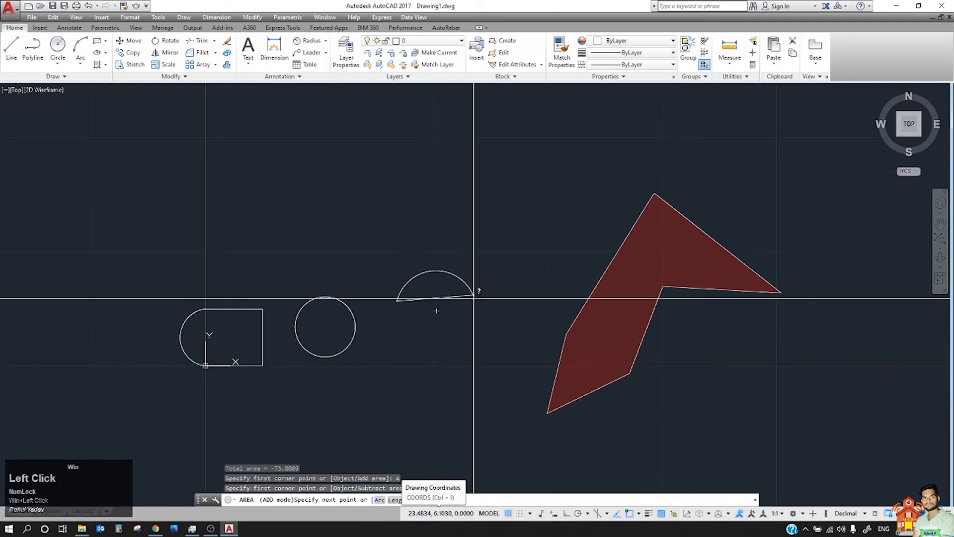
pyautogui.click(464, 278)
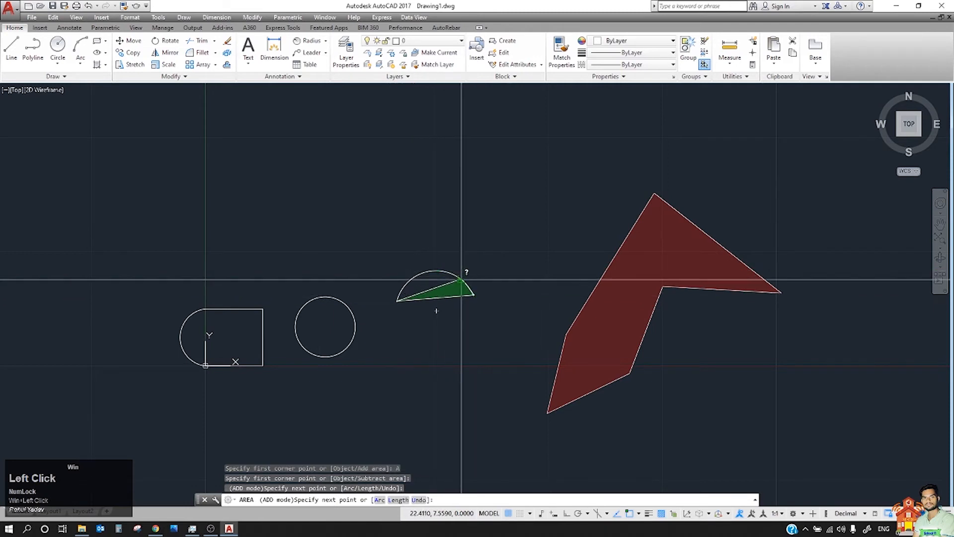
pyautogui.click(437, 271)
pyautogui.click(412, 280)
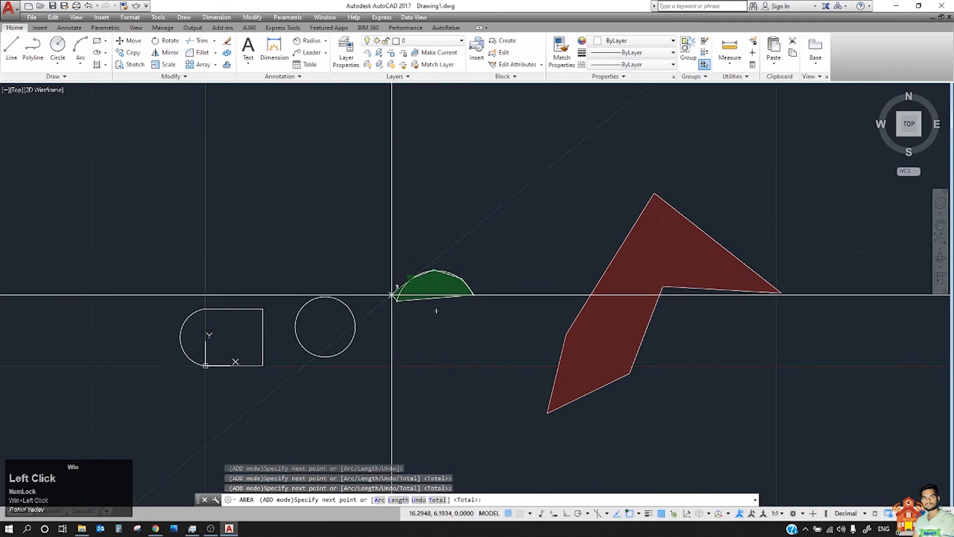
pyautogui.scroll(4, 398, 292)
pyautogui.click(402, 298)
pyautogui.press('space')
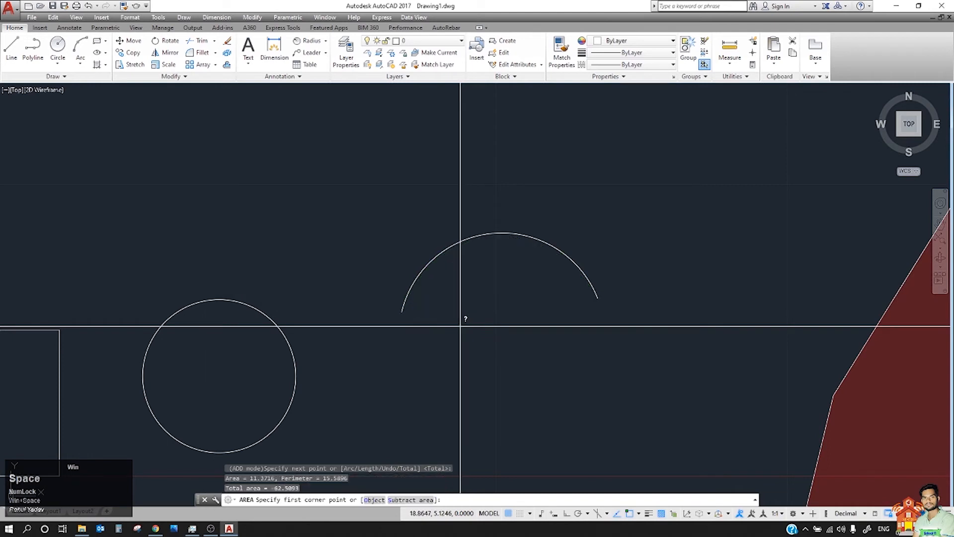
# Using the Object option in Add mode, try the round-ended shape's upper edge, add the circle, and cancel the AREA command.
pyautogui.scroll(-4, 441, 336)
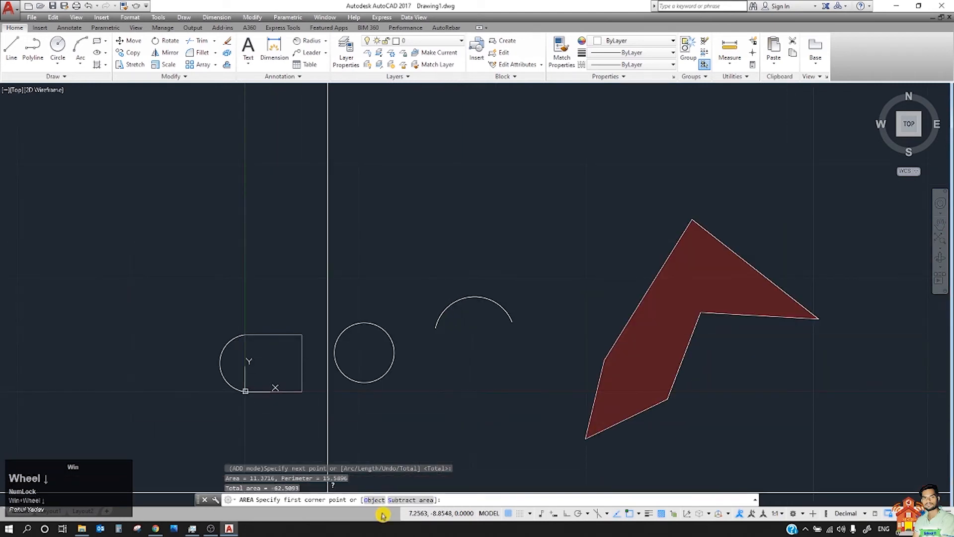
pyautogui.click(366, 499)
pyautogui.click(293, 334)
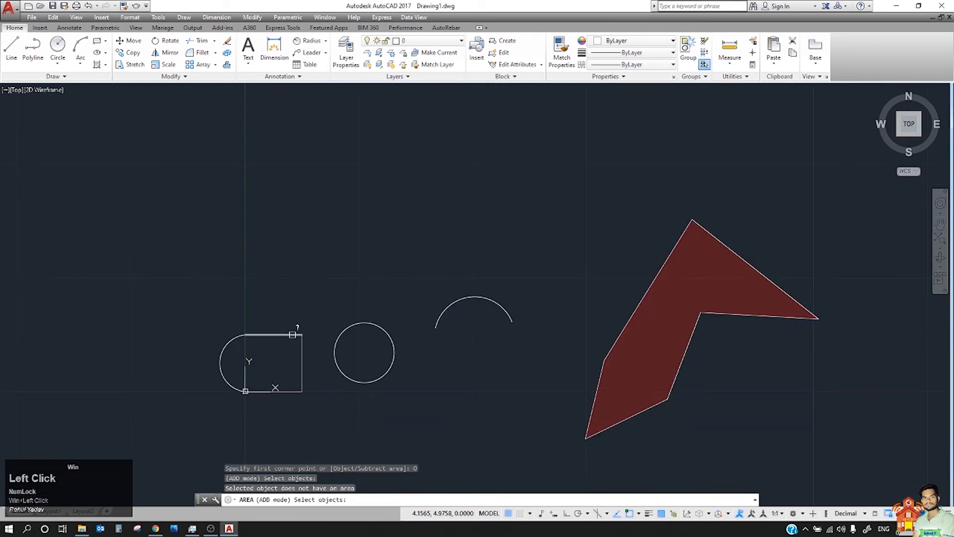
pyautogui.click(341, 337)
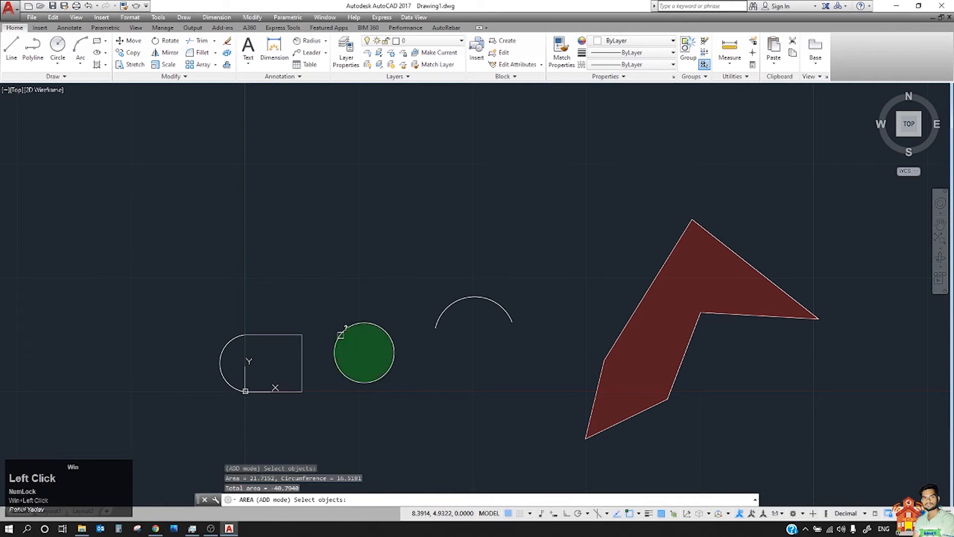
pyautogui.moveTo(351, 370); pyautogui.dragTo(394, 381, button='middle')
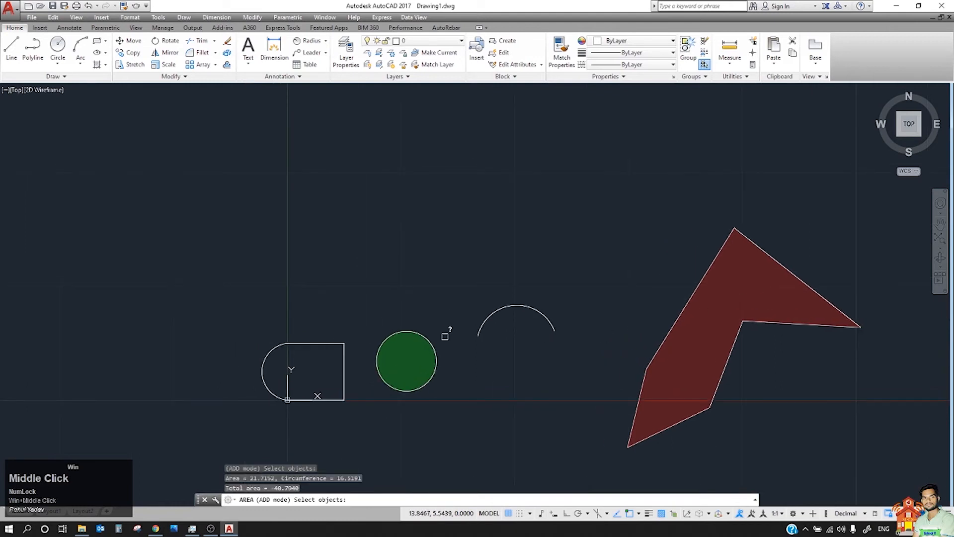
pyautogui.scroll(4, 309, 383)
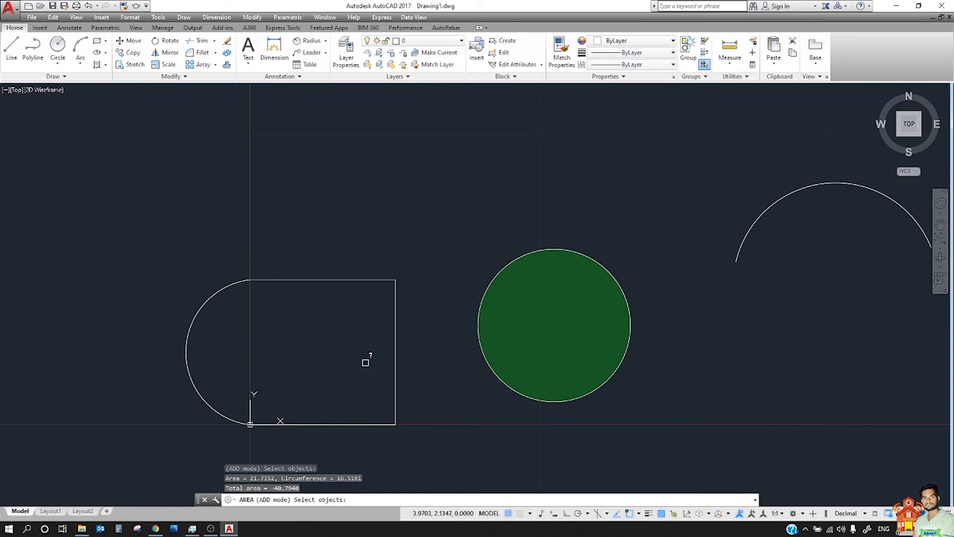
pyautogui.press('Escape')
pyautogui.scroll(-8, 354, 362)
pyautogui.scroll(3, 354, 362)
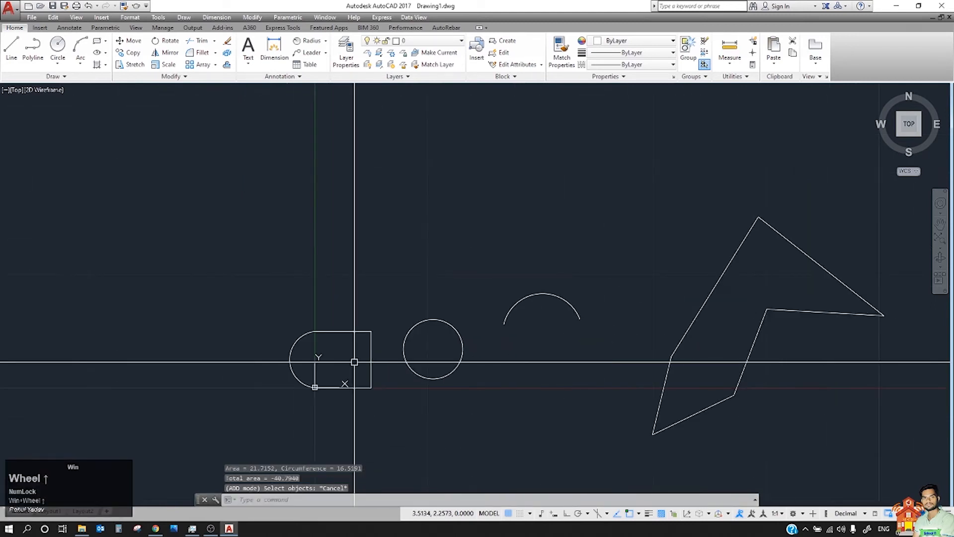
# Restart the AREA command in Subtract mode, subtract the circle by object, and end the object selection.
pyautogui.press('space')
pyautogui.click(441, 500)
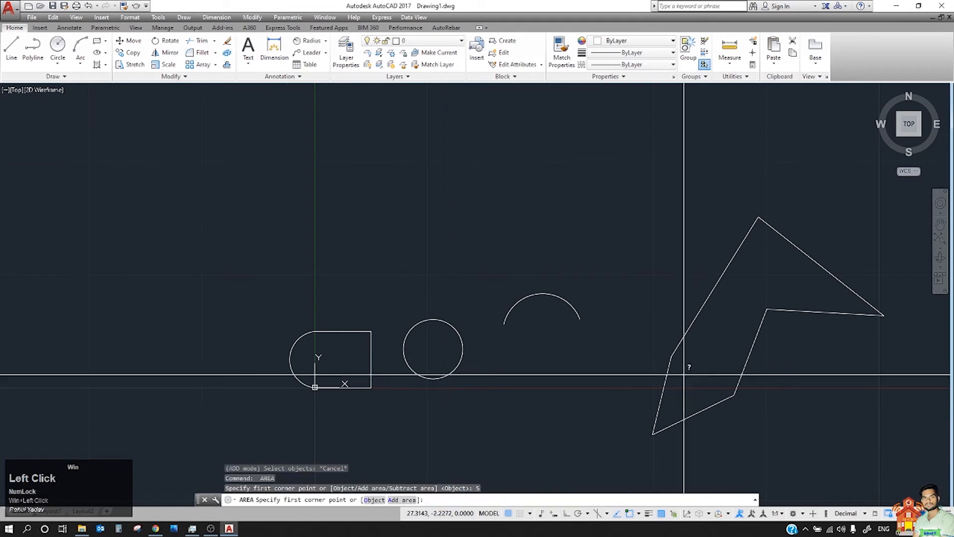
pyautogui.click(374, 499)
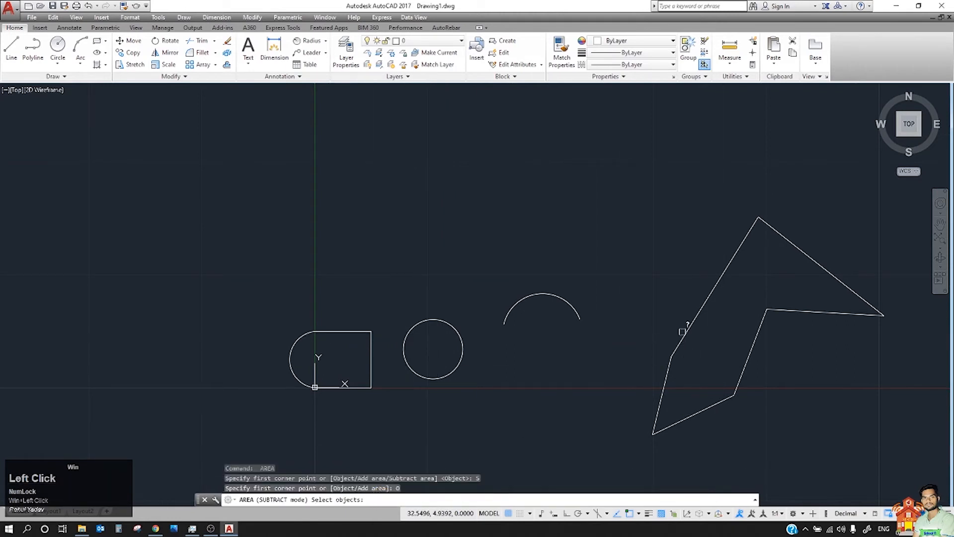
pyautogui.click(448, 327)
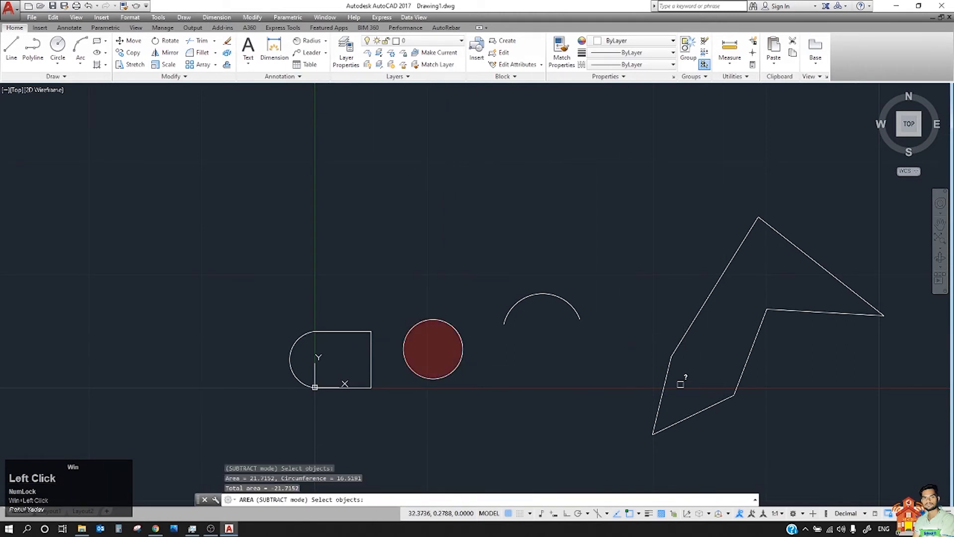
pyautogui.press('space')
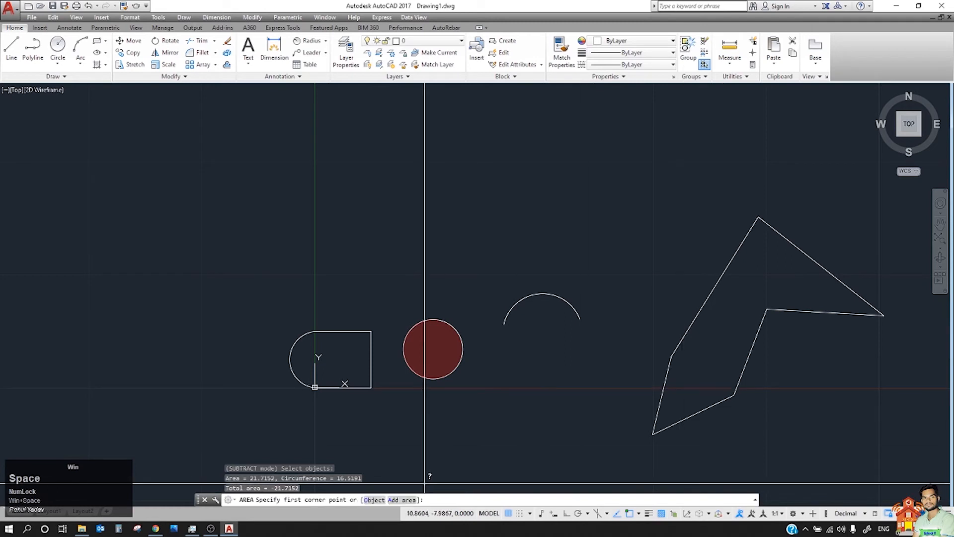
# Switch to Add area, add the irregular polyline using the Object option, and end the AREA command.
pyautogui.click(407, 500)
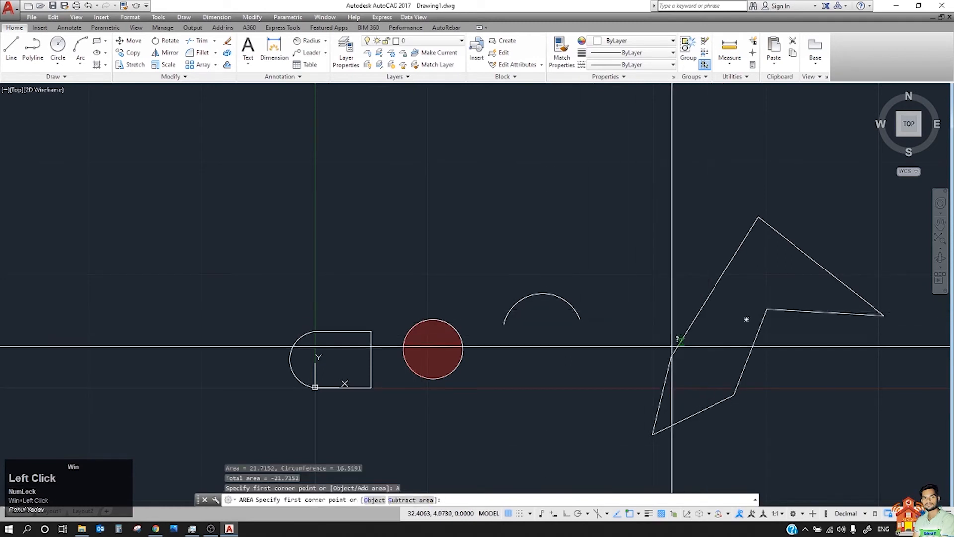
pyautogui.click(374, 500)
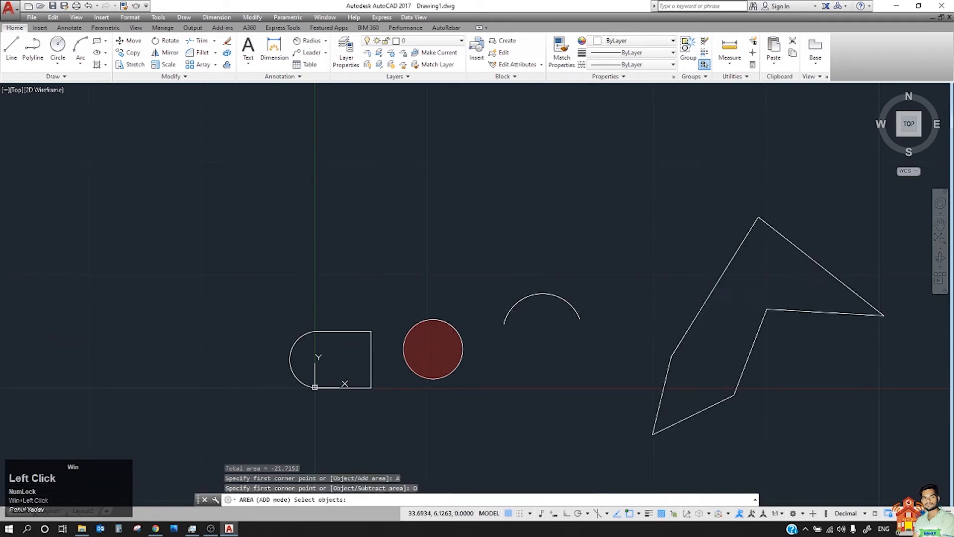
pyautogui.click(696, 318)
pyautogui.press('Return')
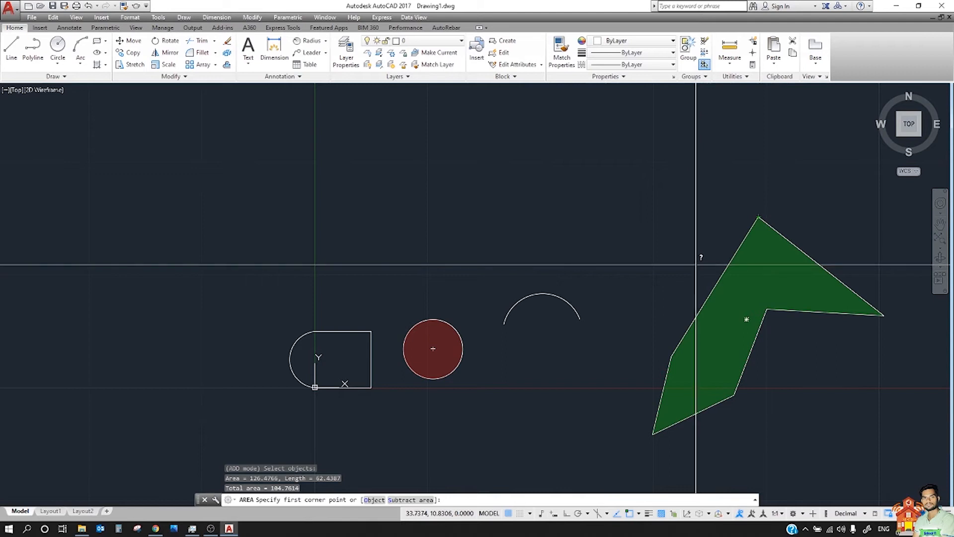
pyautogui.press('Escape')
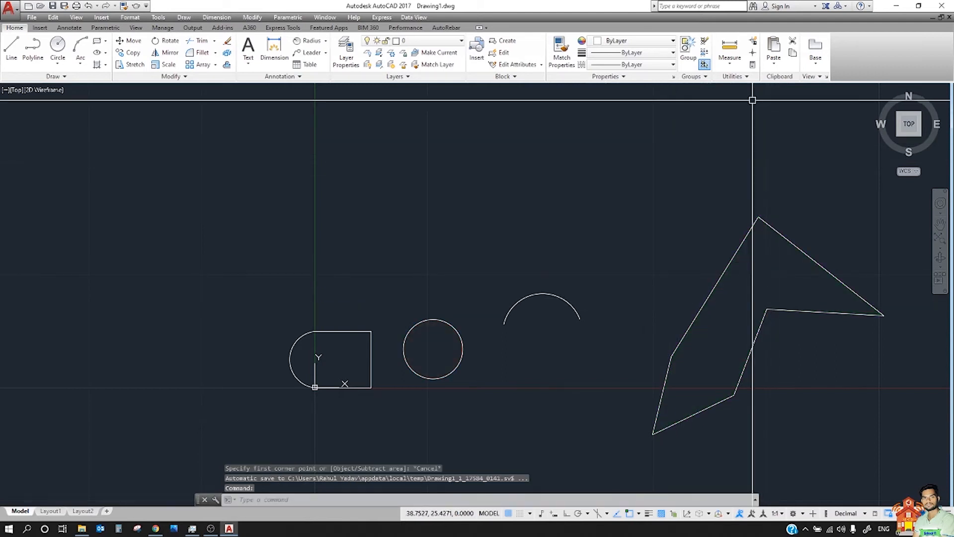
pyautogui.click(735, 81)
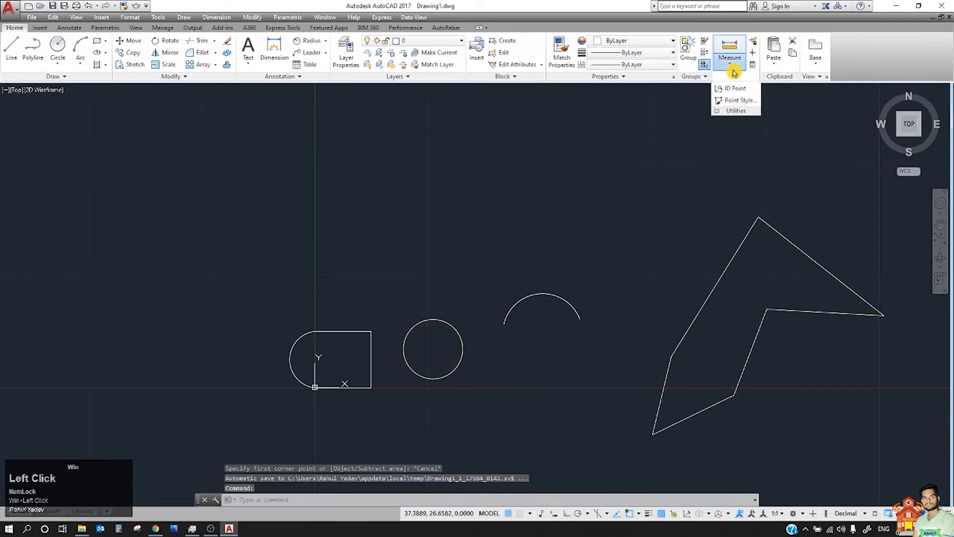
pyautogui.click(733, 70)
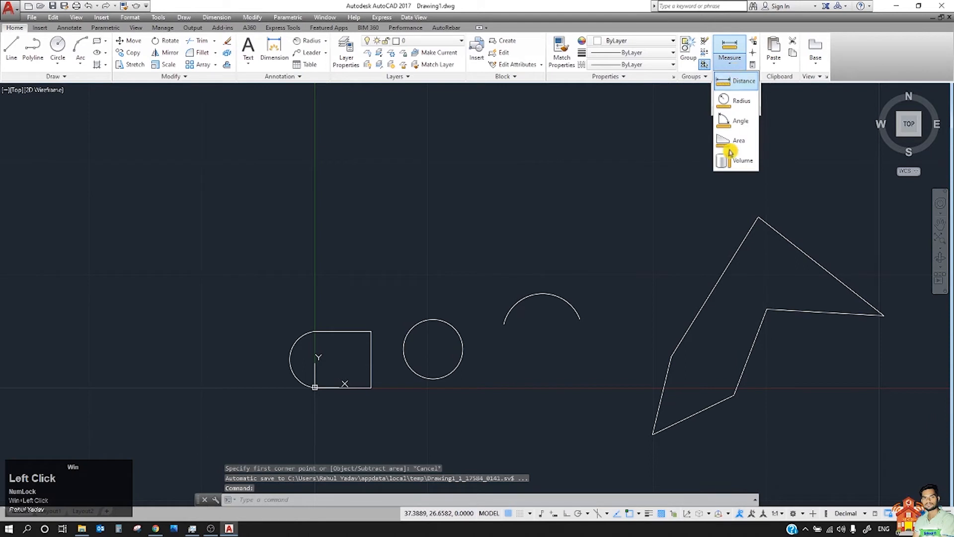
pyautogui.click(770, 97)
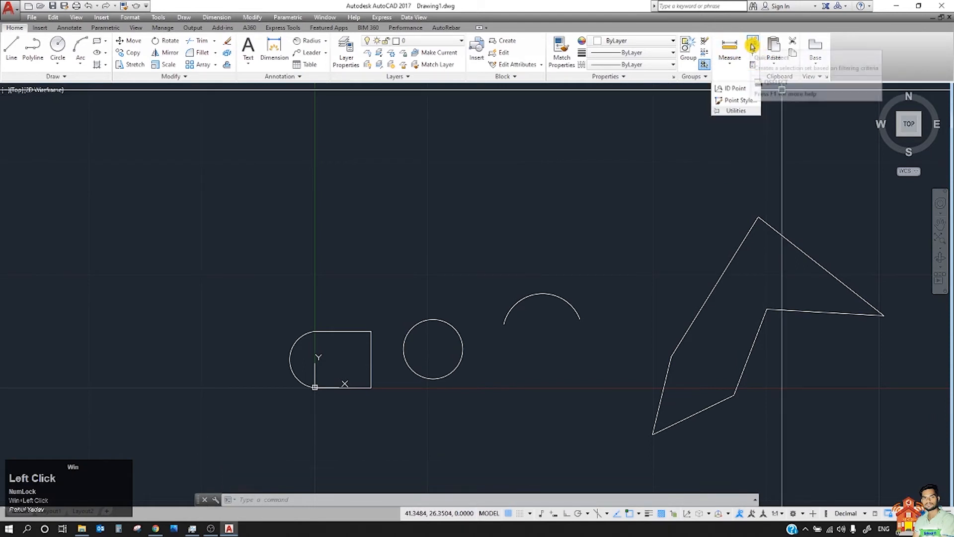
# Open Quick Select, move the dialog clear of the circle, and review the available operators while keeping Equals.
pyautogui.click(752, 47)
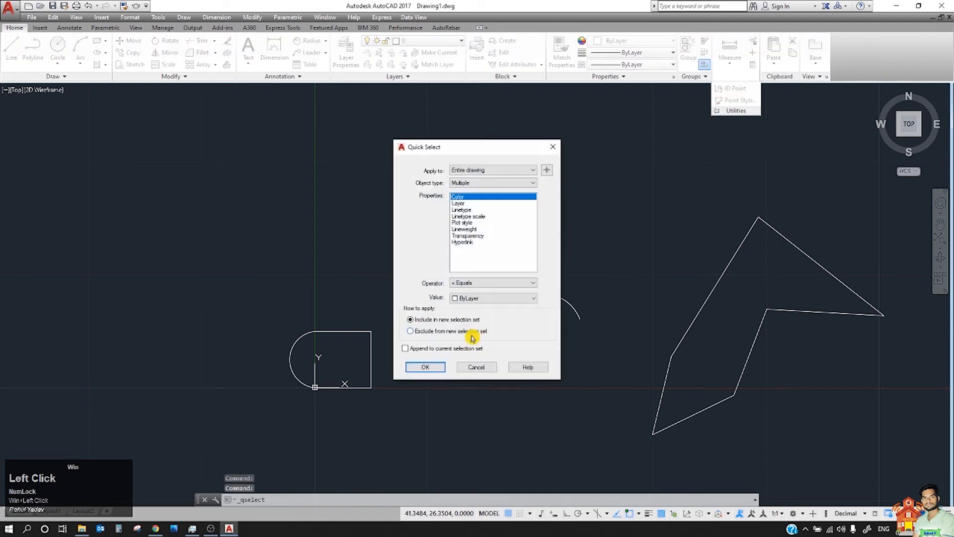
pyautogui.moveTo(480, 154); pyautogui.dragTo(586, 172)
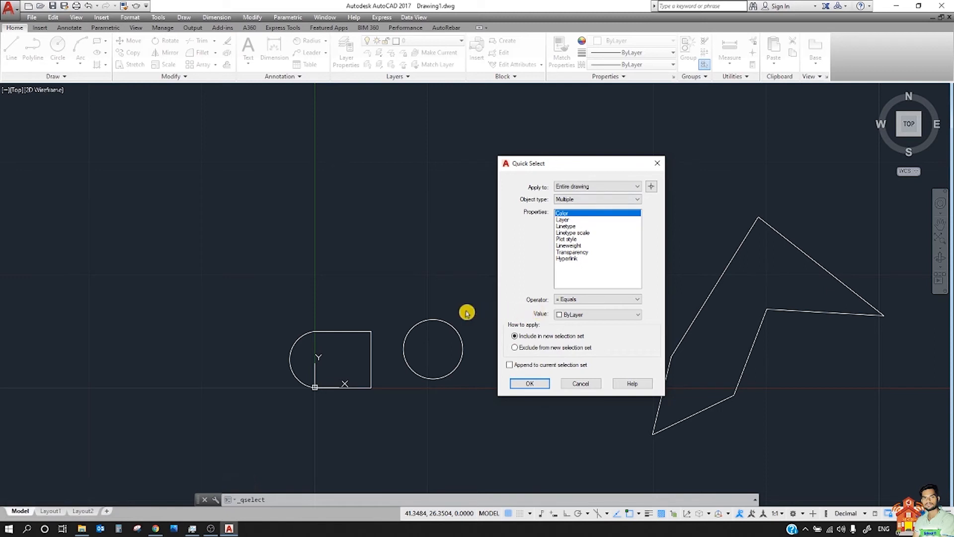
pyautogui.click(567, 299)
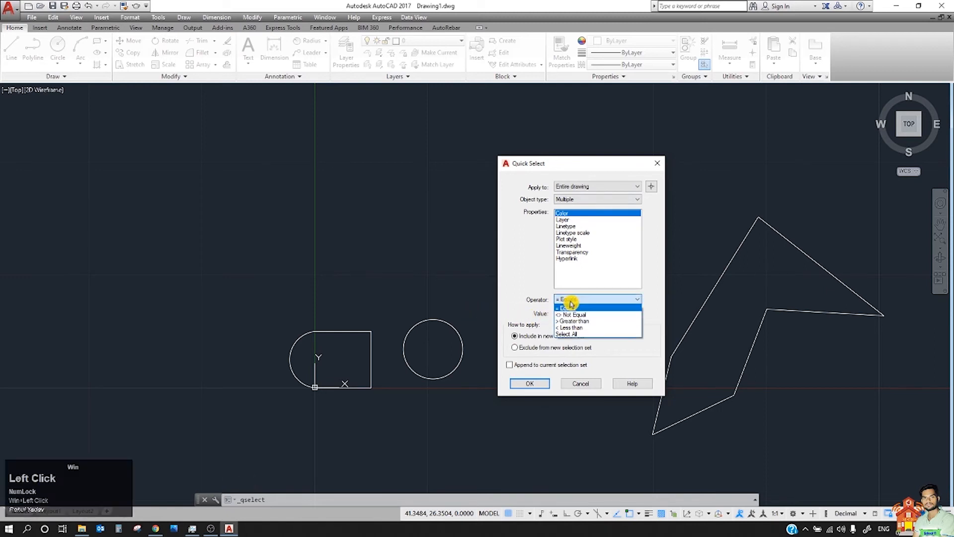
pyautogui.click(571, 300)
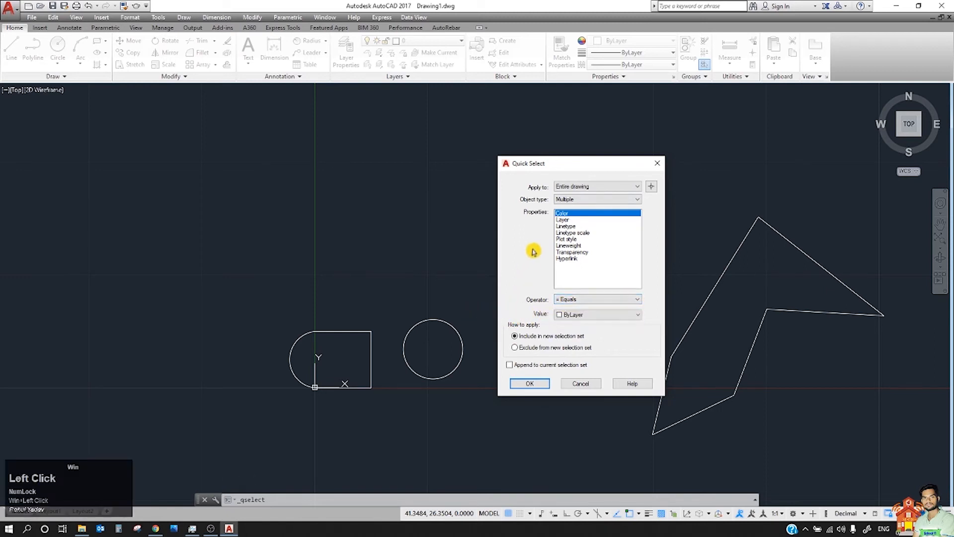
pyautogui.click(589, 187)
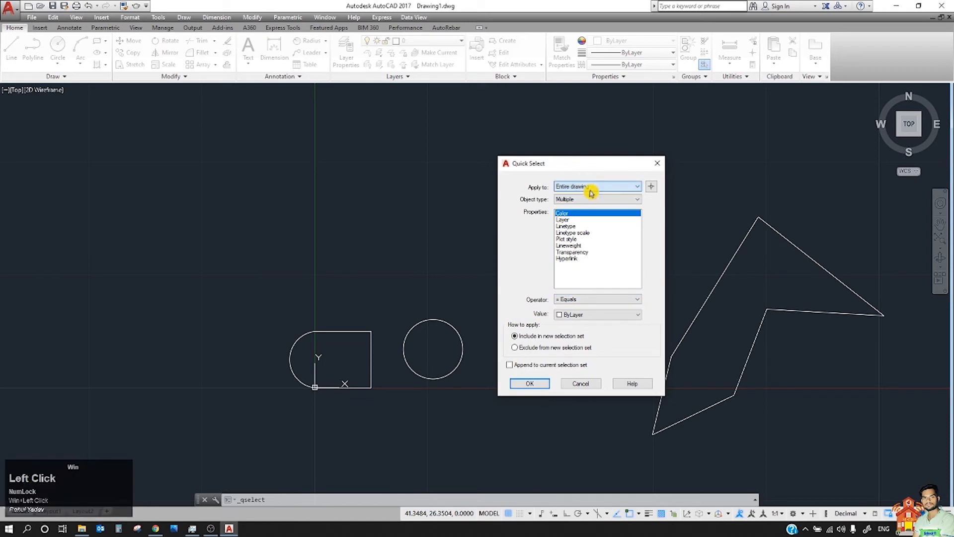
# Limit the quick selection to objects picked in the drawing, taking all the shapes with a crossing window.
pyautogui.click(649, 187)
pyautogui.click(227, 254)
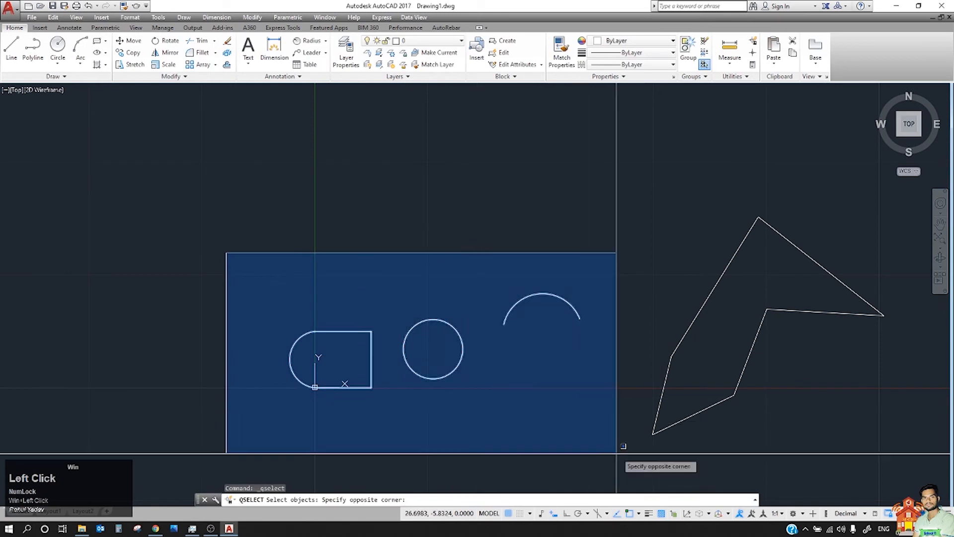
pyautogui.click(724, 228)
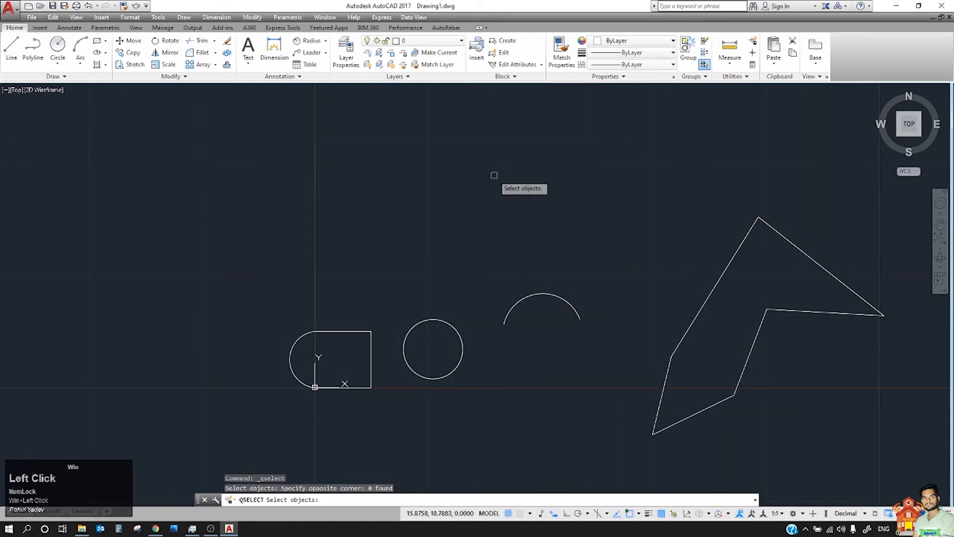
pyautogui.click(884, 490)
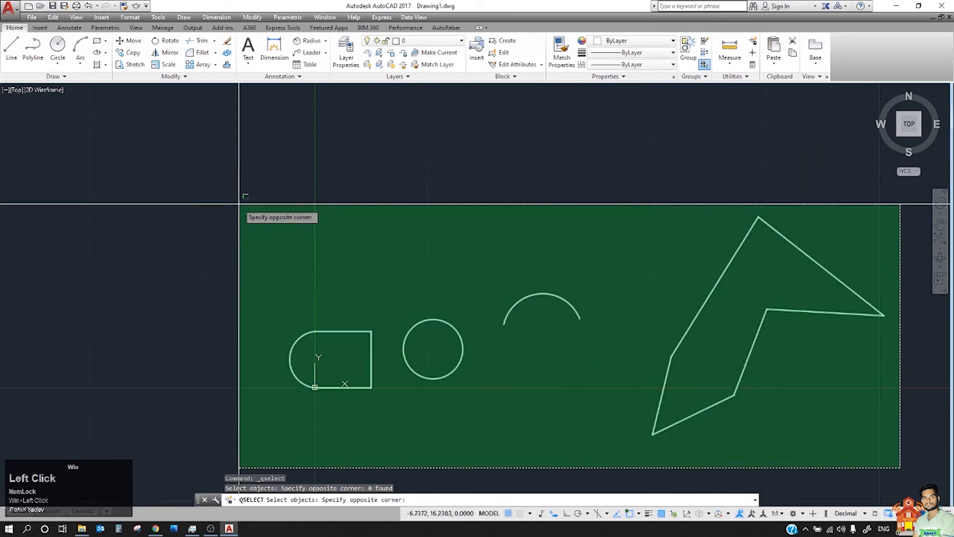
pyautogui.click(293, 206)
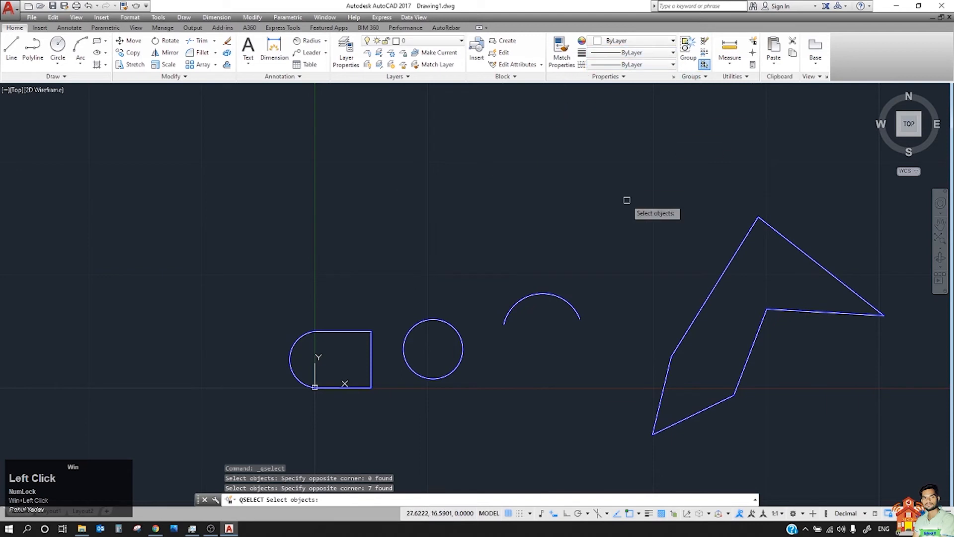
pyautogui.press('Return')
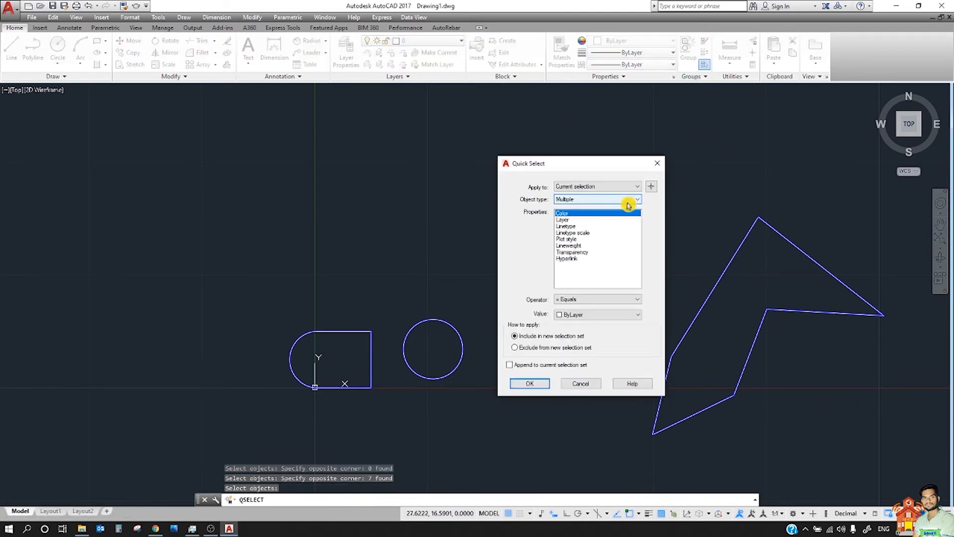
# Apply the quick selection to the entire drawing and set the Color filter value to Red.
pyautogui.click(623, 187)
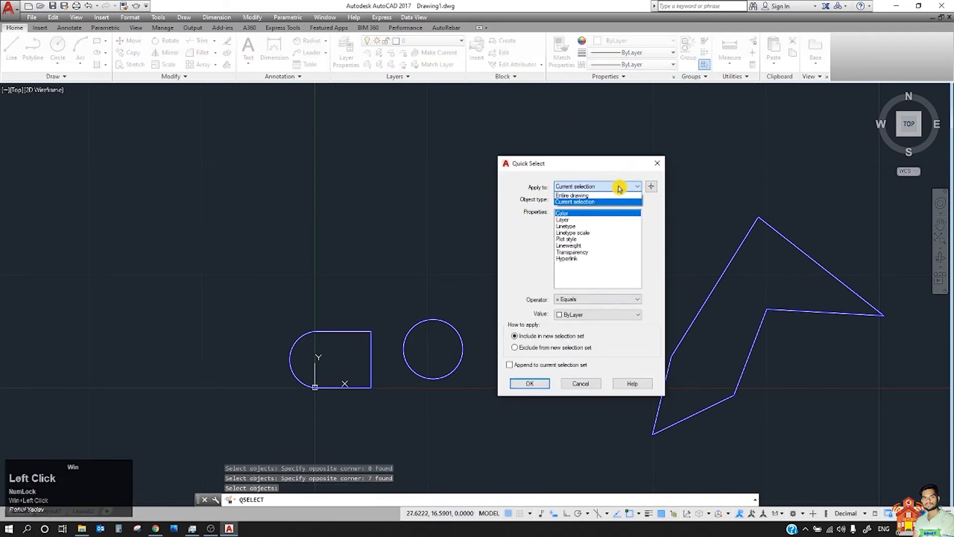
pyautogui.click(577, 196)
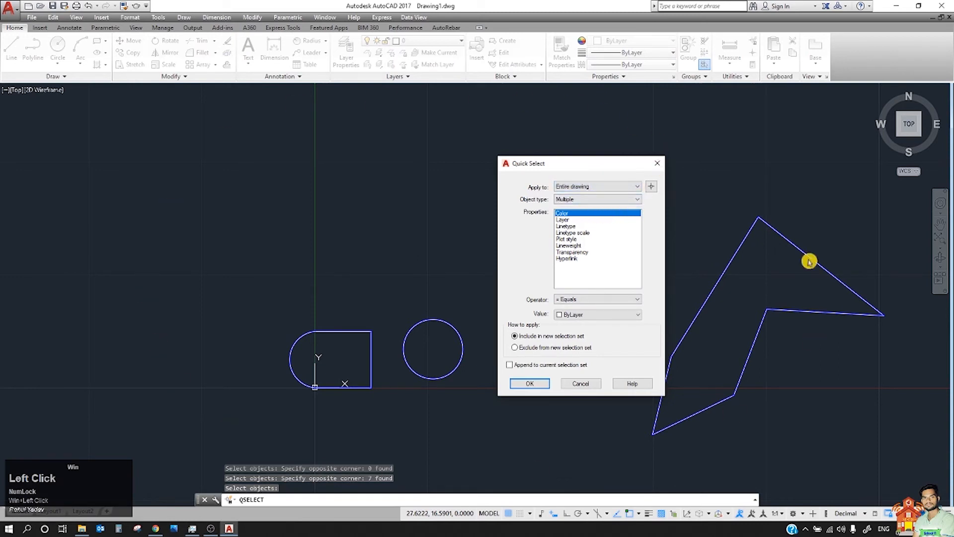
pyautogui.click(565, 219)
pyautogui.click(577, 319)
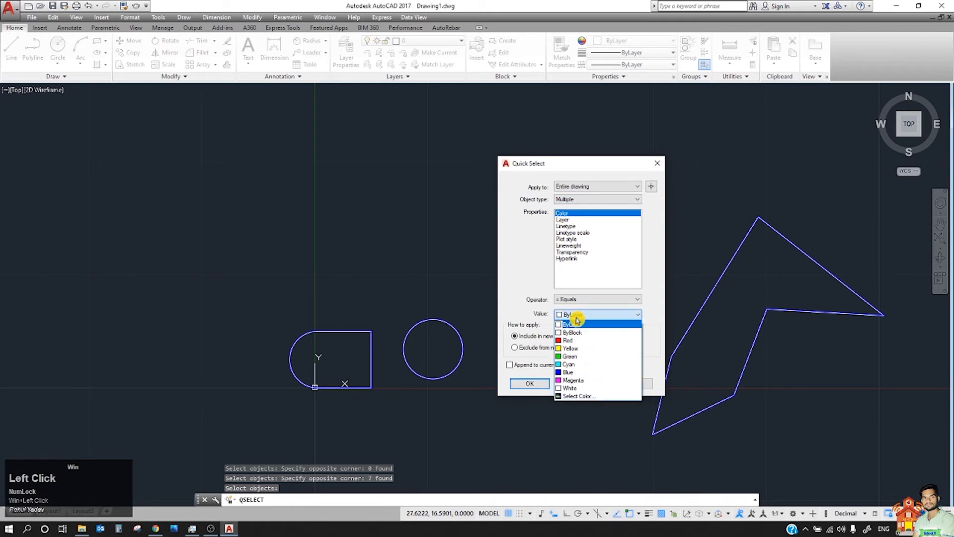
pyautogui.click(568, 342)
# Try the Layer filter with value 0, followed by the Linetype filter with value Continuous.
pyautogui.click(566, 220)
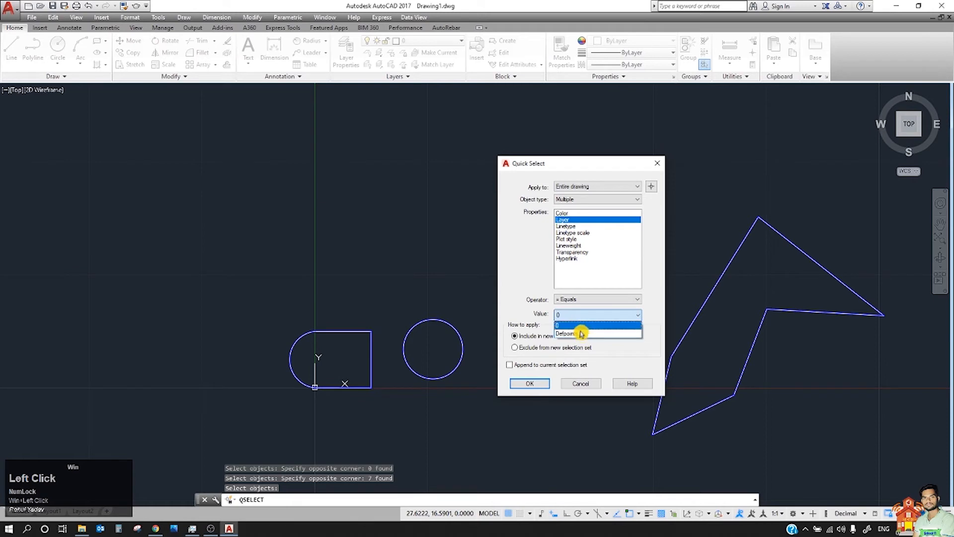
pyautogui.click(579, 326)
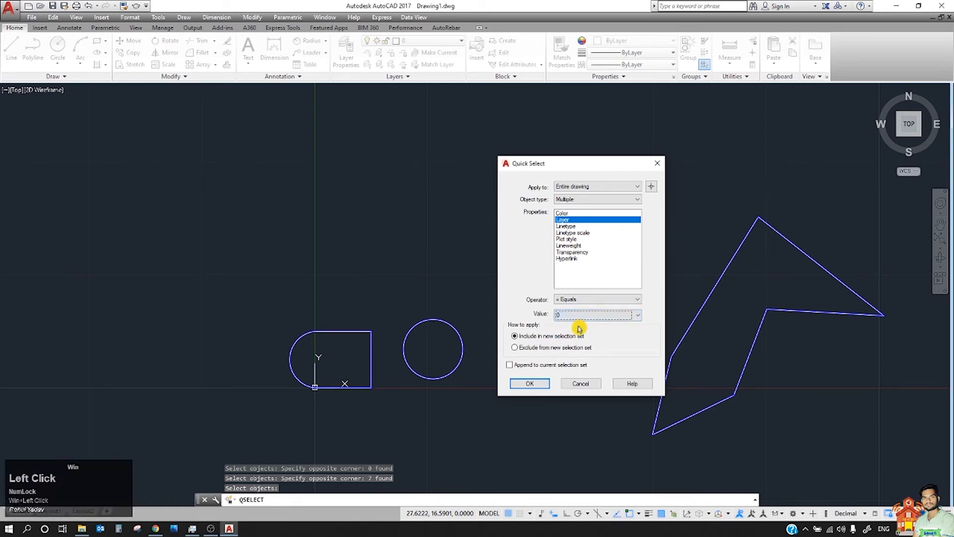
pyautogui.click(567, 239)
pyautogui.click(569, 226)
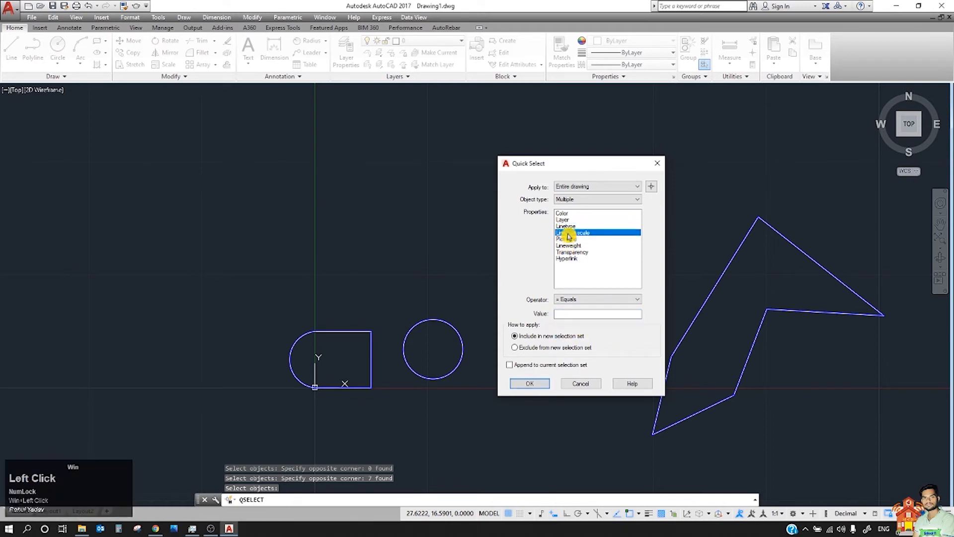
pyautogui.click(581, 315)
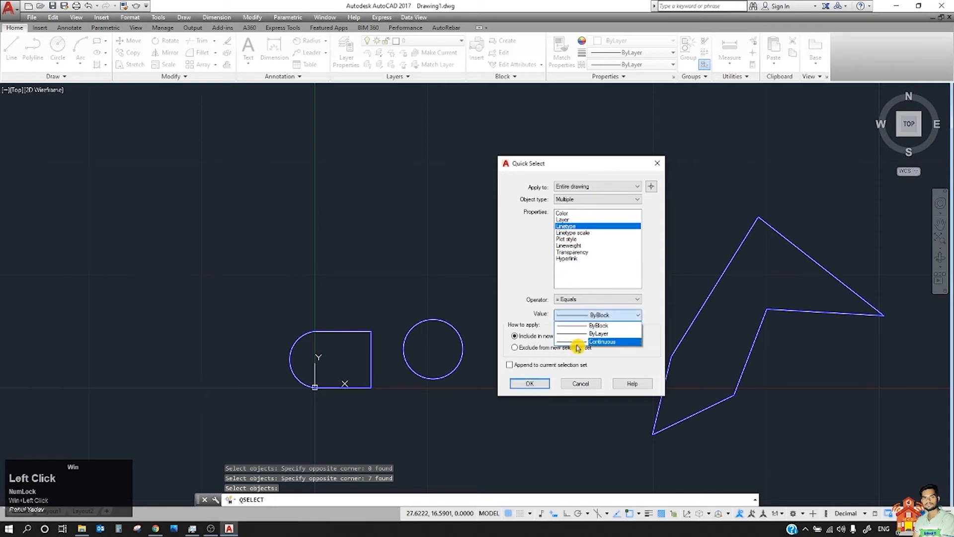
pyautogui.click(577, 342)
# Filter the entire drawing by a lineweight equal to 1.40 mm and run the quick selection.
pyautogui.click(567, 253)
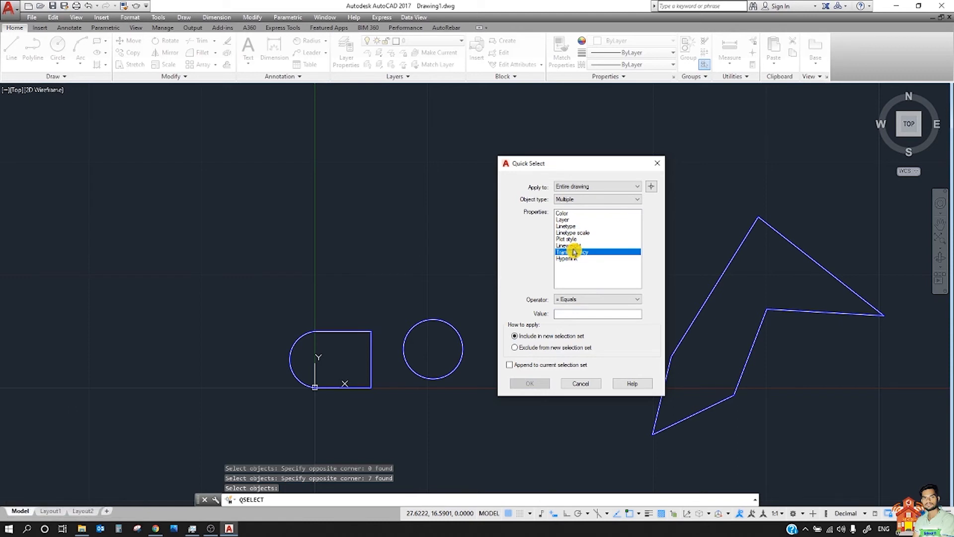
pyautogui.click(582, 233)
pyautogui.click(576, 239)
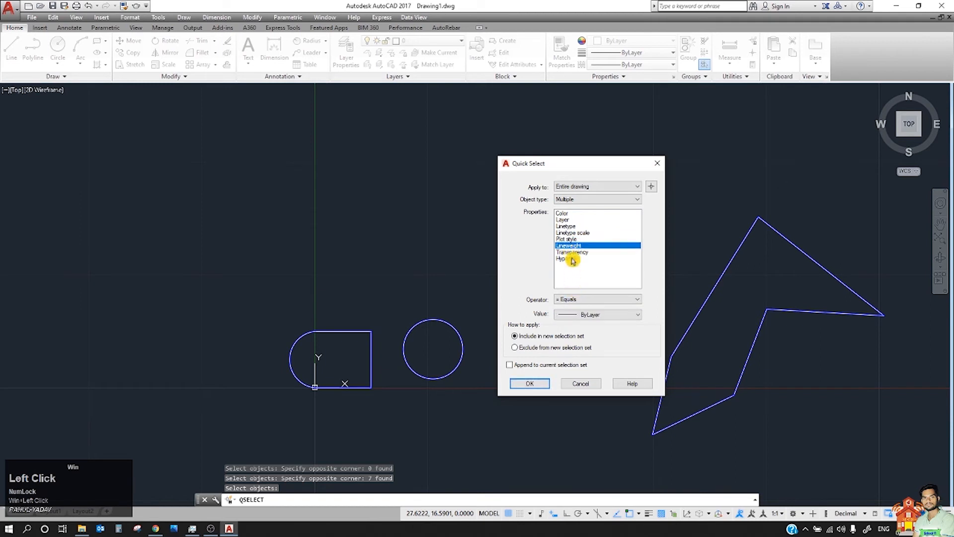
pyautogui.click(576, 314)
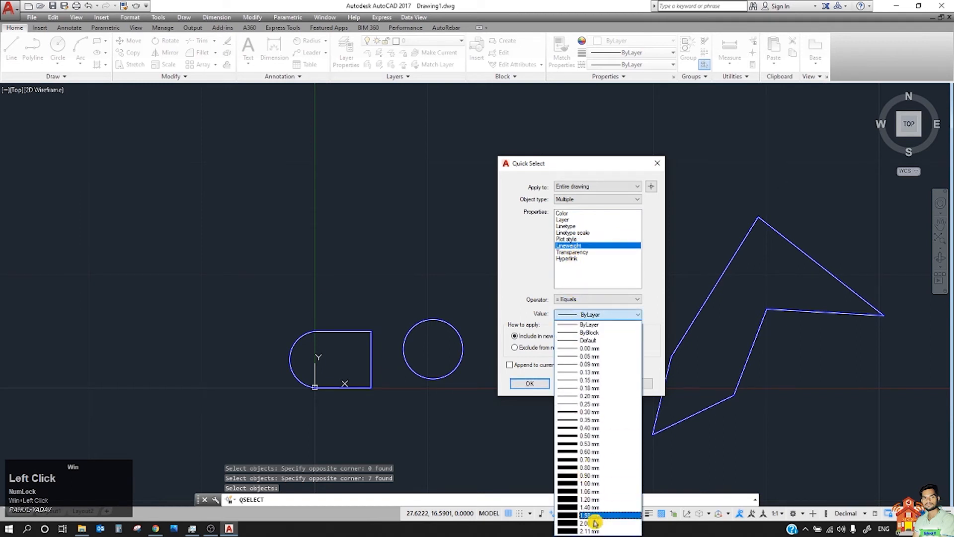
pyautogui.click(588, 507)
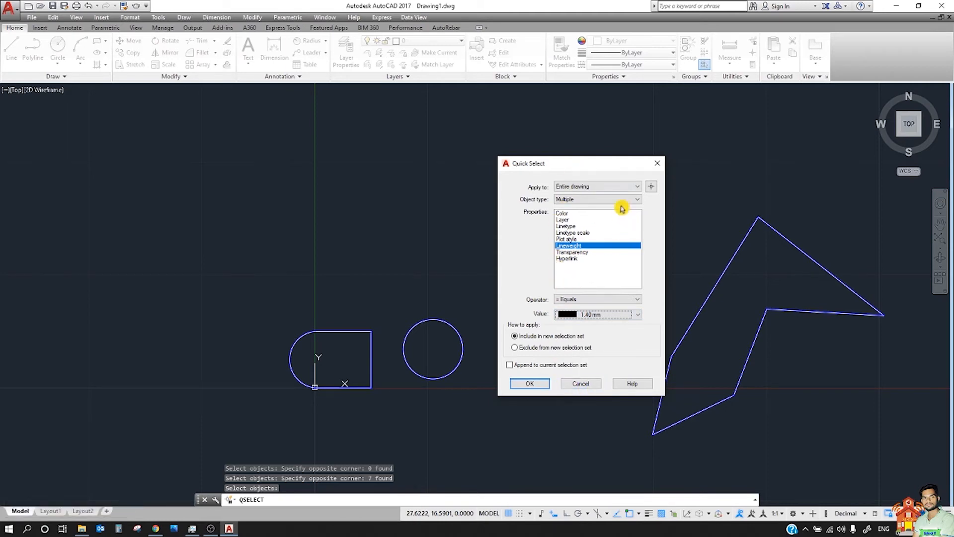
pyautogui.click(529, 387)
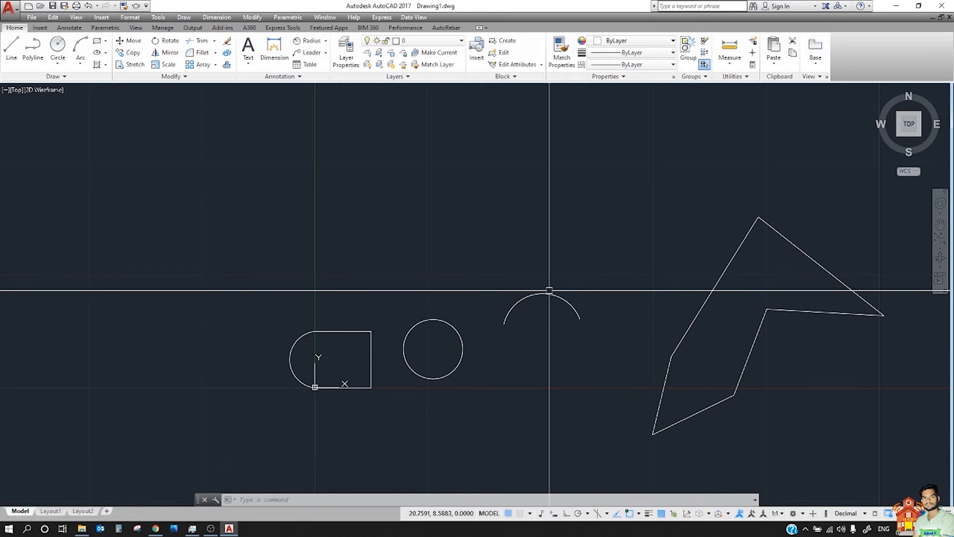
# Start a quick selection on the entire drawing and choose the Hyperlink property as the filter.
pyautogui.scroll(-3, 549, 290)
pyautogui.scroll(3, 497, 298)
pyautogui.moveTo(477, 305)
pyautogui.mouseDown(button='middle')
pyautogui.moveTo(365, 264)
pyautogui.moveTo(252, 250)
pyautogui.mouseUp(button='middle')
pyautogui.scroll(2, 405, 246)
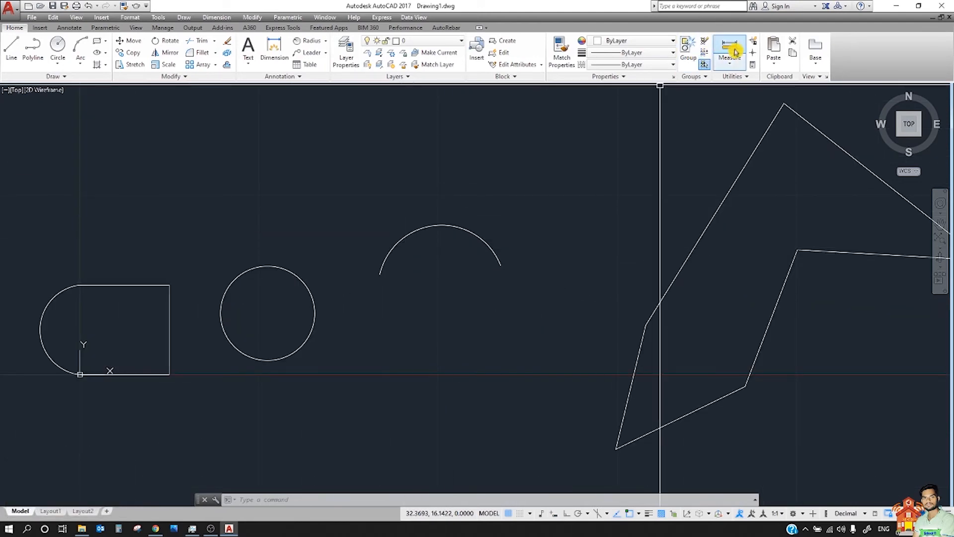
pyautogui.click(753, 45)
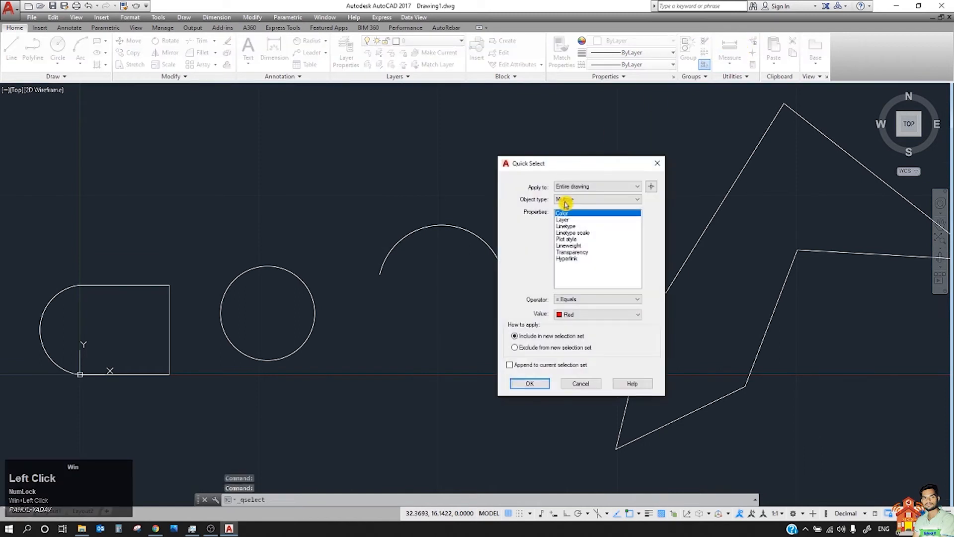
pyautogui.click(570, 259)
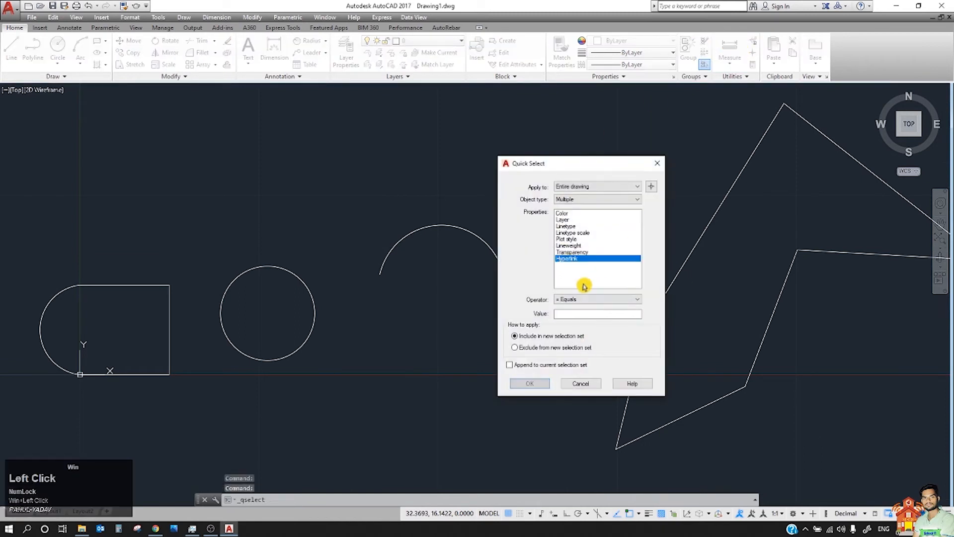
pyautogui.click(576, 314)
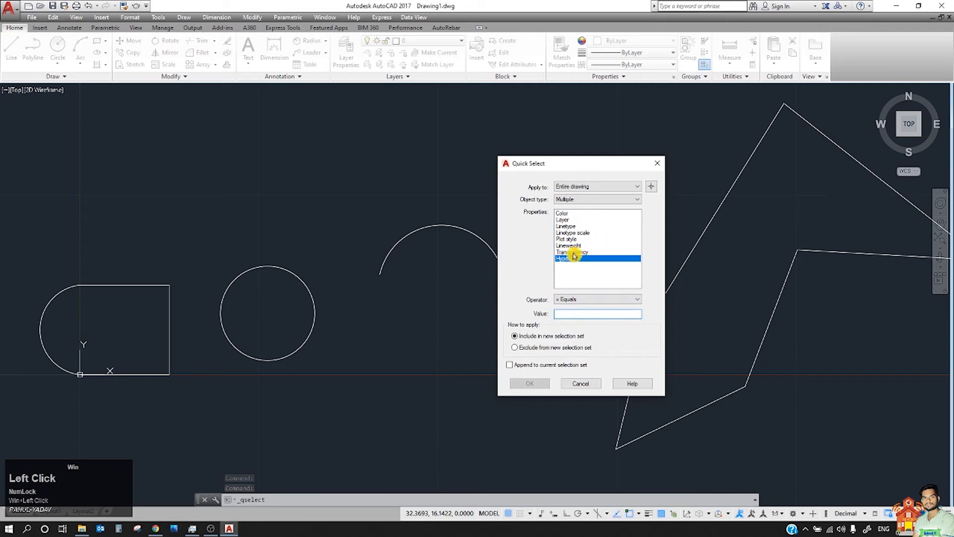
# Try the object types Circle, Multiple and Line, browse the properties available for lines, and cancel the quick selection.
pyautogui.click(597, 199)
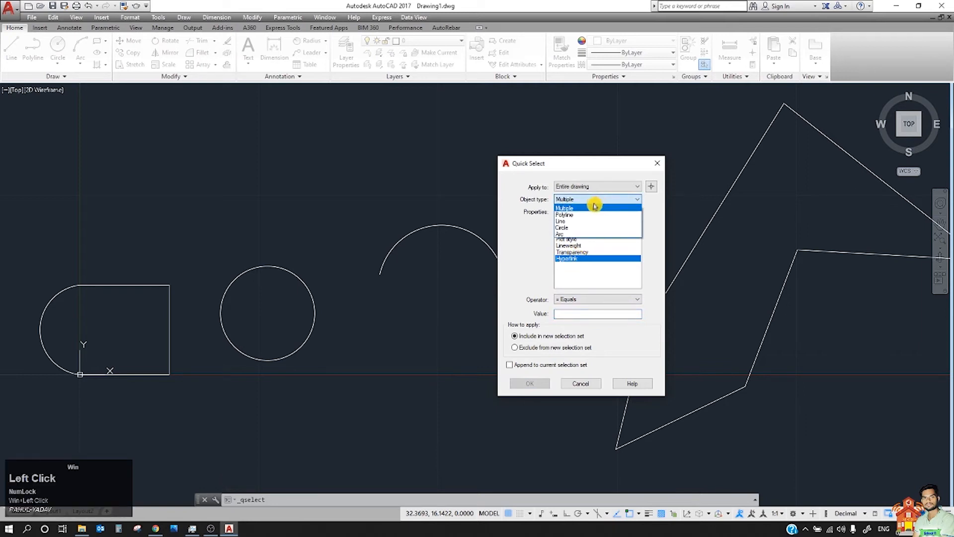
pyautogui.click(578, 228)
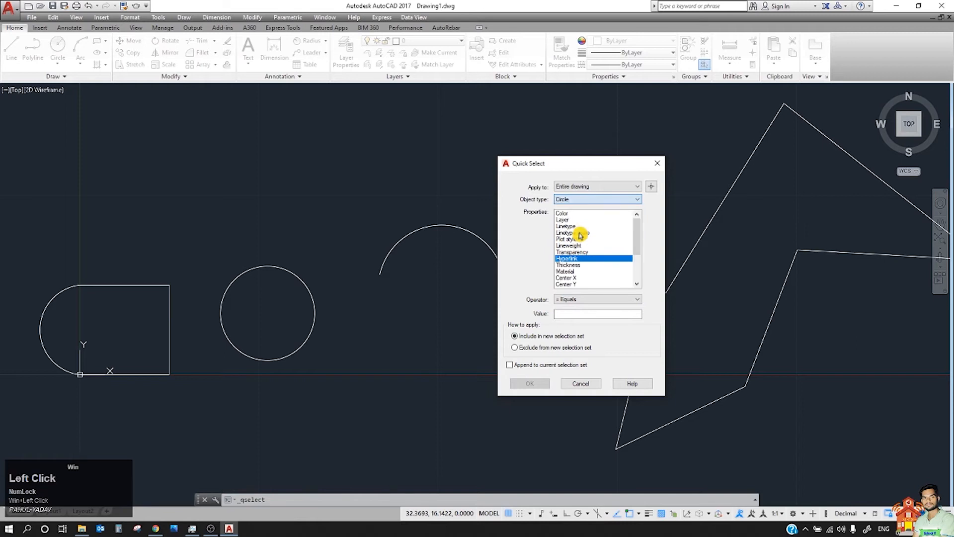
pyautogui.click(585, 199)
pyautogui.click(587, 207)
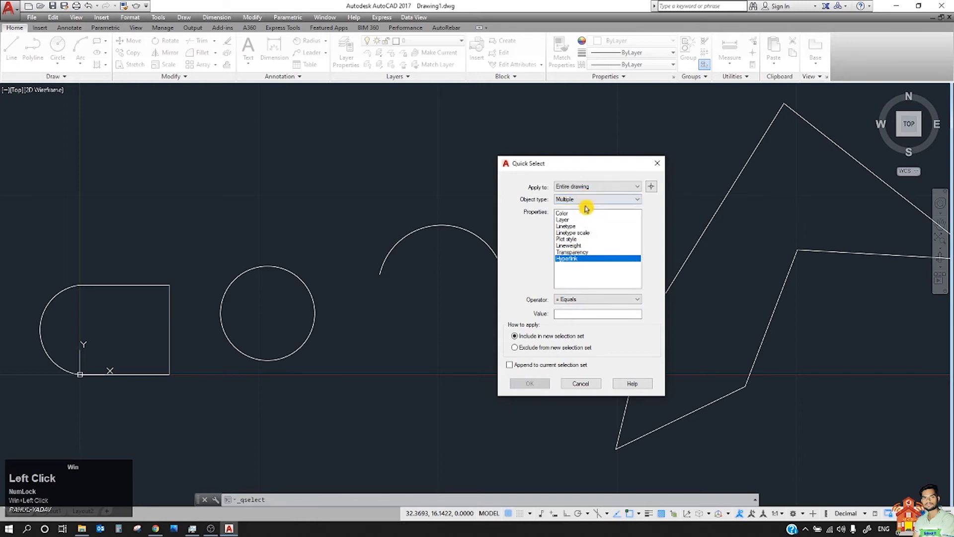
pyautogui.click(588, 201)
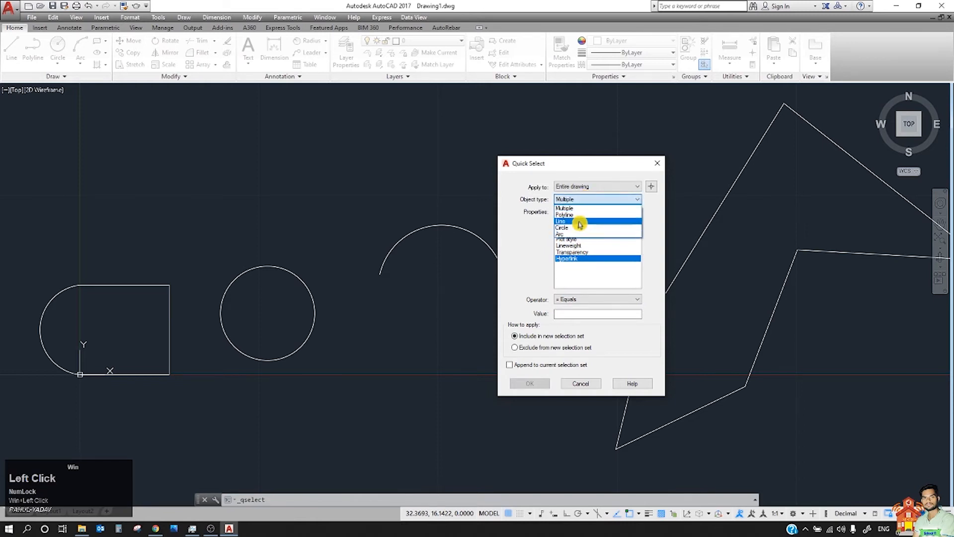
pyautogui.click(572, 220)
pyautogui.scroll(-3, 575, 282)
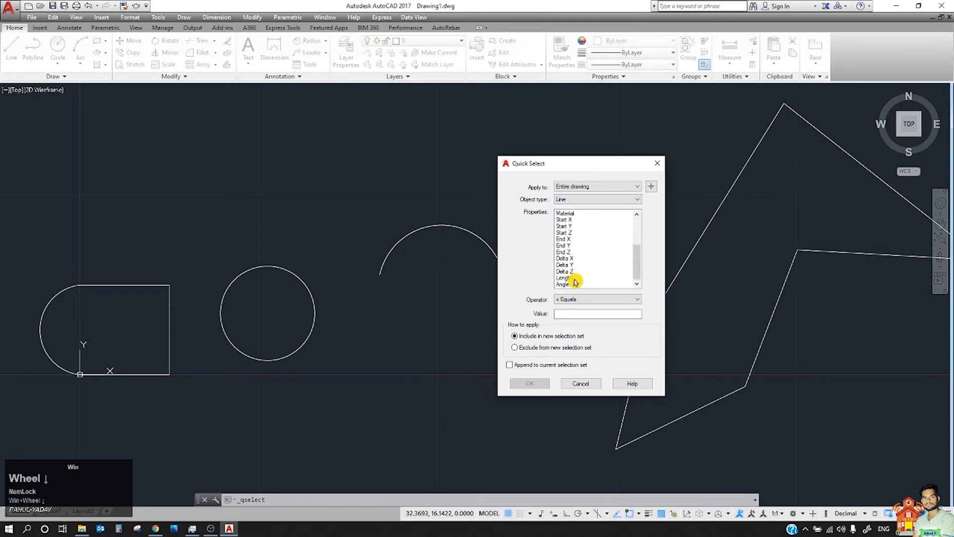
pyautogui.scroll(3, 576, 281)
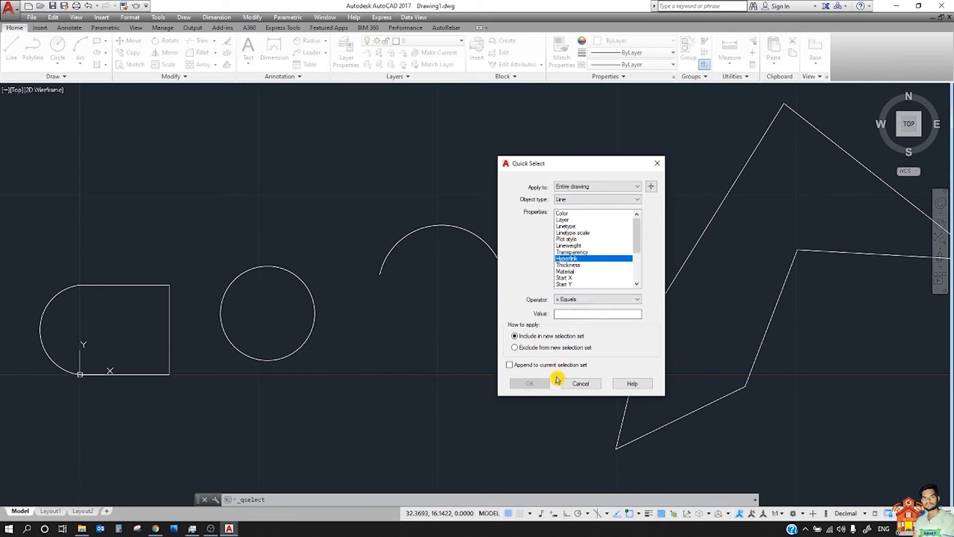
pyautogui.click(580, 384)
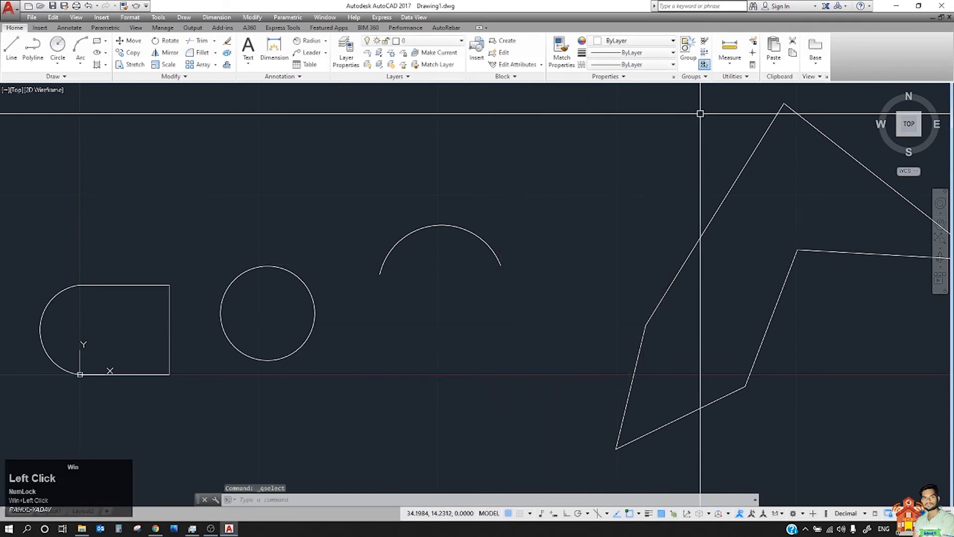
# Select all objects in the drawing twice, clearing the selection each time.
pyautogui.click(753, 57)
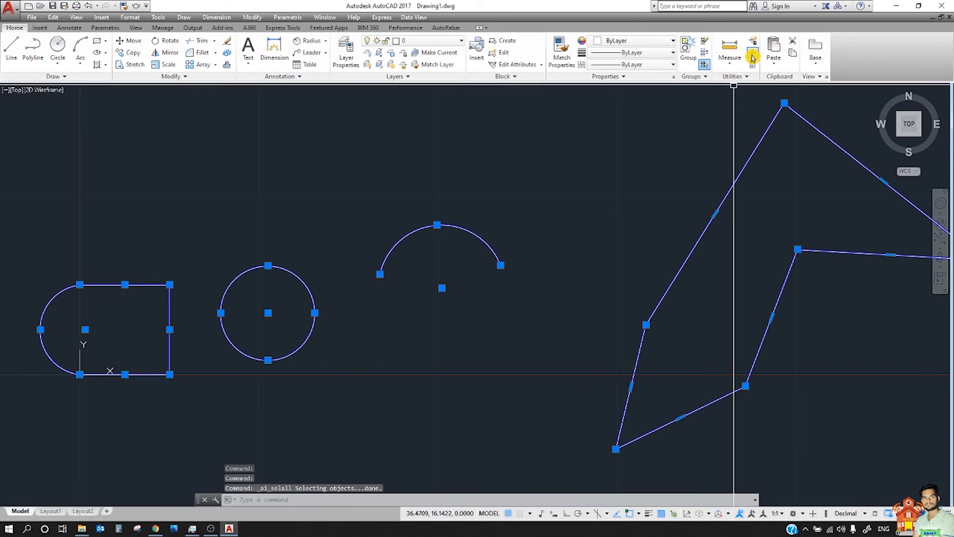
pyautogui.click(594, 202)
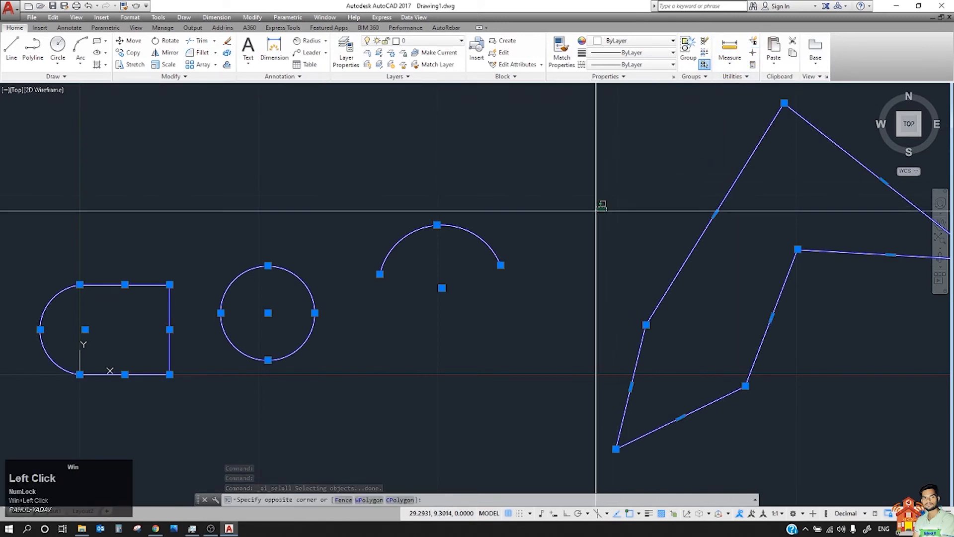
pyautogui.press('Escape')
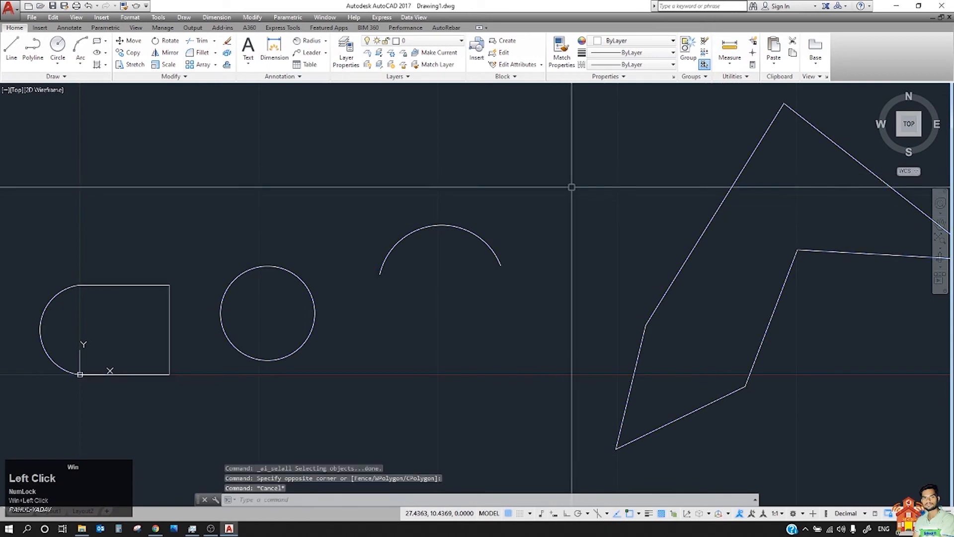
pyautogui.hotkey('ctrl', 'a')
pyautogui.press('Escape')
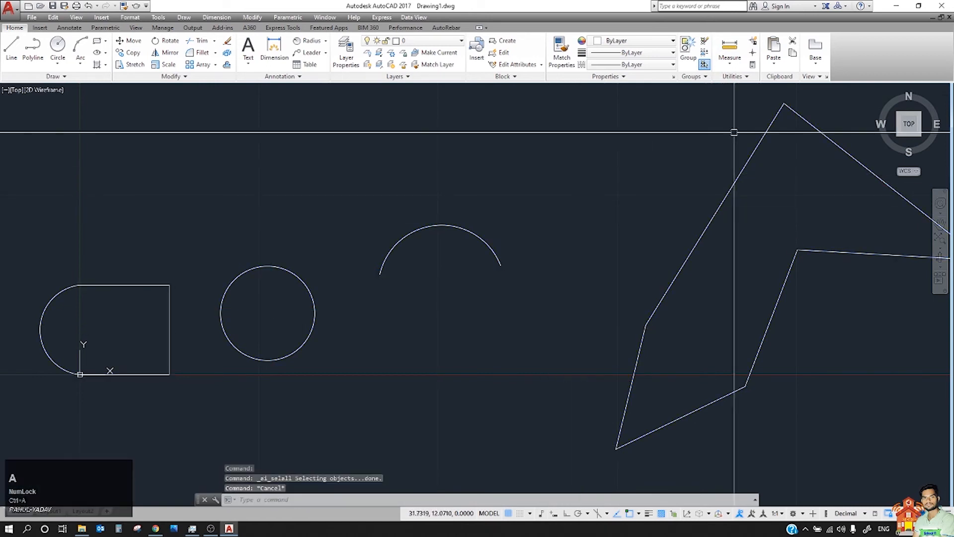
# Open the Quick Calculator, enlarge its window to show the full number pad, and close it.
pyautogui.click(750, 74)
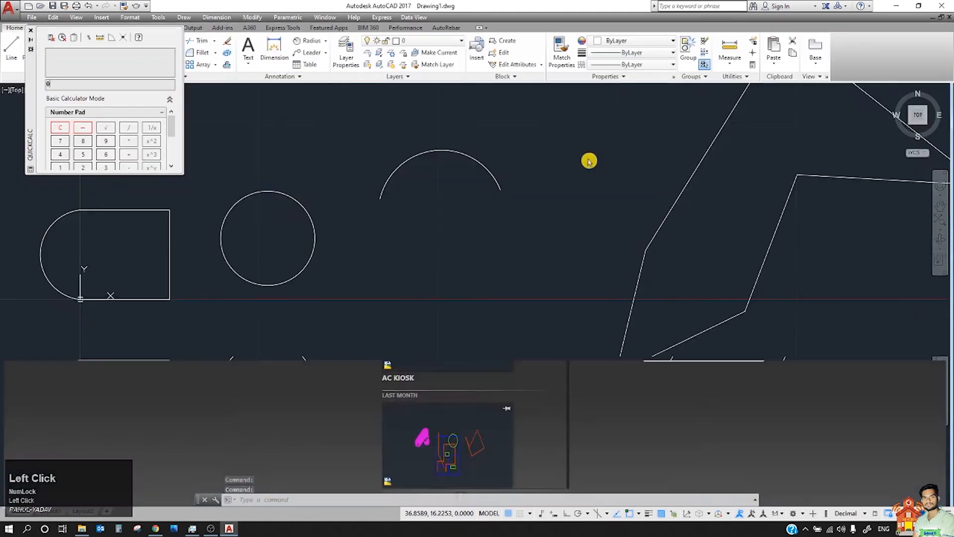
pyautogui.click(42, 30)
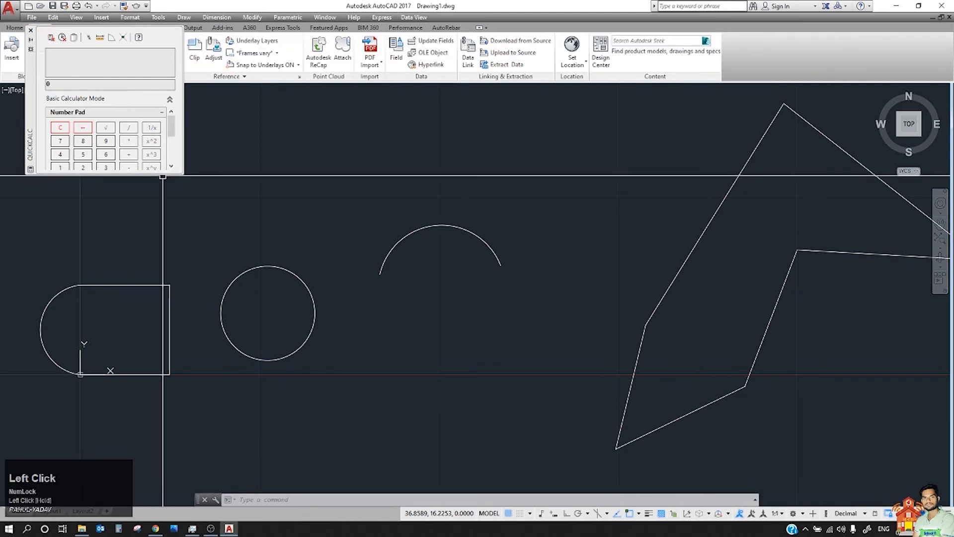
pyautogui.moveTo(181, 176)
pyautogui.mouseDown()
pyautogui.moveTo(294, 423)
pyautogui.moveTo(384, 399)
pyautogui.mouseUp()
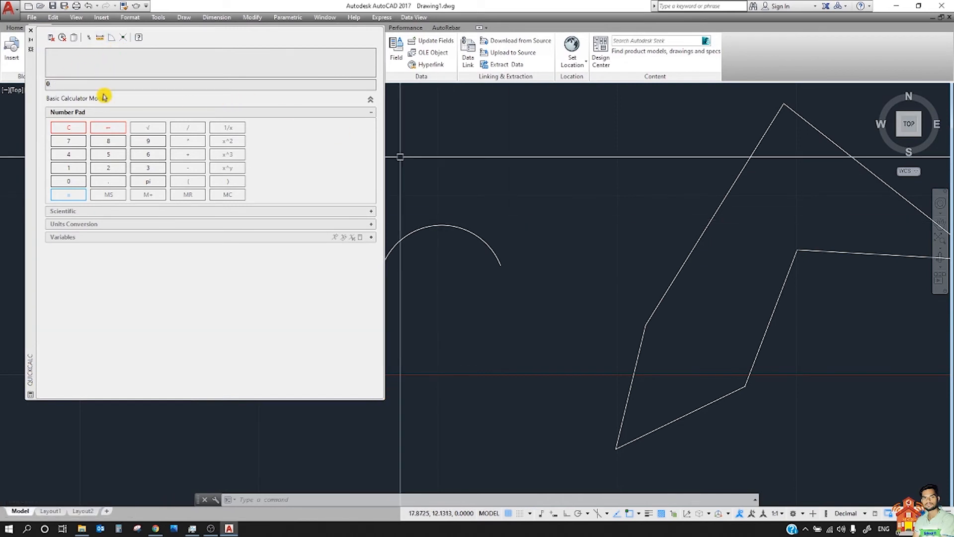
pyautogui.click(323, 501)
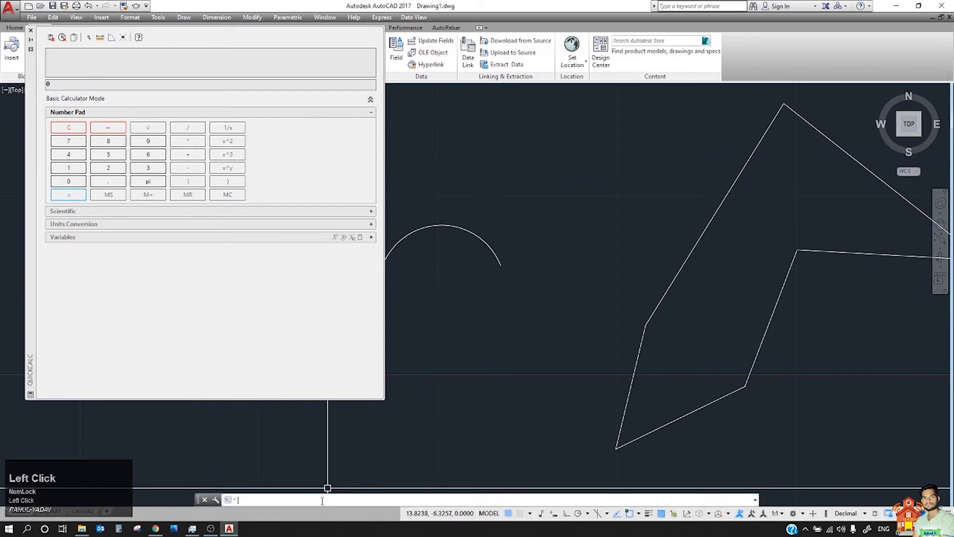
pyautogui.click(31, 30)
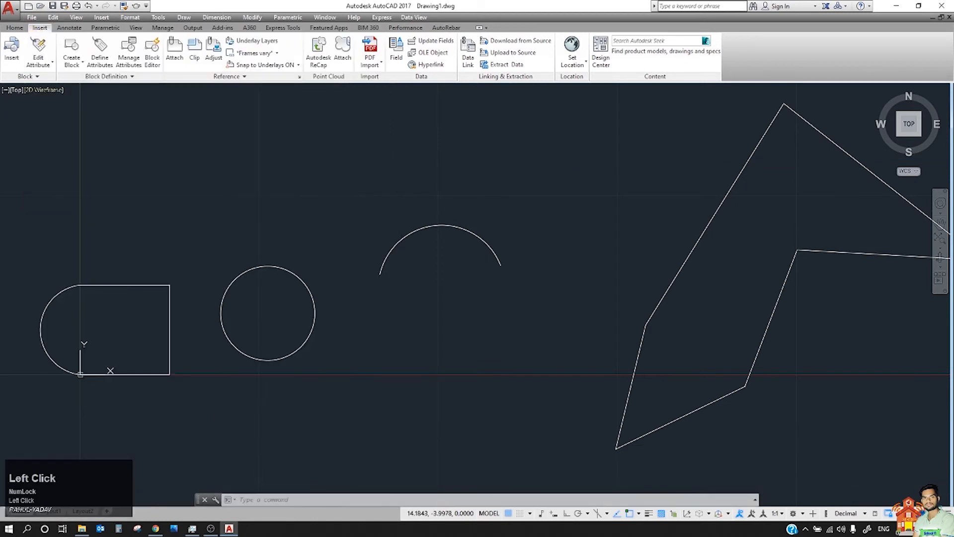
# Show and close the Properties palette, and reopen the calculator with the QUICKCALC command before closing it.
pyautogui.hotkey('ctrl', '1')
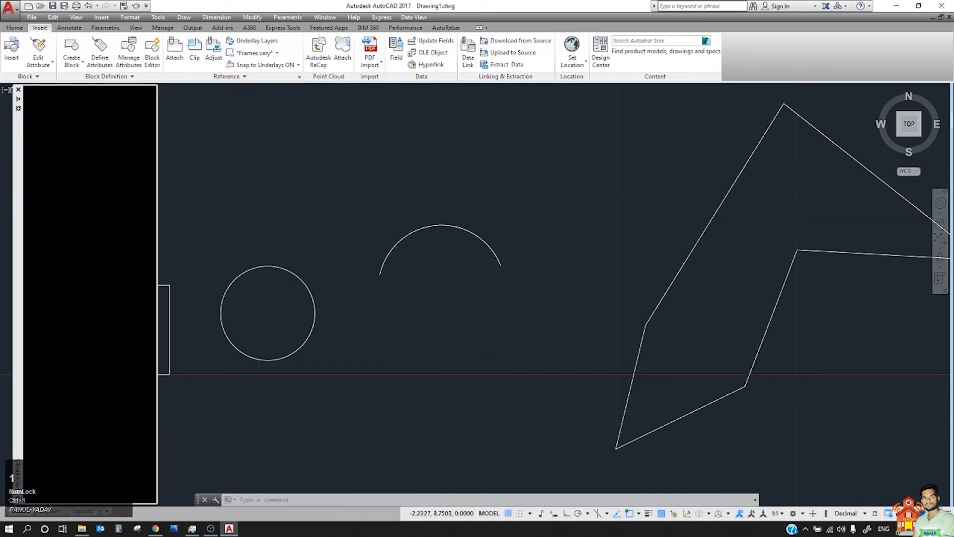
pyautogui.click(19, 94)
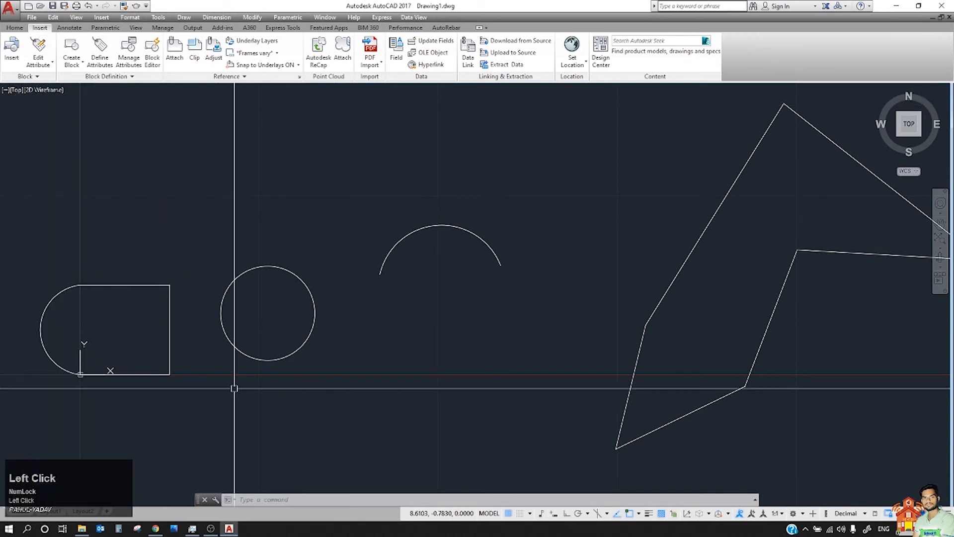
pyautogui.write('q')
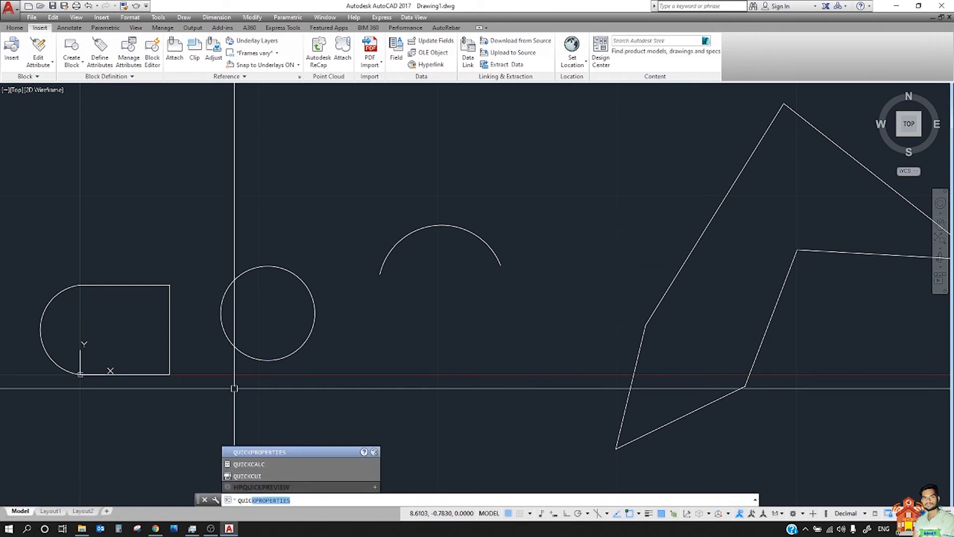
pyautogui.write('k')
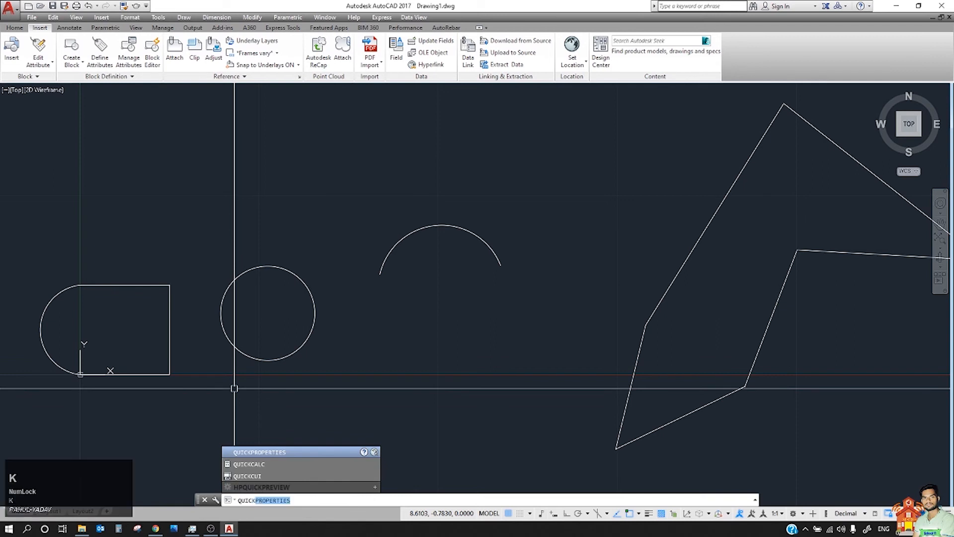
pyautogui.write('calc')
pyautogui.press('Return')
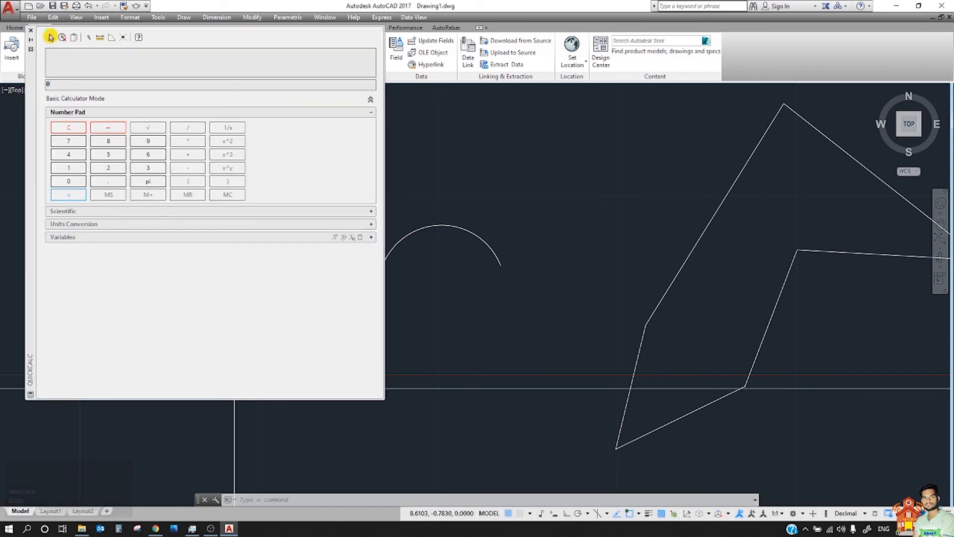
pyautogui.click(31, 37)
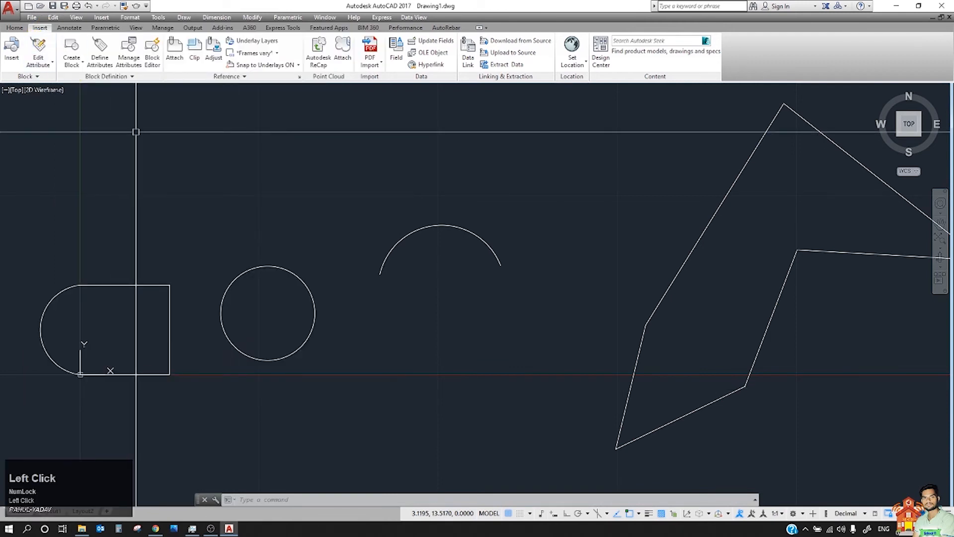
# Call up hiding the command line but decline it, and switch Clean Screen on and off again.
pyautogui.hotkey('ctrl', '9')
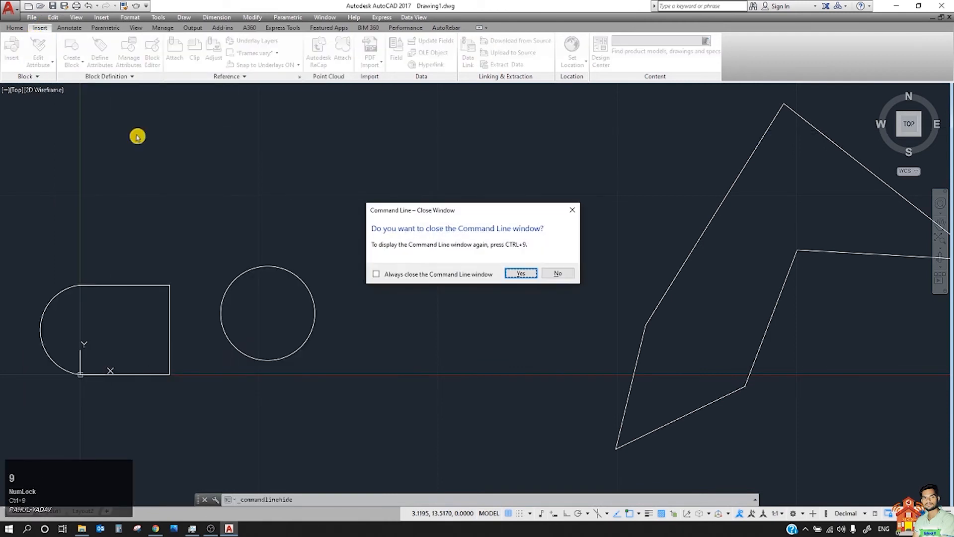
pyautogui.click(550, 274)
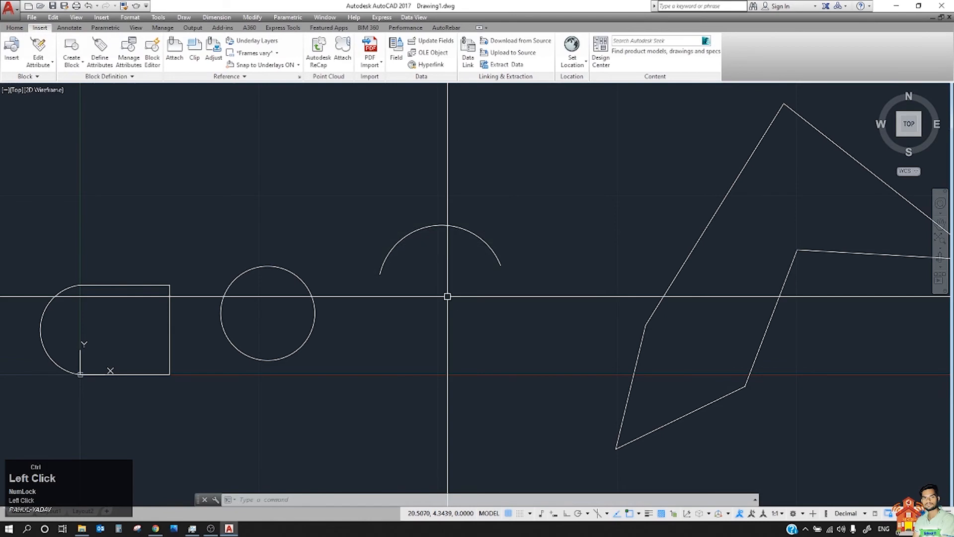
pyautogui.hotkey('ctrl', '0')
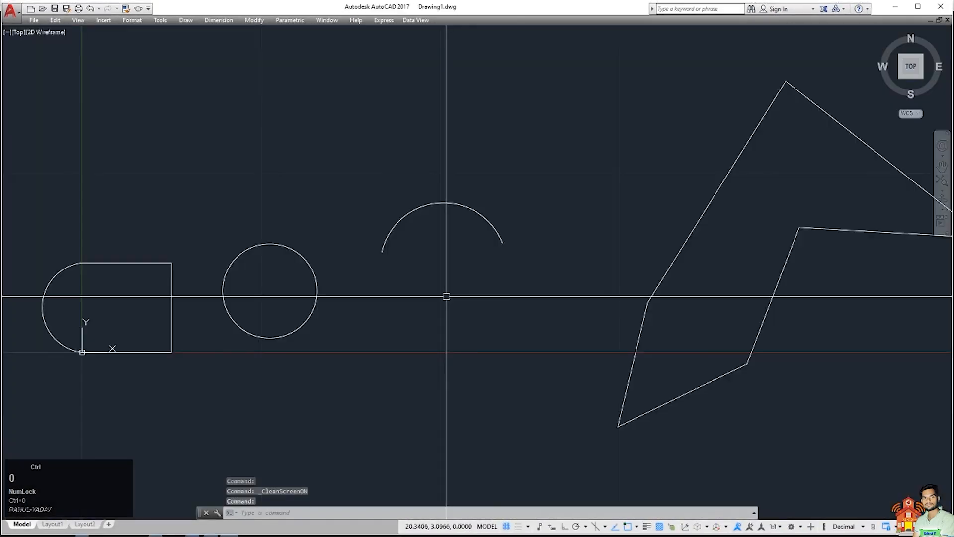
pyautogui.hotkey('ctrl', '0')
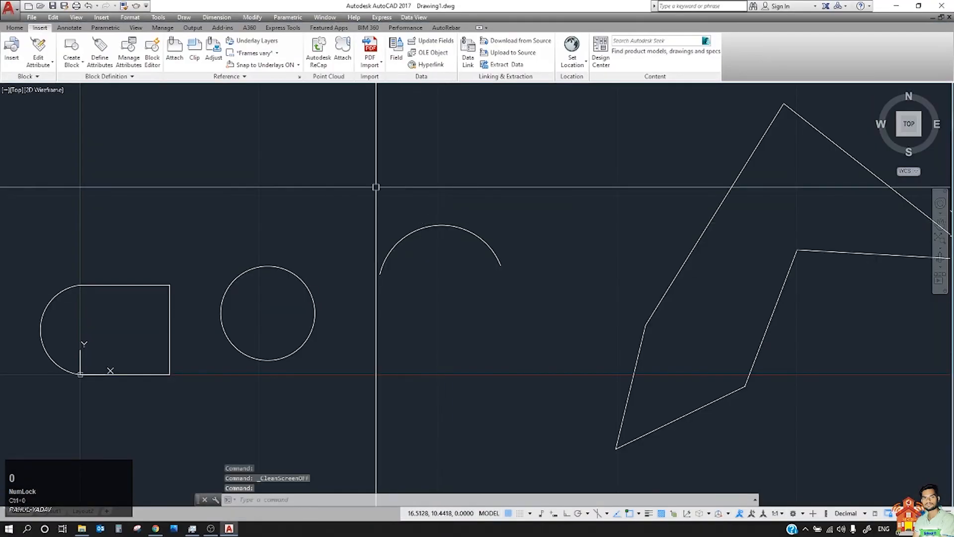
# Open and close the Properties palette and DesignCenter in turn, and display the Tool Palettes.
pyautogui.hotkey('ctrl', '1')
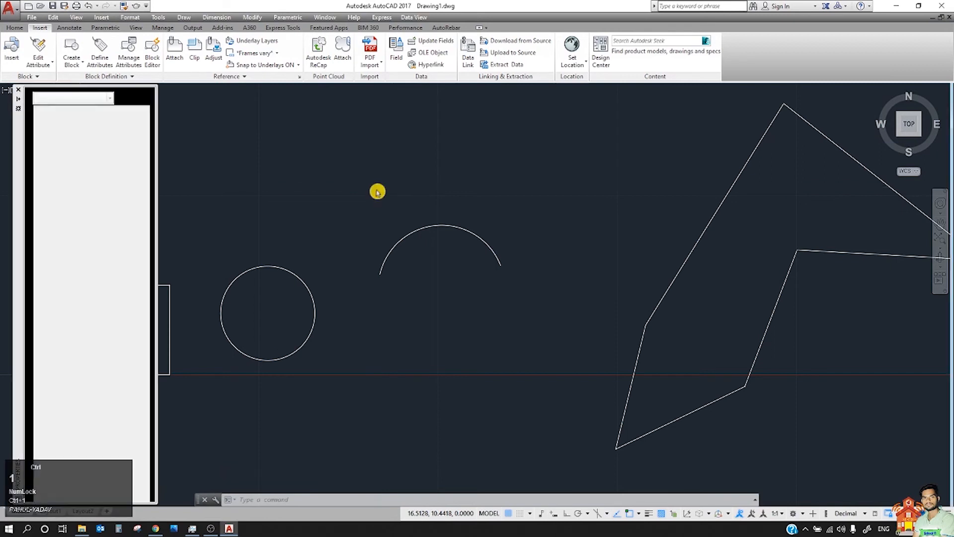
pyautogui.click(20, 95)
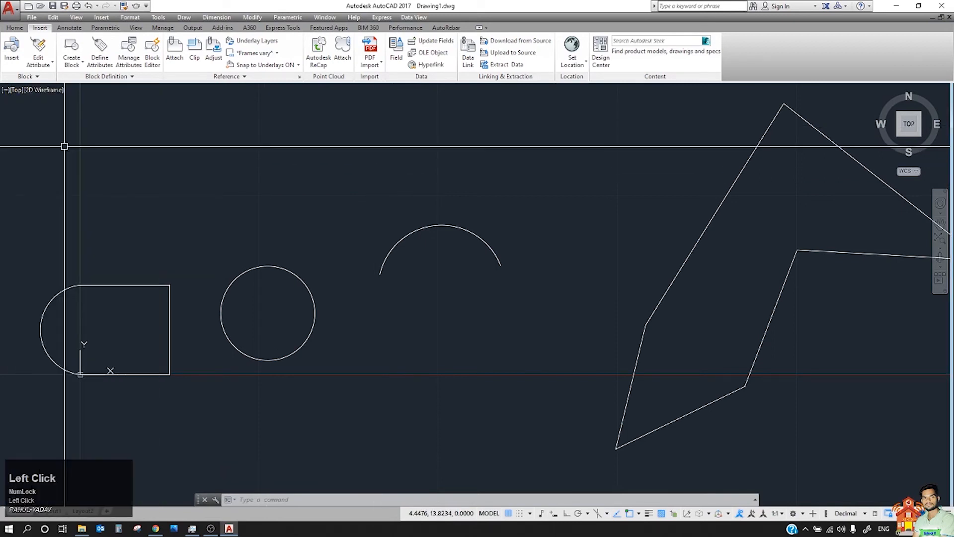
pyautogui.hotkey('ctrl', '2')
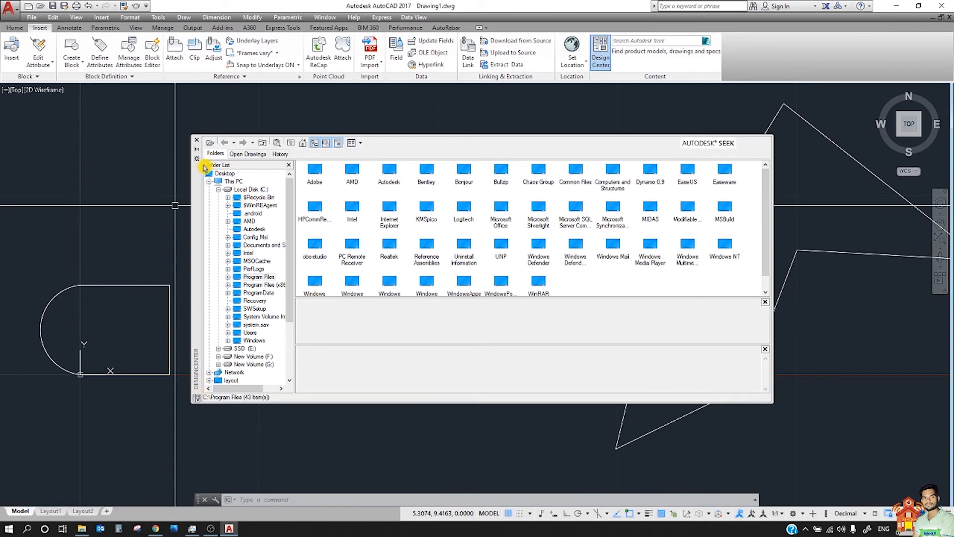
pyautogui.click(198, 143)
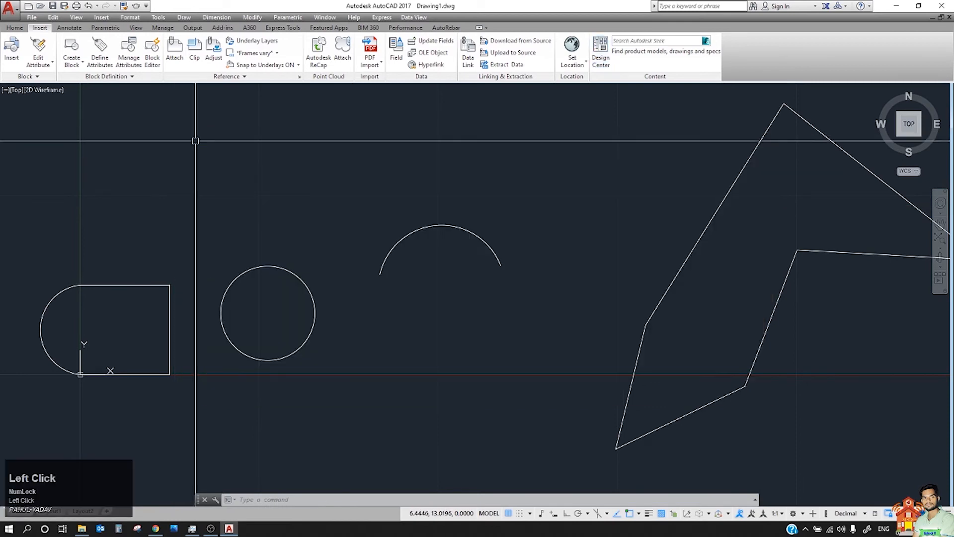
pyautogui.hotkey('ctrl', '3')
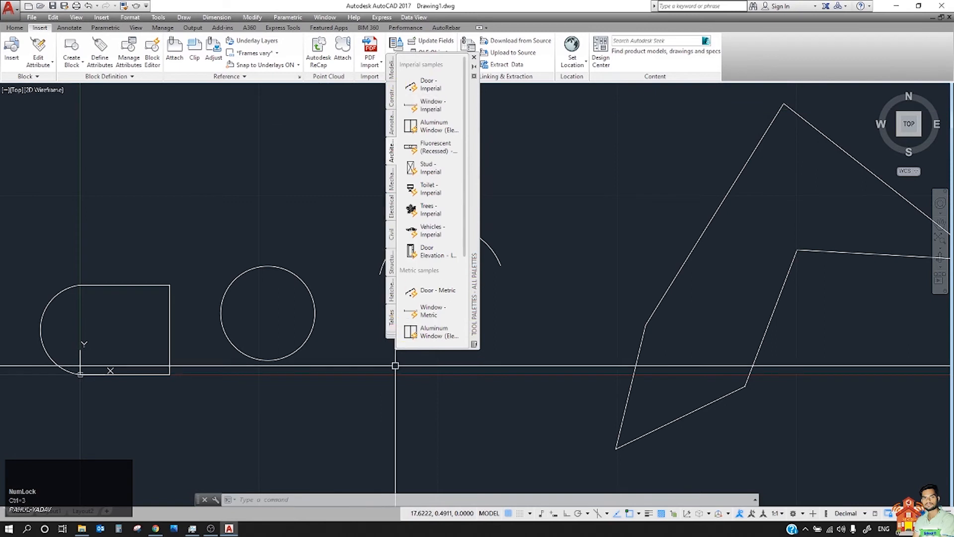
# Close the Tool Palettes, and open and close the Sheet Set Manager.
pyautogui.click(476, 59)
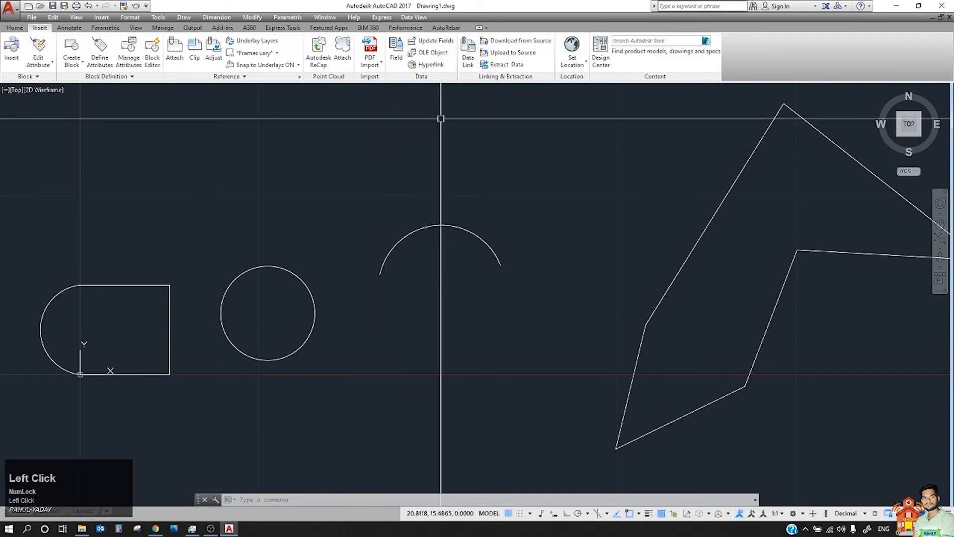
pyautogui.hotkey('ctrl', '4')
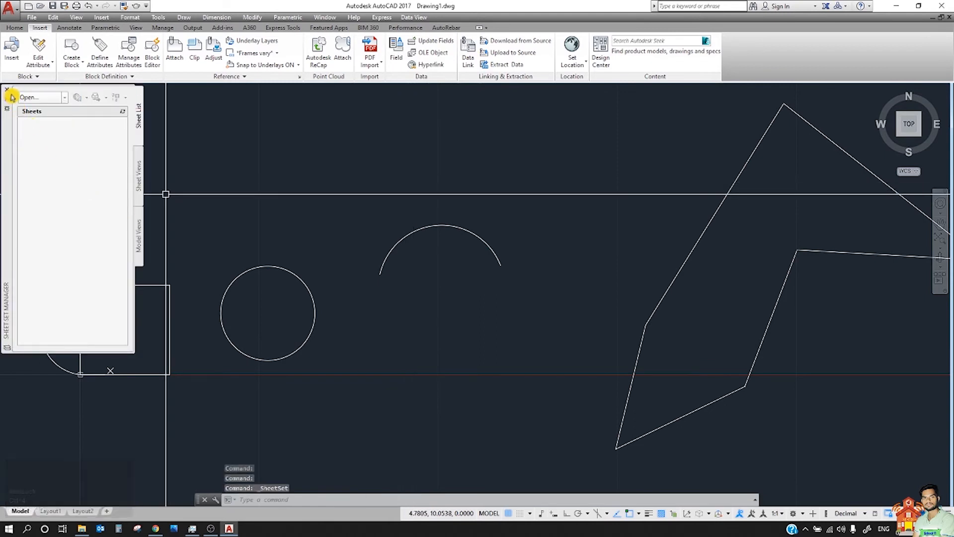
pyautogui.click(29, 97)
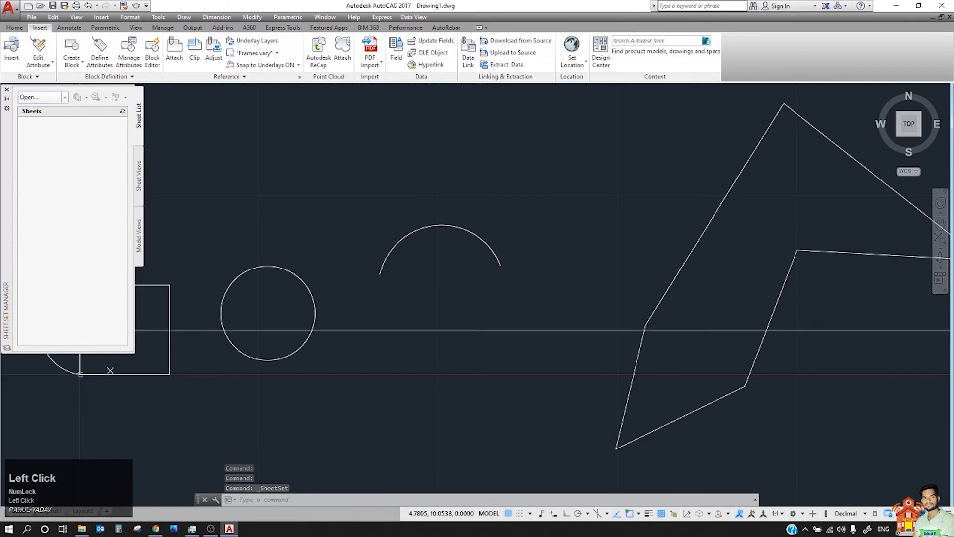
pyautogui.click(7, 89)
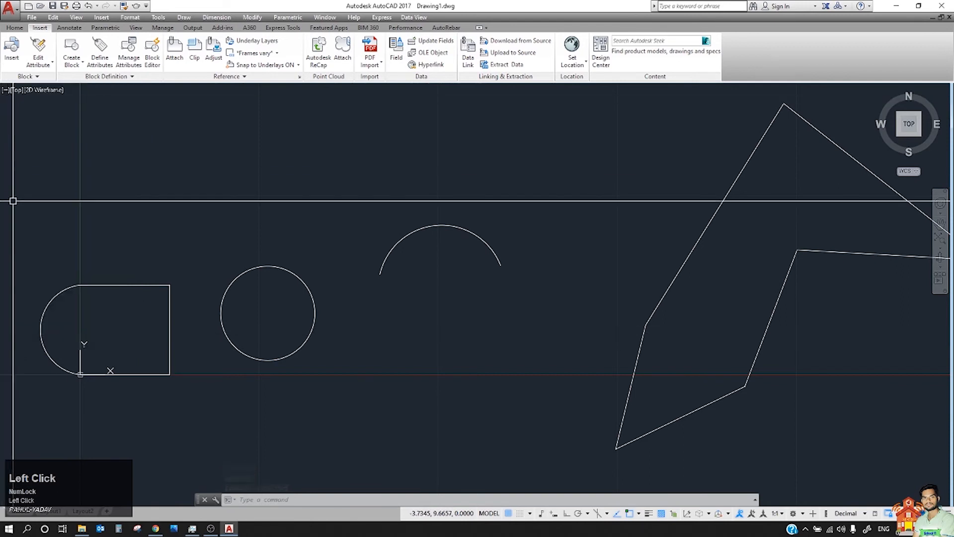
# Bring back the Home ribbon tools, and open and close the dbConnect Manager.
pyautogui.hotkey('ctrl', '5')
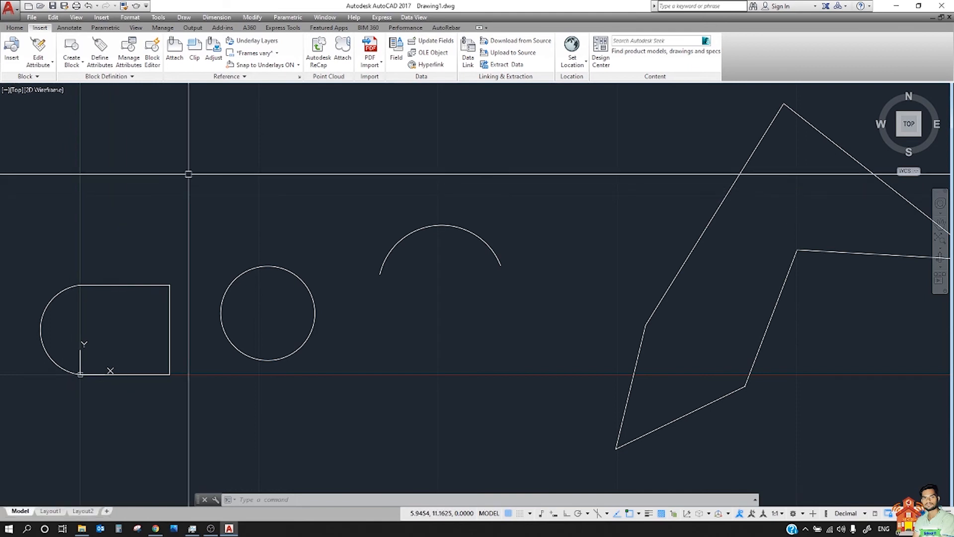
pyautogui.click(14, 27)
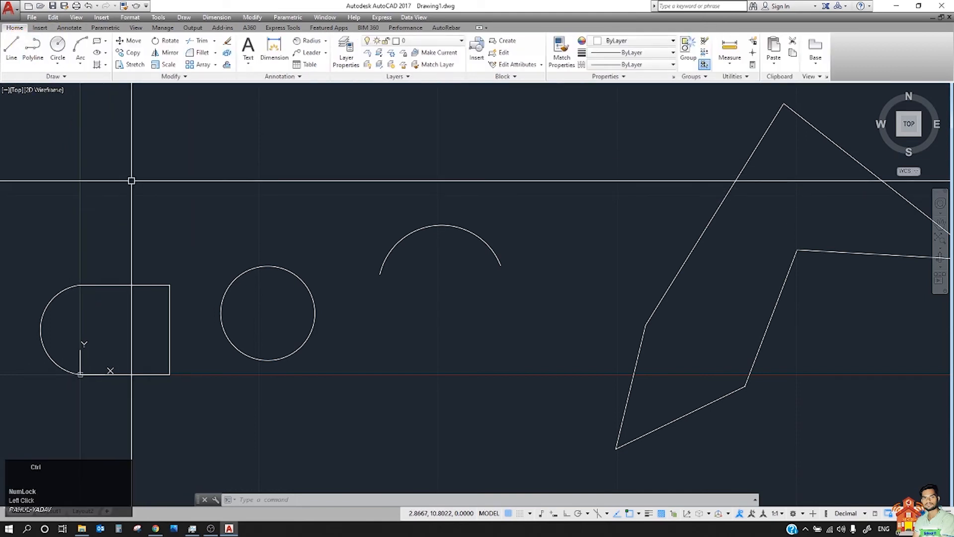
pyautogui.hotkey('ctrl', '6')
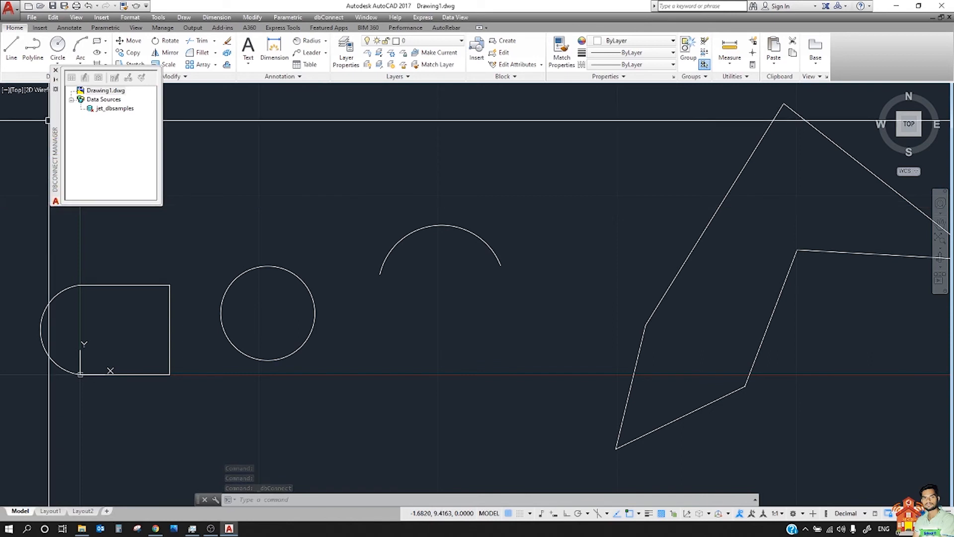
pyautogui.click(56, 70)
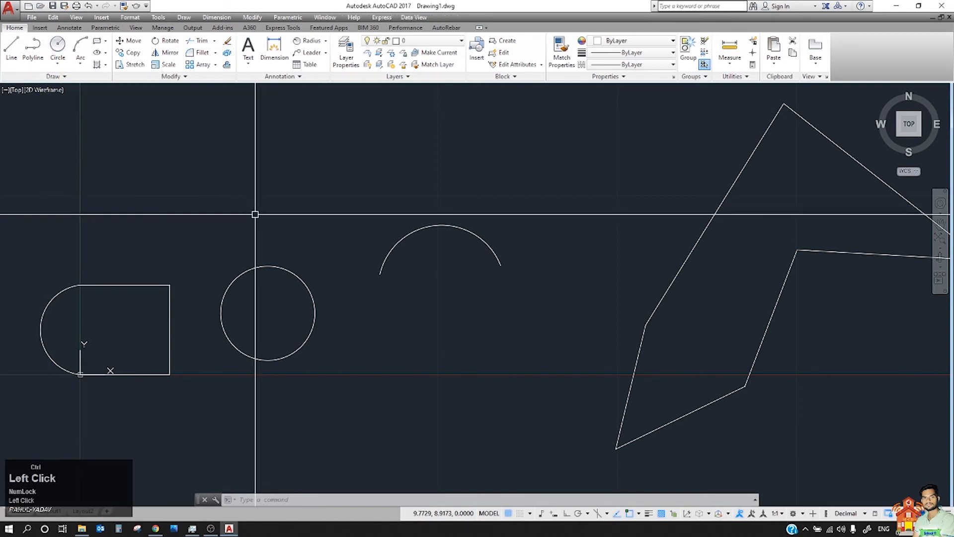
# Open and close the Quick Calculator, and call up hiding the command line but decline it.
pyautogui.hotkey('ctrl', '8')
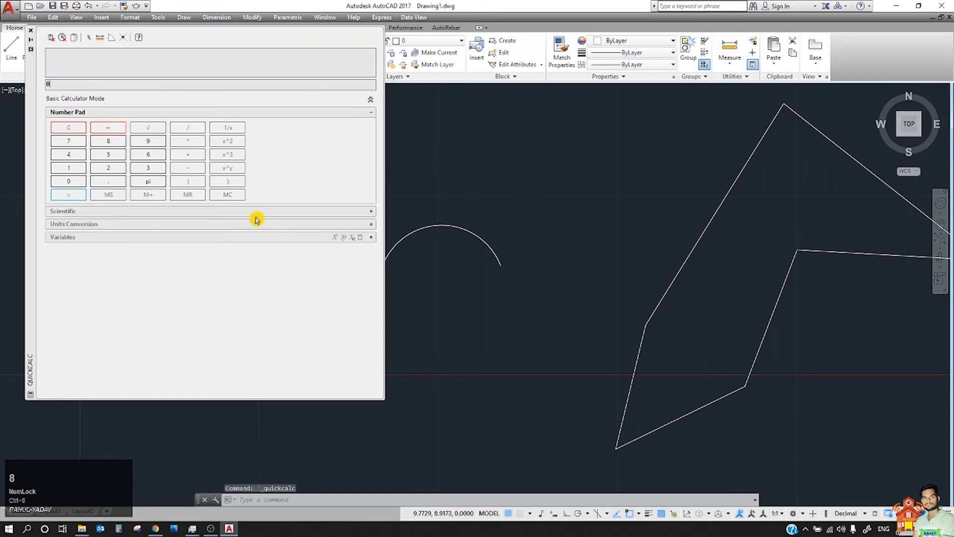
pyautogui.moveTo(227, 40); pyautogui.dragTo(270, 134)
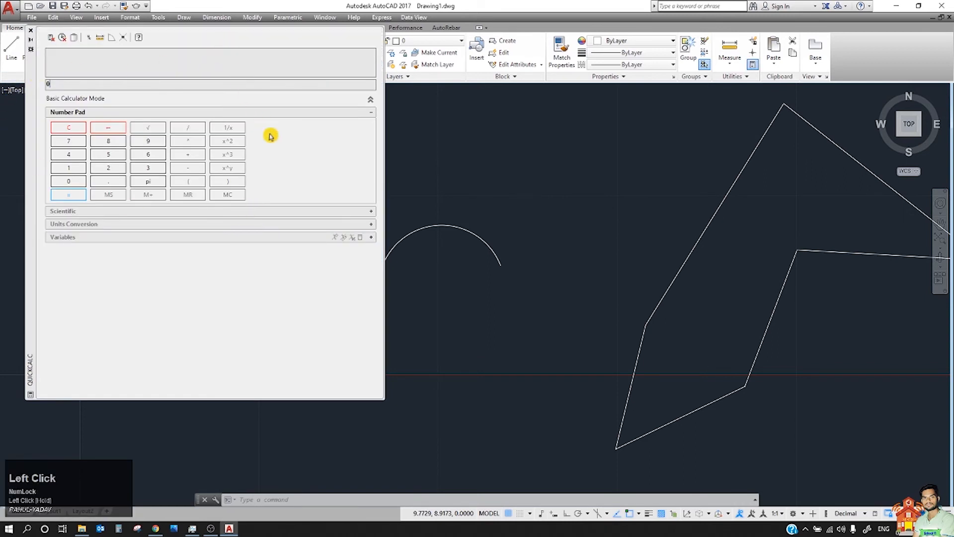
pyautogui.click(31, 30)
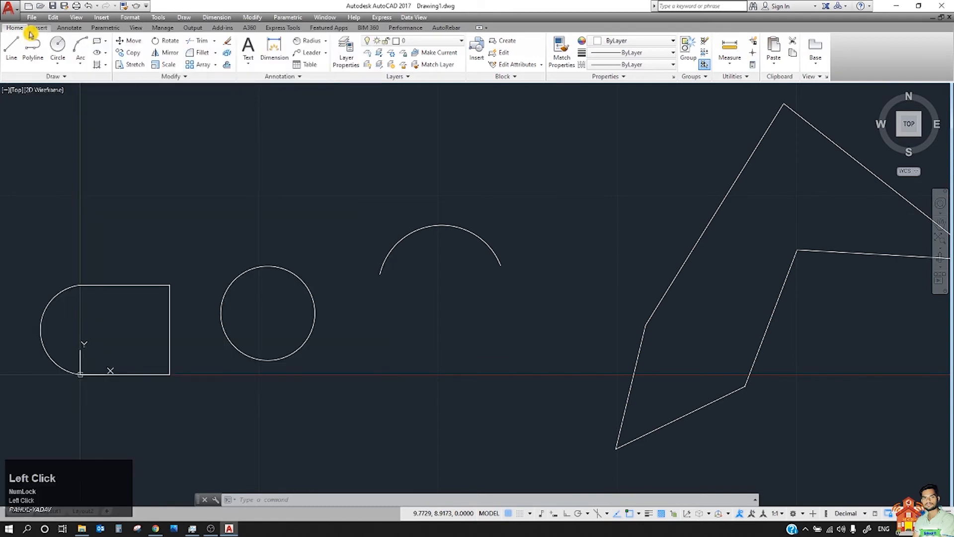
pyautogui.hotkey('ctrl', '9')
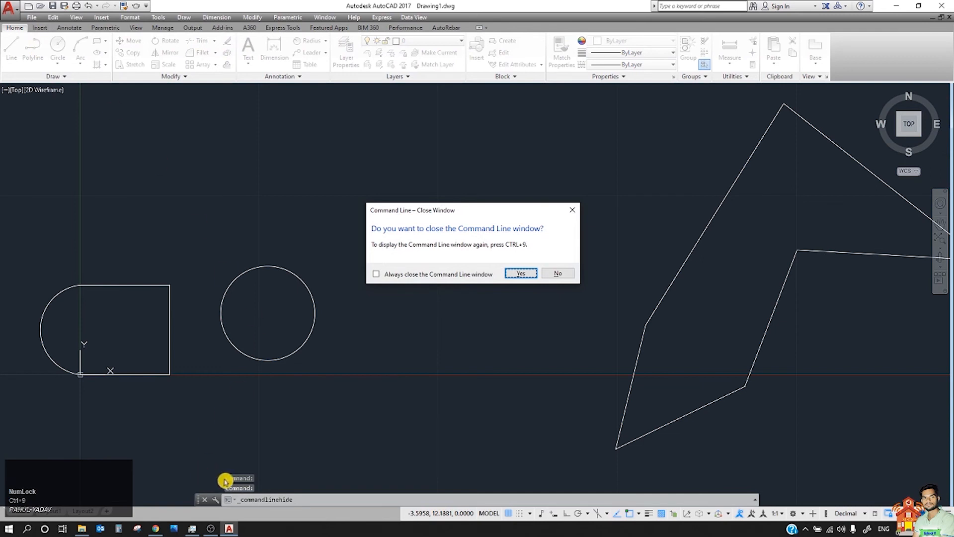
pyautogui.click(554, 274)
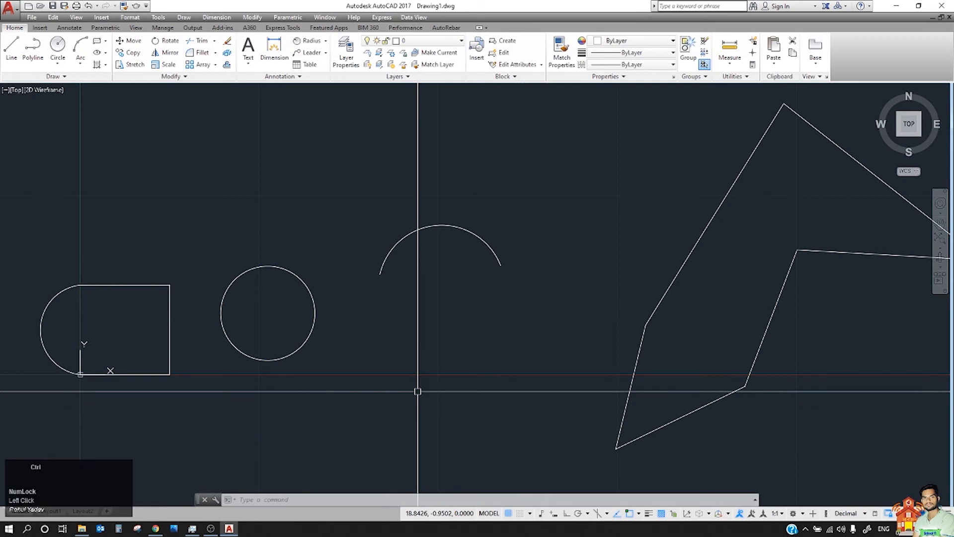
# Reopen the Quick Calculator and collapse and re-expand its lower sections so the window fits its contents.
pyautogui.hotkey('ctrl', '8')
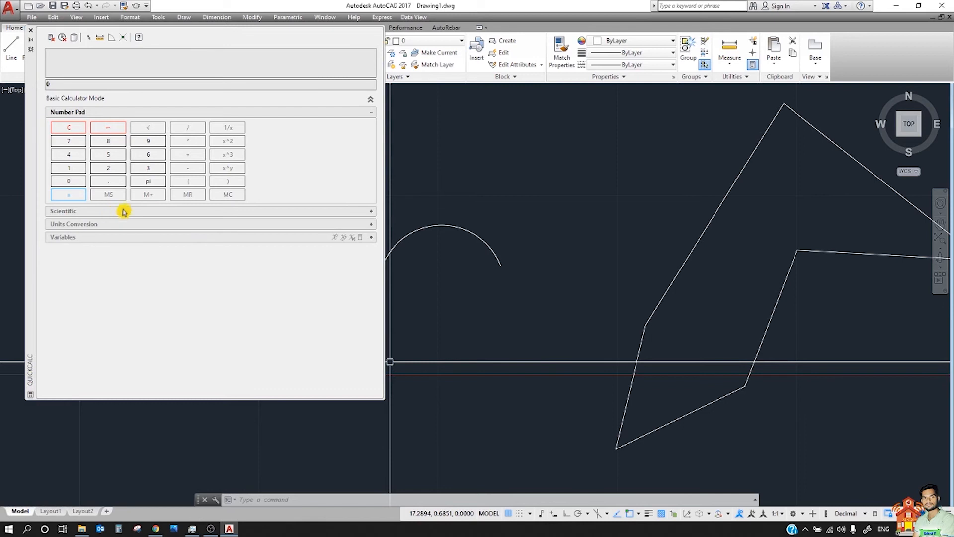
pyautogui.click(53, 98)
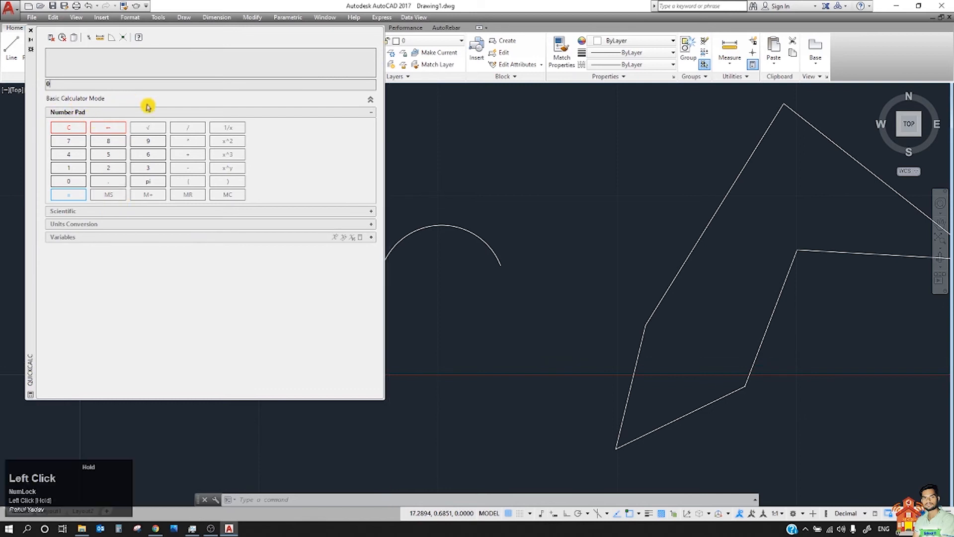
pyautogui.click(372, 99)
pyautogui.click(372, 100)
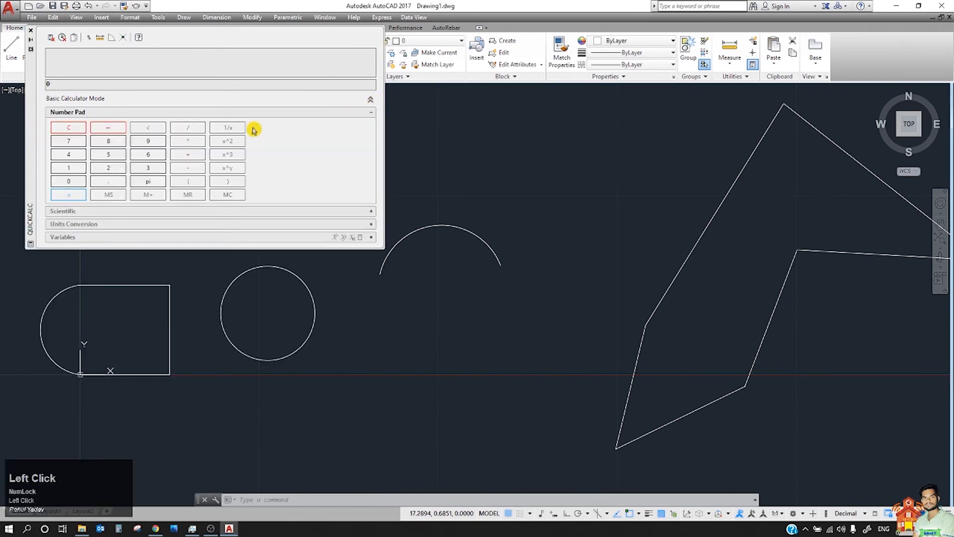
# Collapse the calculator's Number Pad, show and collapse the Scientific functions, and expand Units Conversion.
pyautogui.click(373, 112)
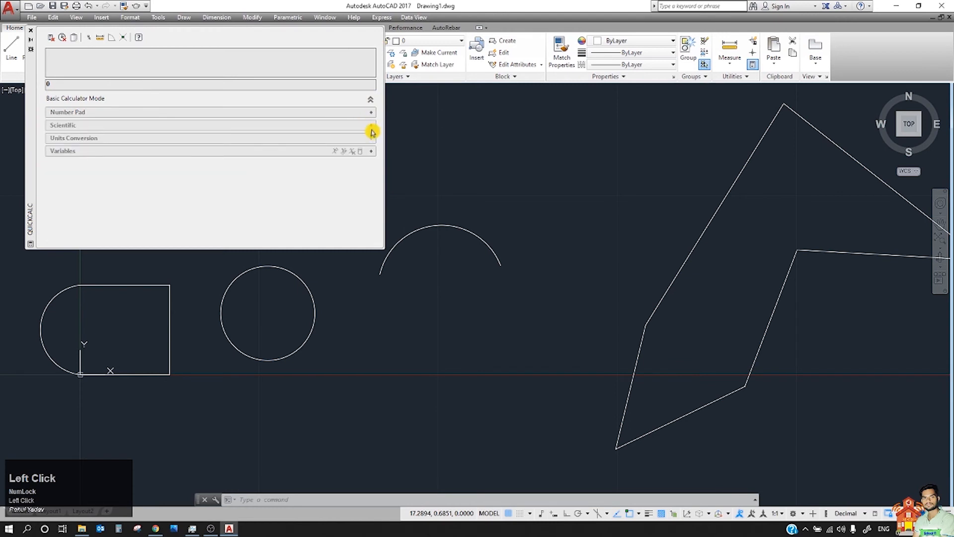
pyautogui.click(372, 130)
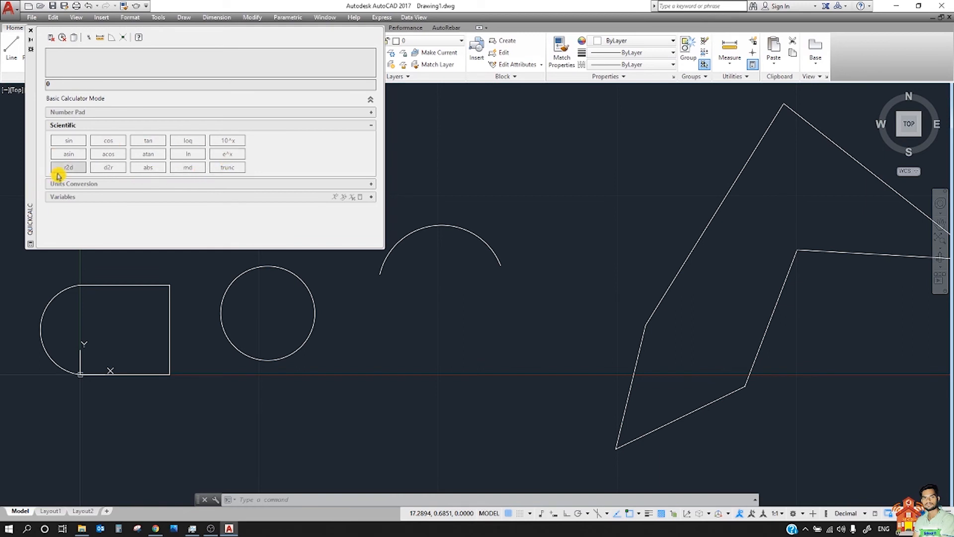
pyautogui.click(372, 125)
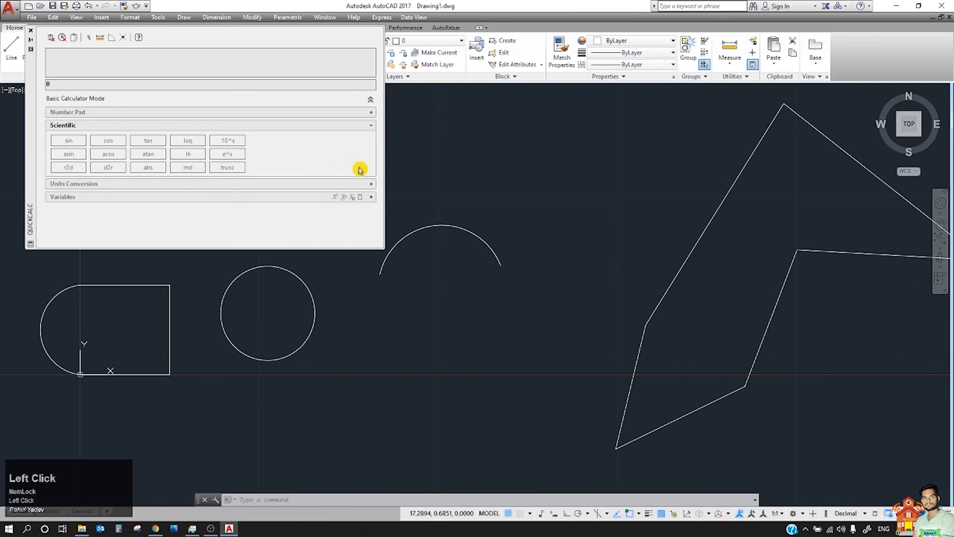
pyautogui.click(371, 138)
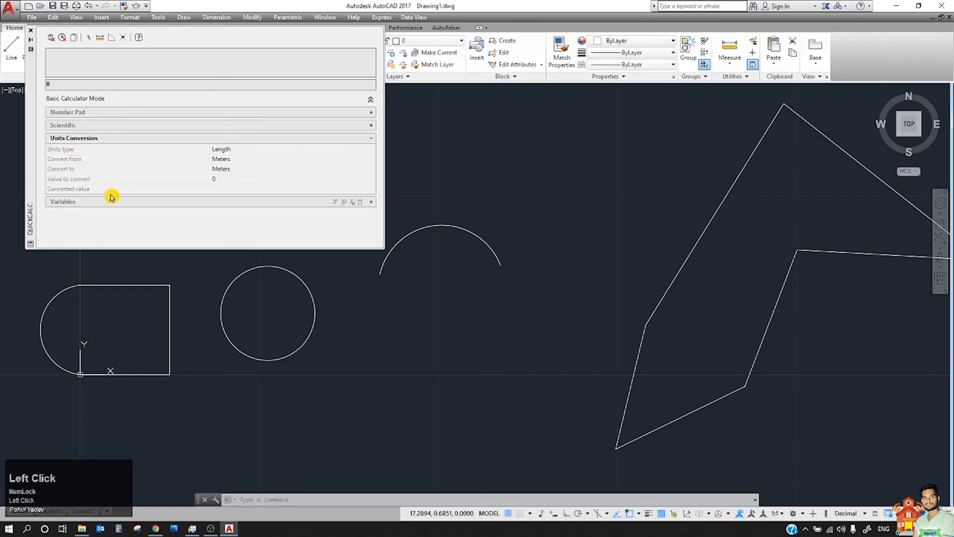
# Examine the available unit types and the length units to convert from, keeping Length and Meters.
pyautogui.click(244, 152)
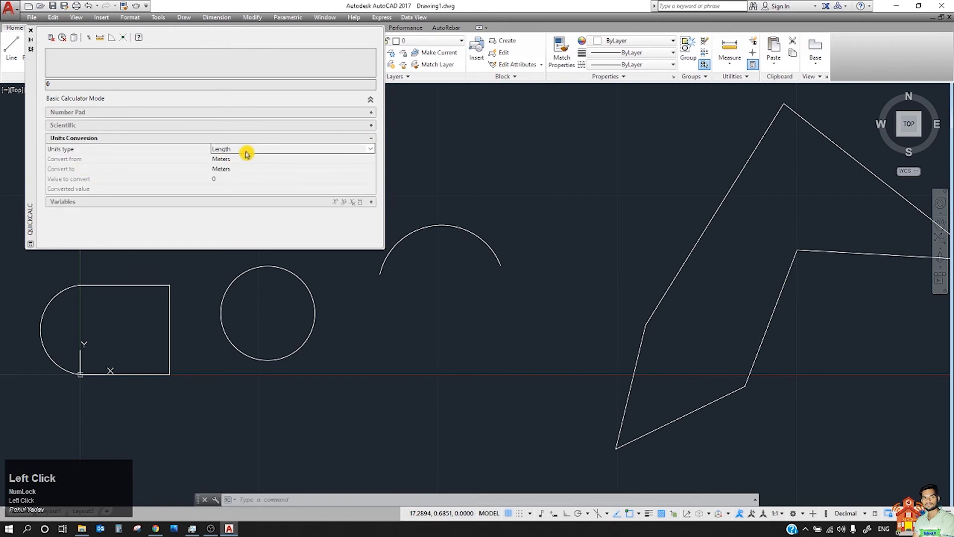
pyautogui.click(244, 155)
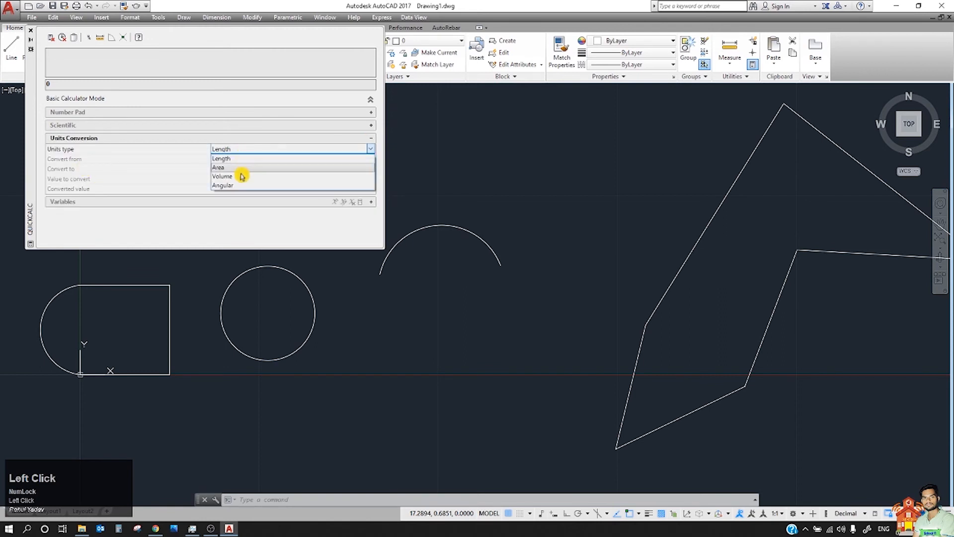
pyautogui.click(242, 158)
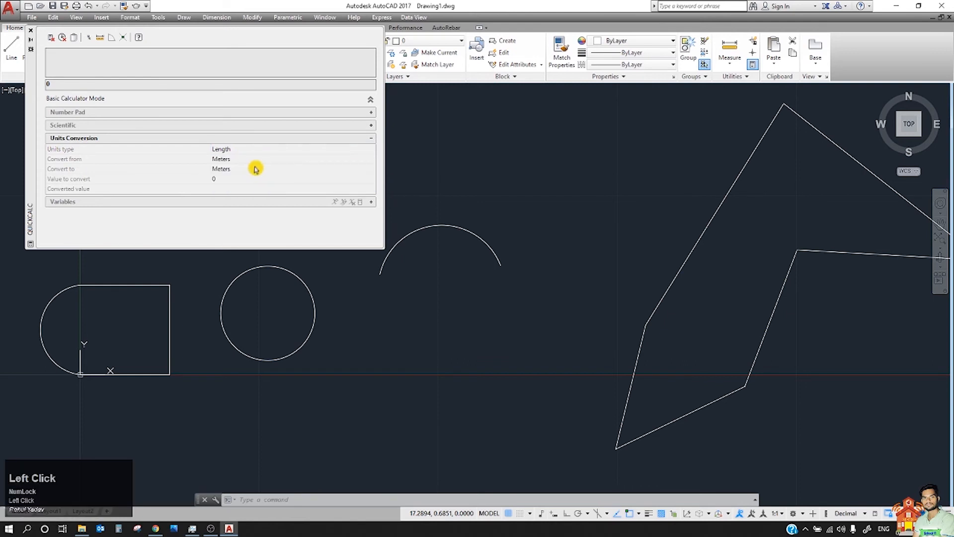
pyautogui.click(261, 159)
pyautogui.click(263, 160)
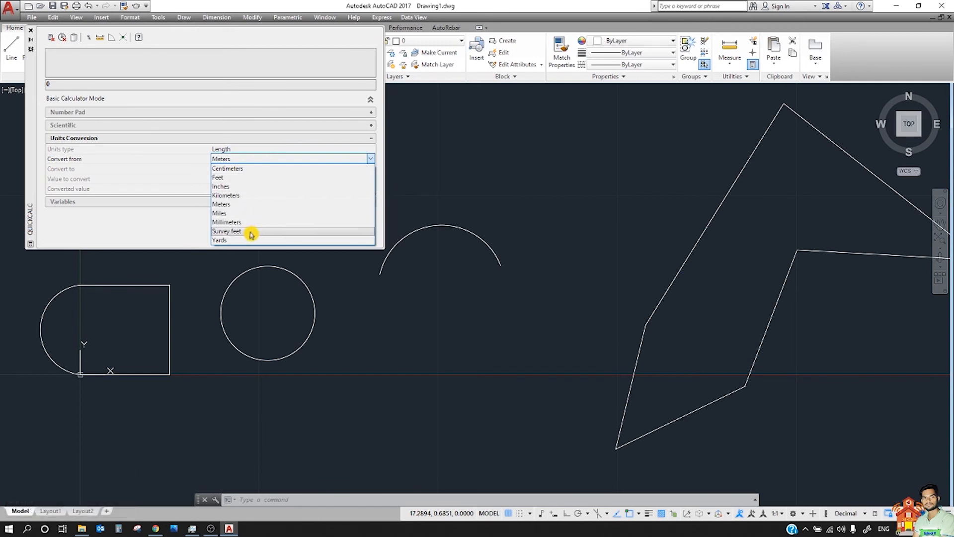
pyautogui.click(198, 237)
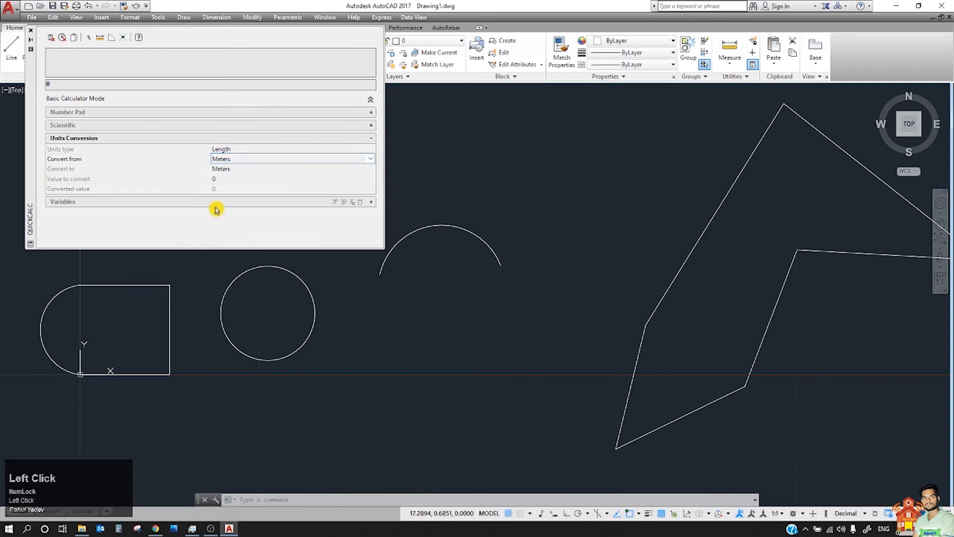
# Set the conversion's units type to Area and review the area units offered as the target.
pyautogui.click(275, 149)
pyautogui.click(275, 149)
pyautogui.click(267, 167)
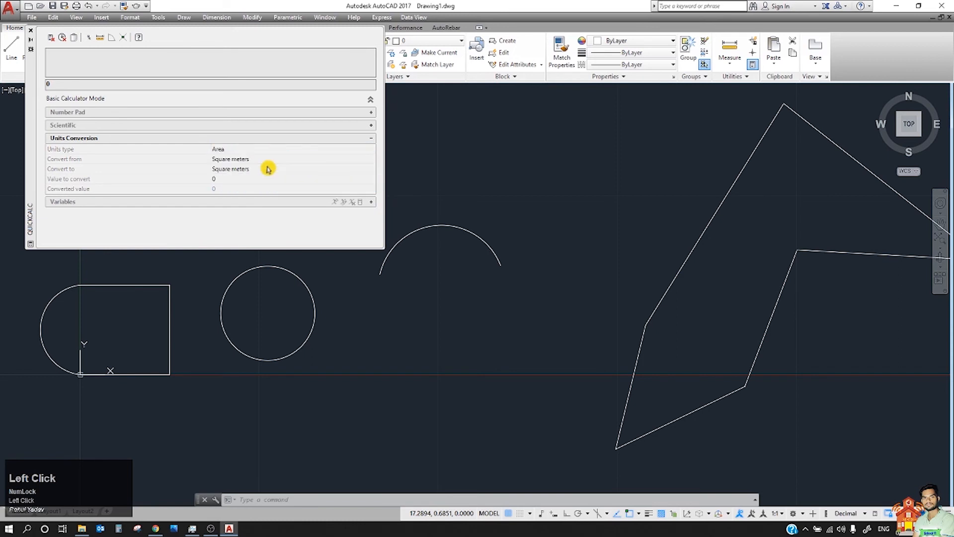
pyautogui.click(267, 169)
pyautogui.click(268, 169)
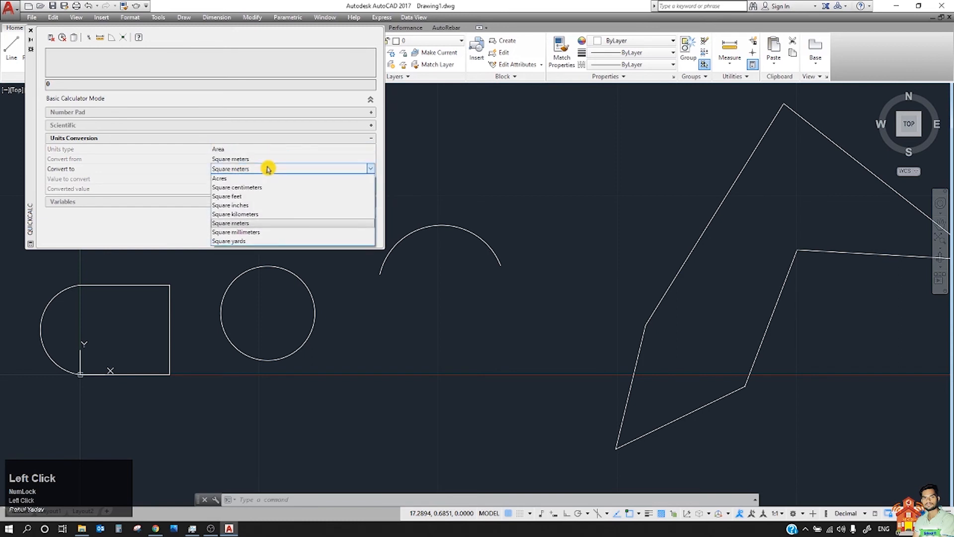
pyautogui.scroll(1, 269, 207)
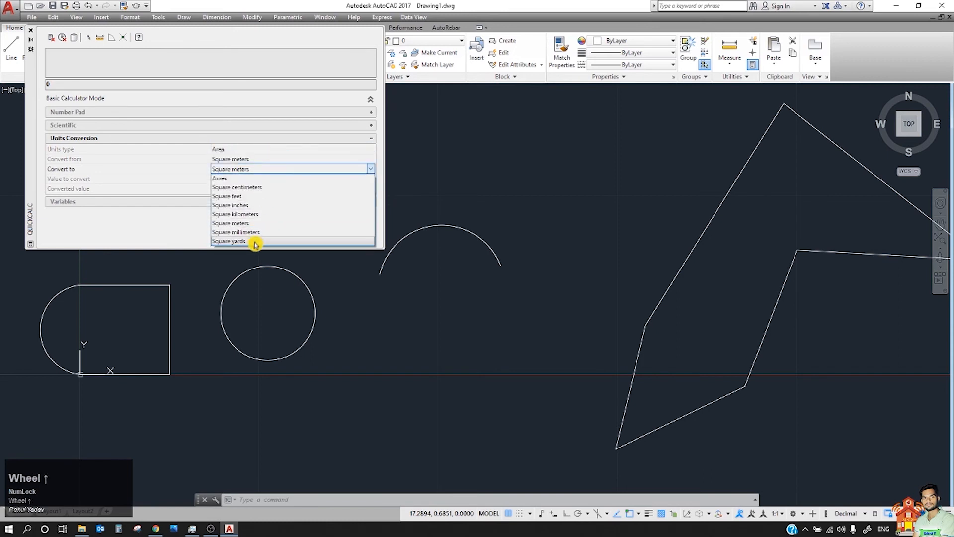
pyautogui.click(188, 213)
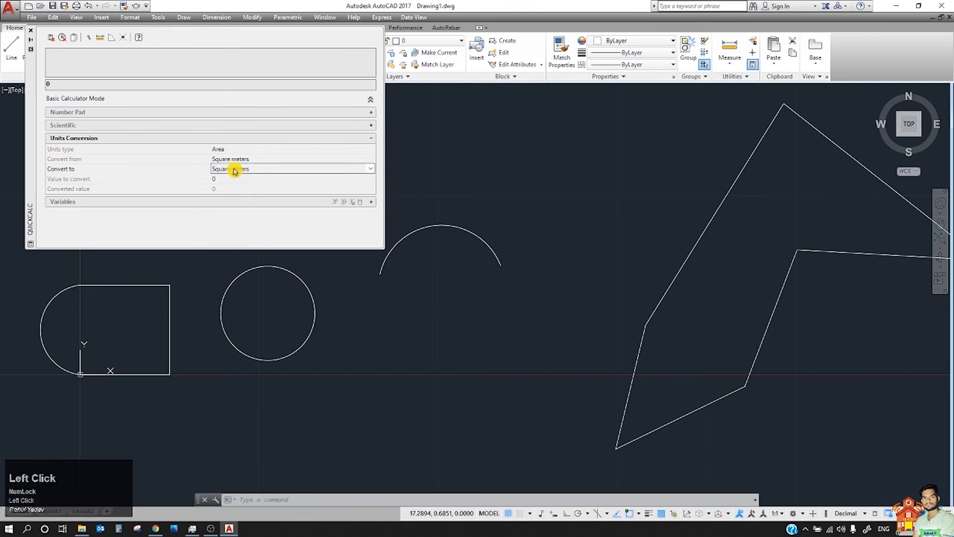
pyautogui.click(254, 159)
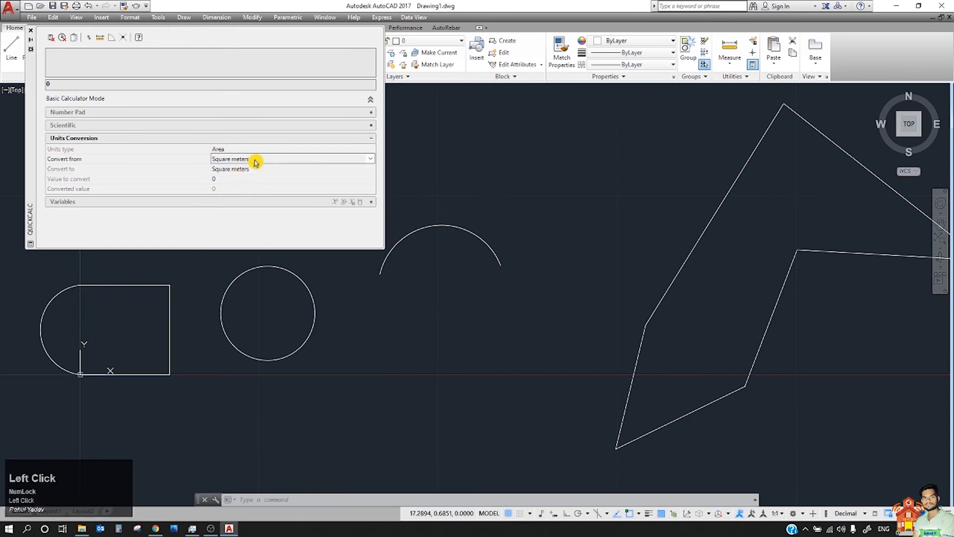
# Set the target unit to Square feet and convert a value of 15 square meters.
pyautogui.click(97, 85)
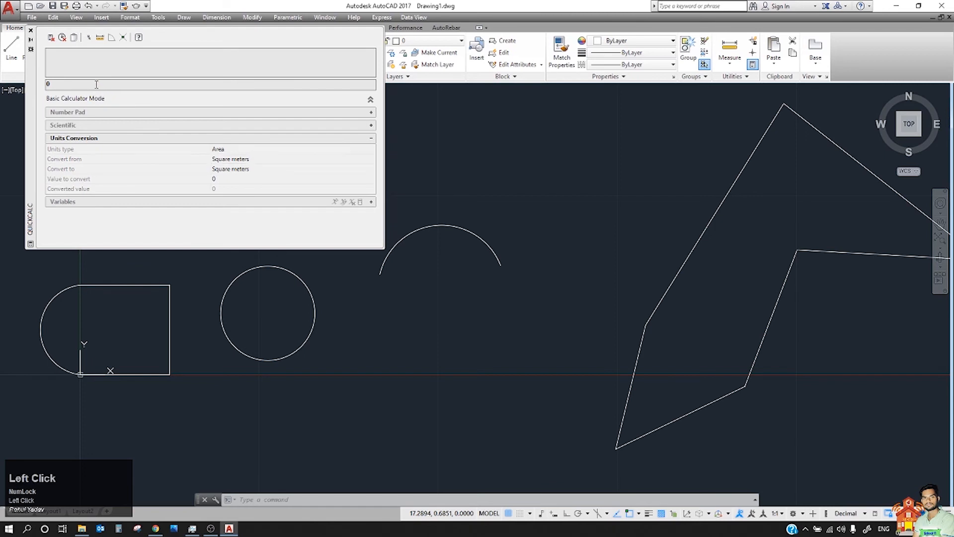
pyautogui.write('012')
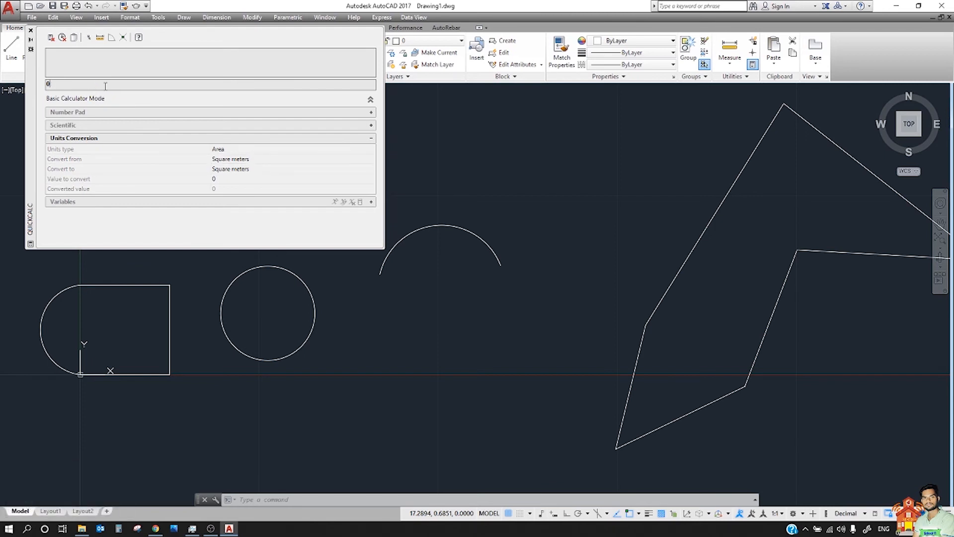
pyautogui.click(285, 170)
pyautogui.click(283, 171)
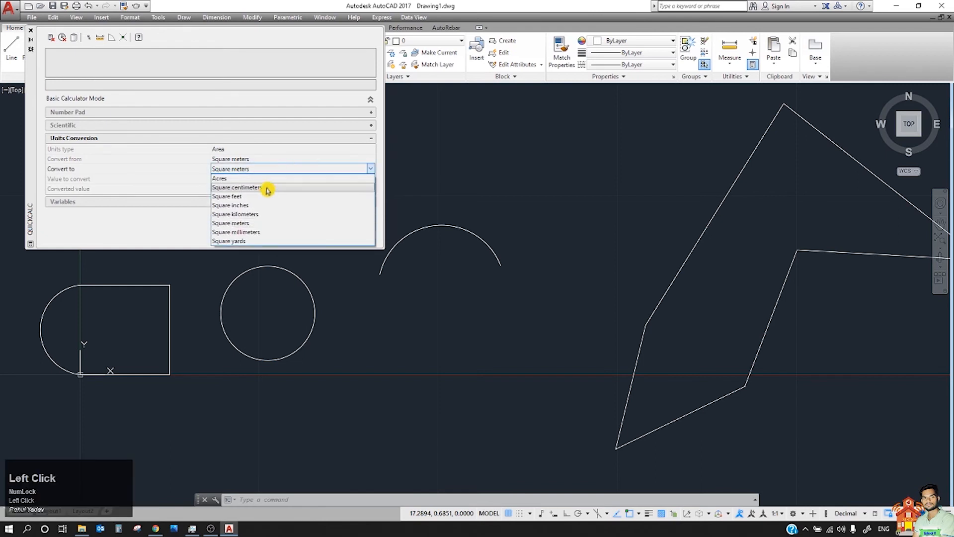
pyautogui.click(265, 196)
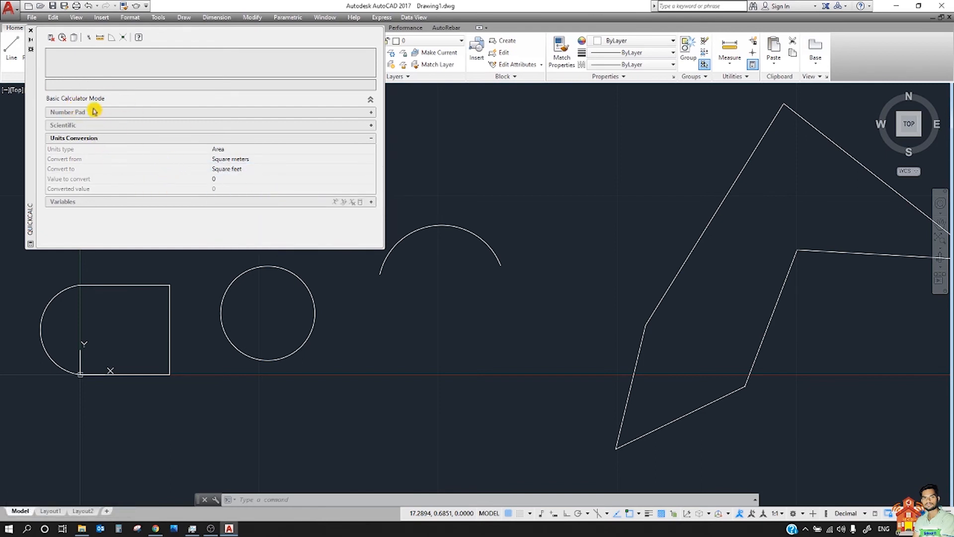
pyautogui.click(78, 85)
pyautogui.click(248, 169)
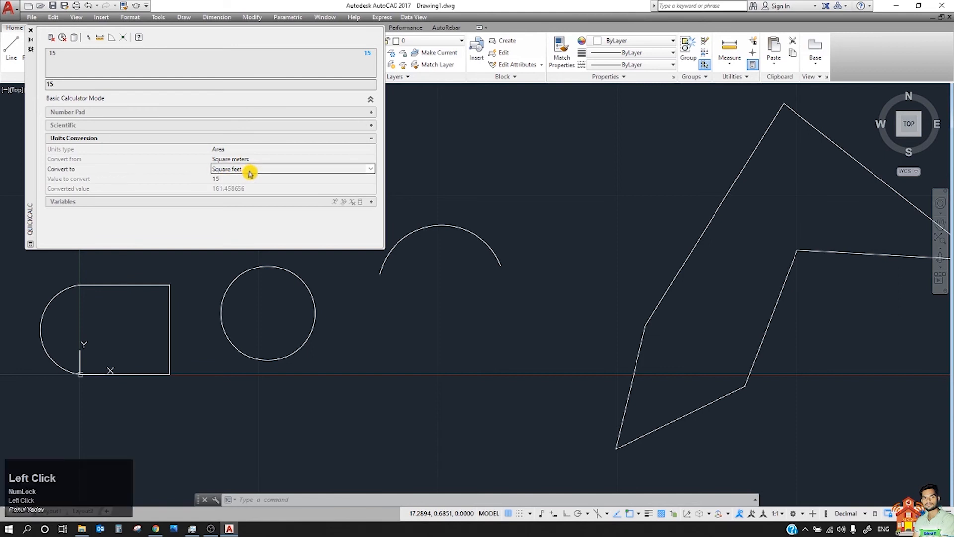
# Set the area conversion's target unit to Square inches and the value to convert to 60.
pyautogui.scroll(-1, 250, 172)
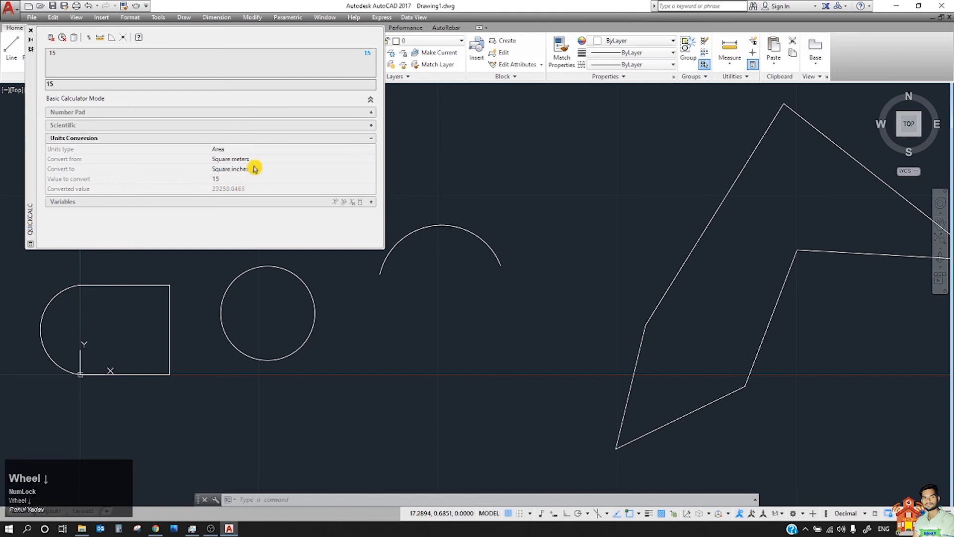
pyautogui.click(218, 181)
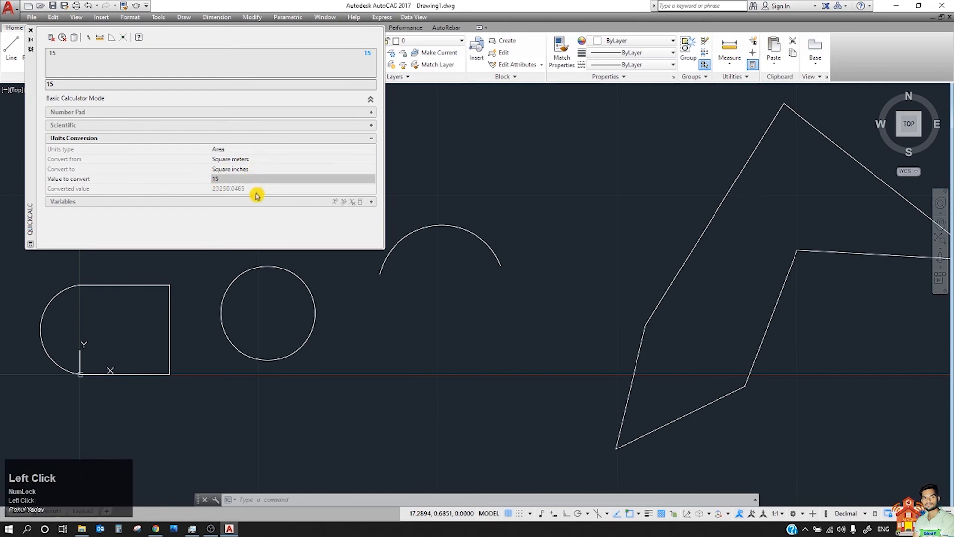
pyautogui.click(231, 193)
pyautogui.click(228, 179)
pyautogui.click(162, 191)
pyautogui.press('Return')
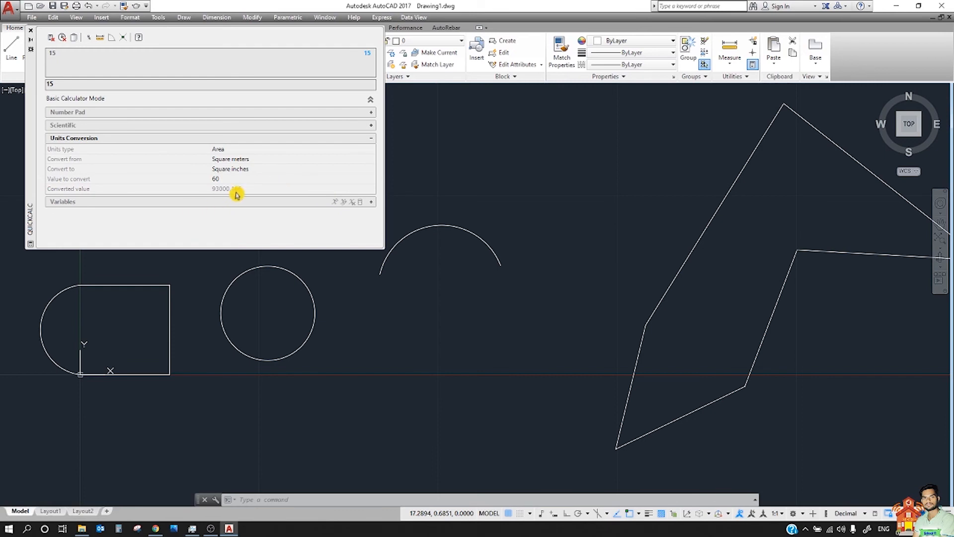
# Set the value to convert back to 15 and convert it to Square millimeters and to Square yards.
pyautogui.click(54, 86)
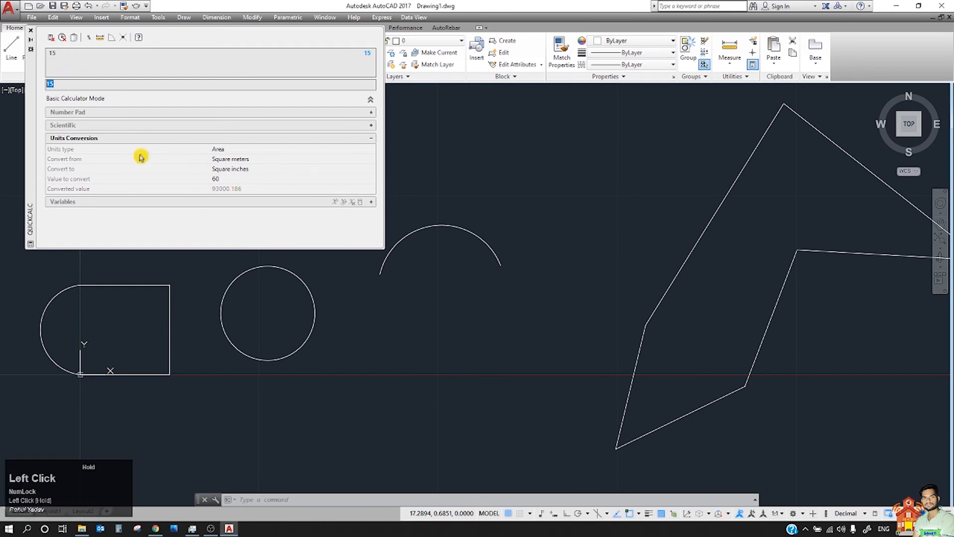
pyautogui.click(233, 170)
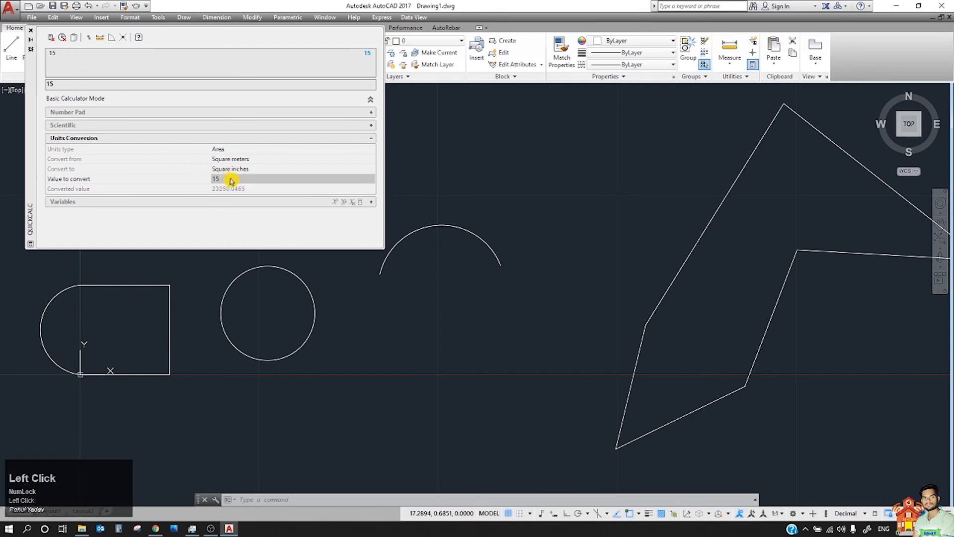
pyautogui.click(273, 169)
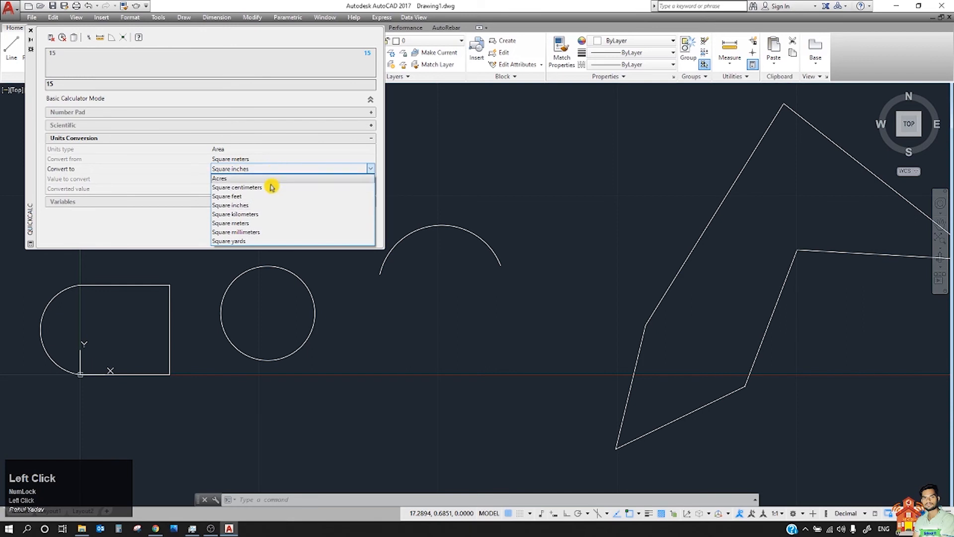
pyautogui.click(255, 232)
pyautogui.click(258, 169)
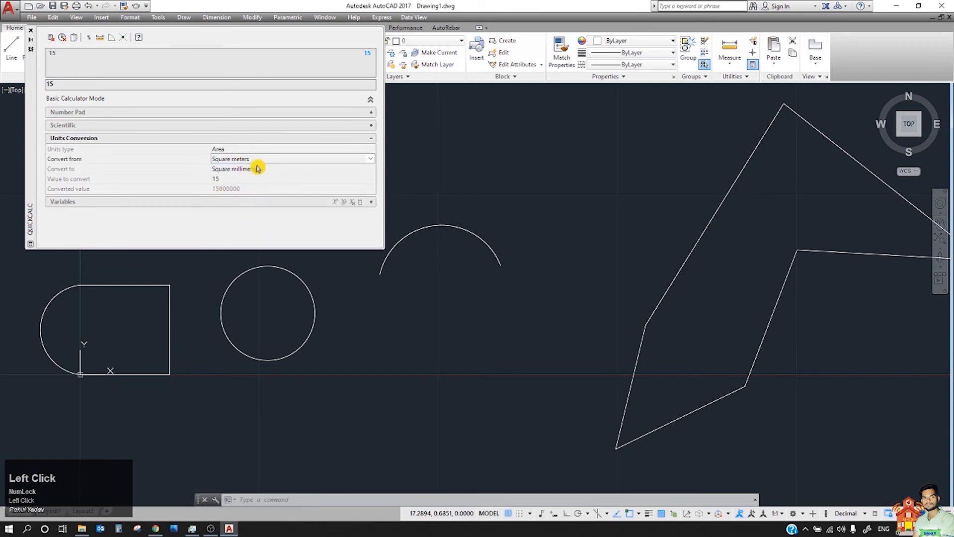
pyautogui.click(260, 169)
pyautogui.click(244, 241)
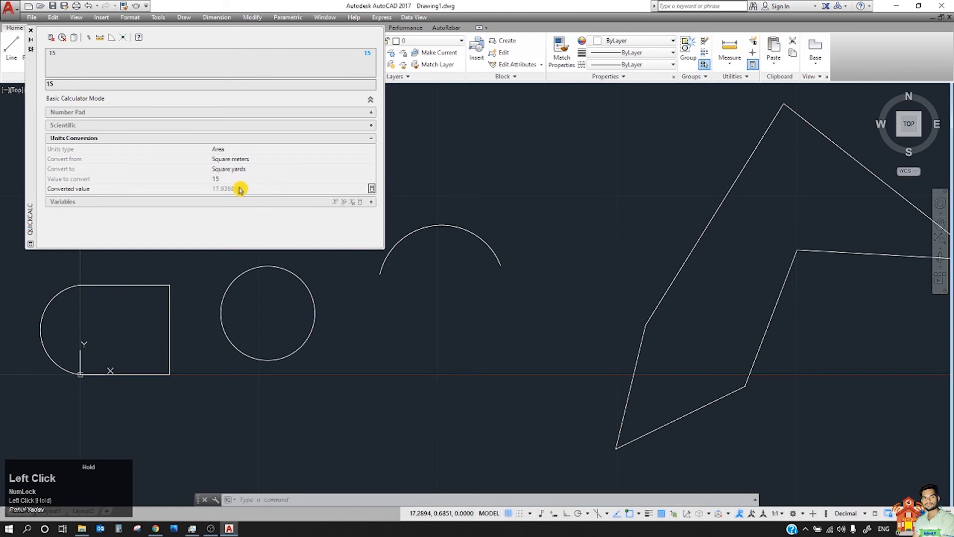
pyautogui.moveTo(214, 192); pyautogui.dragTo(219, 192)
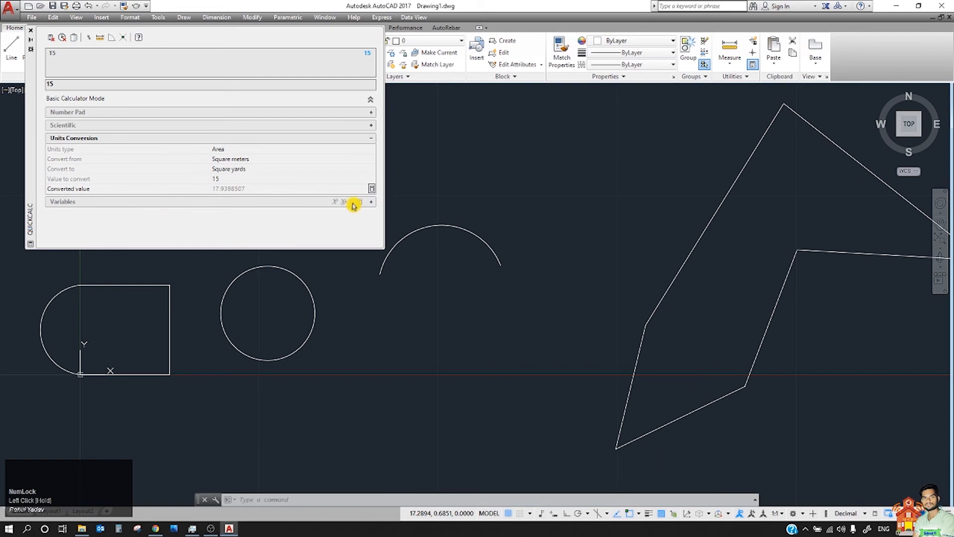
# Expand the calculator's Variables section and enlarge the palette to fit the whole list of sample variables.
pyautogui.click(373, 203)
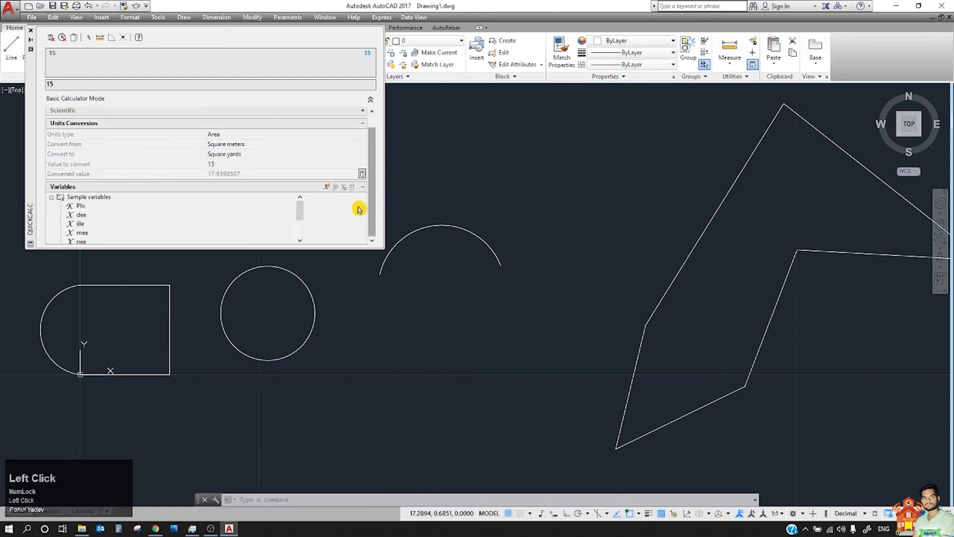
pyautogui.scroll(-1, 336, 200)
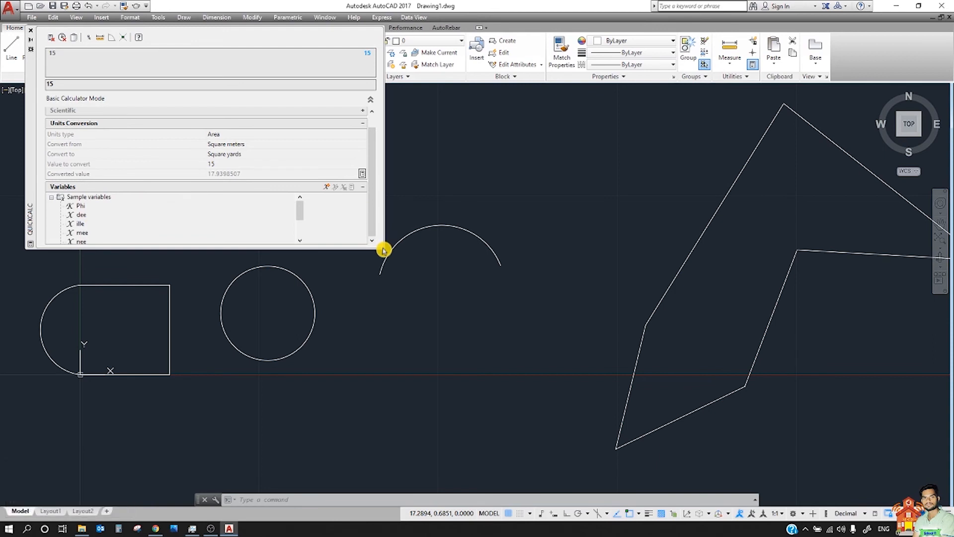
pyautogui.moveTo(384, 250); pyautogui.dragTo(441, 426)
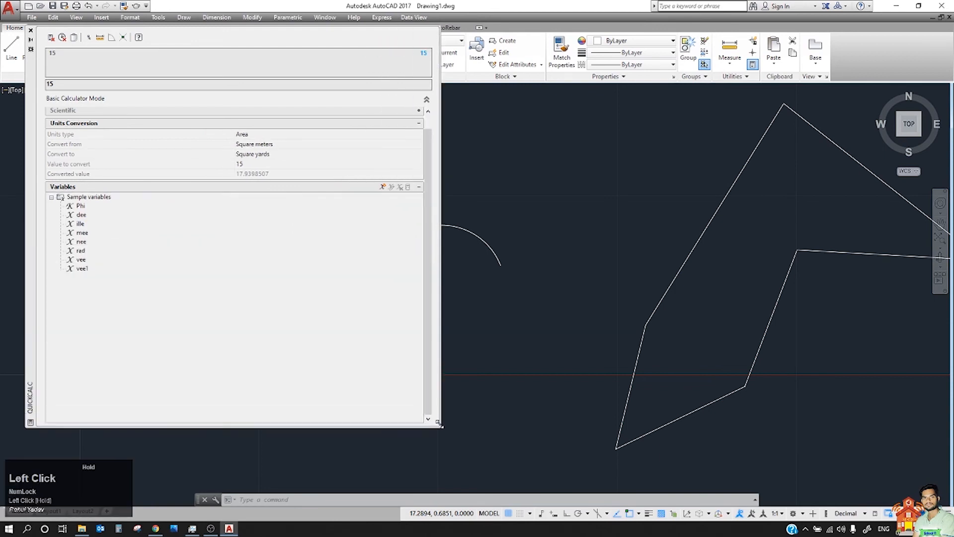
# Try inserting the Phi sample variable into the calculator's input, clear the input, and select the ille variable.
pyautogui.click(81, 207)
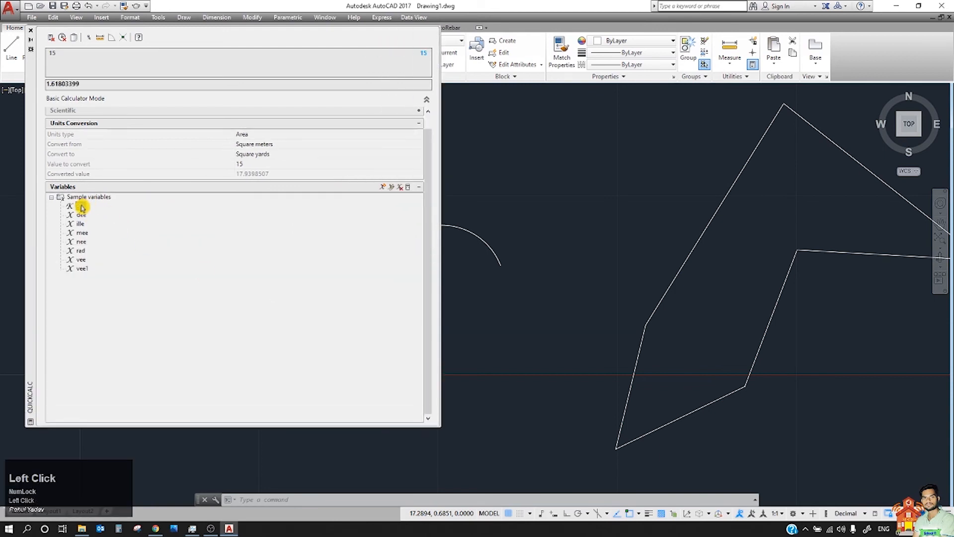
pyautogui.click(82, 207)
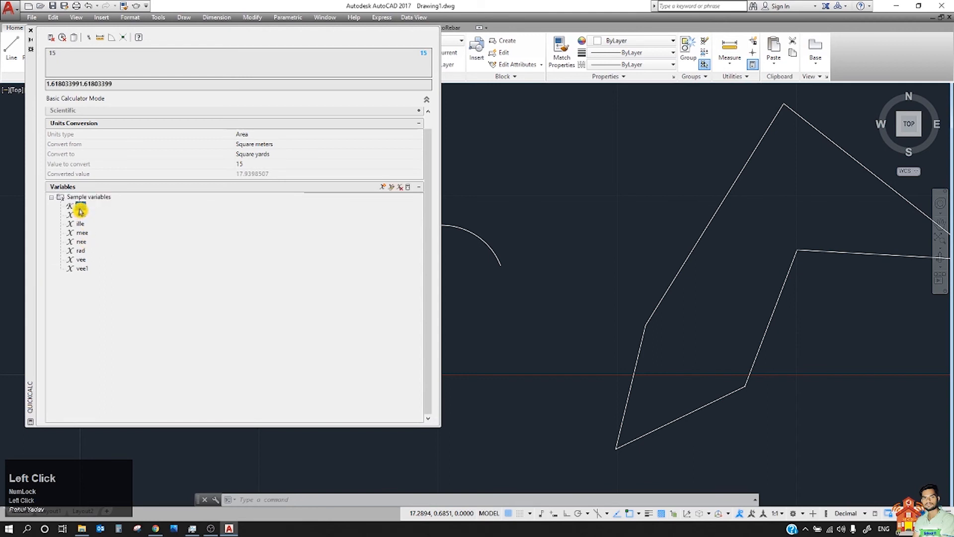
pyautogui.click(157, 97)
pyautogui.moveTo(156, 87); pyautogui.dragTo(45, 86)
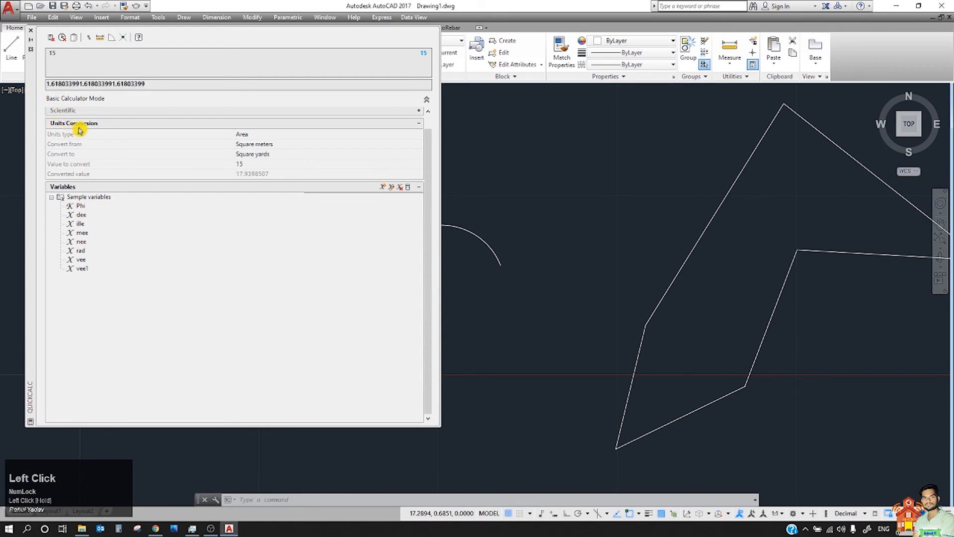
pyautogui.moveTo(147, 85); pyautogui.dragTo(30, 87)
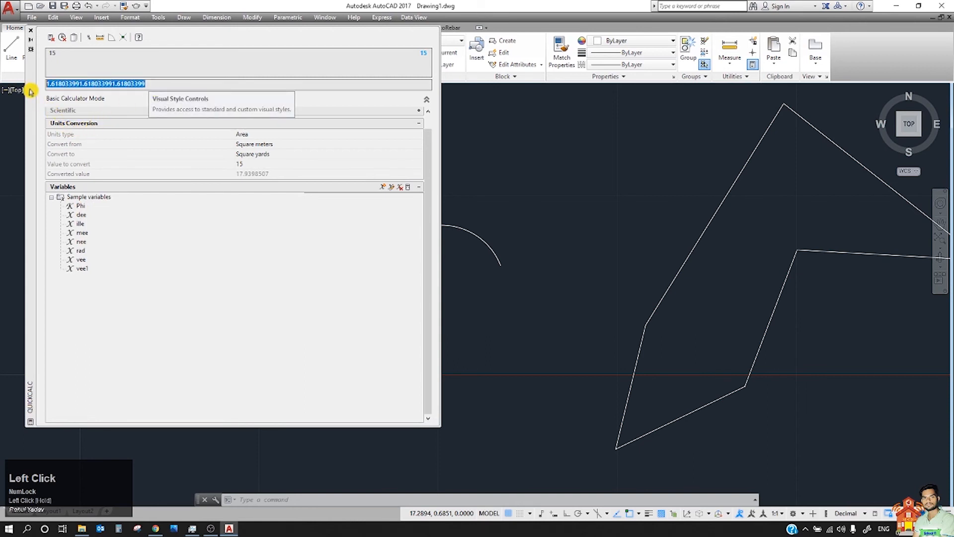
pyautogui.press('Delete')
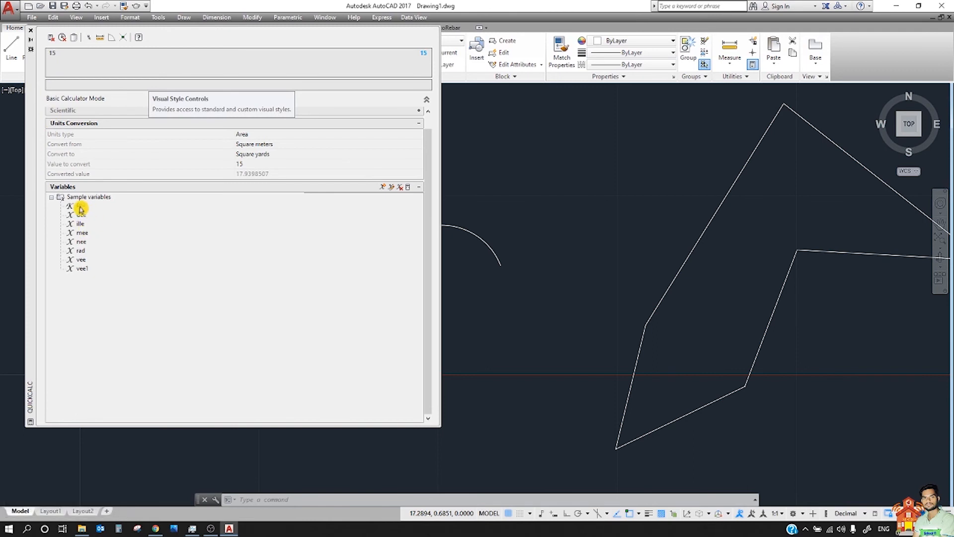
pyautogui.click(81, 210)
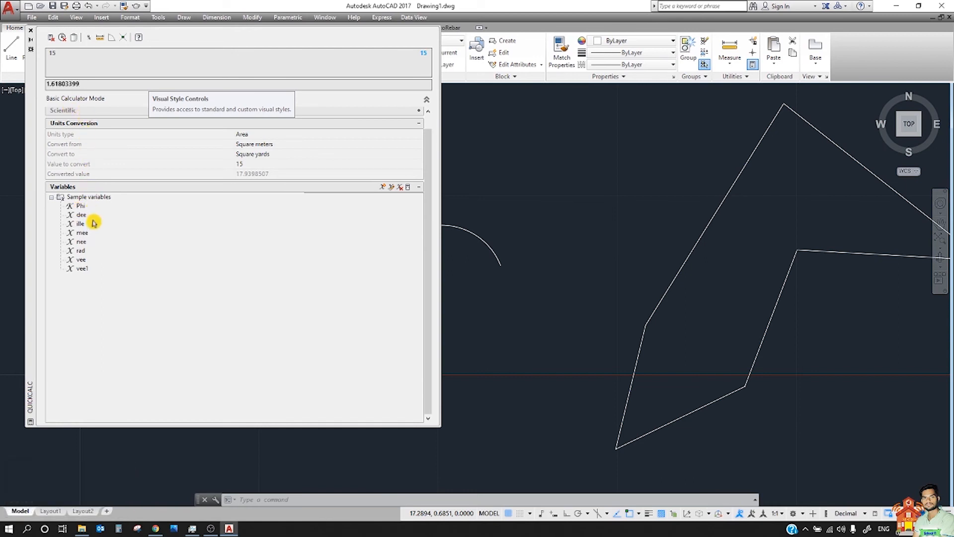
pyautogui.moveTo(83, 83); pyautogui.dragTo(29, 91)
pyautogui.press('Delete')
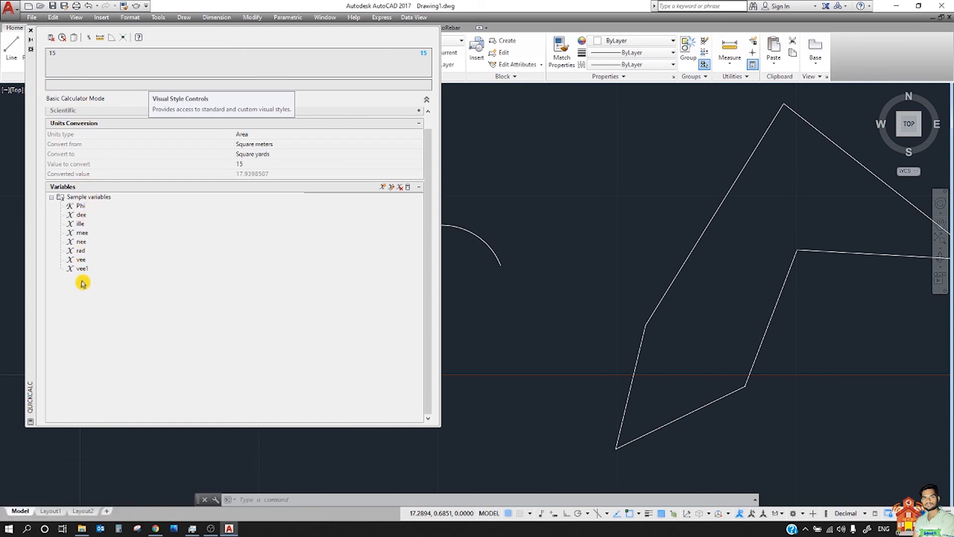
pyautogui.click(78, 227)
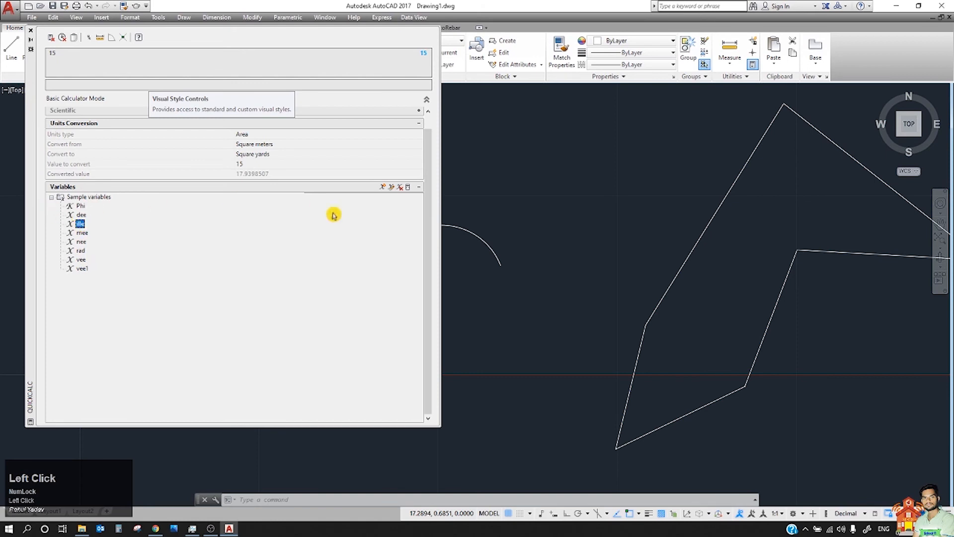
# Collapse the Variables section, fold and unfold the calculator's lower area, and expand the Number Pad.
pyautogui.click(419, 187)
pyautogui.scroll(1, 412, 188)
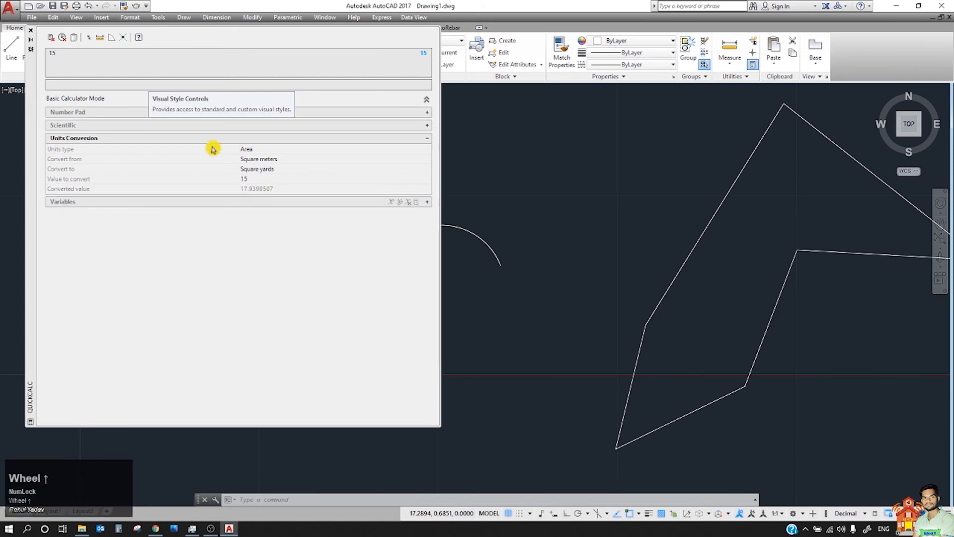
pyautogui.click(427, 100)
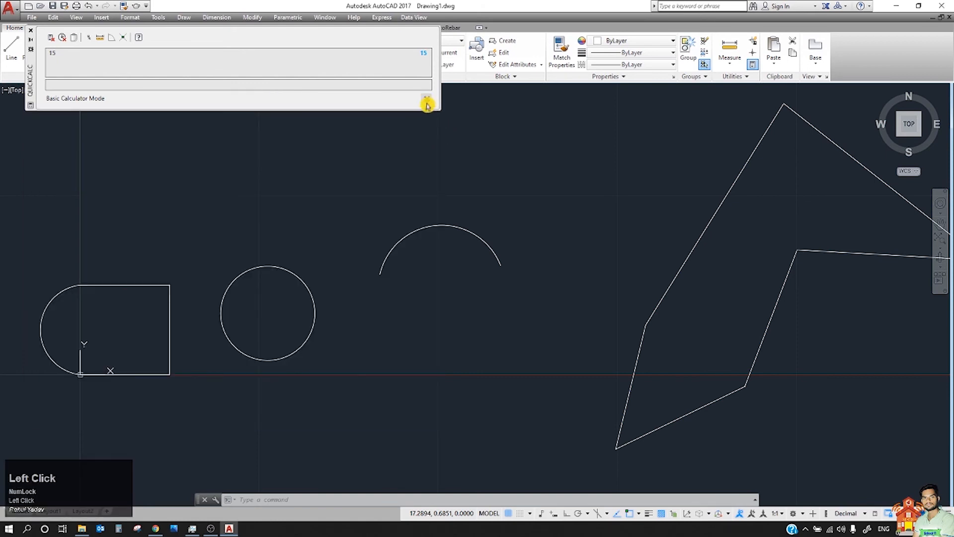
pyautogui.click(427, 99)
pyautogui.click(428, 117)
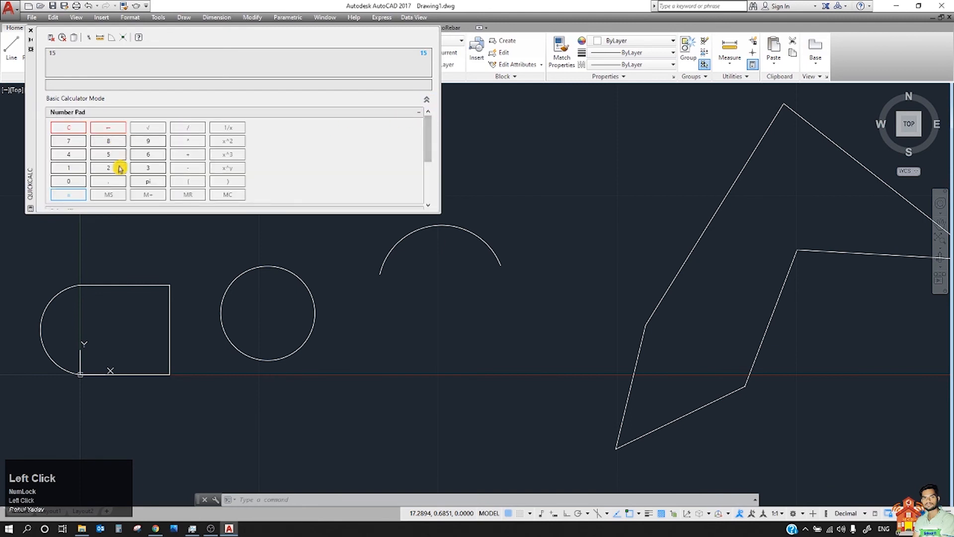
# Enter the expression 013pi^ from the calculator's number pad.
pyautogui.click(68, 181)
pyautogui.click(69, 167)
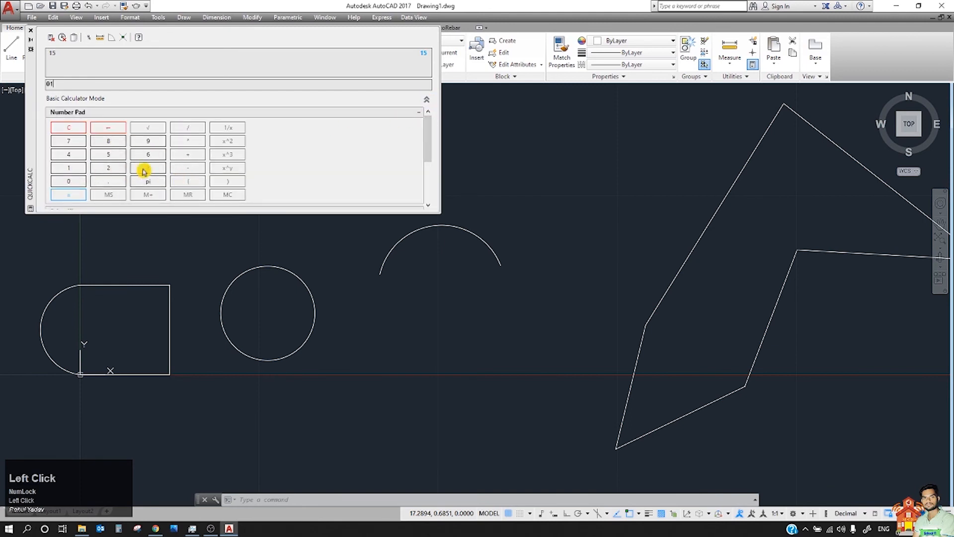
pyautogui.click(146, 169)
pyautogui.click(151, 181)
pyautogui.click(226, 169)
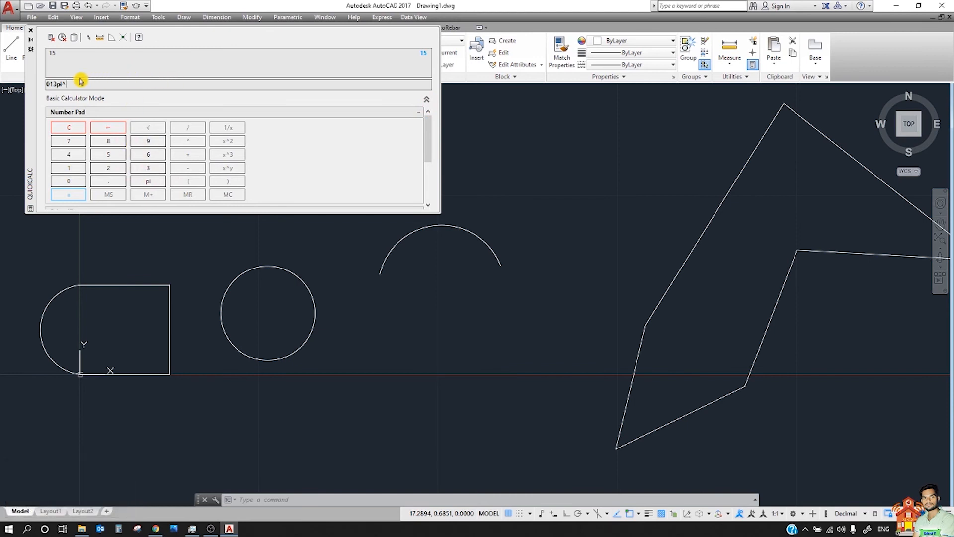
# Append the distance from a picked point to the arc's left endpoint to the expression, and clear the calculator's input.
pyautogui.click(88, 38)
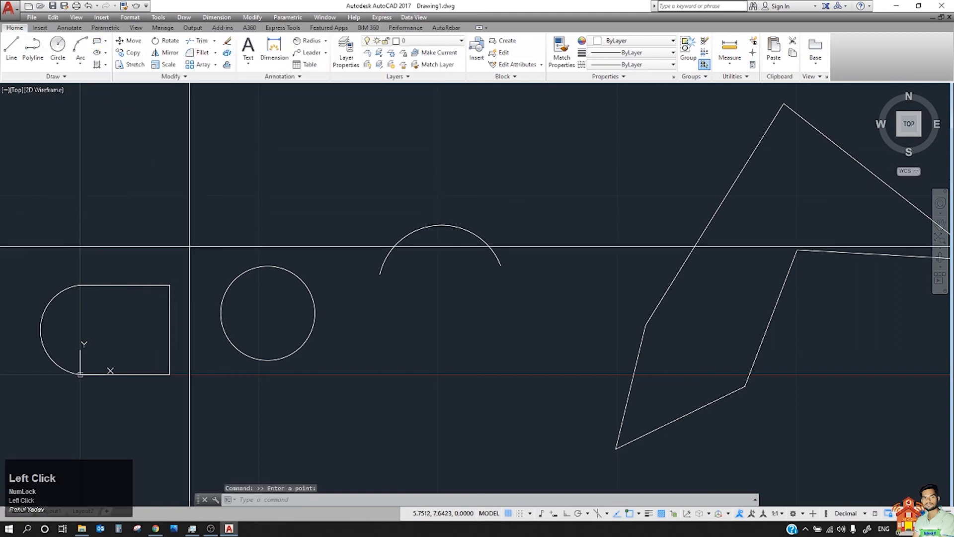
pyautogui.click(382, 273)
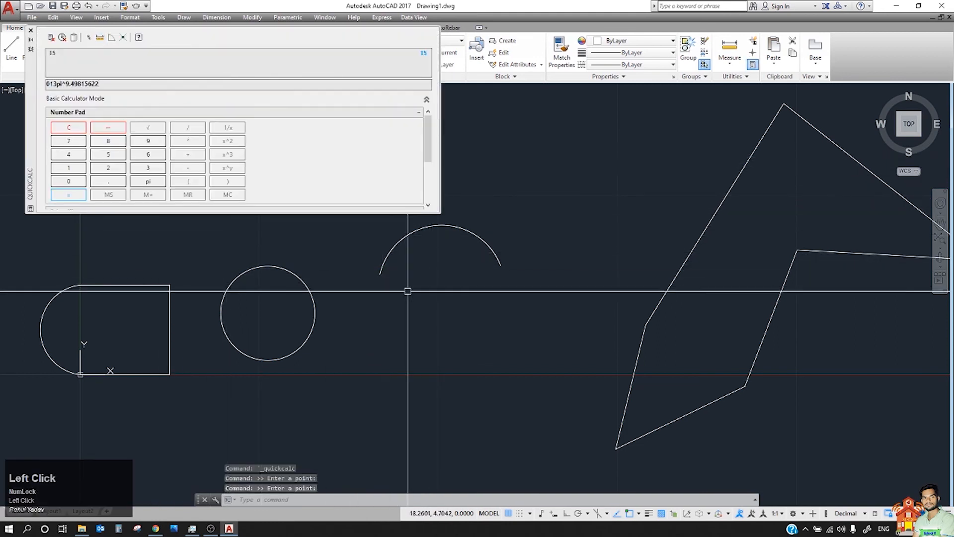
pyautogui.moveTo(107, 83); pyautogui.dragTo(26, 92)
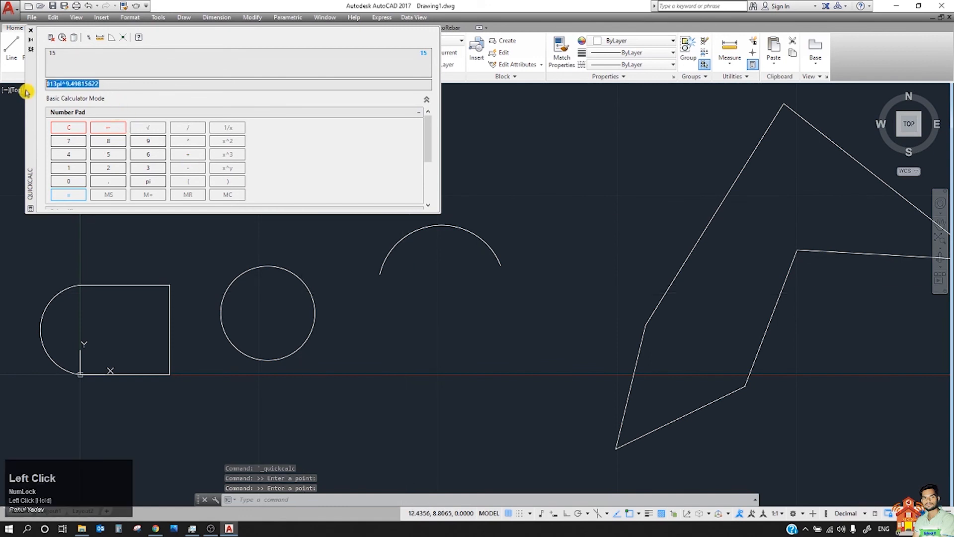
pyautogui.press('Delete')
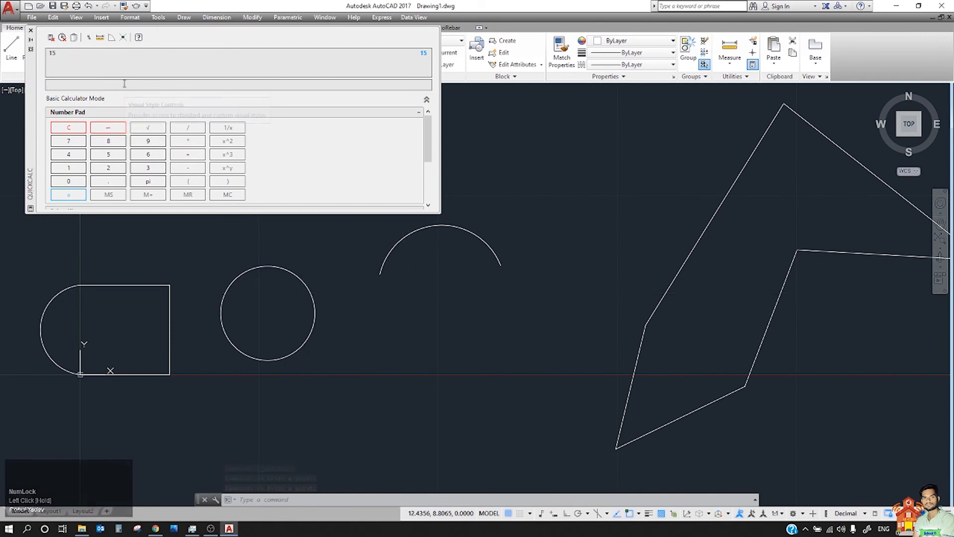
# Measure the large outline's short left edge and long upper-left edge from the calculator, adding the two distances in its input.
pyautogui.click(154, 125)
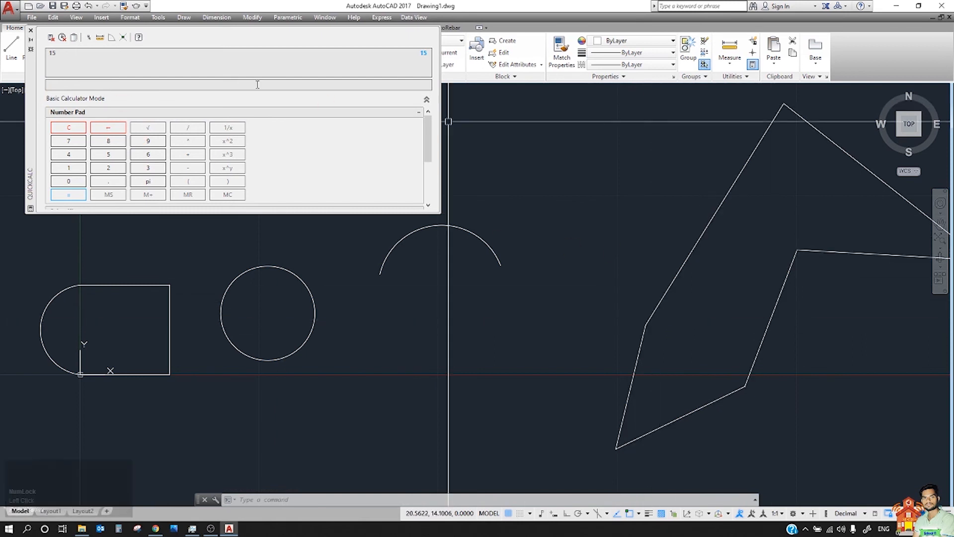
pyautogui.click(132, 55)
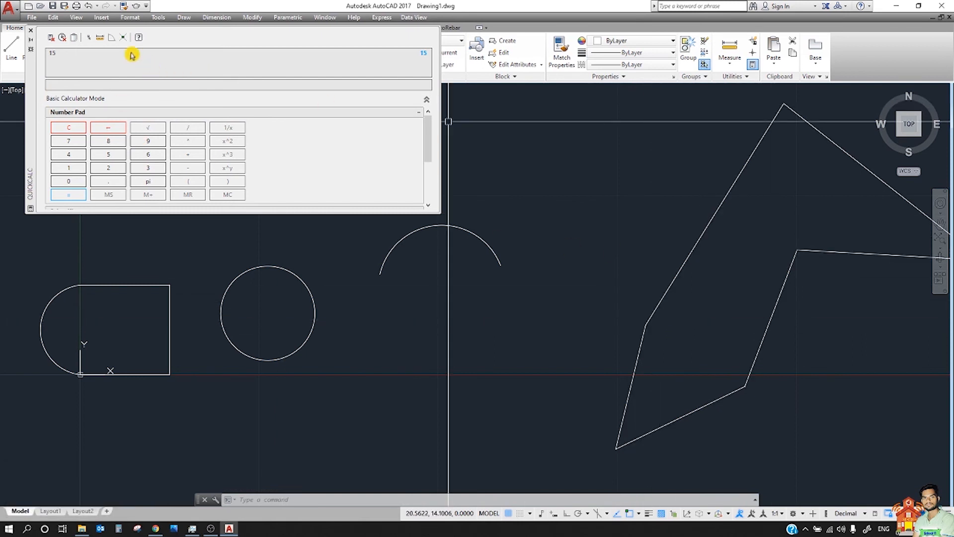
pyautogui.click(104, 39)
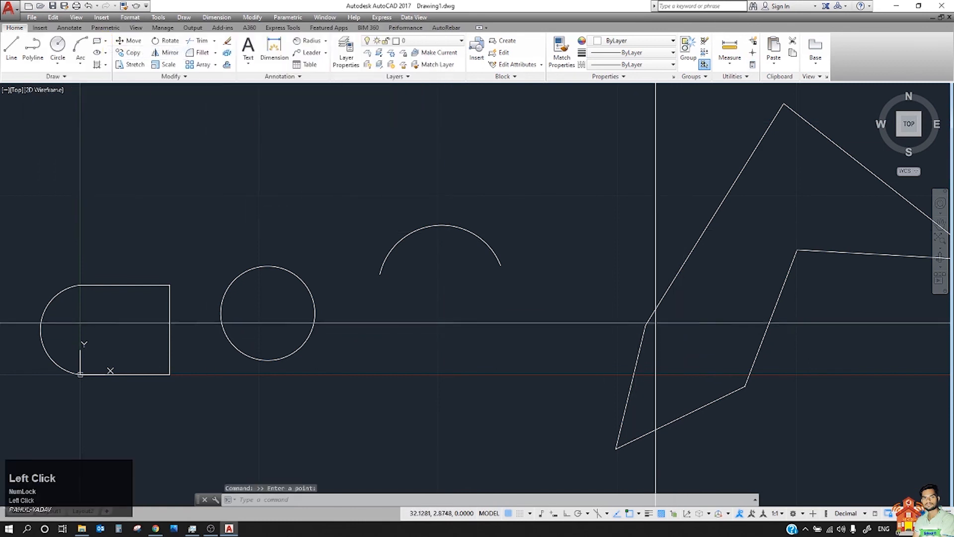
pyautogui.click(645, 325)
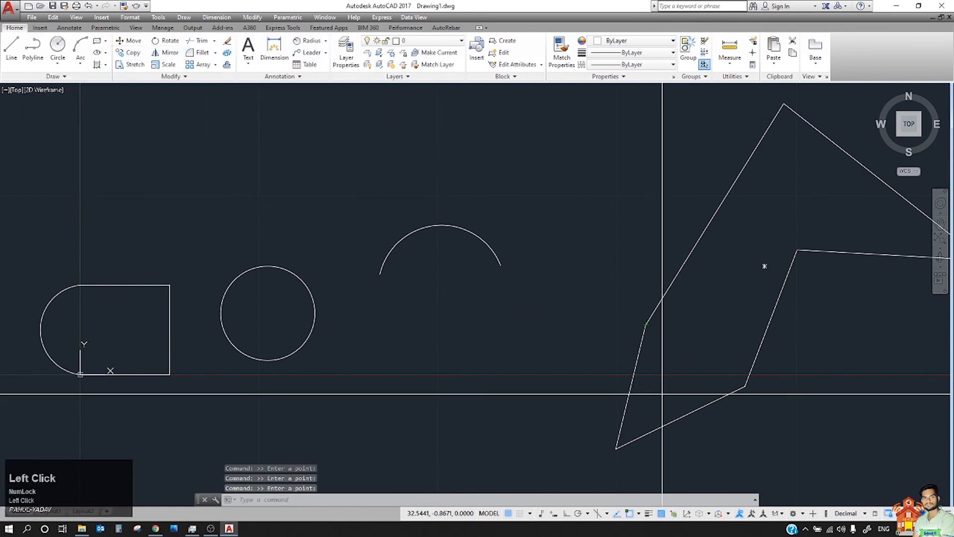
pyautogui.click(616, 448)
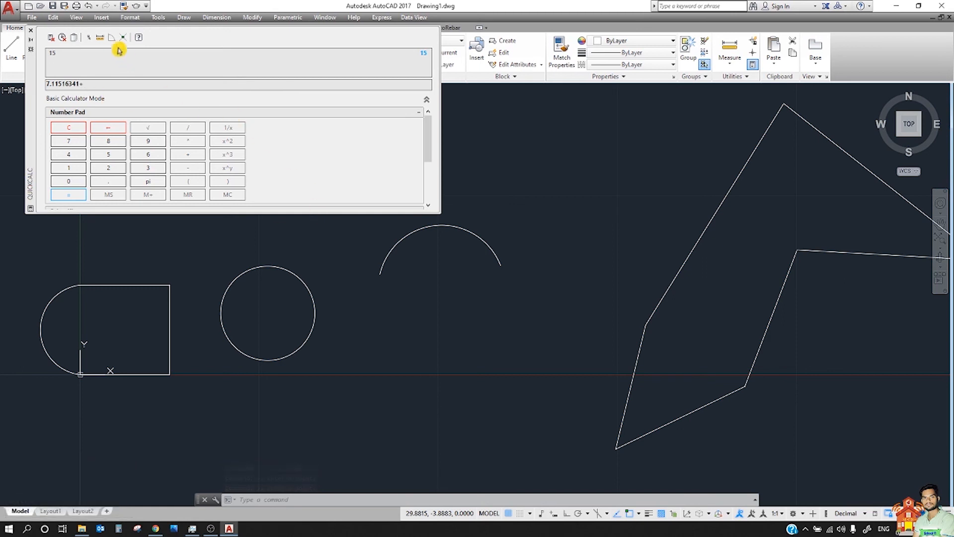
pyautogui.click(101, 40)
pyautogui.click(659, 303)
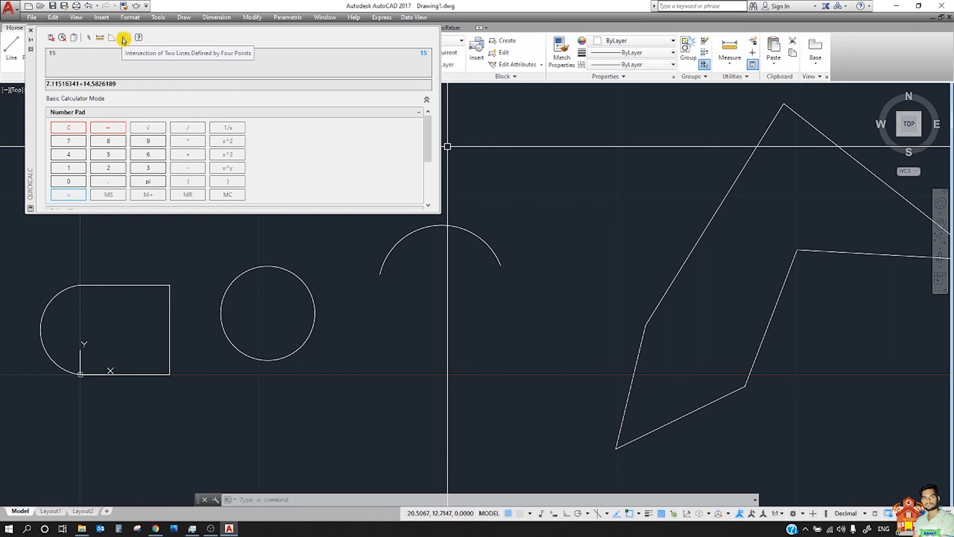
# Close the Quick Calculator and set the point style to a circle with a cross, sized 25 percent relative to the screen.
pyautogui.click(231, 64)
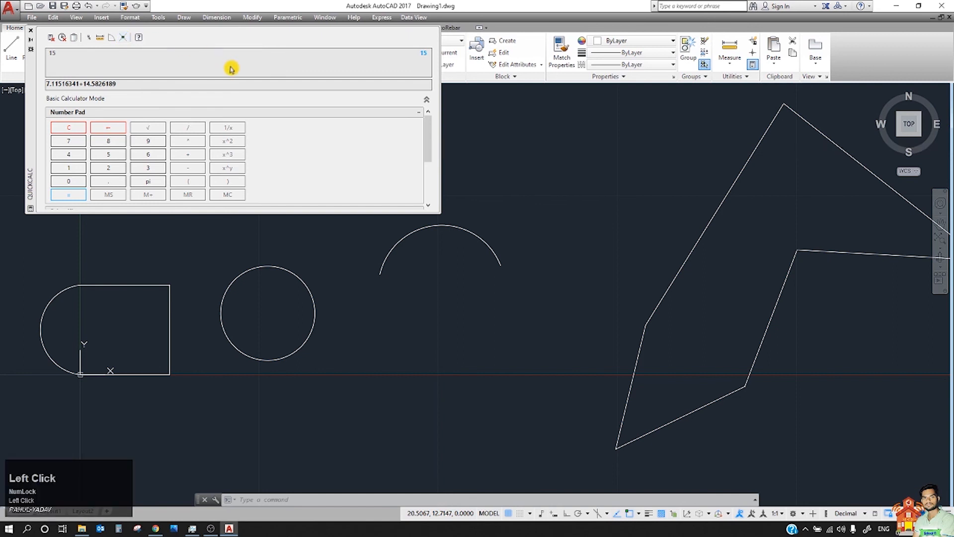
pyautogui.click(32, 34)
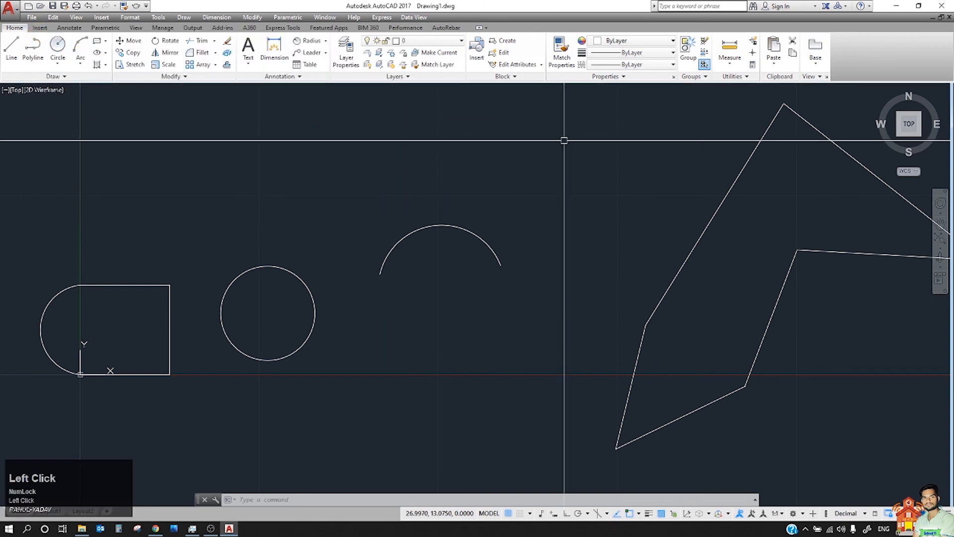
pyautogui.click(731, 77)
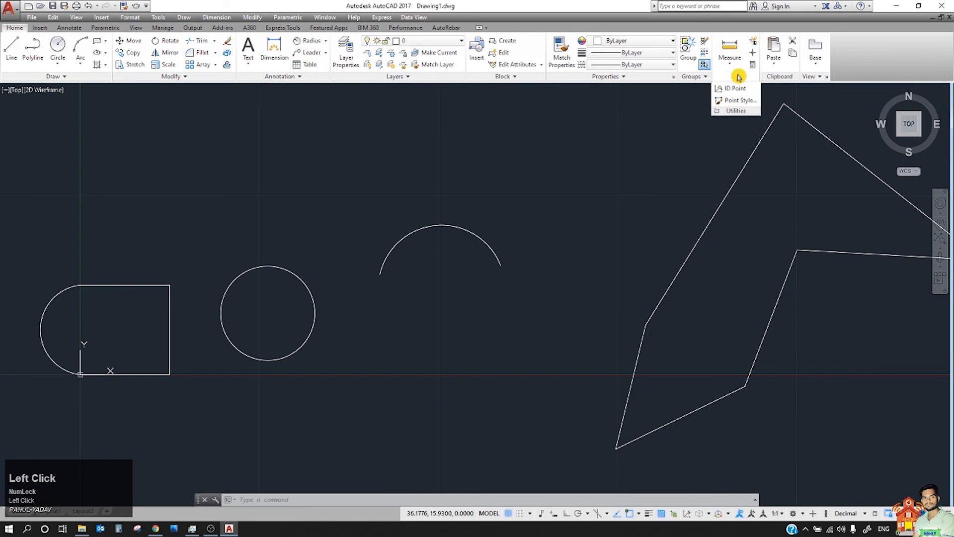
pyautogui.click(738, 100)
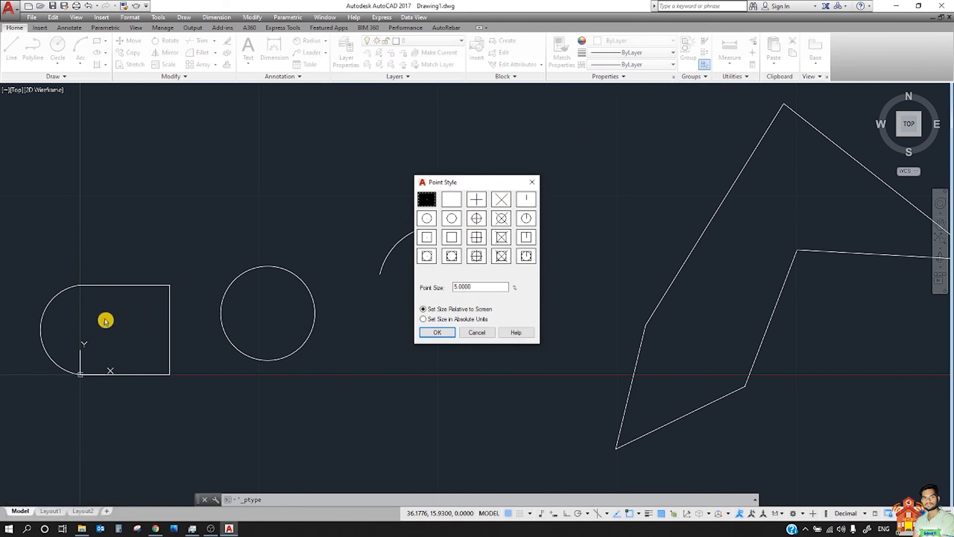
pyautogui.scroll(1, 91, 330)
pyautogui.click(433, 203)
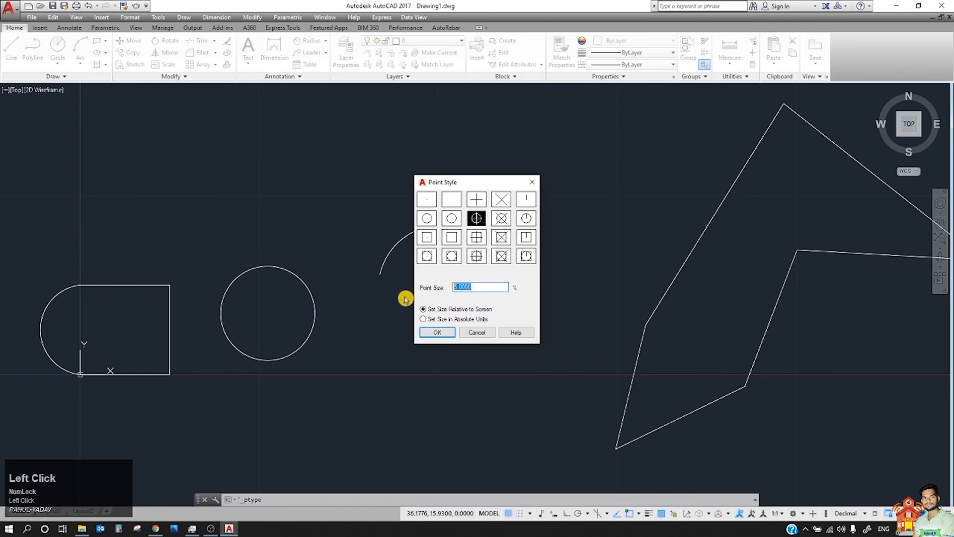
pyautogui.write('25')
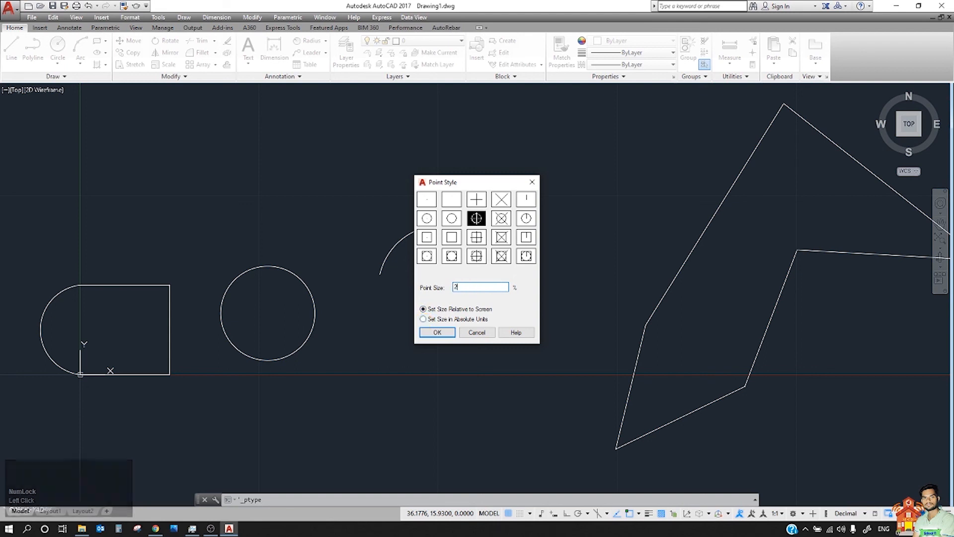
pyautogui.click(437, 336)
# Place a point inside the D-shaped outline near its arc's centre and select it to check its display size.
pyautogui.scroll(4, 54, 342)
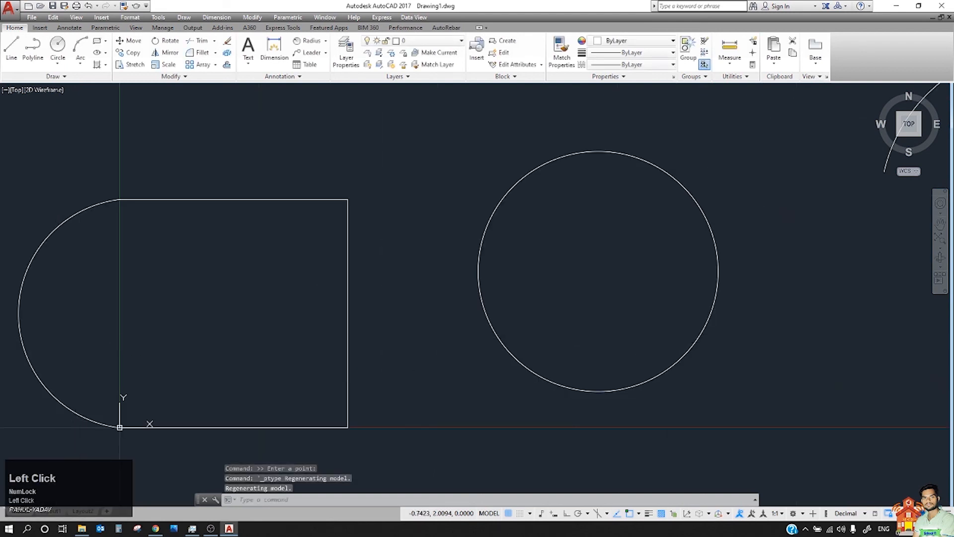
pyautogui.click(232, 290)
pyautogui.write('poi')
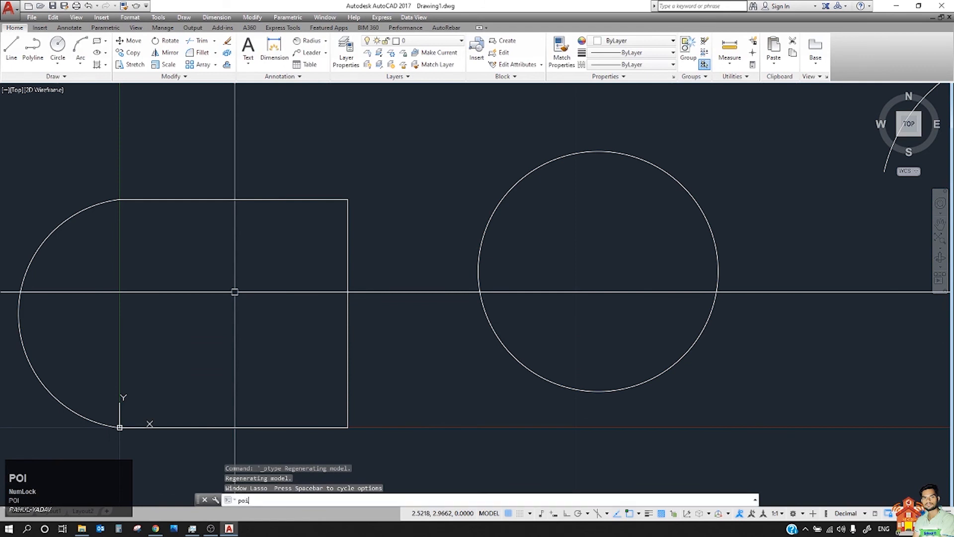
pyautogui.write('nt')
pyautogui.press('Return')
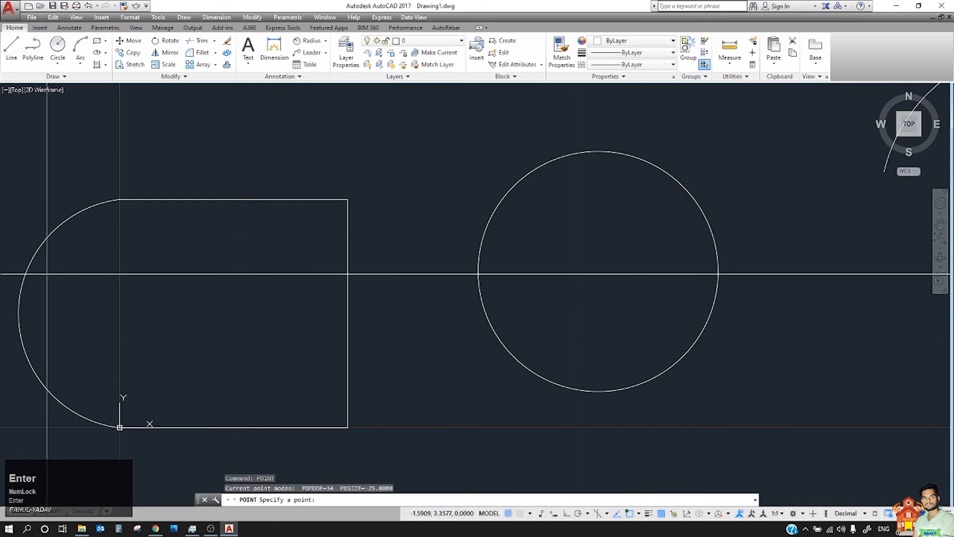
pyautogui.scroll(-4, 105, 318)
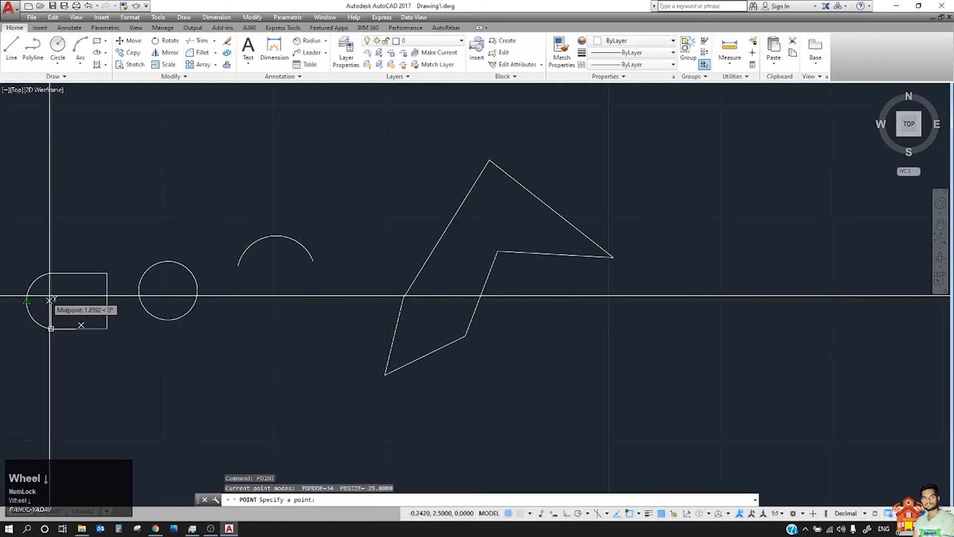
pyautogui.click(55, 300)
pyautogui.scroll(3, 54, 300)
pyautogui.moveTo(89, 299); pyautogui.dragTo(308, 298, button='middle')
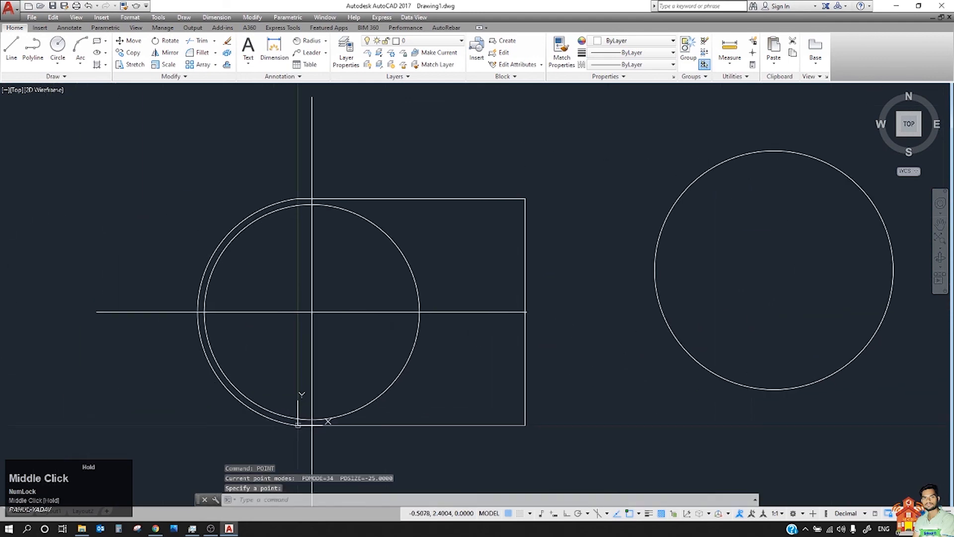
pyautogui.click(419, 239)
pyautogui.click(314, 312)
pyautogui.scroll(-4, 334, 294)
pyautogui.scroll(3, 319, 298)
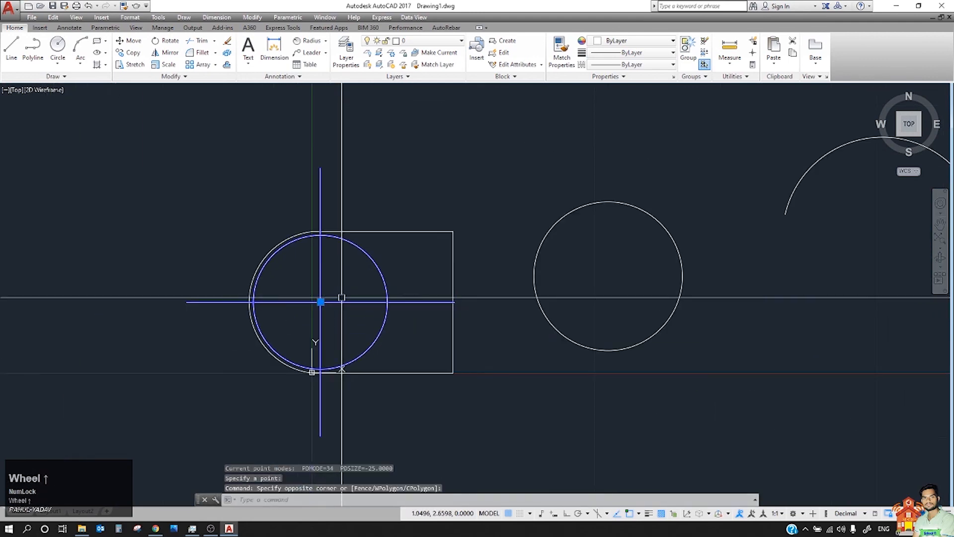
pyautogui.scroll(-5, 214, 326)
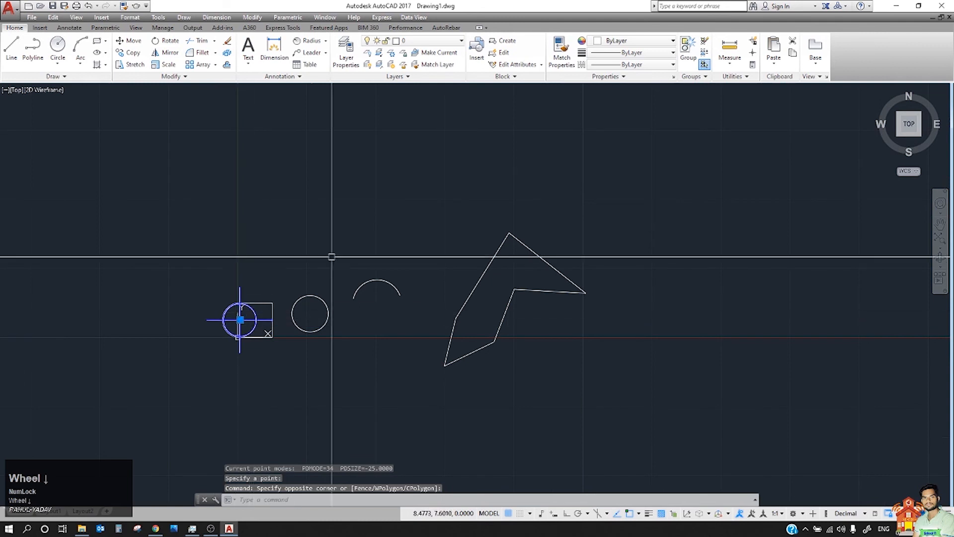
# Place three more points in the empty area above and to the right of the shapes.
pyautogui.press('space')
pyautogui.click(432, 178)
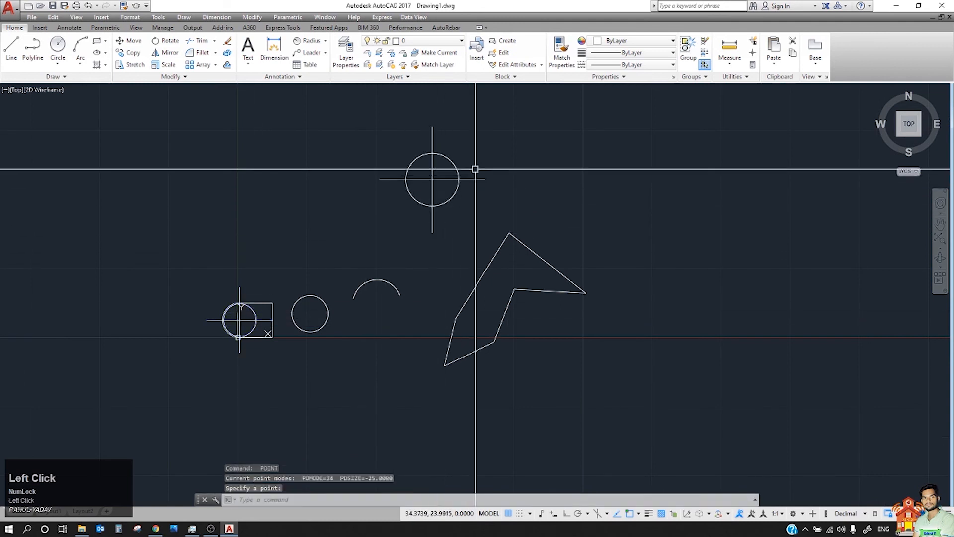
pyautogui.moveTo(527, 167); pyautogui.dragTo(327, 267, button='middle')
pyautogui.click(554, 233)
pyautogui.scroll(-6, 399, 301)
pyautogui.press('space')
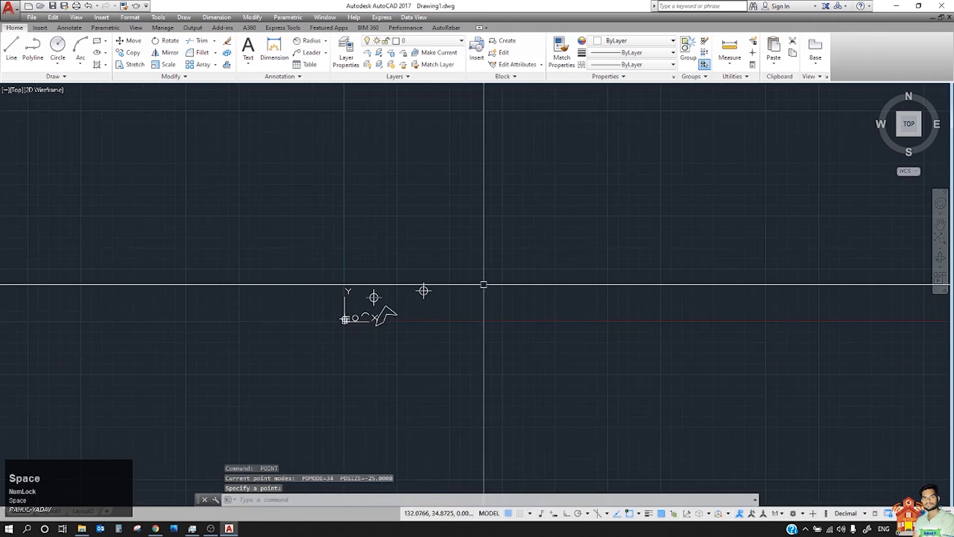
pyautogui.click(549, 178)
# Check how the points scale at different zoom levels and erase all four points.
pyautogui.scroll(6, 527, 207)
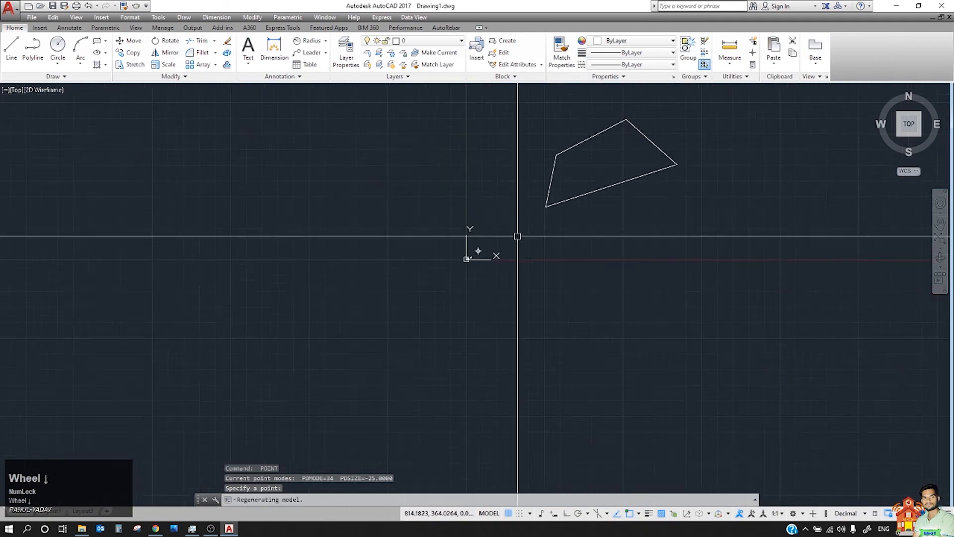
pyautogui.scroll(4, 382, 279)
pyautogui.scroll(-4, 380, 279)
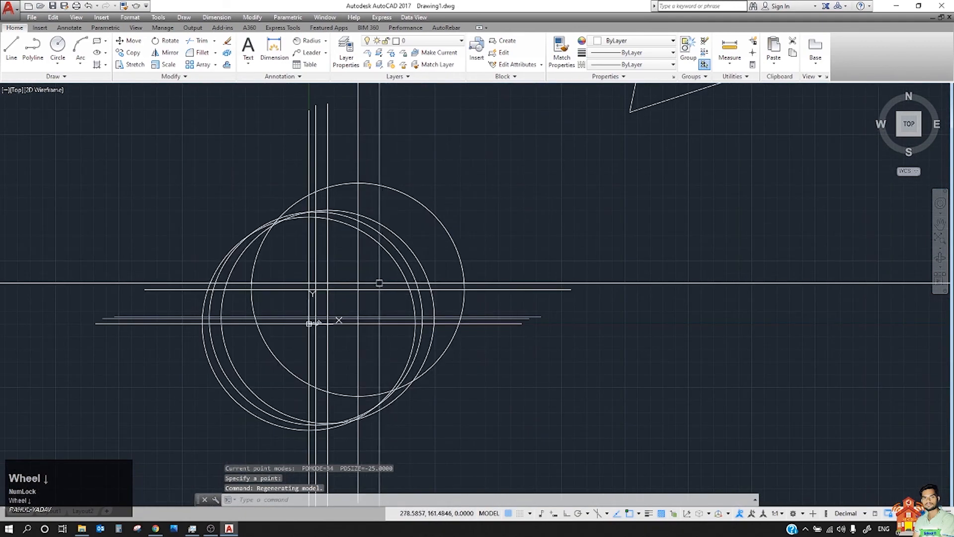
pyautogui.scroll(-6, 380, 303)
pyautogui.scroll(-4, 380, 301)
pyautogui.scroll(8, 381, 303)
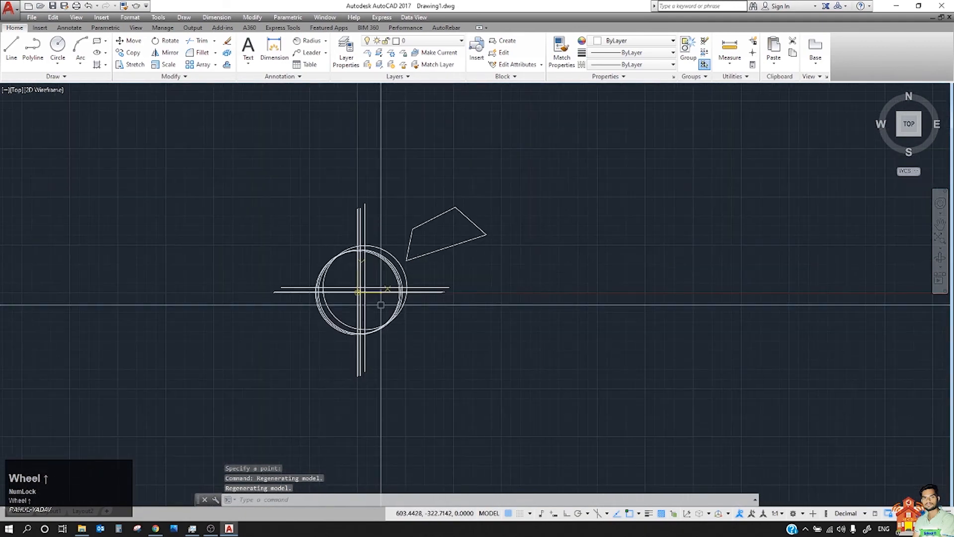
pyautogui.press('space')
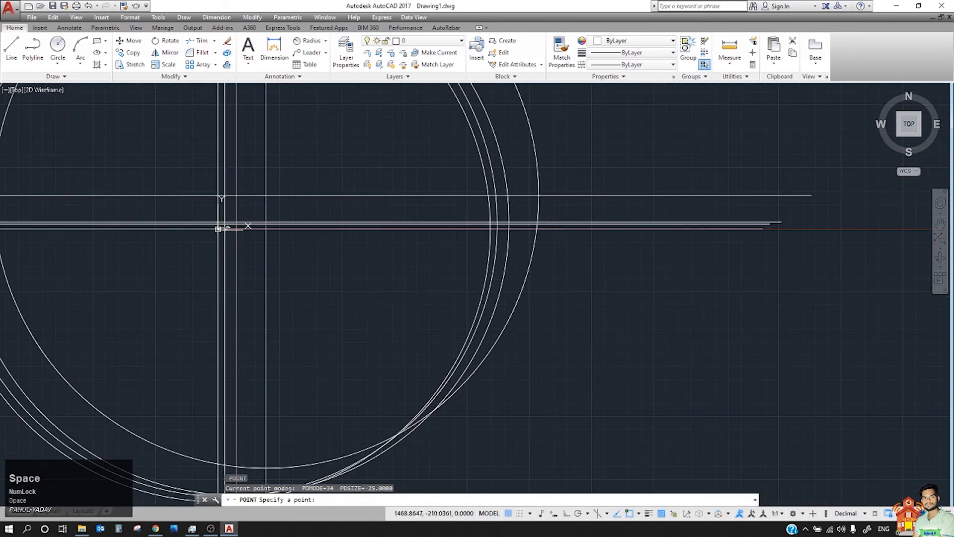
pyautogui.press('Escape')
pyautogui.click(587, 280)
pyautogui.click(414, 280)
pyautogui.press('Delete')
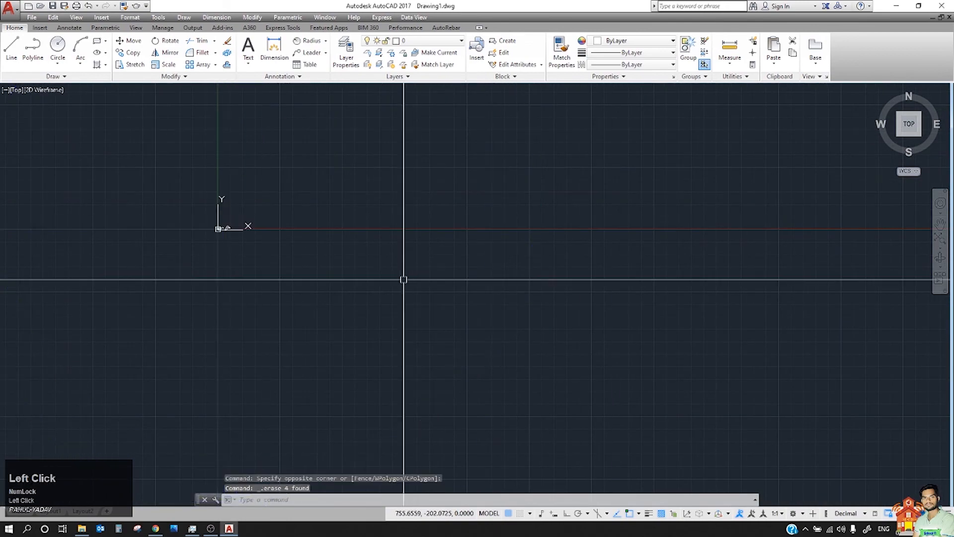
# Switch the point style's sizing to absolute units.
pyautogui.scroll(5, 122, 379)
pyautogui.scroll(8, 188, 311)
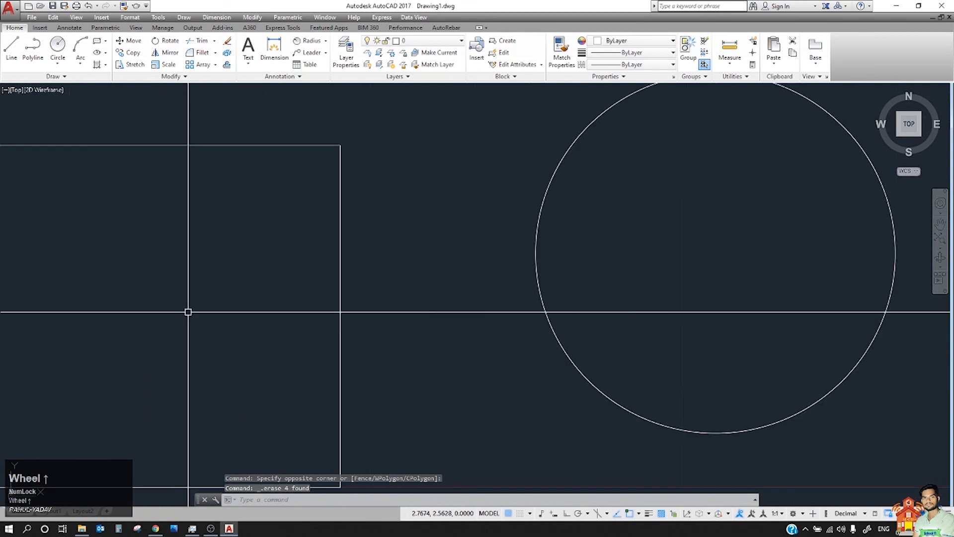
pyautogui.click(741, 75)
pyautogui.click(737, 102)
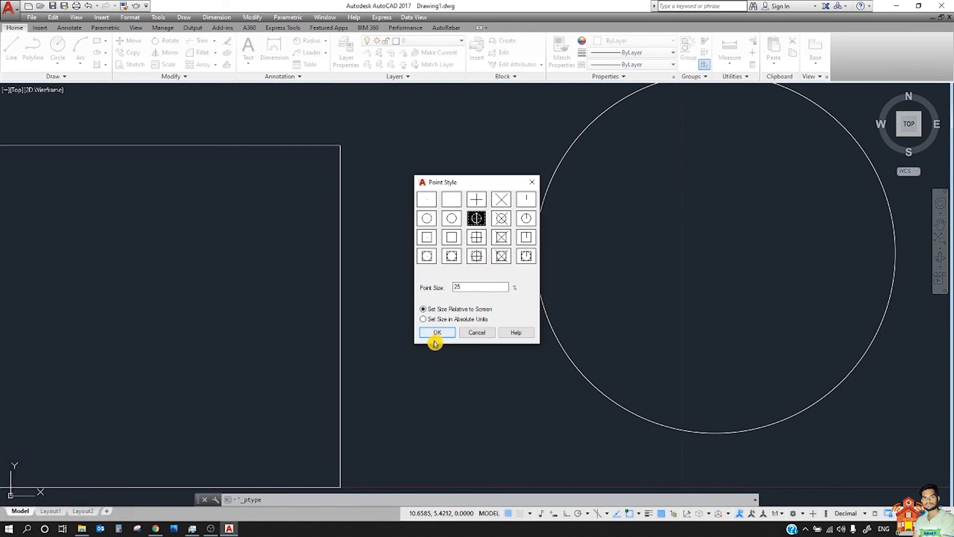
pyautogui.click(466, 312)
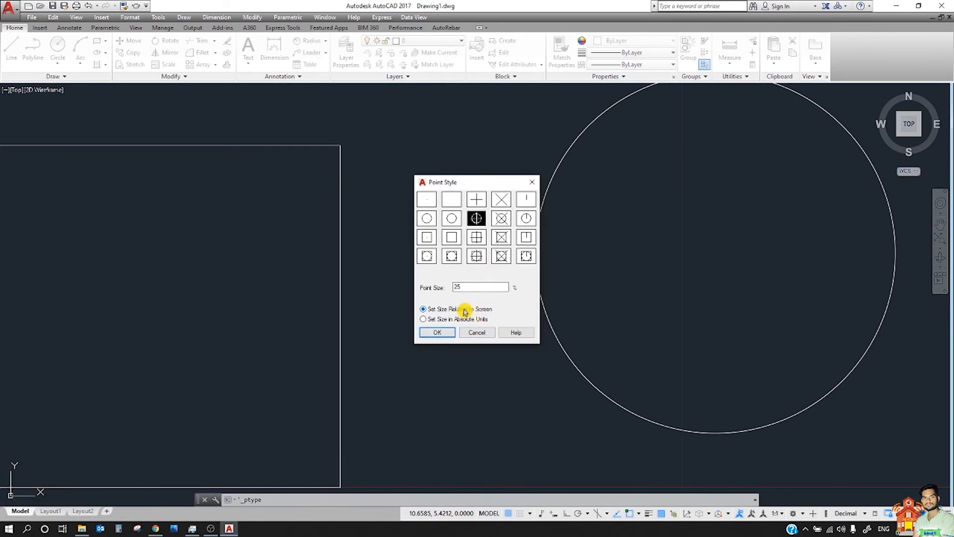
pyautogui.click(447, 323)
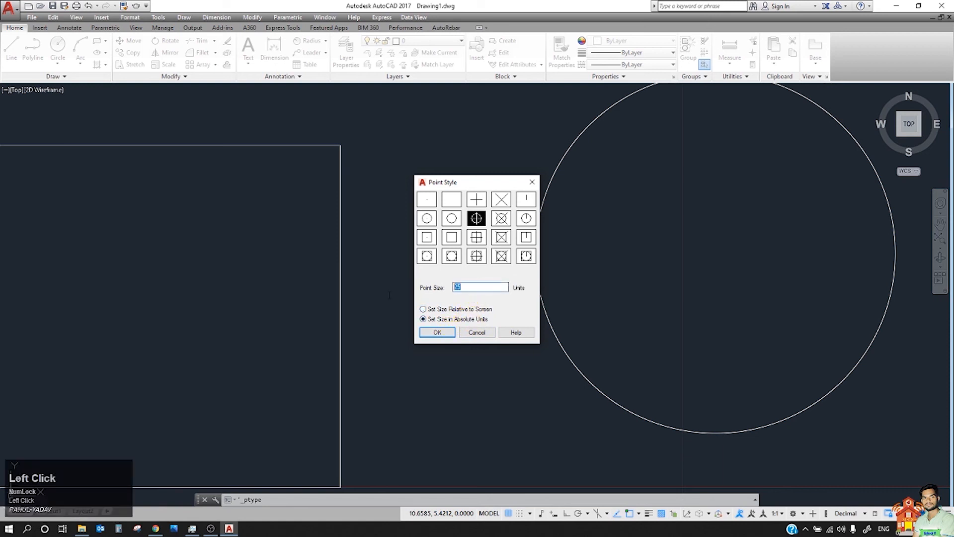
pyautogui.click(437, 332)
# Place a point above the D-shaped outline and select it to check its size at different zoom levels.
pyautogui.scroll(-6, 667, 322)
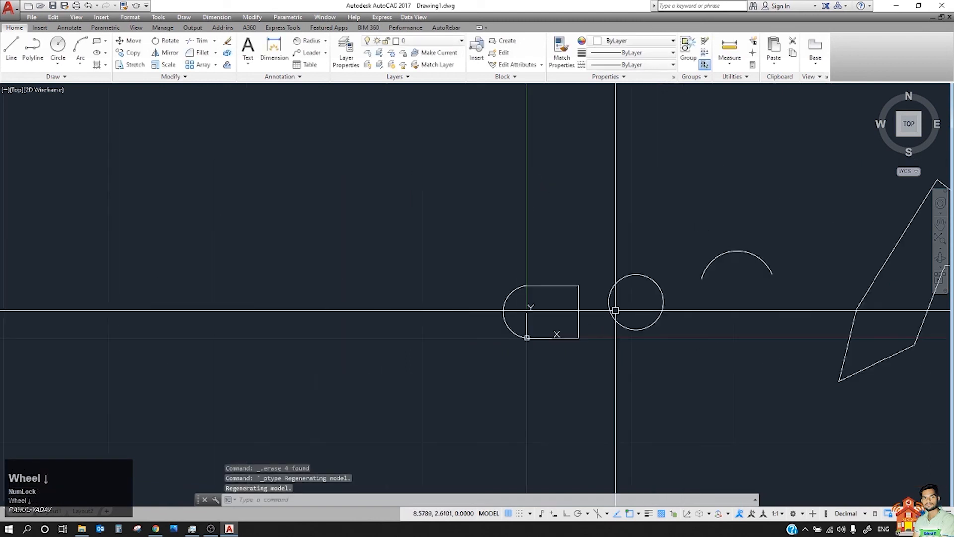
pyautogui.write('poi')
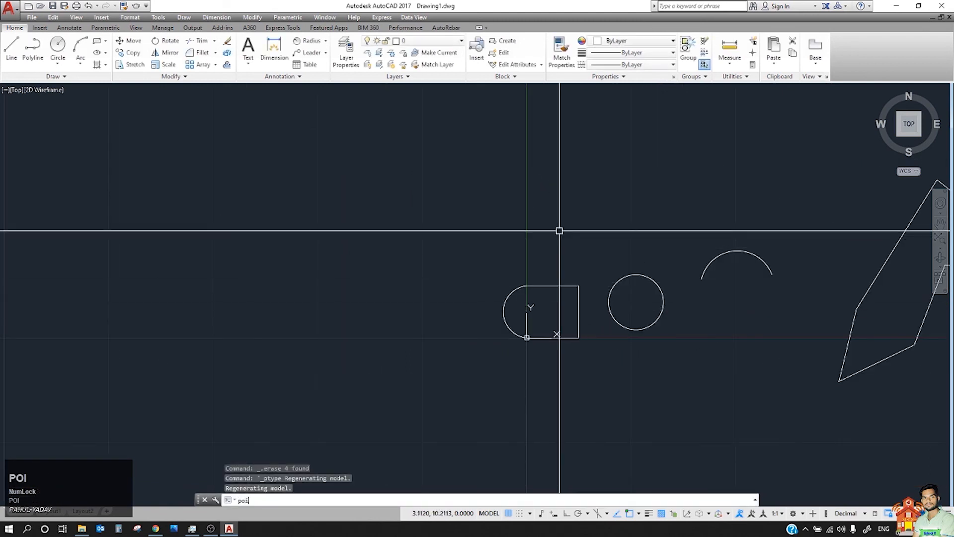
pyautogui.write('nt')
pyautogui.press('Return')
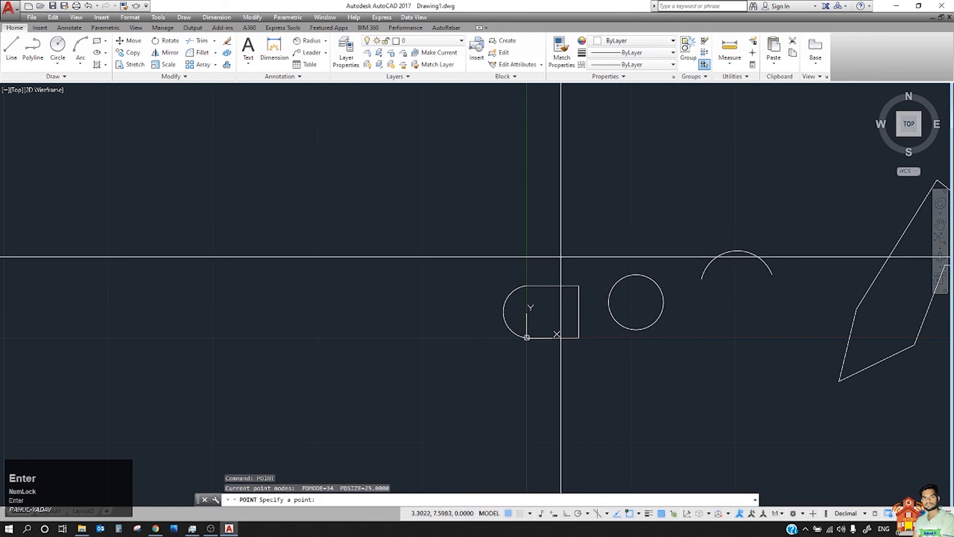
pyautogui.click(554, 250)
pyautogui.scroll(-5, 562, 276)
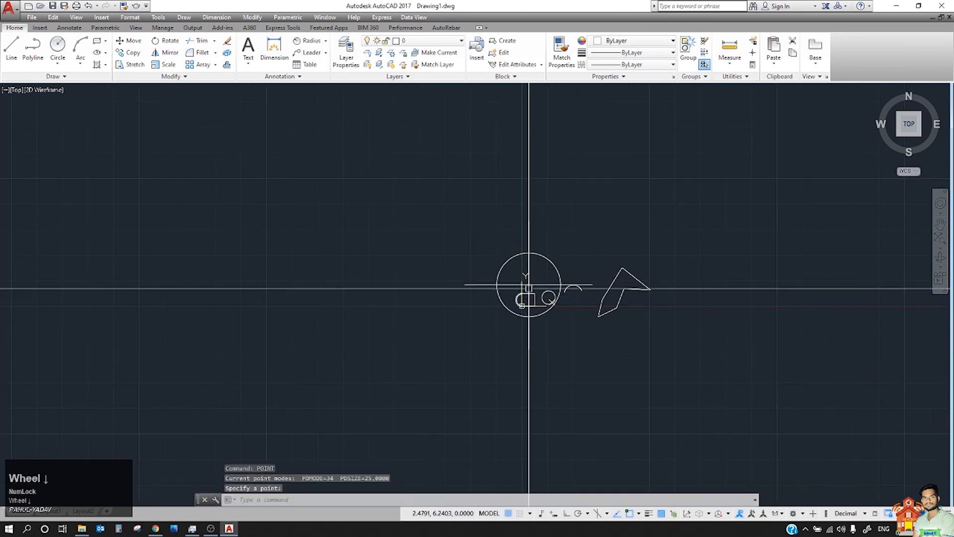
pyautogui.click(562, 229)
pyautogui.click(480, 249)
pyautogui.scroll(8, 277, 281)
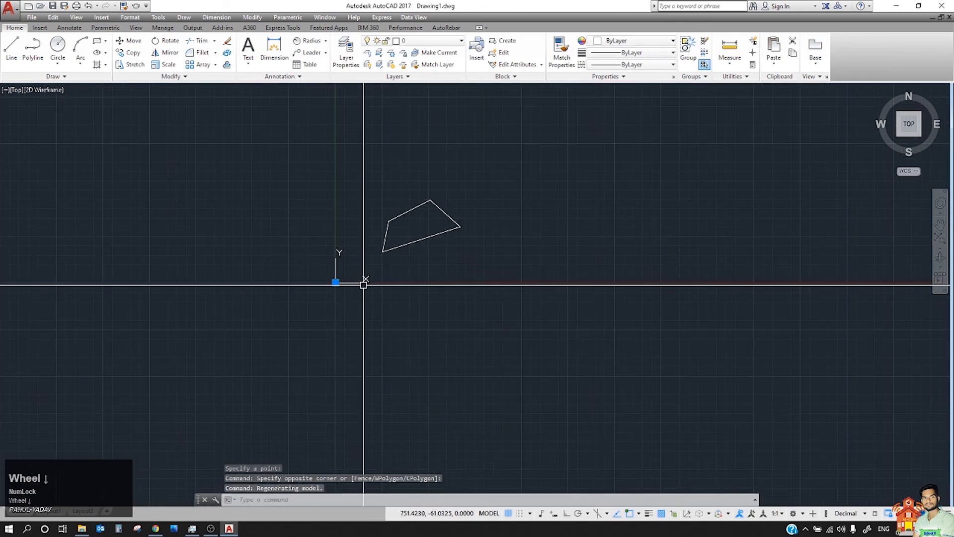
pyautogui.scroll(2, 374, 285)
pyautogui.moveTo(374, 285); pyautogui.dragTo(239, 311, button='middle')
# Place two points in the empty area far to the right of the shapes.
pyautogui.write('po')
pyautogui.press('space')
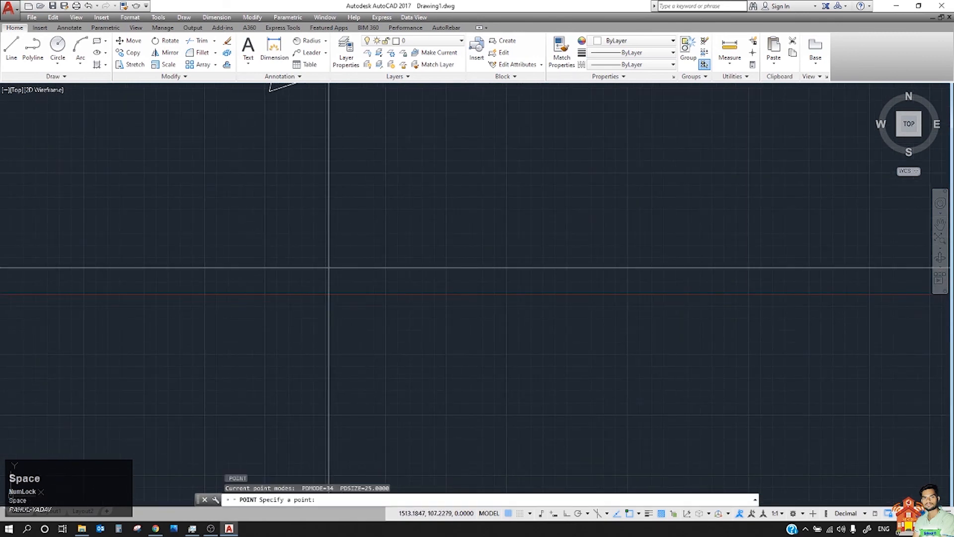
pyautogui.click(328, 268)
pyautogui.scroll(5, 387, 269)
pyautogui.click(365, 268)
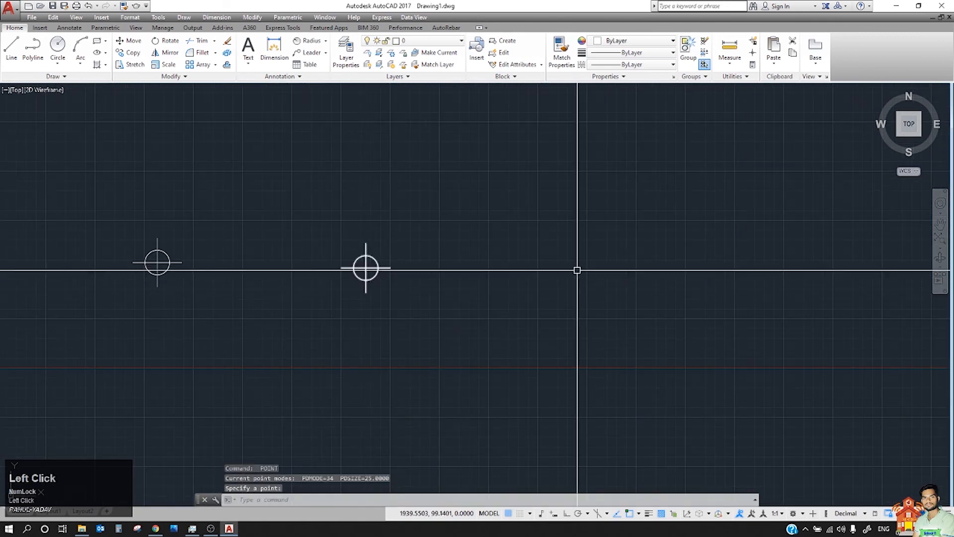
# Change the point style to a circle inside a square with a vertical tick, and check the restyled points up close.
pyautogui.click(748, 76)
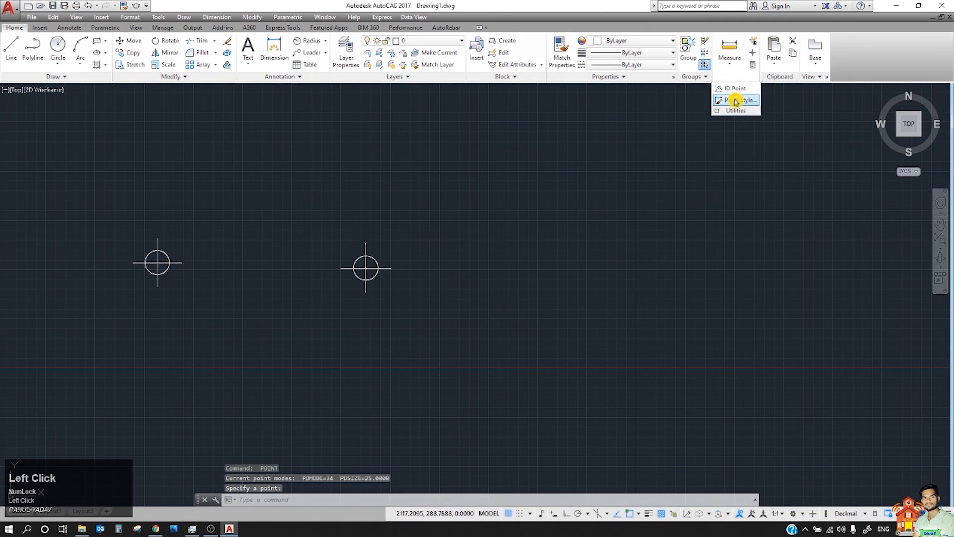
pyautogui.click(736, 101)
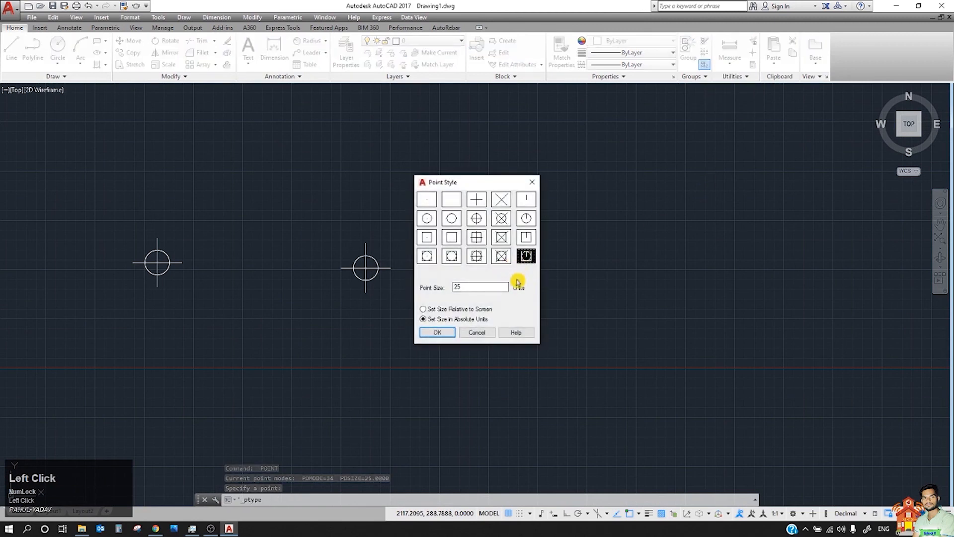
pyautogui.click(431, 332)
pyautogui.click(479, 256)
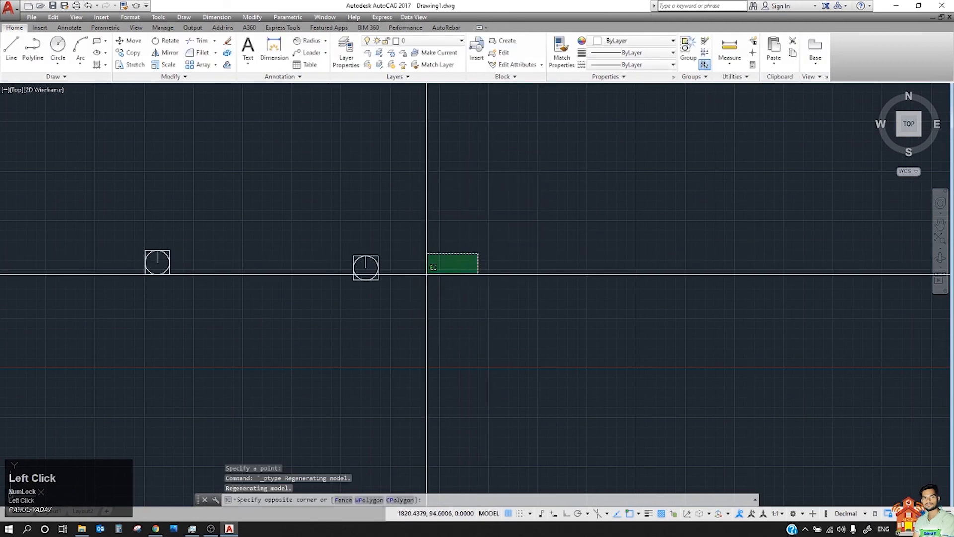
pyautogui.scroll(3, 413, 259)
pyautogui.scroll(4, 422, 254)
pyautogui.scroll(-4, 443, 249)
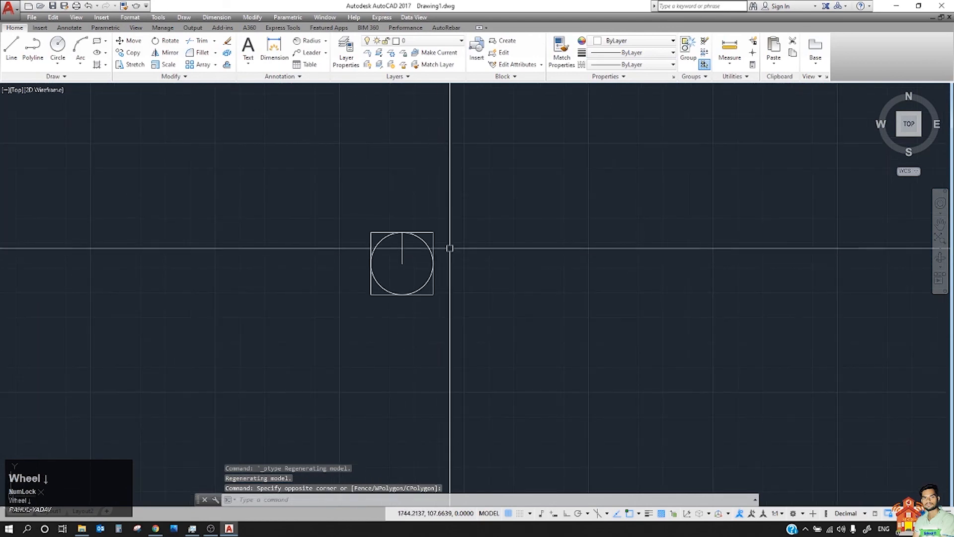
# Change the point style to a square with a plus through it and check the restyled points at different zoom levels.
pyautogui.click(731, 79)
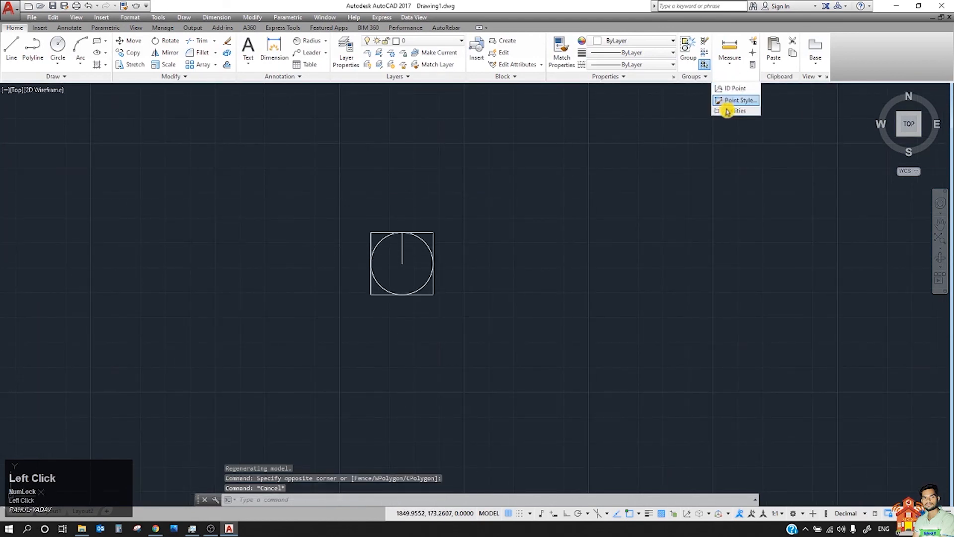
pyautogui.click(729, 102)
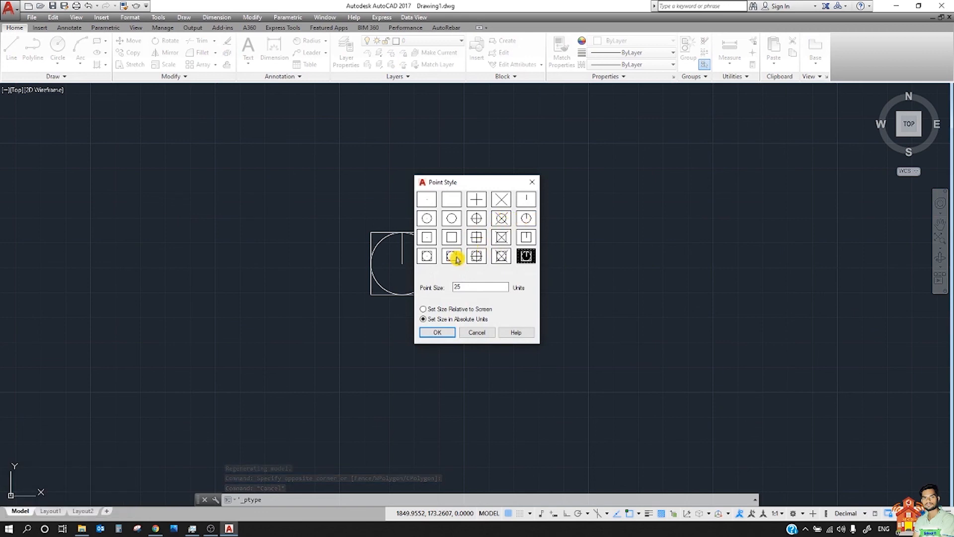
pyautogui.click(477, 239)
pyautogui.click(437, 333)
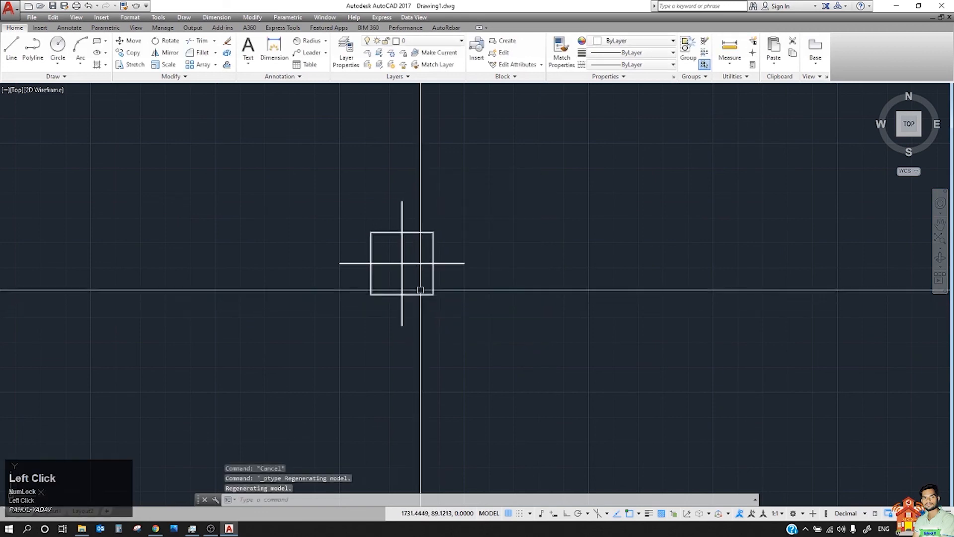
pyautogui.scroll(3, 398, 266)
pyautogui.moveTo(334, 267); pyautogui.dragTo(462, 278, button='middle')
pyautogui.scroll(-4, 462, 278)
pyautogui.moveTo(294, 296); pyautogui.dragTo(424, 284, button='middle')
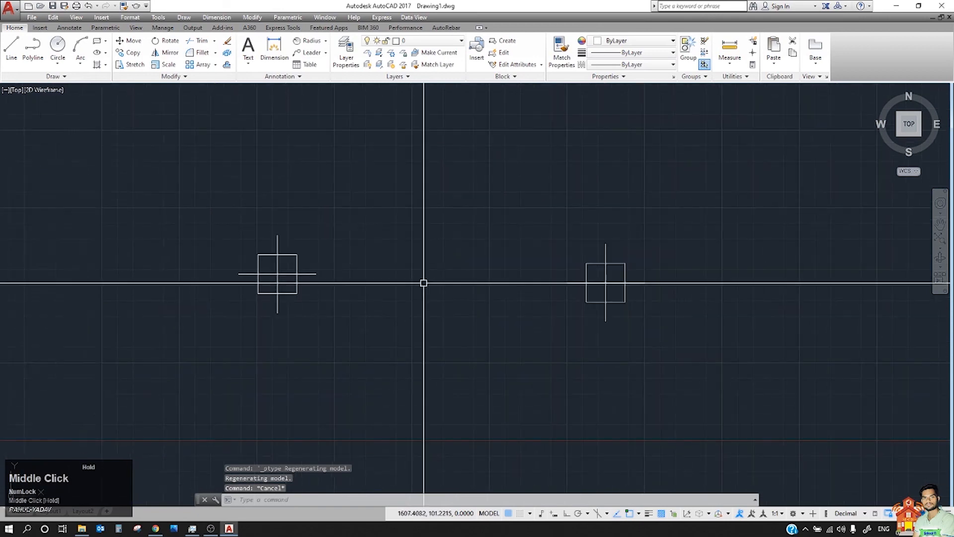
pyautogui.scroll(-3, 378, 276)
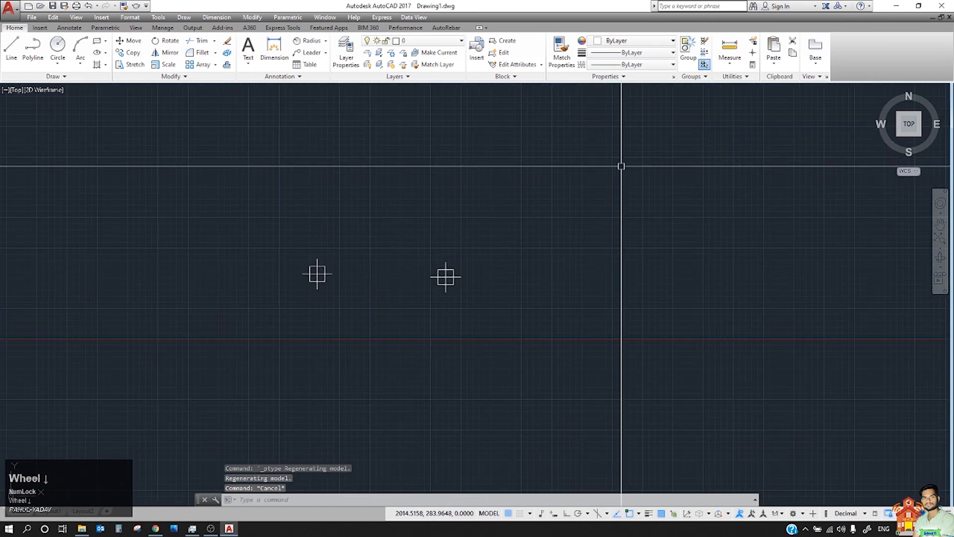
# Erase all existing points and shapes from the drawing.
pyautogui.scroll(-4, 454, 177)
pyautogui.click(582, 154)
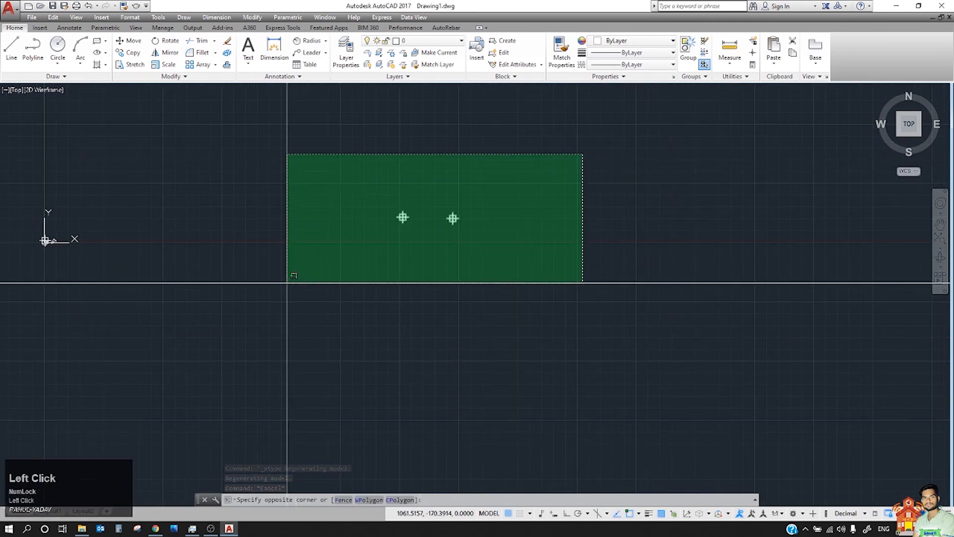
pyautogui.click(287, 282)
pyautogui.press('Delete')
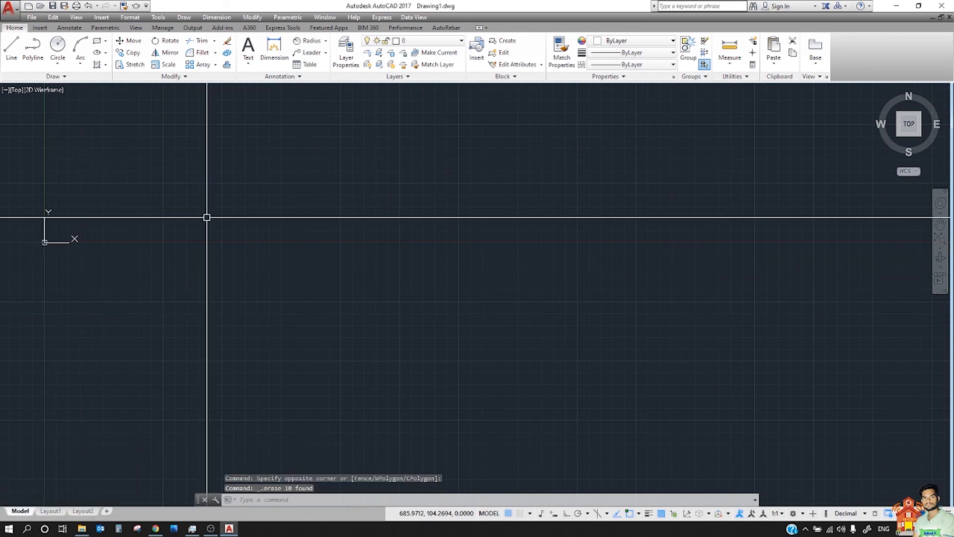
# Place twelve scattered points in the empty area to the right of the origin with the Multiple Points command.
pyautogui.click(75, 78)
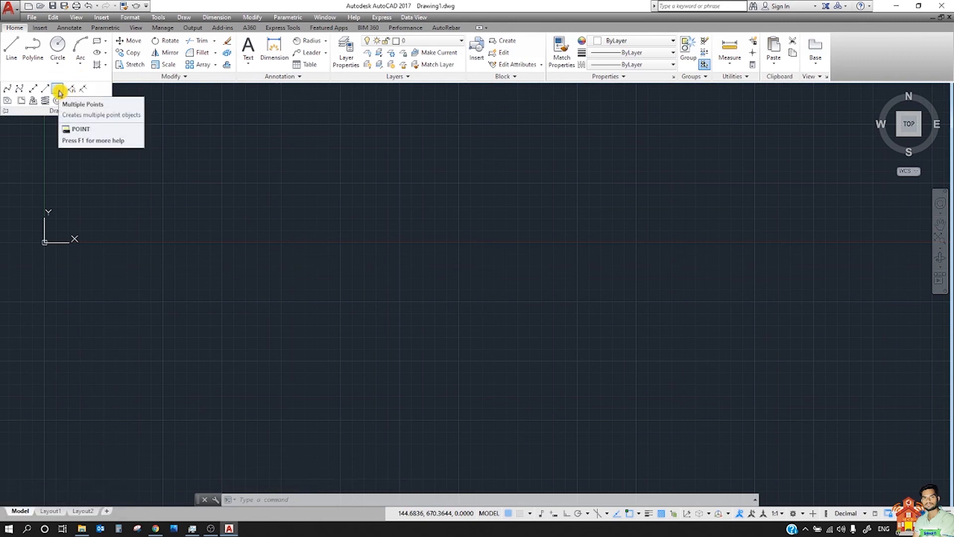
pyautogui.click(58, 89)
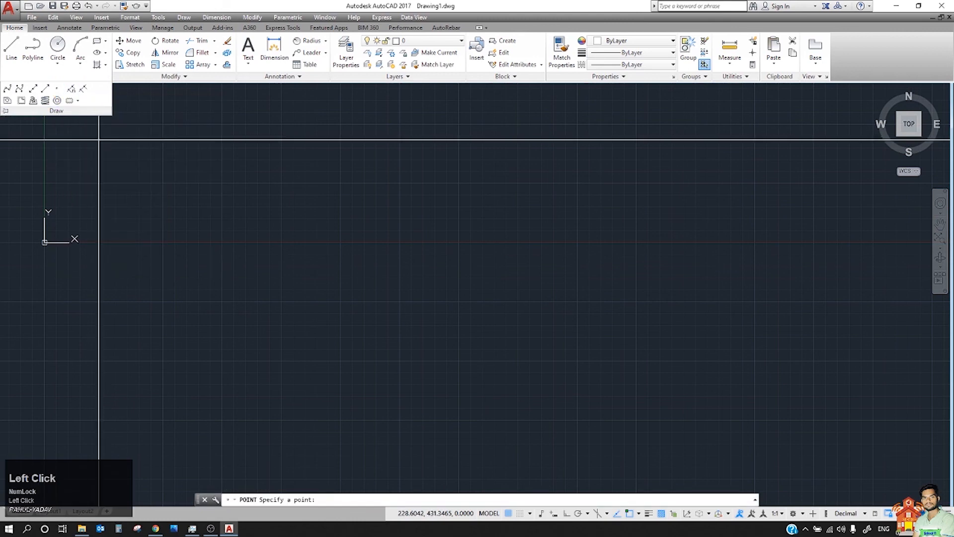
pyautogui.click(357, 172)
pyautogui.click(400, 226)
pyautogui.click(435, 290)
pyautogui.click(381, 326)
pyautogui.click(327, 284)
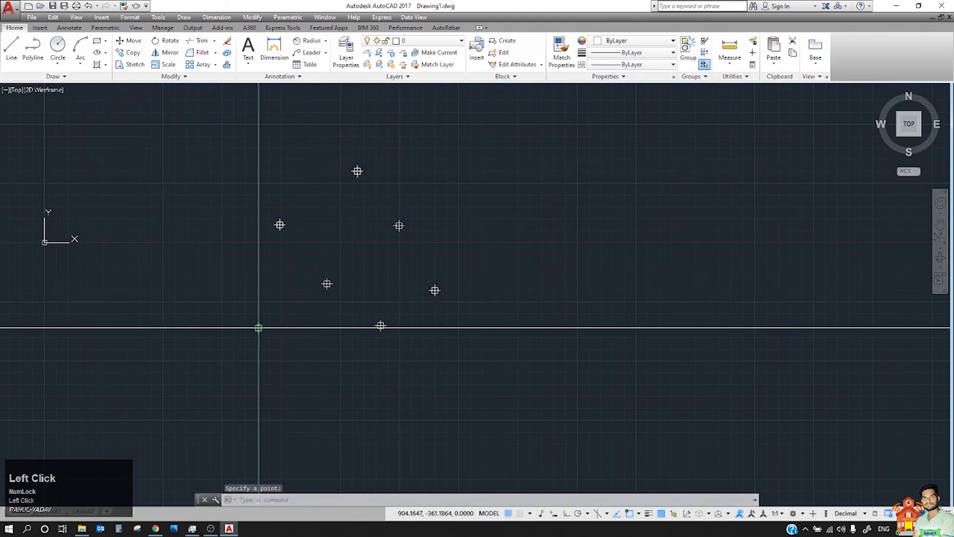
pyautogui.click(259, 327)
pyautogui.click(277, 408)
pyautogui.click(397, 392)
pyautogui.click(461, 362)
pyautogui.click(563, 277)
pyautogui.click(522, 187)
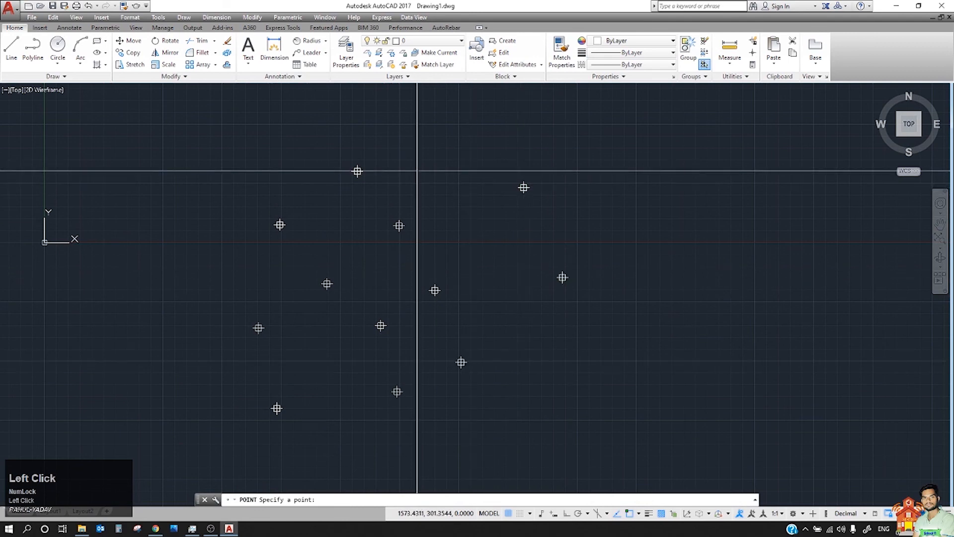
pyautogui.moveTo(560, 172); pyautogui.dragTo(756, 175, button='middle')
pyautogui.press('Escape')
# Select all the scattered points with a window and erase them.
pyautogui.click(380, 139)
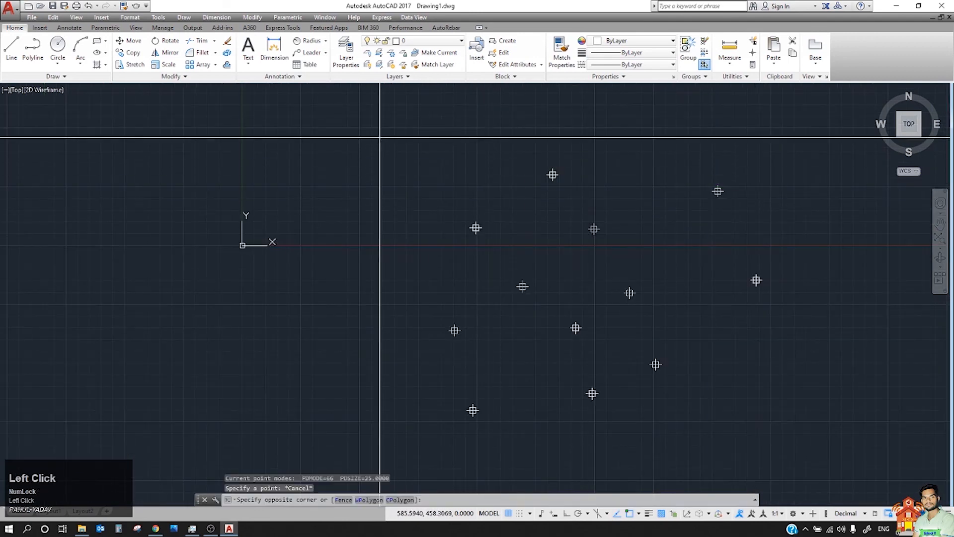
pyautogui.click(859, 448)
pyautogui.press('Delete')
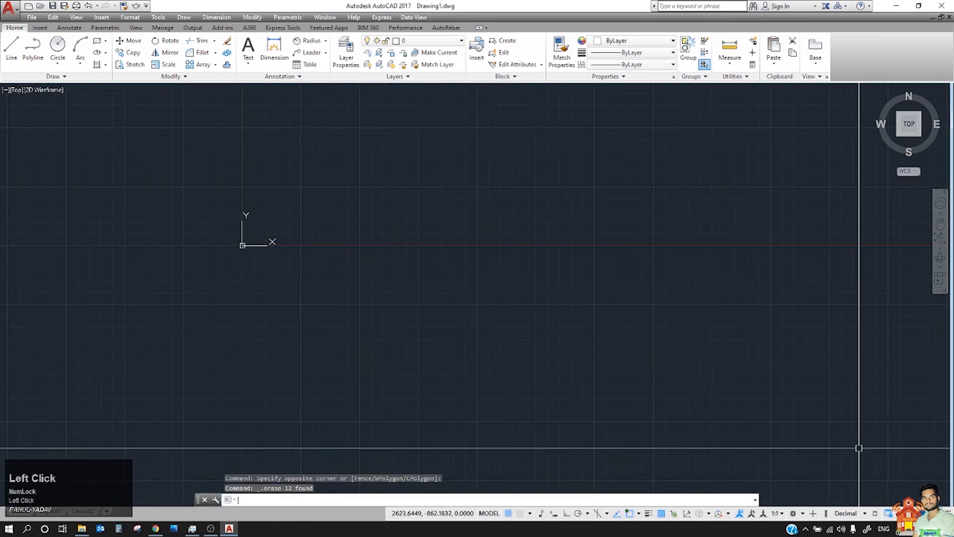